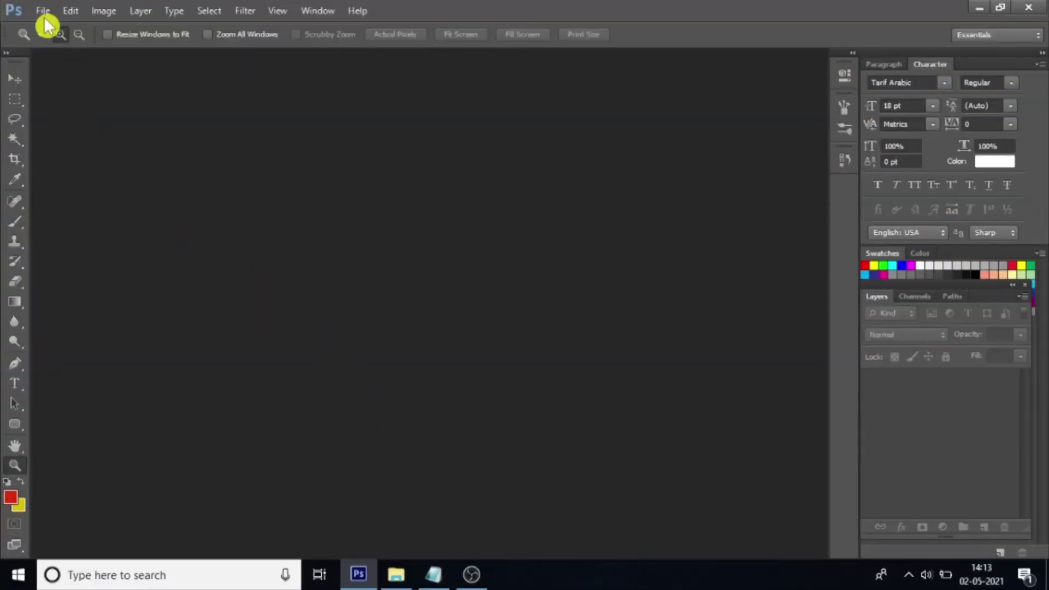
Step: Create a new 15 × 15 cm document at 300 ppi with a white background
{"action": "left_click", "coordinate": [44, 11]}
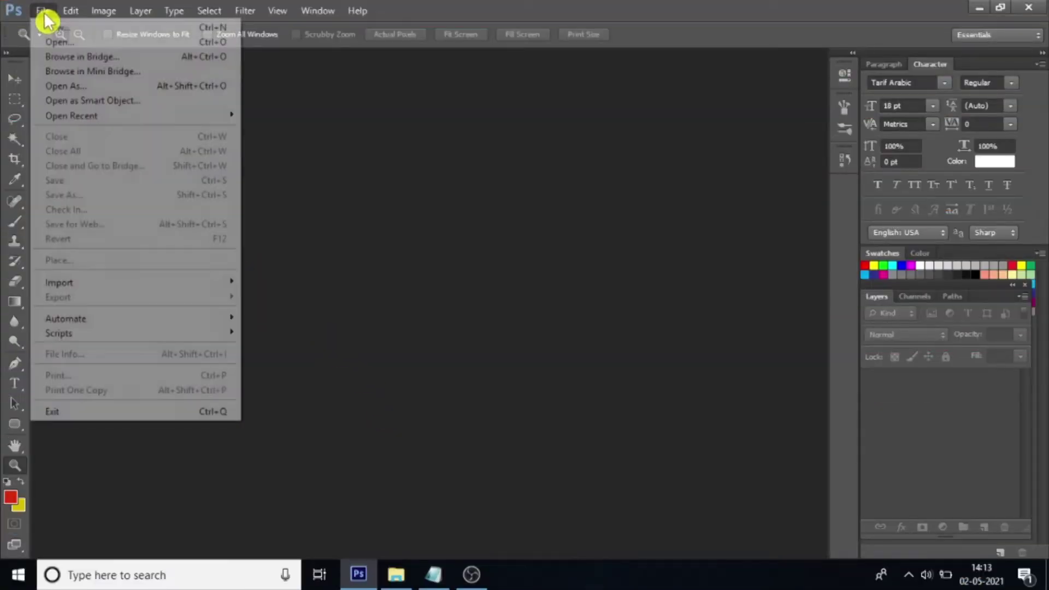
{"action": "left_click", "coordinate": [57, 29]}
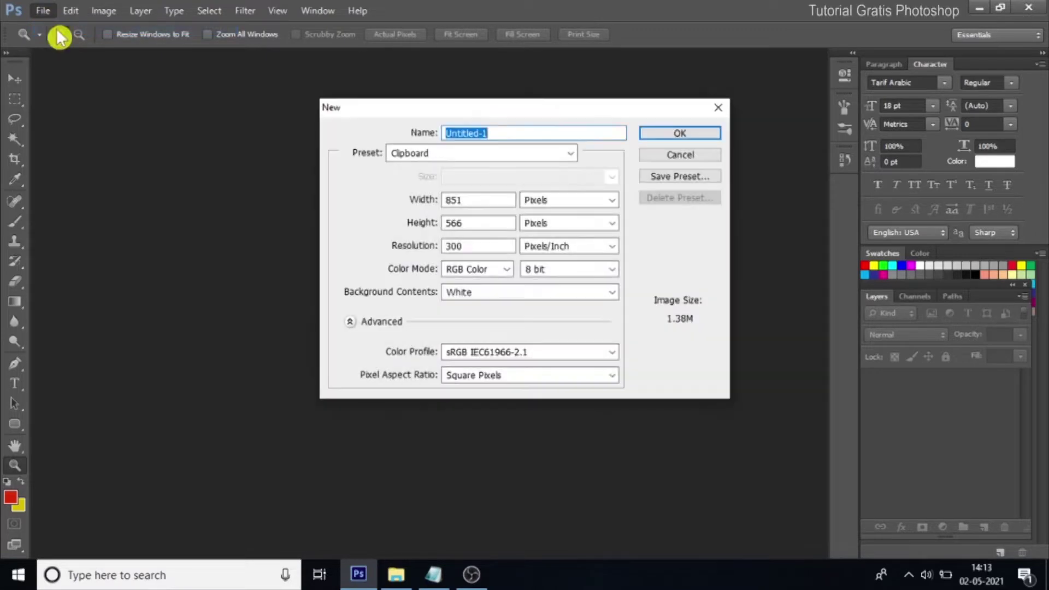
{"action": "left_click", "coordinate": [568, 201]}
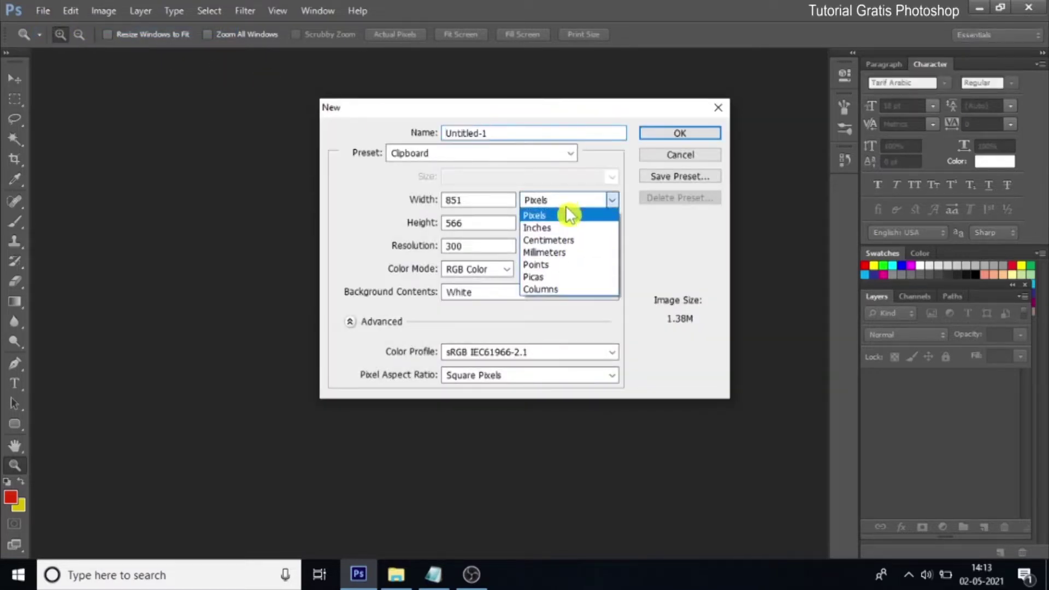
{"action": "left_click", "coordinate": [561, 243]}
{"action": "type", "text": "15"}
{"action": "key", "text": "Tab"}
{"action": "type", "text": "15"}
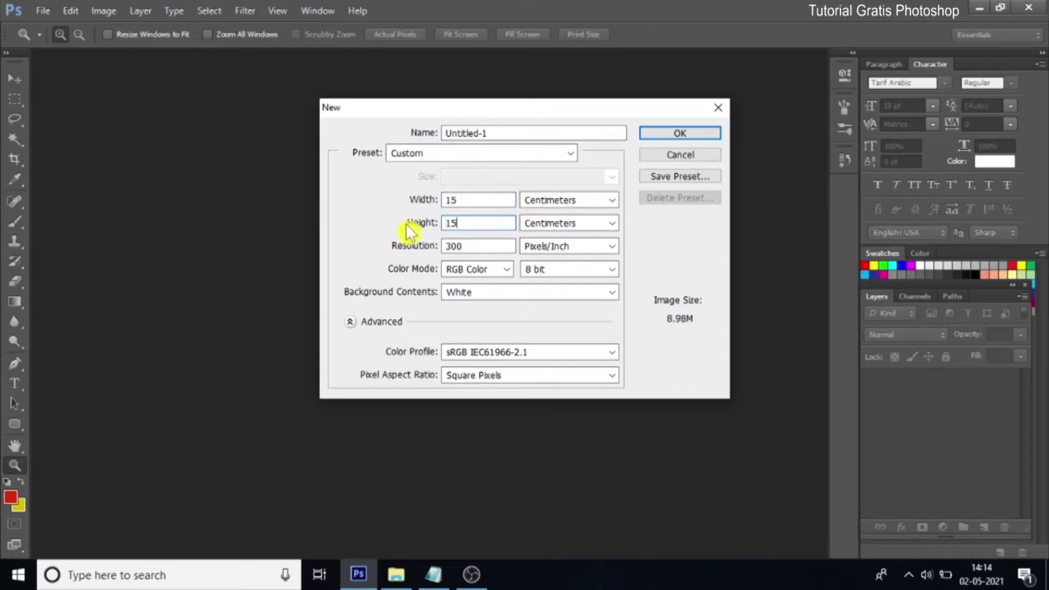
{"action": "key", "text": "Tab"}
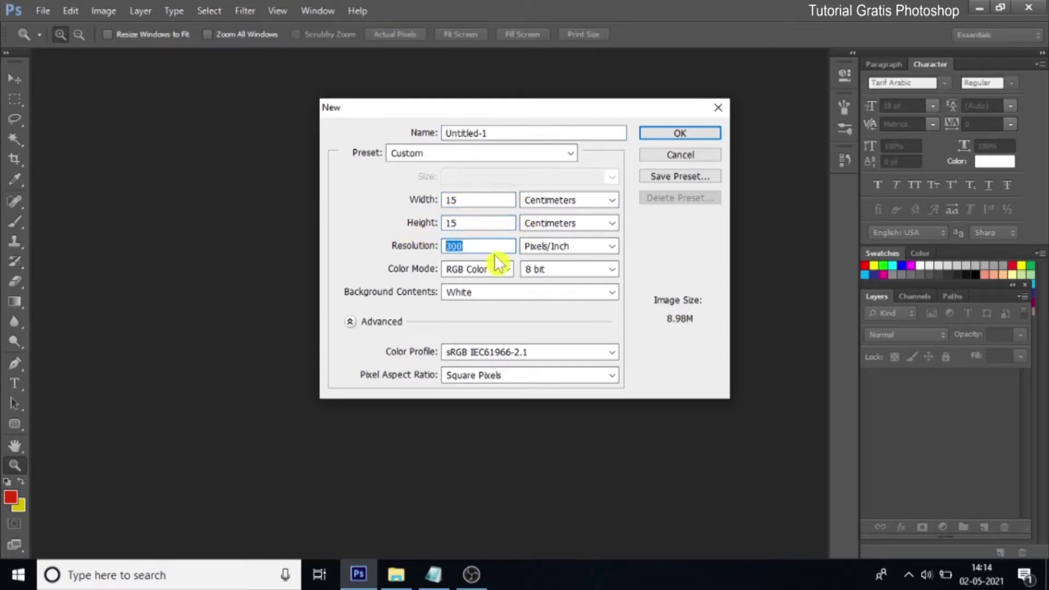
{"action": "left_click", "coordinate": [666, 133]}
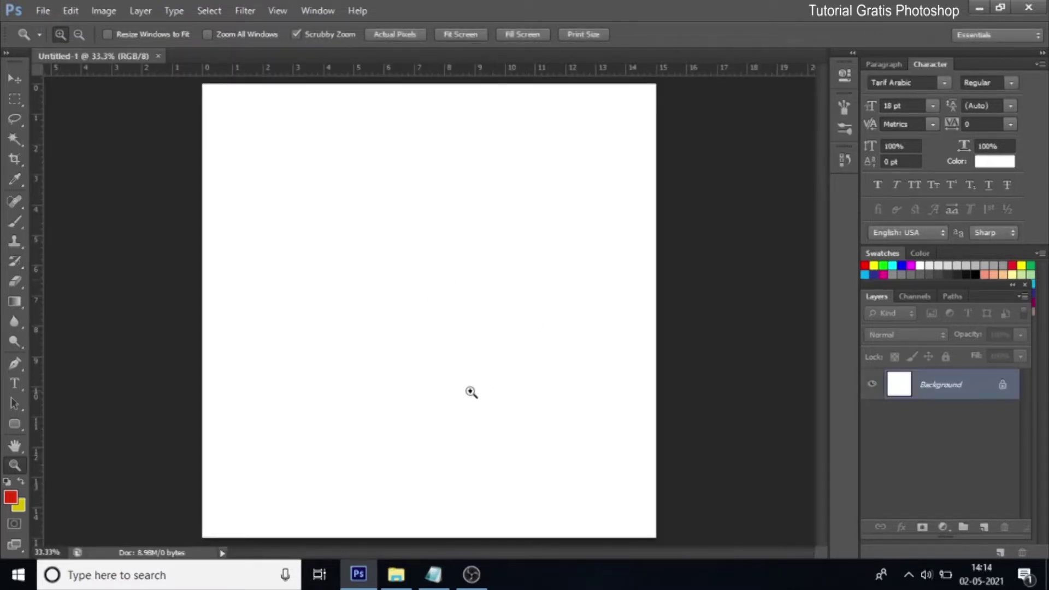
Step: Set the foreground colour to dark purple #570037
{"action": "left_click", "coordinate": [12, 500]}
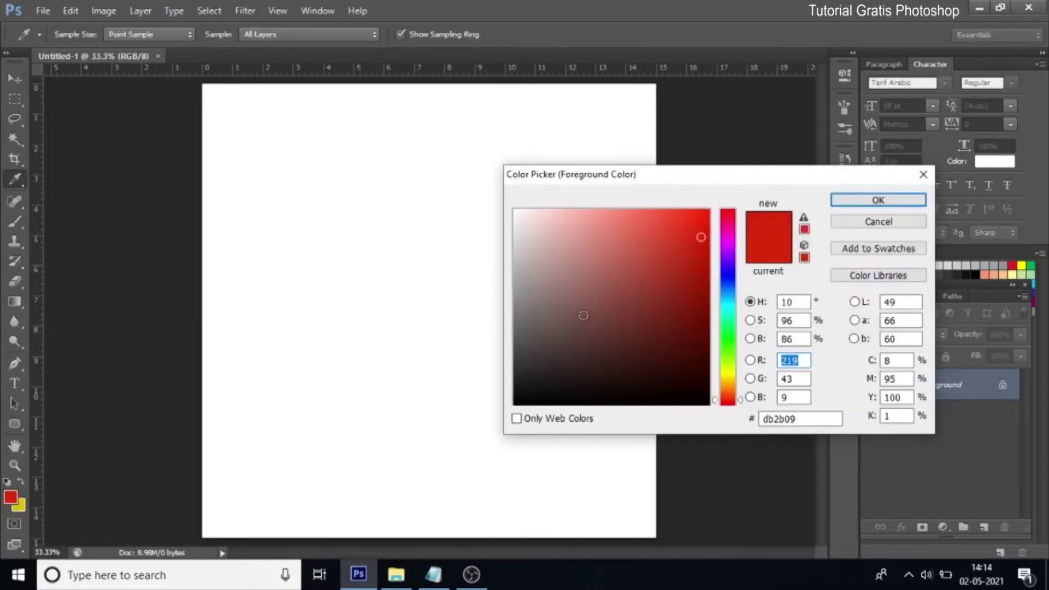
{"action": "left_click", "coordinate": [731, 244]}
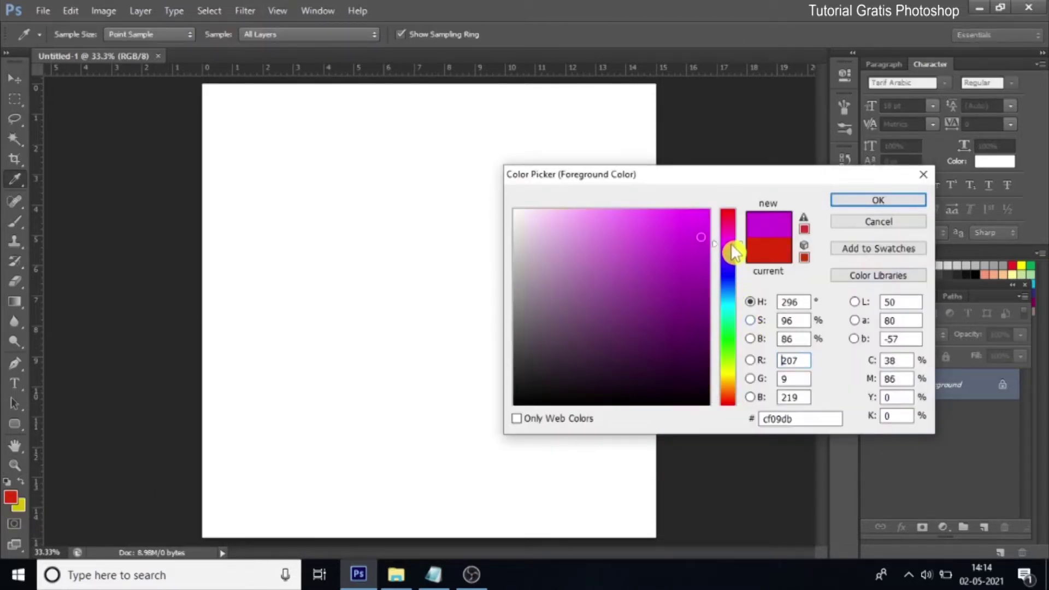
{"action": "left_click_drag", "start_coordinate": [731, 244], "coordinate": [734, 230]}
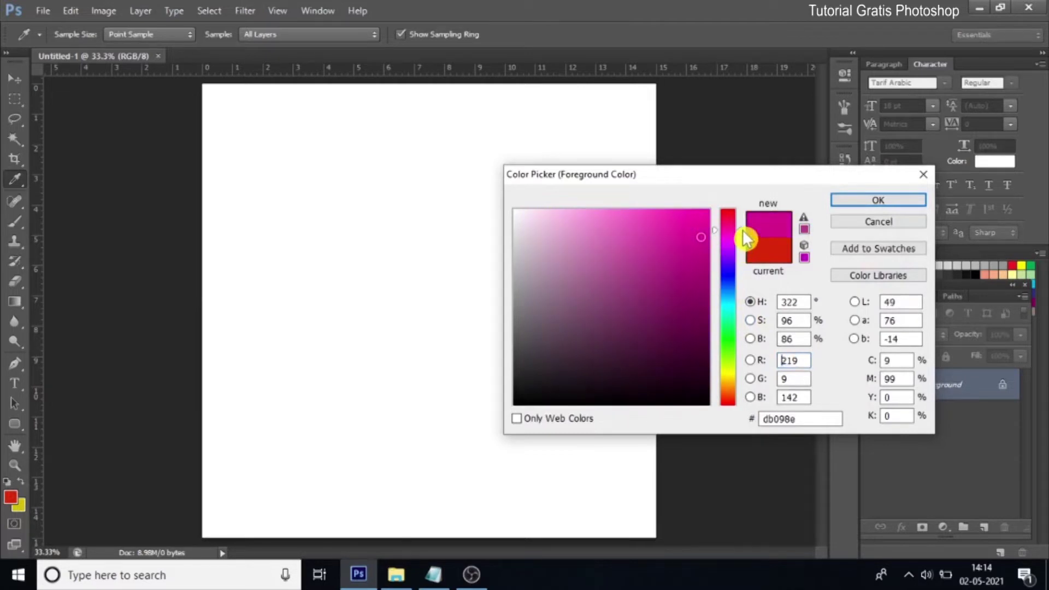
{"action": "left_click", "coordinate": [712, 338]}
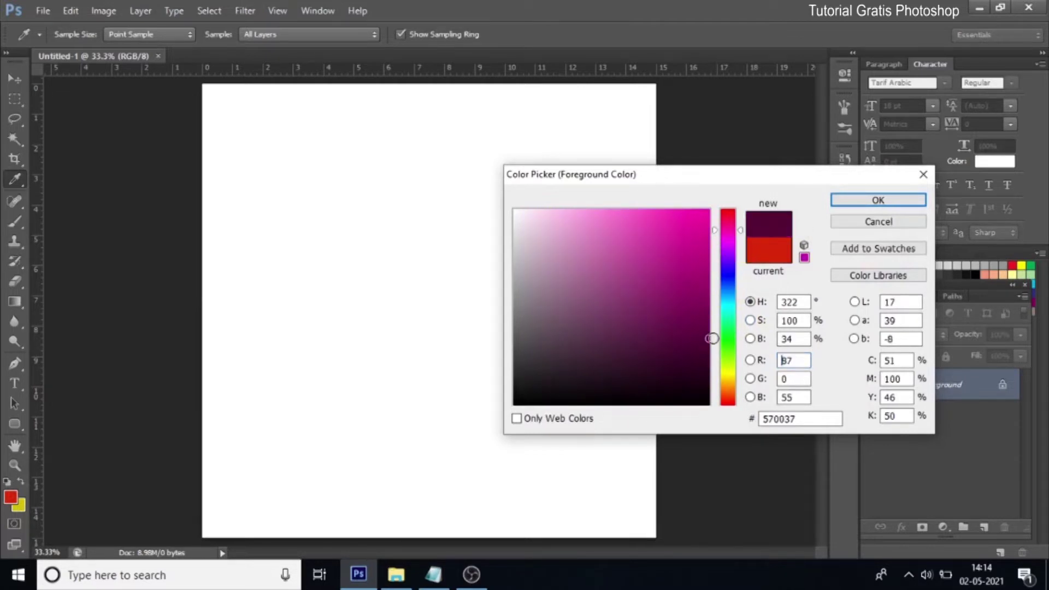
{"action": "left_click", "coordinate": [909, 204]}
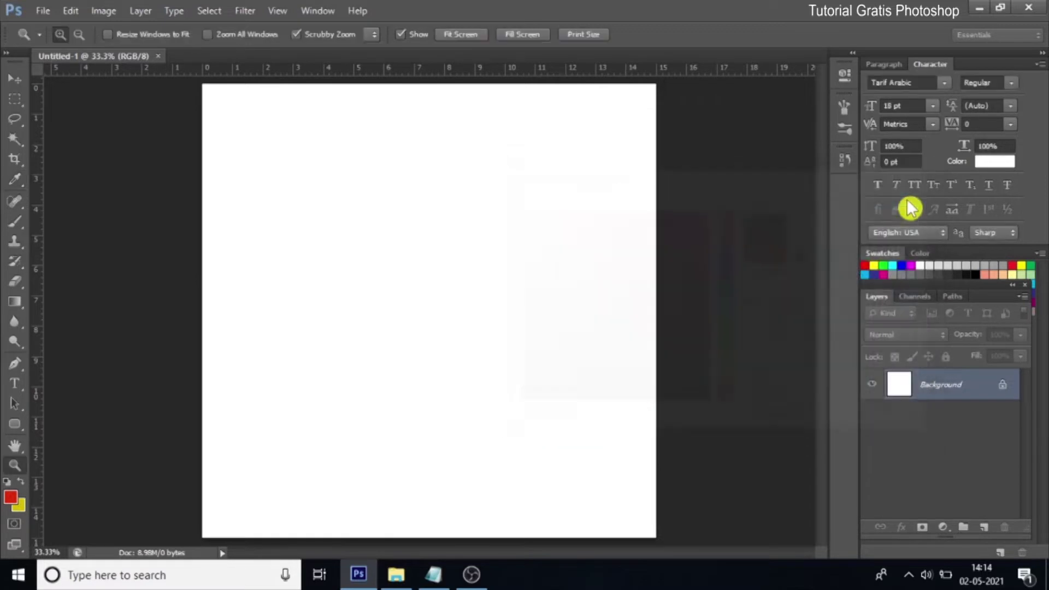
Step: Fill the whole canvas with the dark purple using the Paint Bucket Tool
{"action": "left_click_drag", "start_coordinate": [17, 304], "coordinate": [87, 319]}
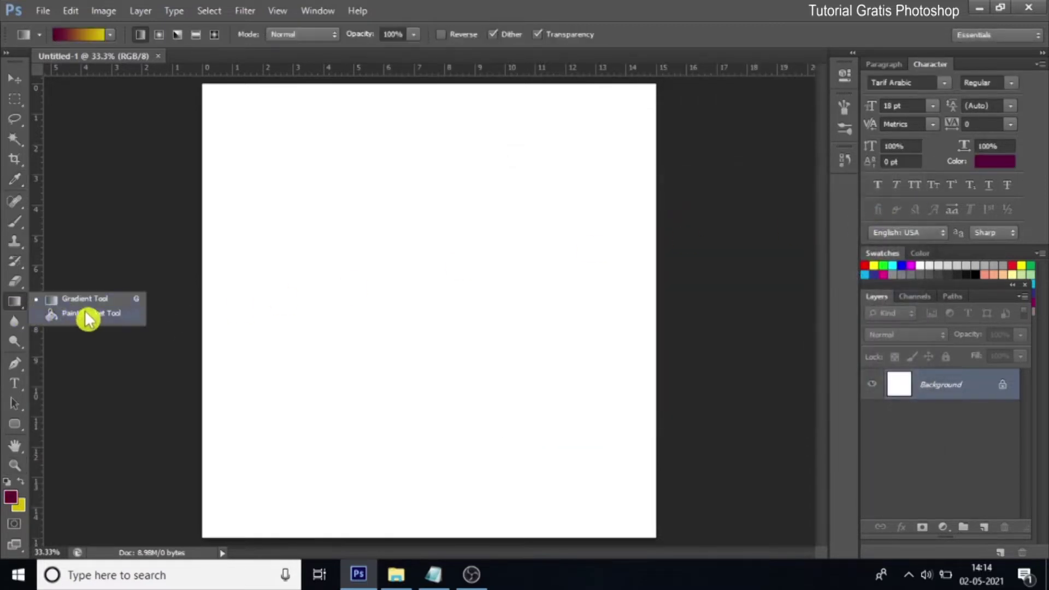
{"action": "left_click", "coordinate": [87, 312]}
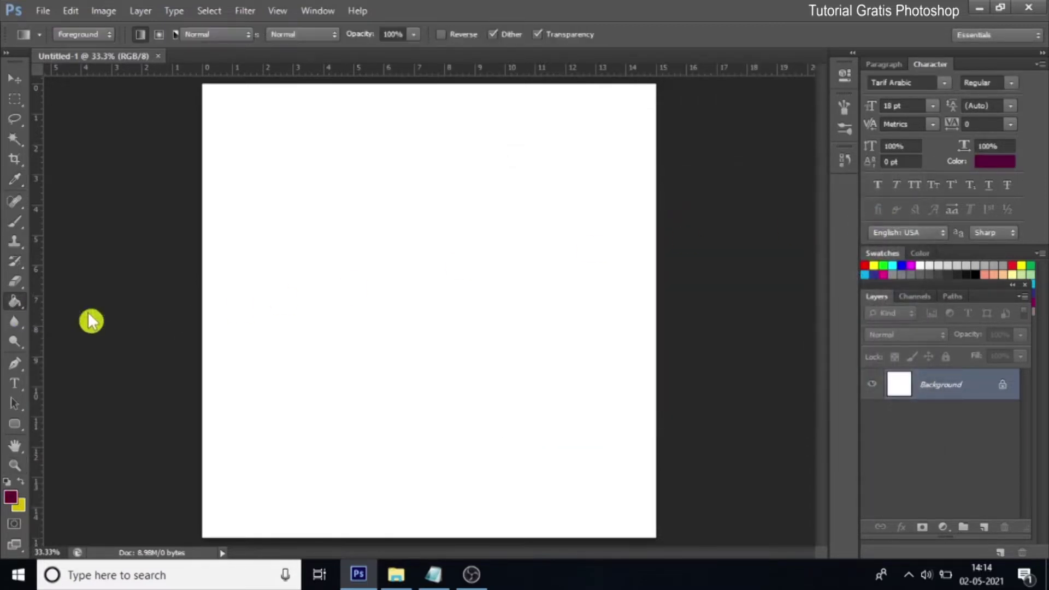
{"action": "left_click", "coordinate": [395, 258]}
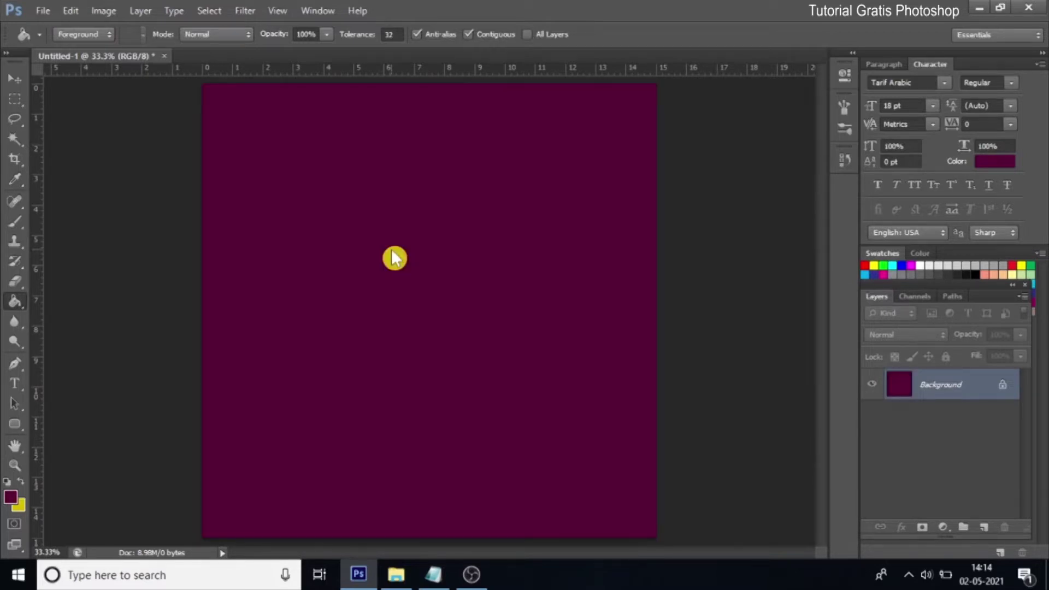
{"action": "left_click", "coordinate": [16, 103]}
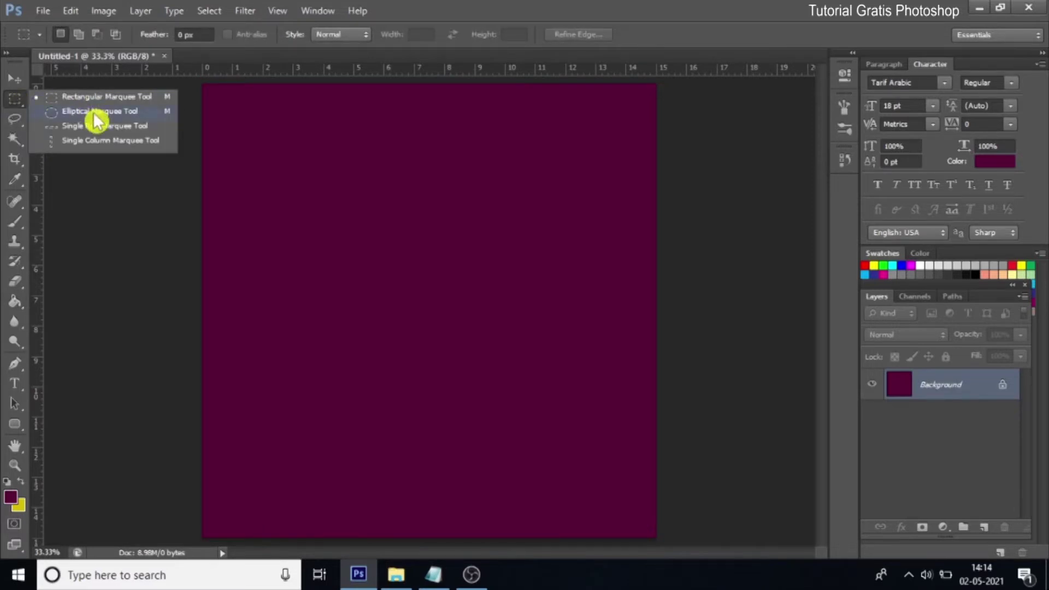
Step: Draw a circular selection in the upper middle of the canvas
{"action": "left_click", "coordinate": [96, 115]}
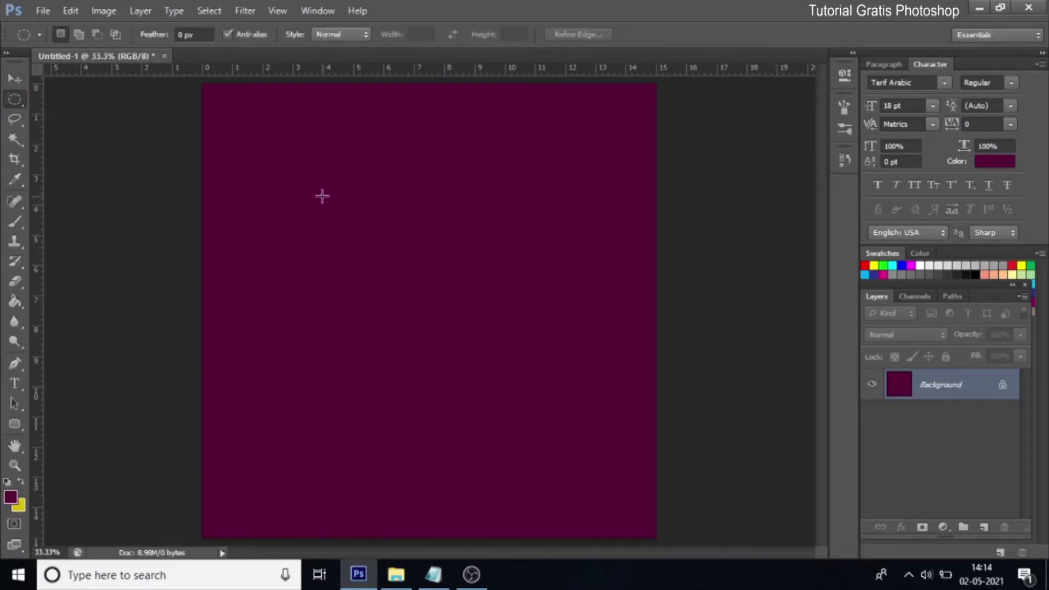
{"action": "left_click_drag", "start_coordinate": [324, 192], "coordinate": [577, 459]}
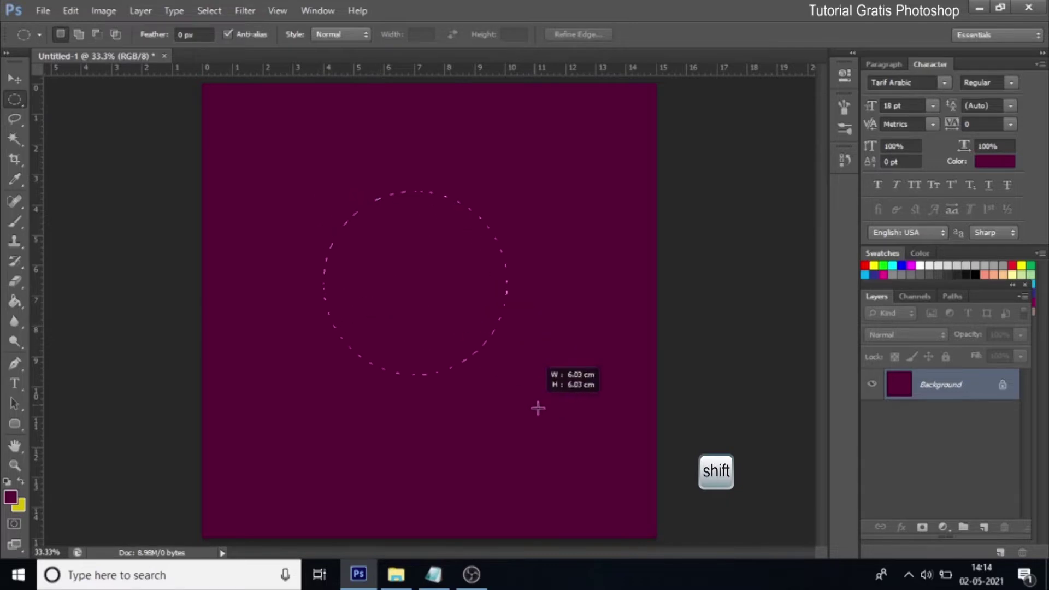
{"action": "left_click_drag", "start_coordinate": [577, 459], "coordinate": [581, 465]}
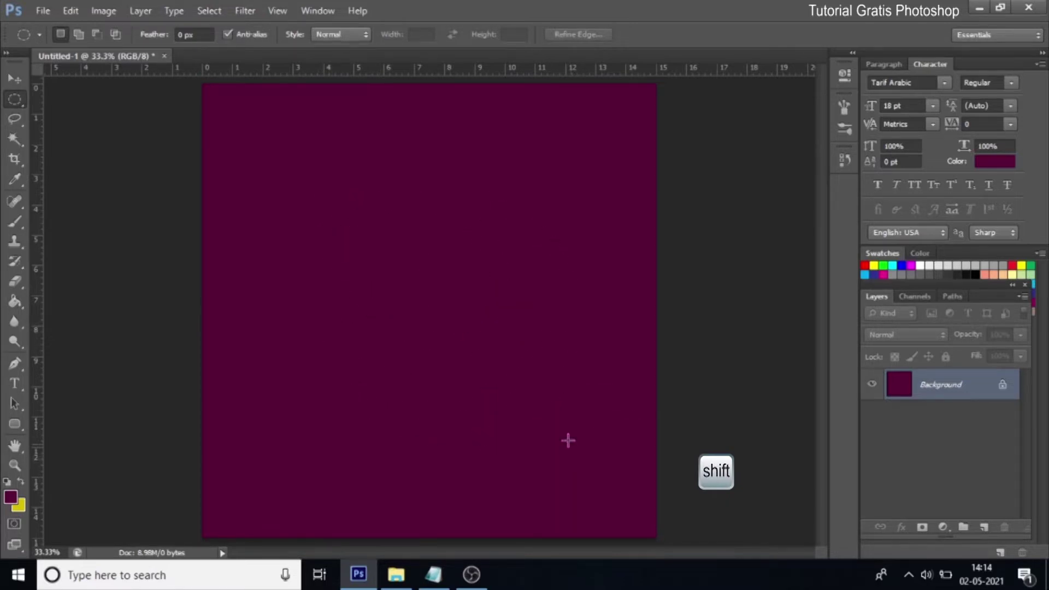
{"action": "left_click_drag", "start_coordinate": [481, 336], "coordinate": [453, 316]}
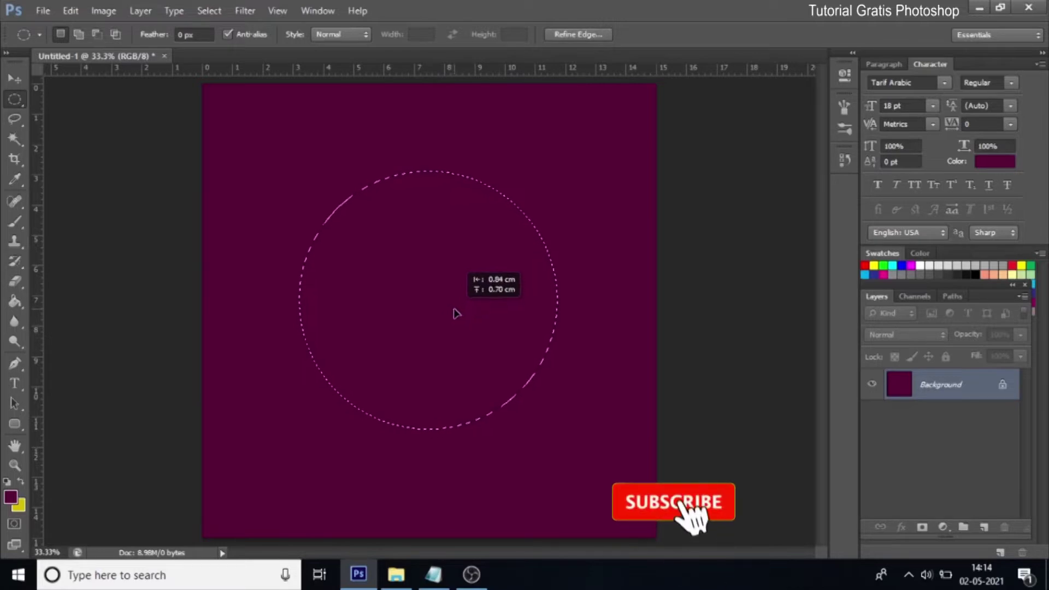
{"action": "left_click_drag", "start_coordinate": [453, 316], "coordinate": [456, 309]}
Step: Feather the circular selection with a 250-pixel radius
{"action": "right_click", "coordinate": [431, 236]}
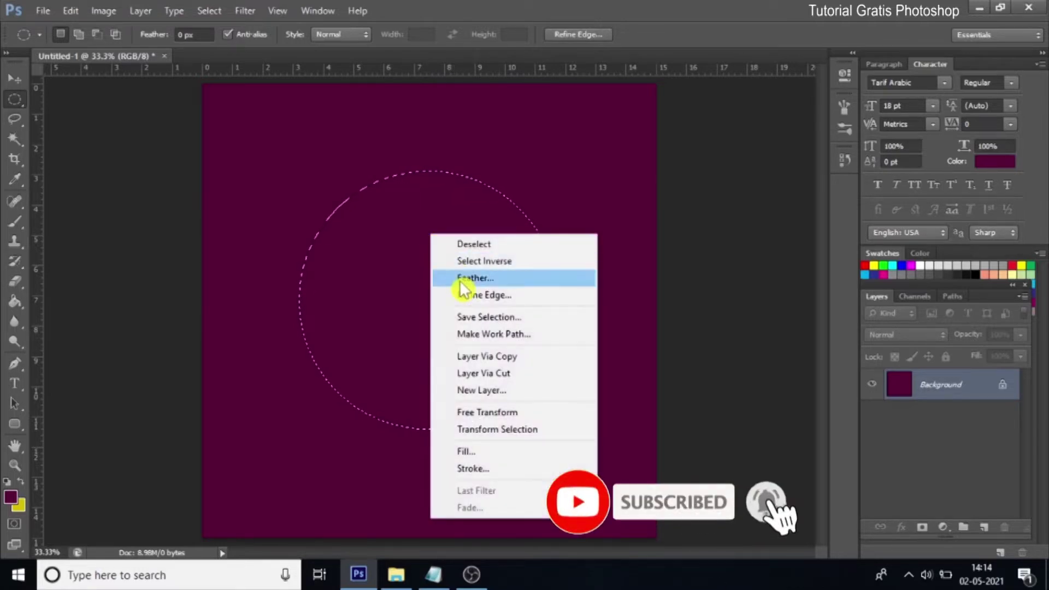
{"action": "left_click", "coordinate": [464, 277]}
{"action": "left_click", "coordinate": [512, 205]}
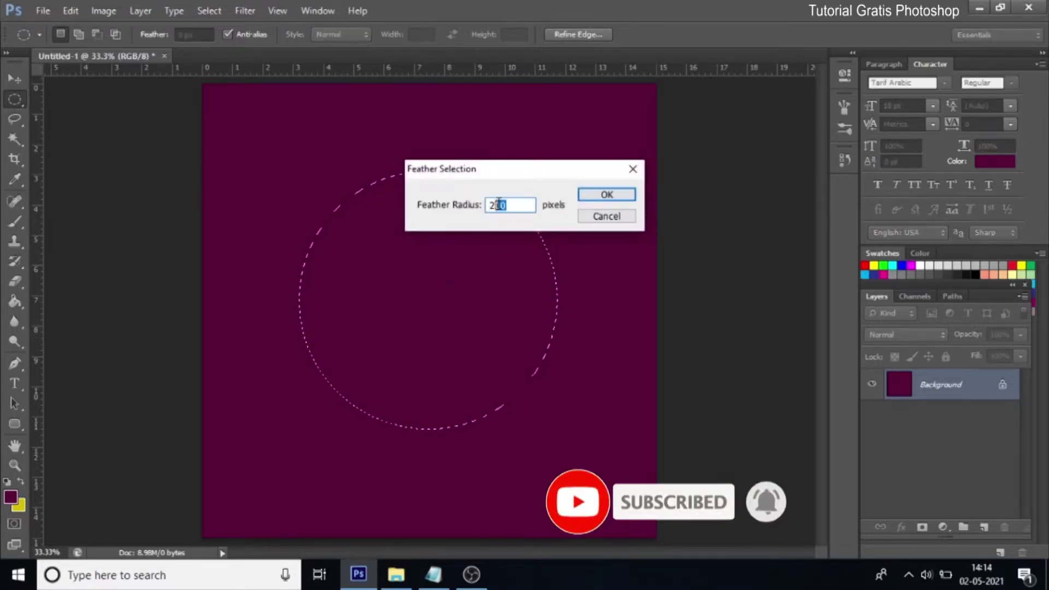
{"action": "type", "text": "50"}
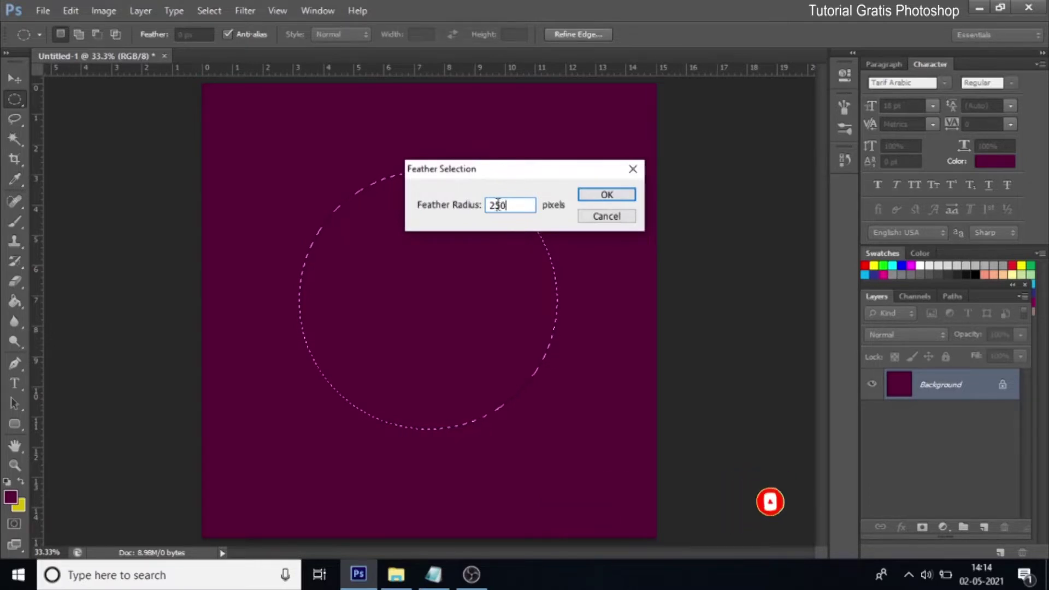
{"action": "left_click", "coordinate": [621, 201]}
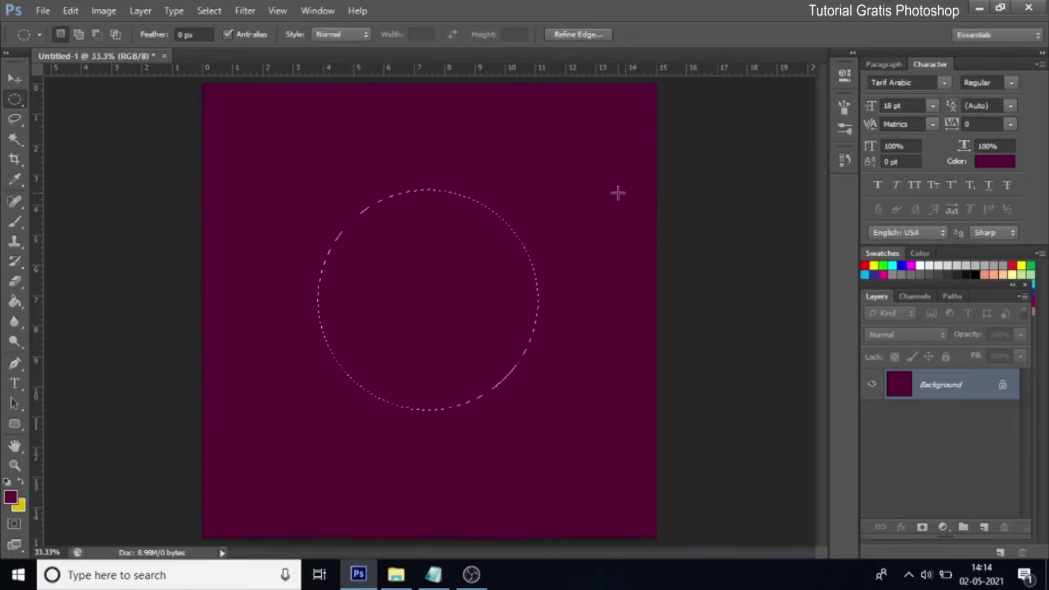
Step: On a new layer, fill the feathered circle with yellow, then deselect
{"action": "left_click", "coordinate": [983, 528]}
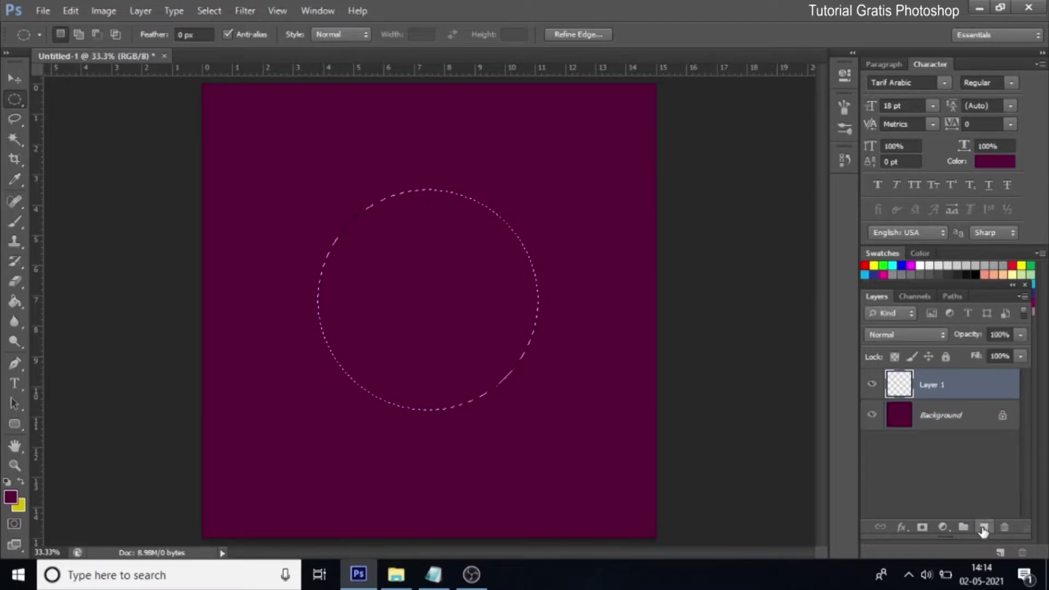
{"action": "left_click", "coordinate": [21, 512]}
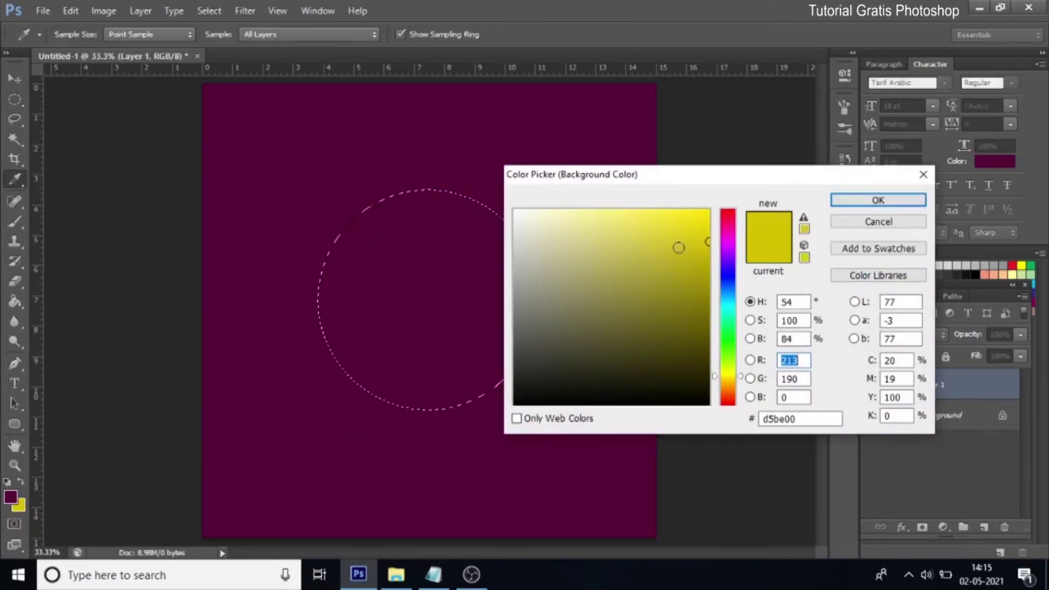
{"action": "left_click_drag", "start_coordinate": [745, 385], "coordinate": [742, 377]}
{"action": "left_click", "coordinate": [707, 231]}
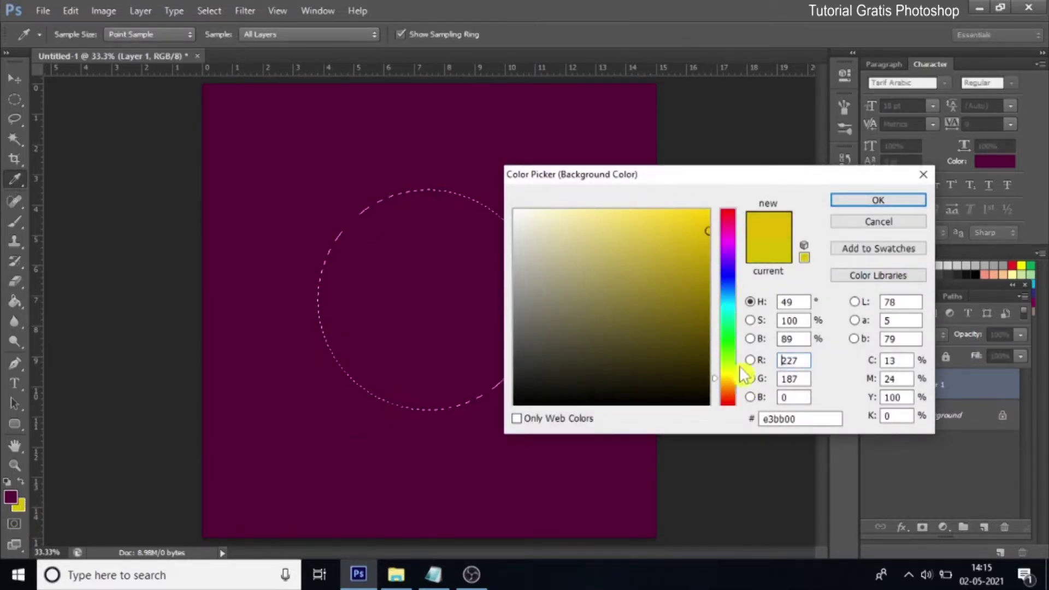
{"action": "left_click", "coordinate": [741, 376]}
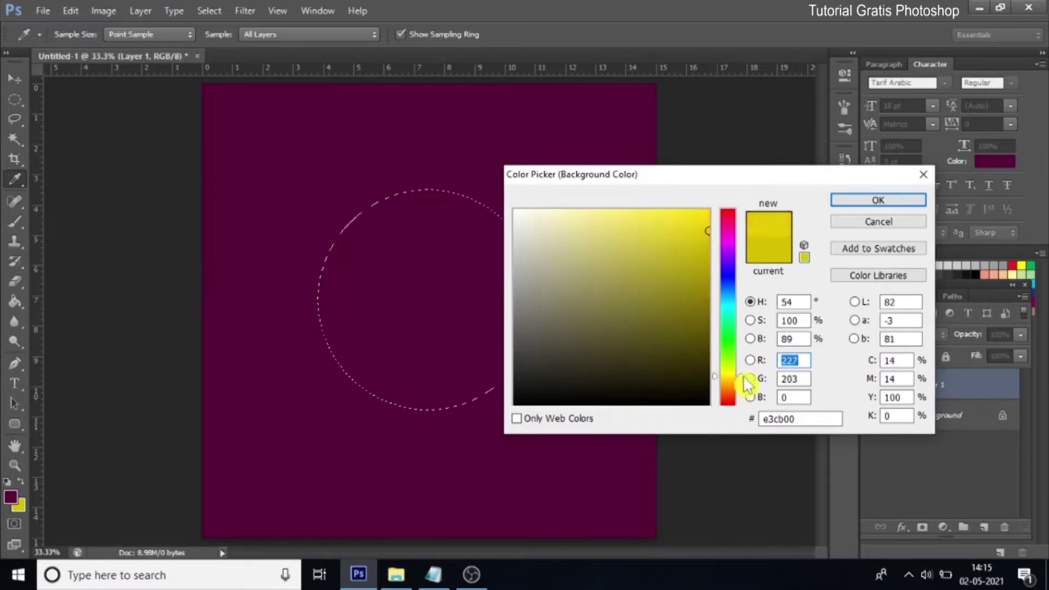
{"action": "left_click", "coordinate": [896, 203]}
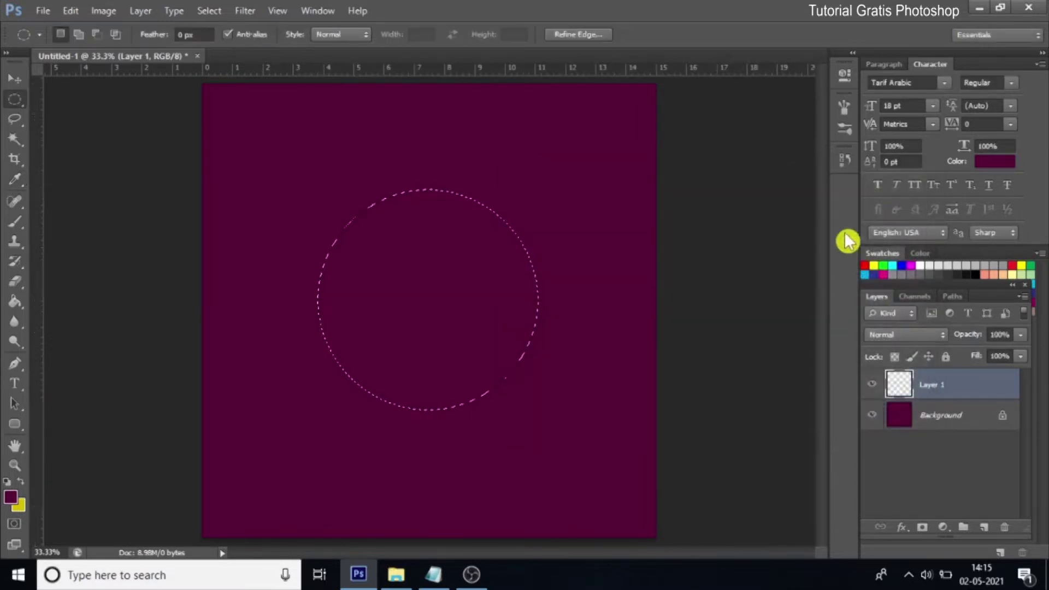
{"action": "key", "text": "ctrl+Delete"}
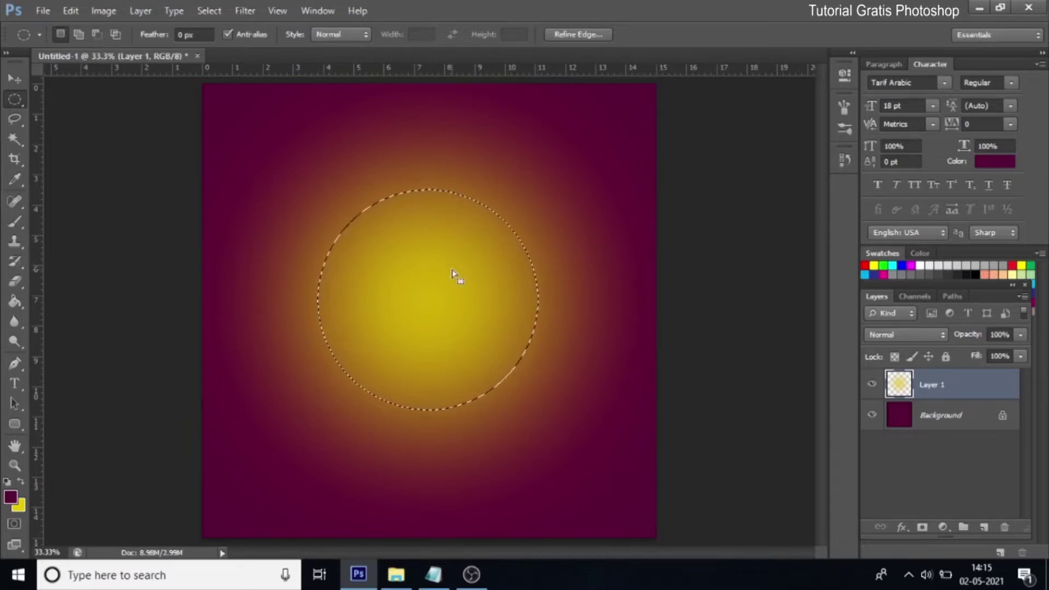
{"action": "key", "text": "ctrl+d"}
{"action": "key", "text": "ctrl+d"}
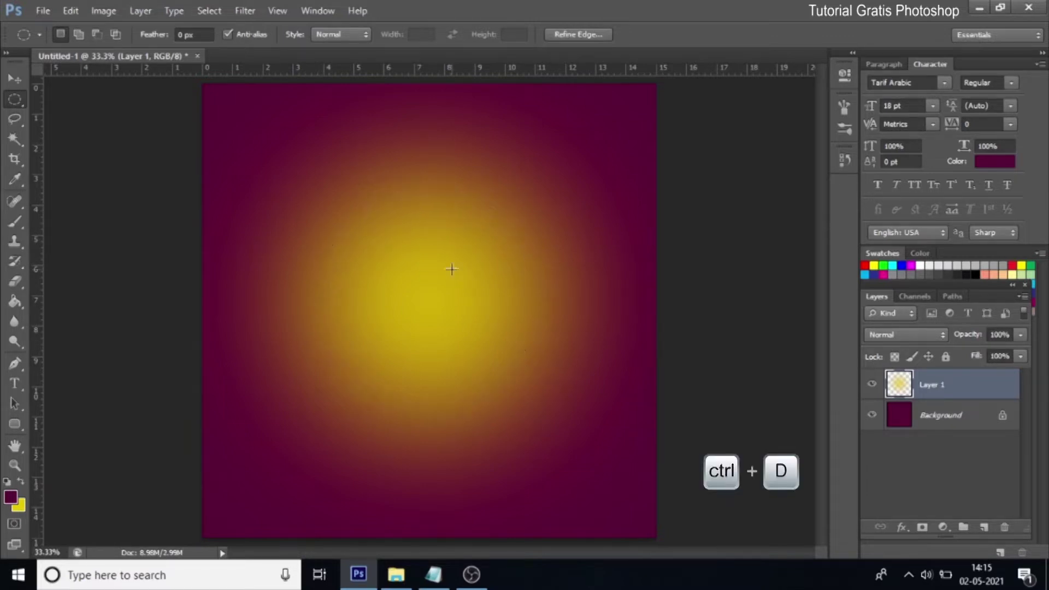
Step: Drag the yellow glow up to the top edge of the canvas
{"action": "left_click", "coordinate": [15, 80]}
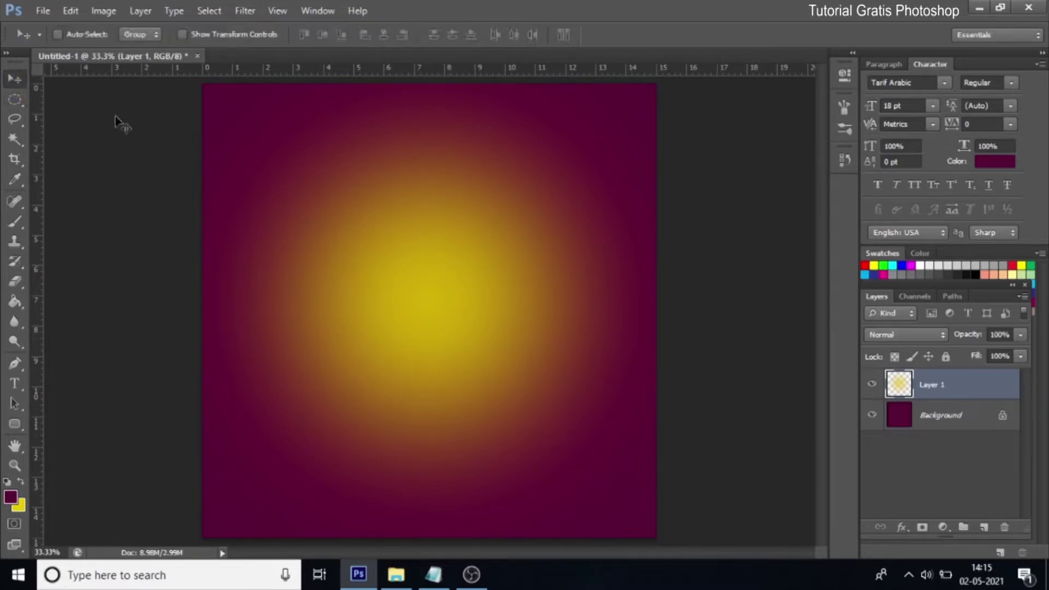
{"action": "left_click_drag", "start_coordinate": [424, 314], "coordinate": [428, 92]}
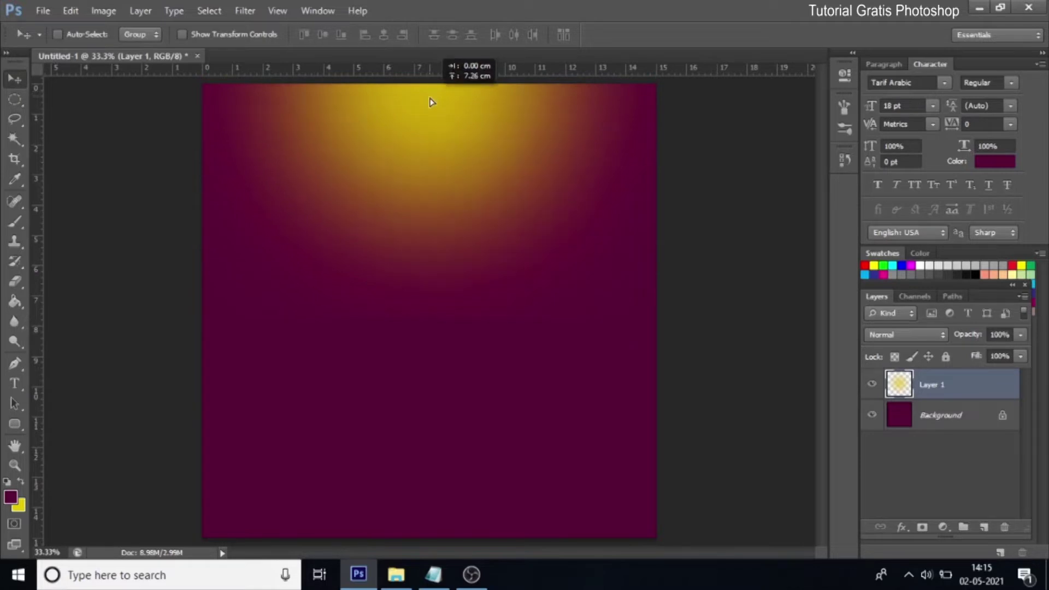
{"action": "left_click_drag", "start_coordinate": [428, 94], "coordinate": [429, 97]}
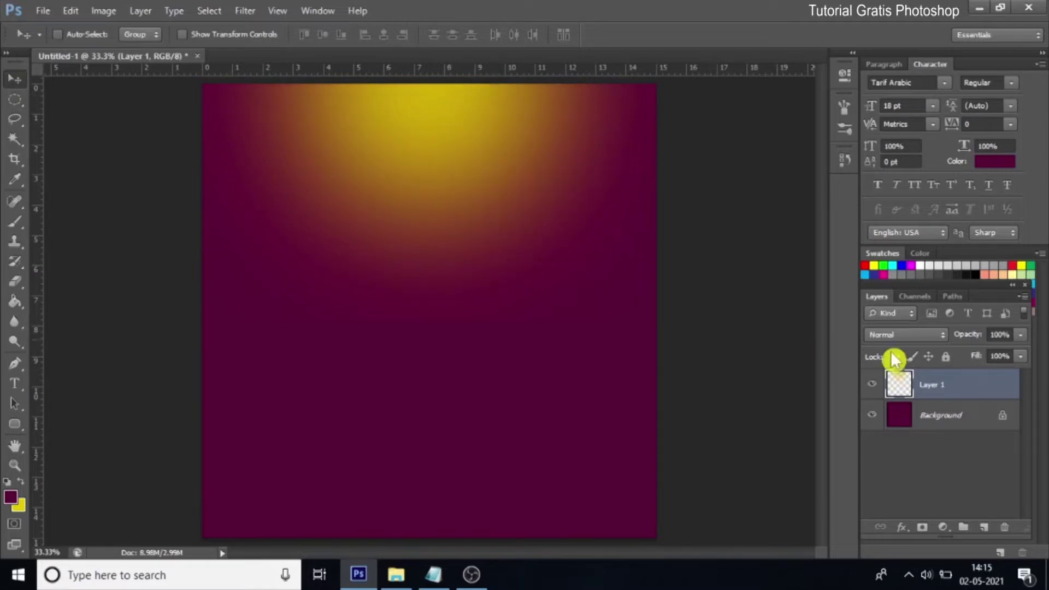
Step: Lower the glow layer's opacity to 75%
{"action": "left_click", "coordinate": [999, 334]}
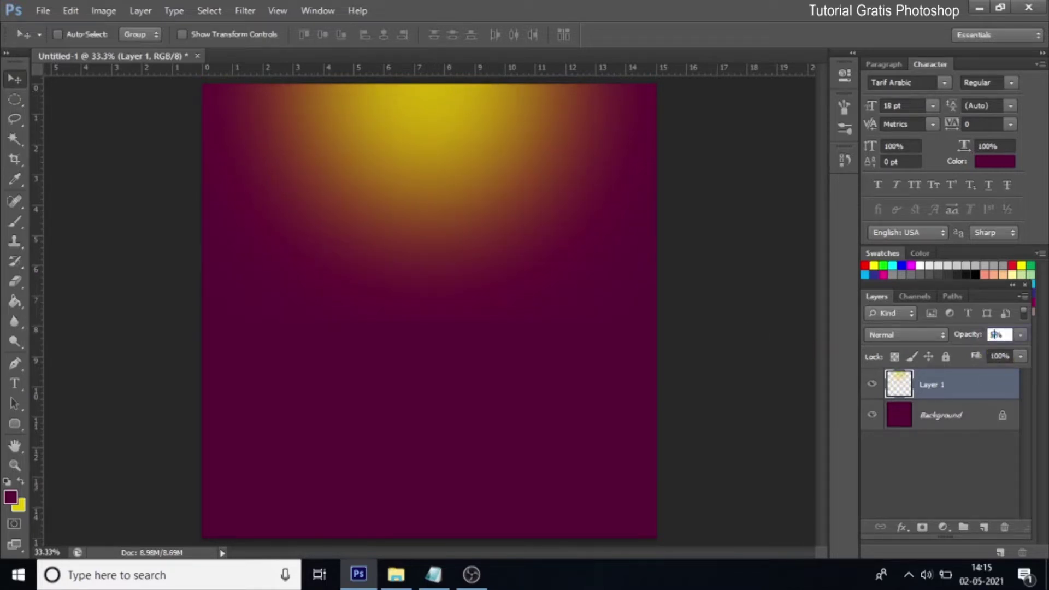
{"action": "type", "text": "0"}
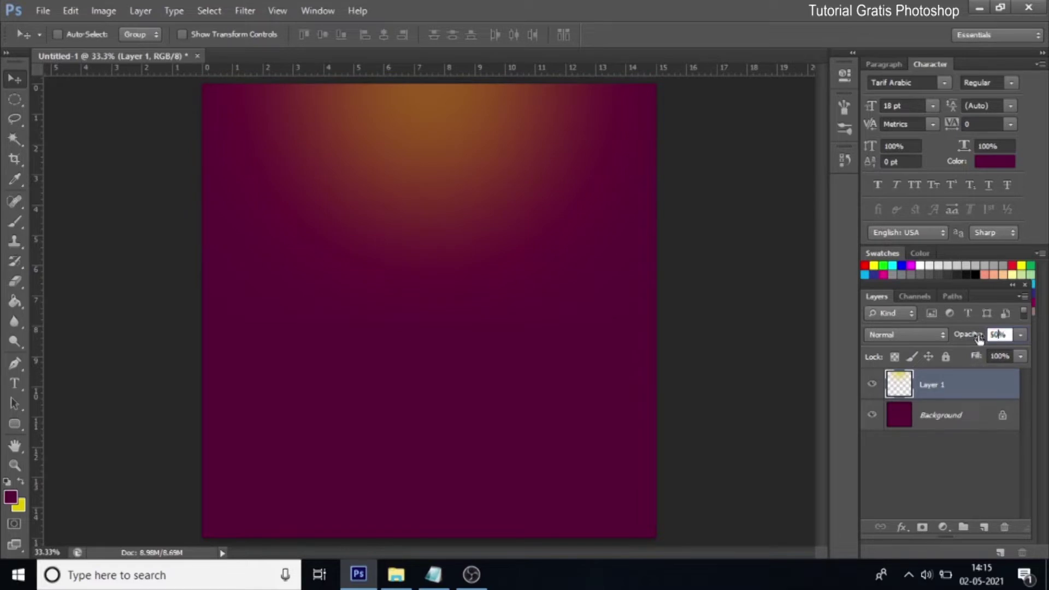
{"action": "left_click_drag", "start_coordinate": [446, 143], "coordinate": [444, 182]}
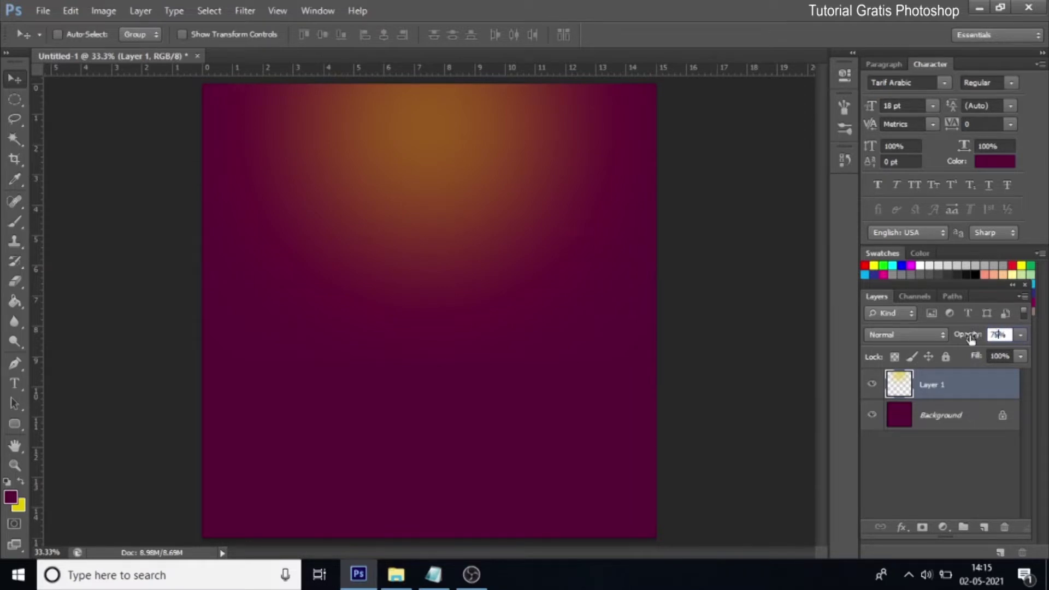
{"action": "key", "text": "Return"}
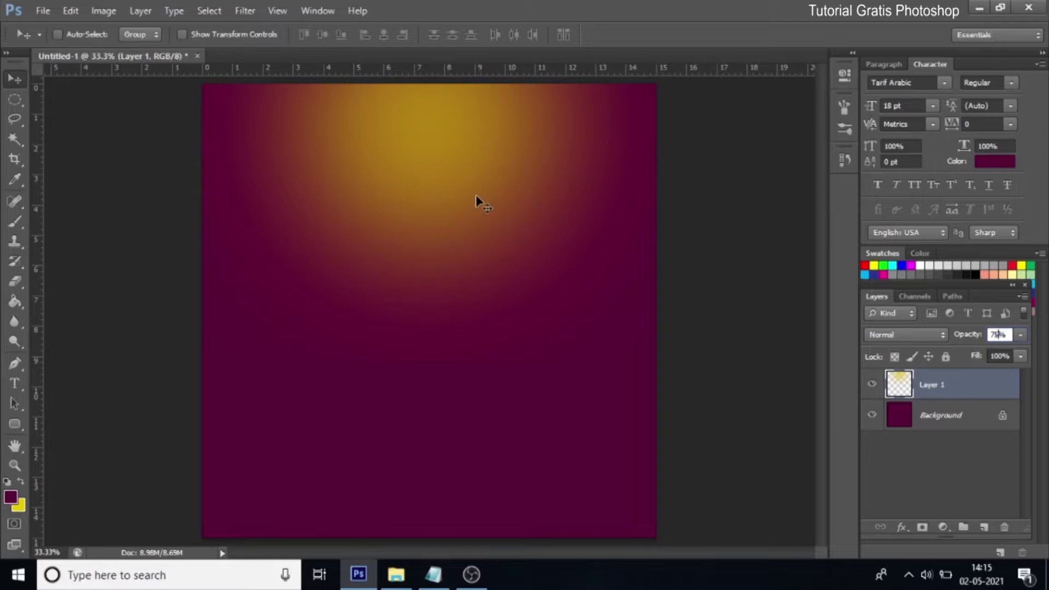
Step: Select link.psd and ornament.psd in the Poster Idul Fitri folder to open them
{"action": "left_click", "coordinate": [396, 574]}
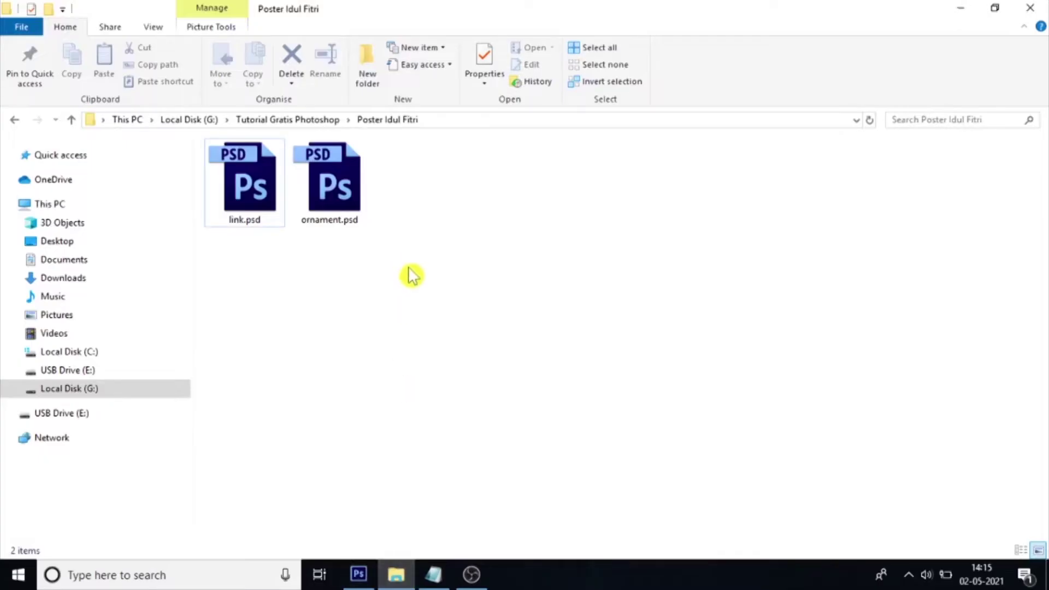
{"action": "mouse_move", "coordinate": [414, 280]}
{"action": "left_mouse_down"}
{"action": "mouse_move", "coordinate": [268, 256]}
{"action": "mouse_move", "coordinate": [228, 182]}
{"action": "mouse_move", "coordinate": [358, 583]}
{"action": "mouse_move", "coordinate": [364, 52]}
{"action": "left_mouse_up"}
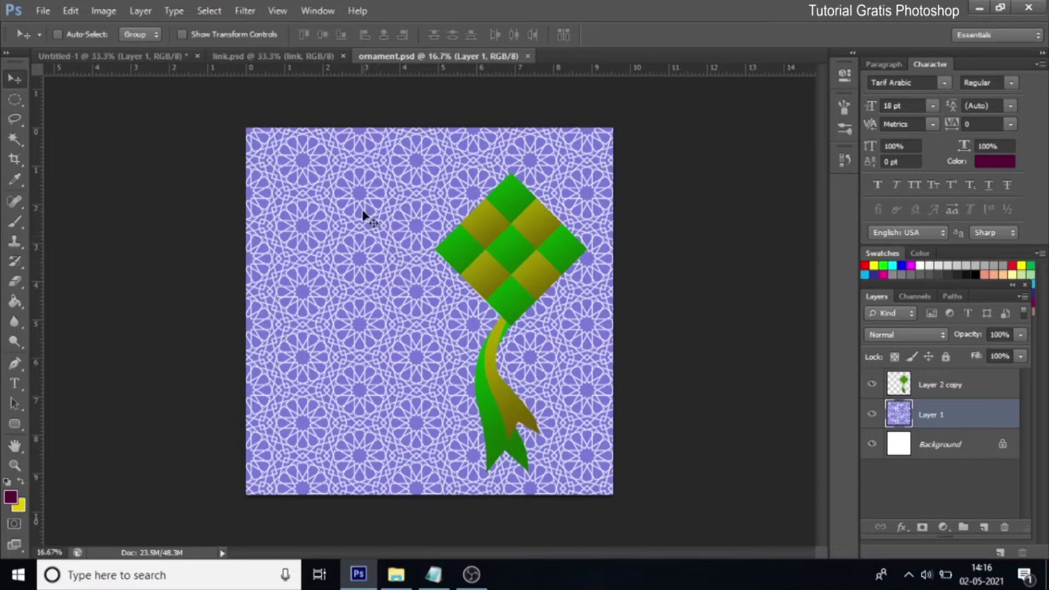
Step: Bring the lavender pattern from ornament.psd into the poster, covering the canvas, with a layer mask
{"action": "left_click_drag", "start_coordinate": [341, 199], "coordinate": [153, 57]}
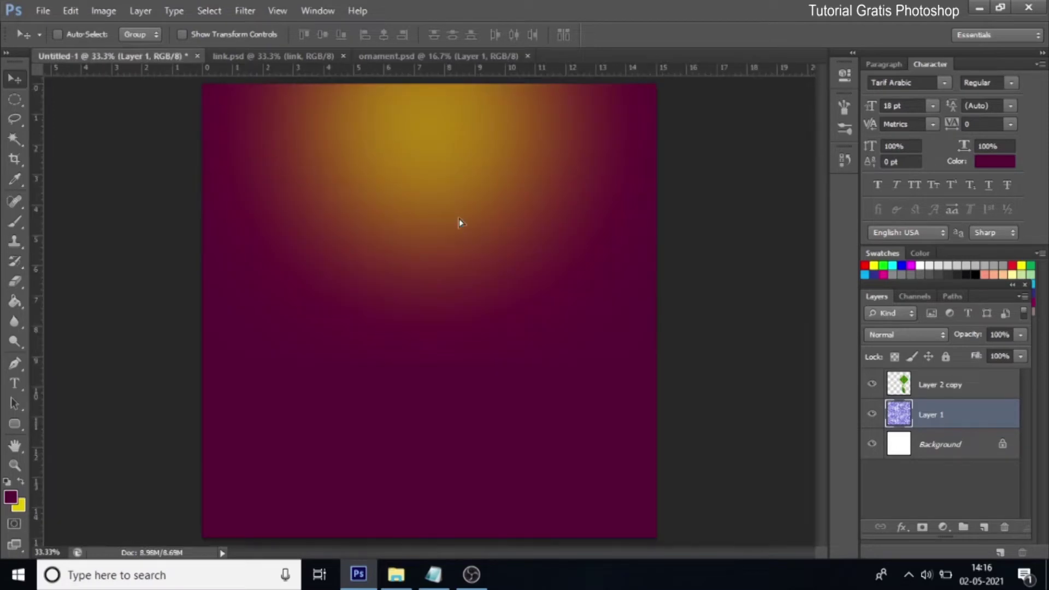
{"action": "left_click_drag", "start_coordinate": [153, 58], "coordinate": [494, 232]}
{"action": "mouse_move", "coordinate": [568, 284]}
{"action": "left_mouse_down"}
{"action": "mouse_move", "coordinate": [496, 304]}
{"action": "mouse_move", "coordinate": [475, 297]}
{"action": "left_mouse_up"}
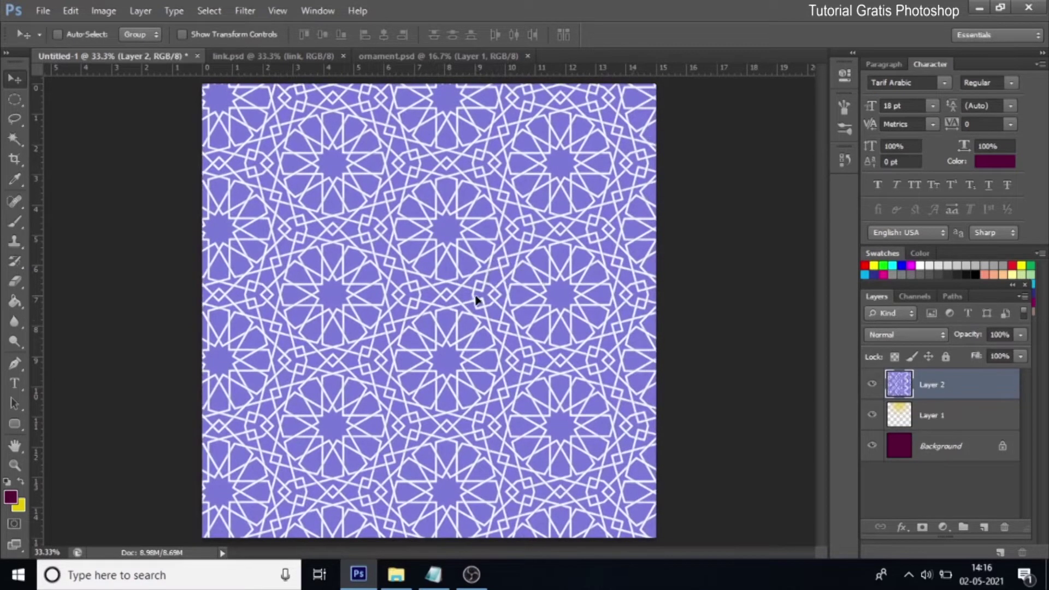
{"action": "left_click", "coordinate": [927, 529]}
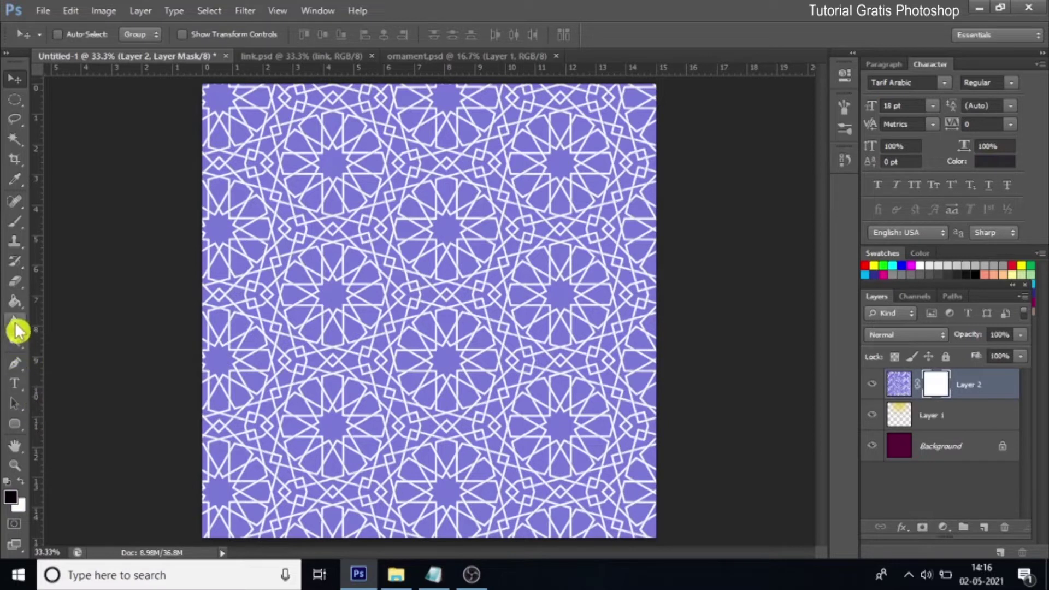
{"action": "left_click", "coordinate": [17, 304]}
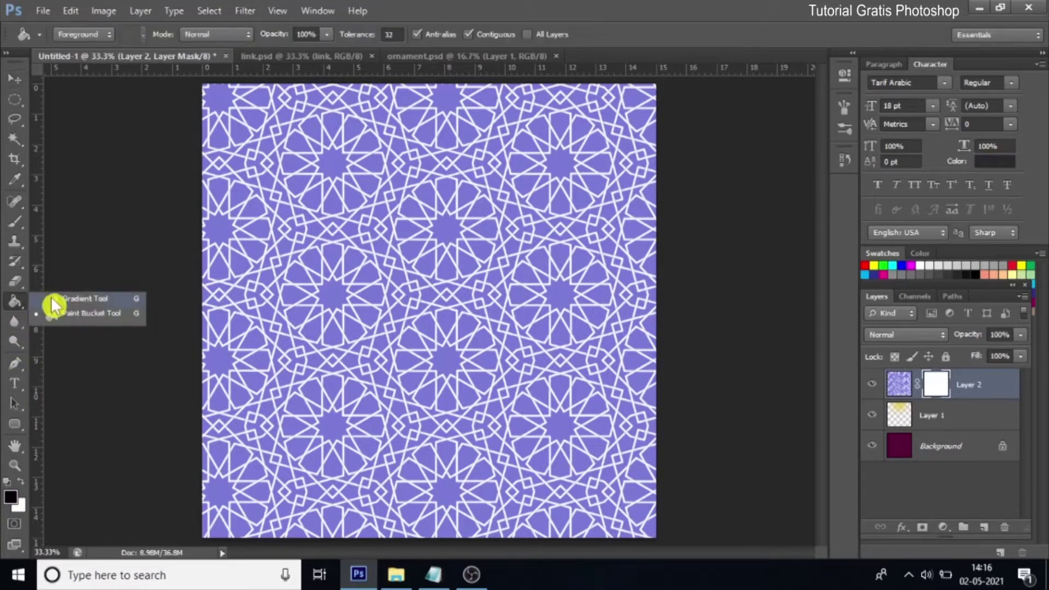
Step: Drag an upward black-to-white gradient on Layer 2's mask to fade the pattern
{"action": "left_click", "coordinate": [83, 298]}
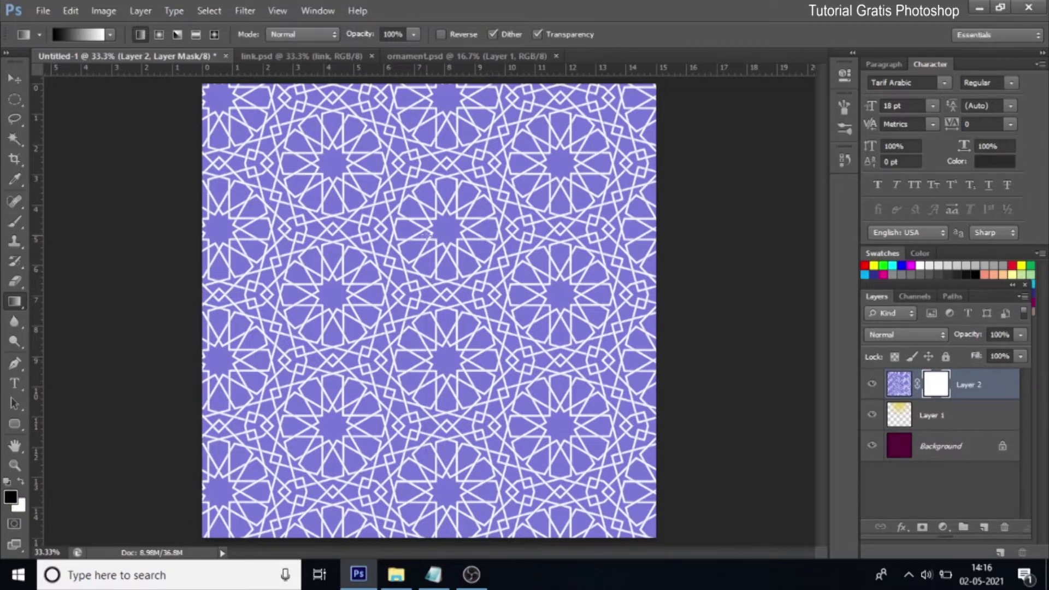
{"action": "left_click_drag", "start_coordinate": [428, 429], "coordinate": [429, 257]}
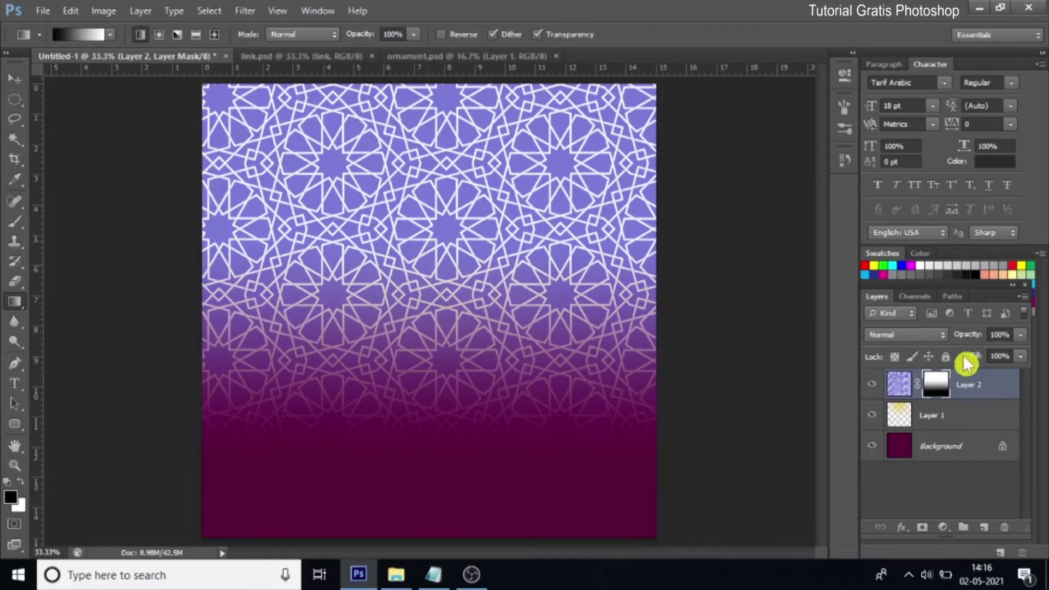
Step: Set the pattern layer to Multiply blending at 50% opacity
{"action": "left_click", "coordinate": [935, 342]}
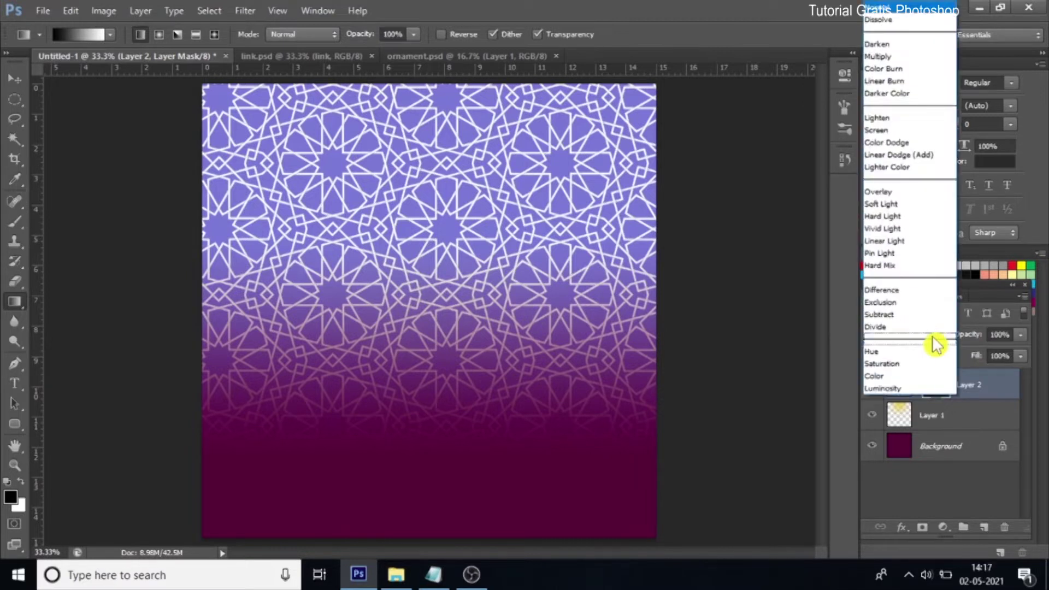
{"action": "left_click", "coordinate": [881, 57]}
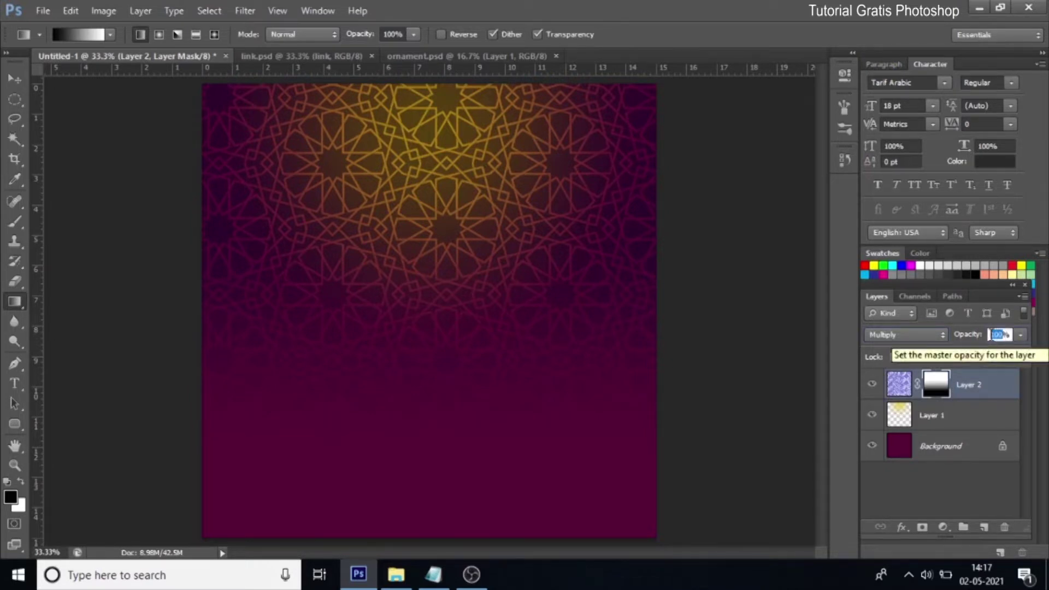
{"action": "type", "text": "50"}
{"action": "key", "text": "Return"}
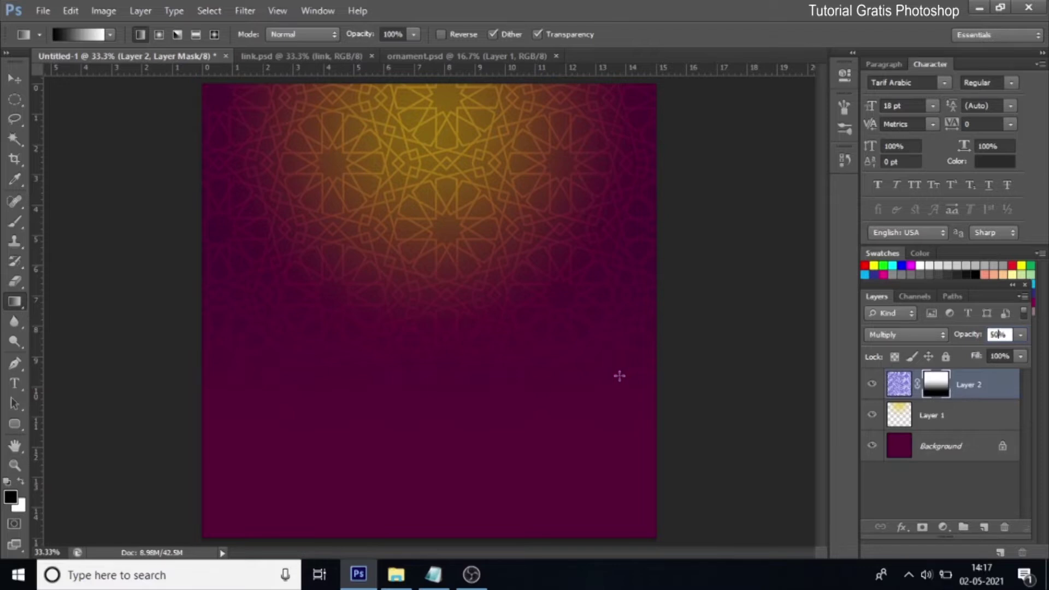
{"action": "key", "text": "Return"}
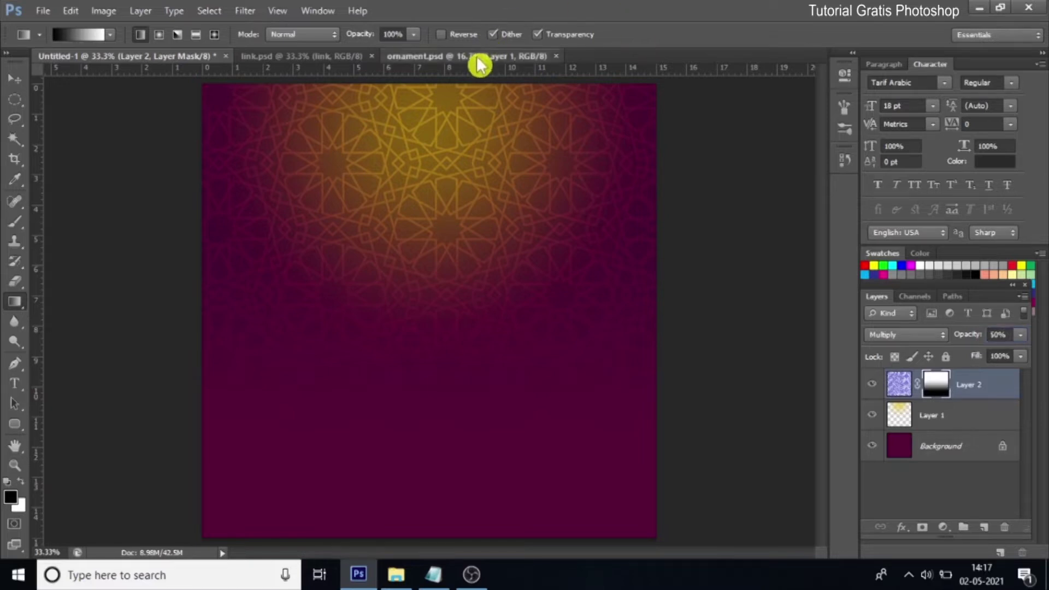
{"action": "left_click", "coordinate": [486, 56]}
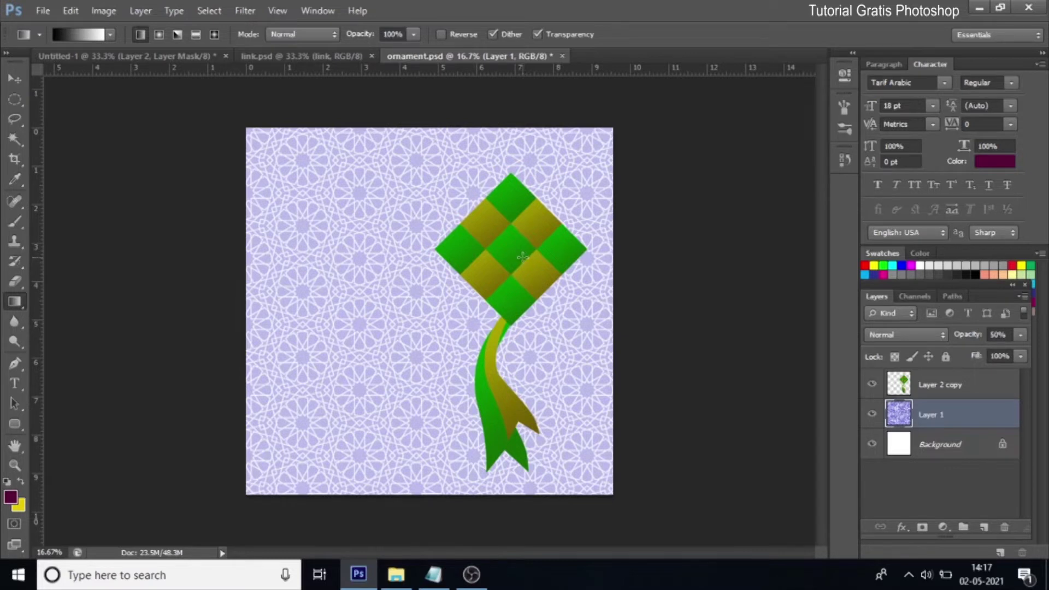
Step: Drag the green ketupat layer from ornament.psd into the poster
{"action": "left_click", "coordinate": [938, 389]}
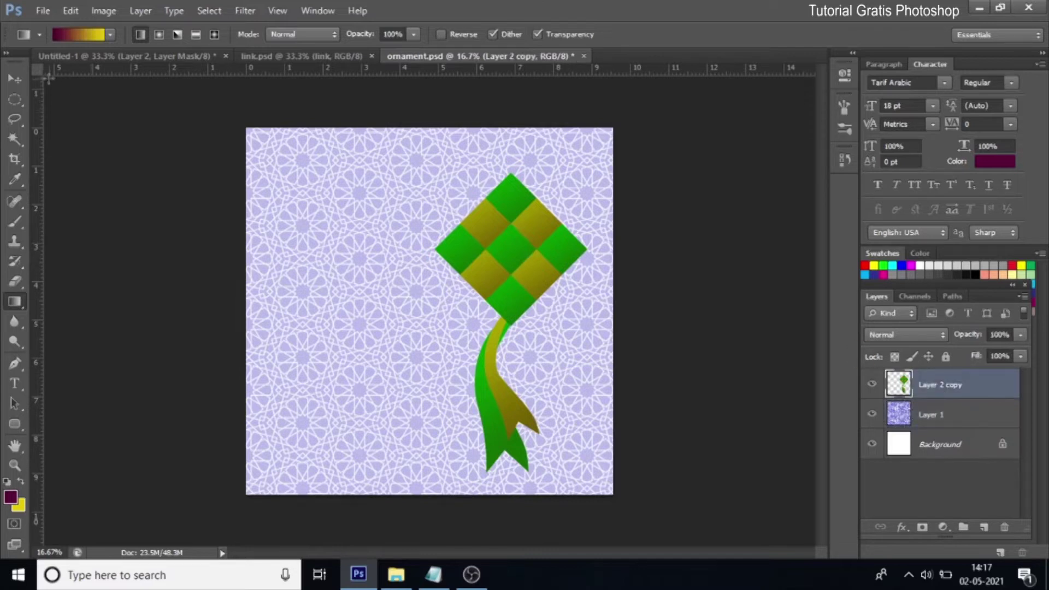
{"action": "left_click", "coordinate": [15, 80]}
{"action": "left_click_drag", "start_coordinate": [464, 233], "coordinate": [159, 45]}
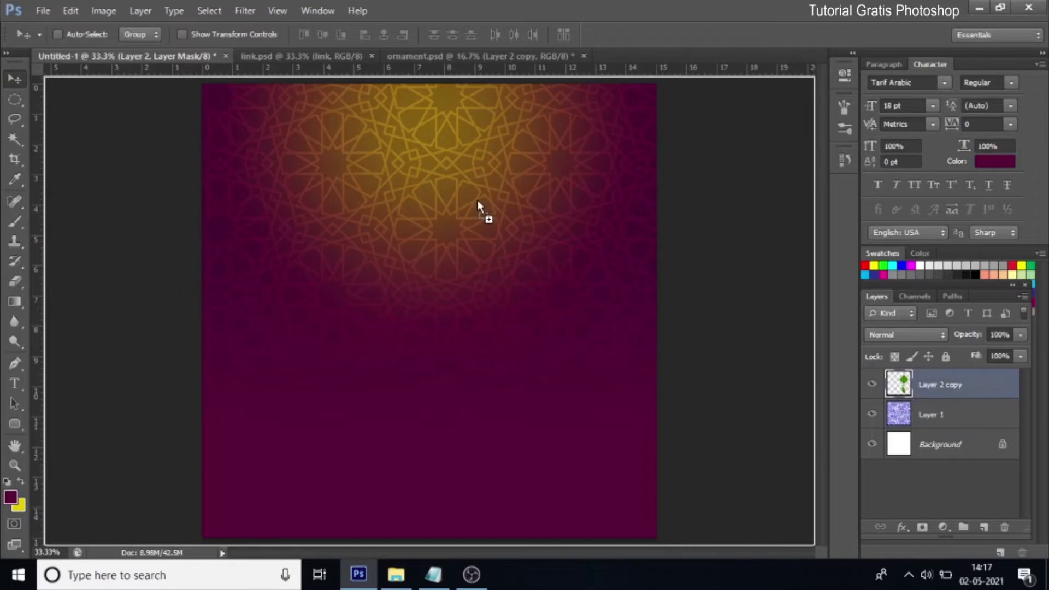
{"action": "mouse_move", "coordinate": [158, 56]}
{"action": "left_mouse_down"}
{"action": "mouse_move", "coordinate": [481, 208]}
{"action": "mouse_move", "coordinate": [507, 276]}
{"action": "left_mouse_up"}
Step: Scale the ketupat down and place it in the poster's upper right
{"action": "key", "text": "ctrl+t"}
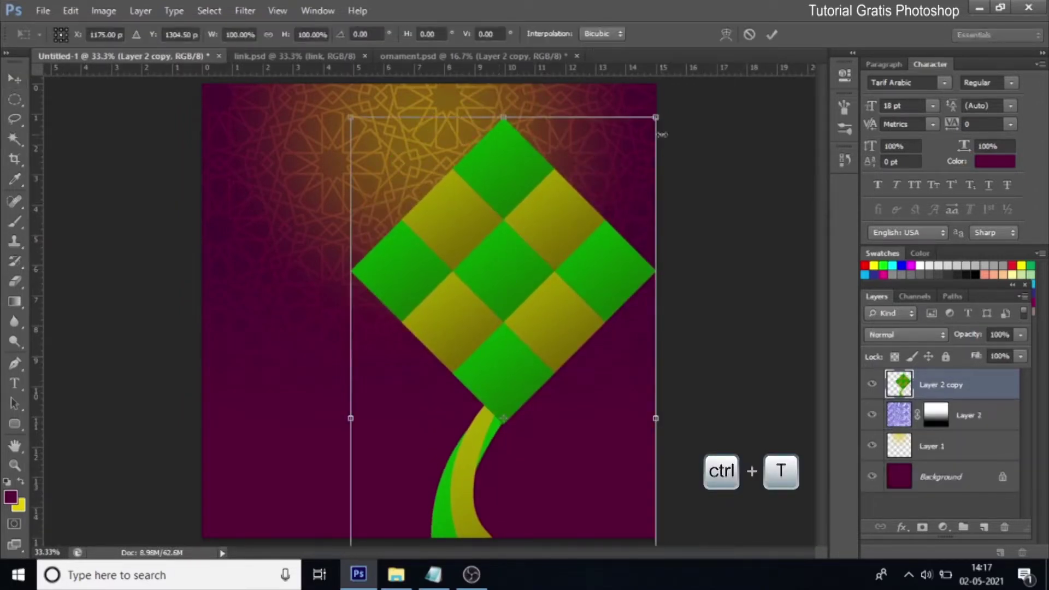
{"action": "mouse_move", "coordinate": [655, 119]}
{"action": "left_mouse_down"}
{"action": "mouse_move", "coordinate": [611, 181]}
{"action": "mouse_move", "coordinate": [518, 385]}
{"action": "mouse_move", "coordinate": [550, 190]}
{"action": "left_mouse_up"}
{"action": "left_click", "coordinate": [771, 34]}
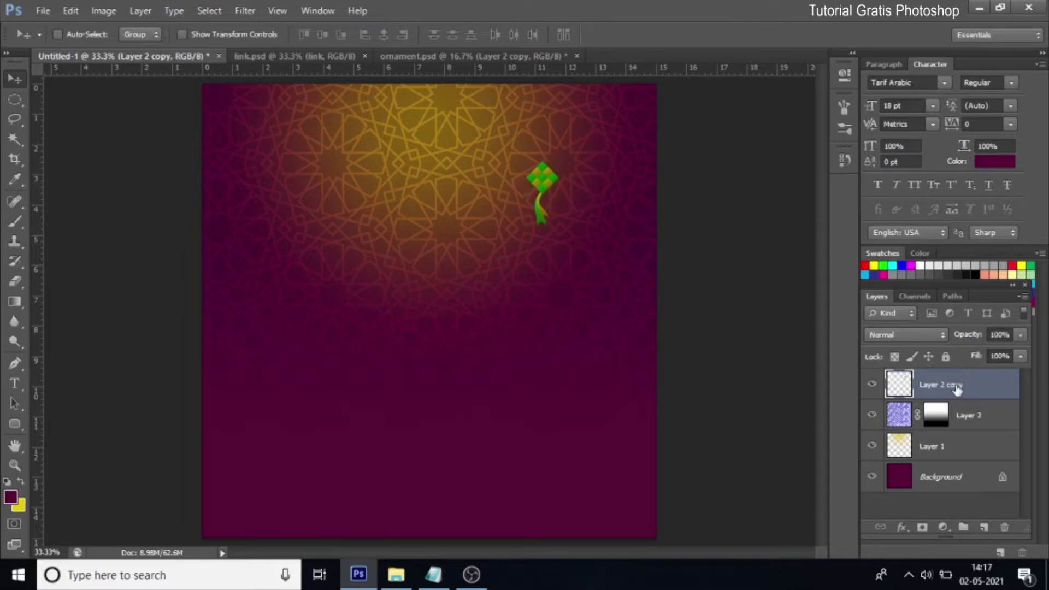
{"action": "right_click", "coordinate": [954, 391]}
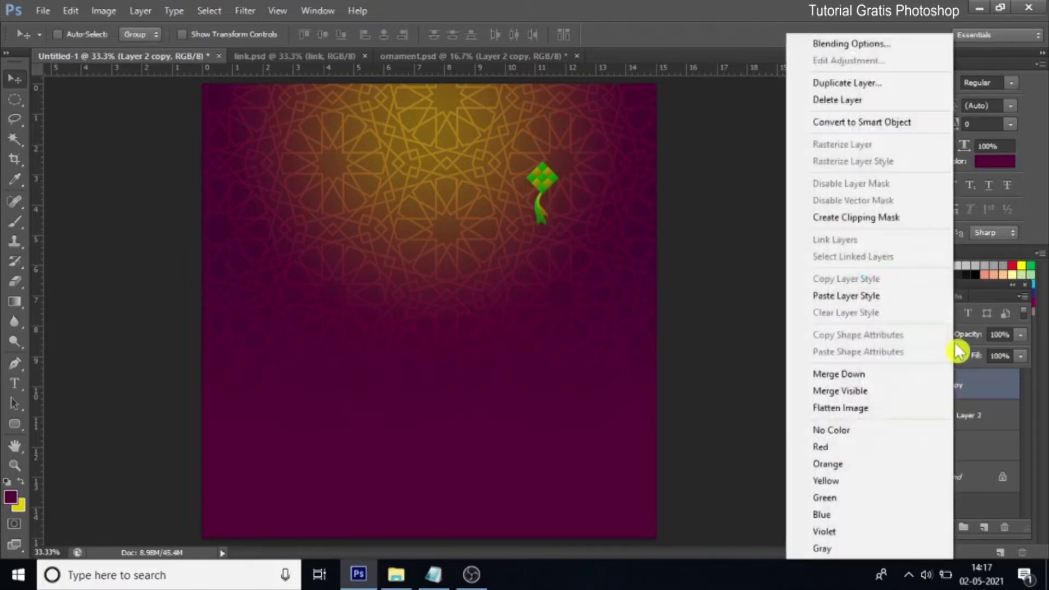
Step: Revert a pasted gradient style, then add two ketupat copies staggered up and to the left
{"action": "left_click", "coordinate": [872, 295]}
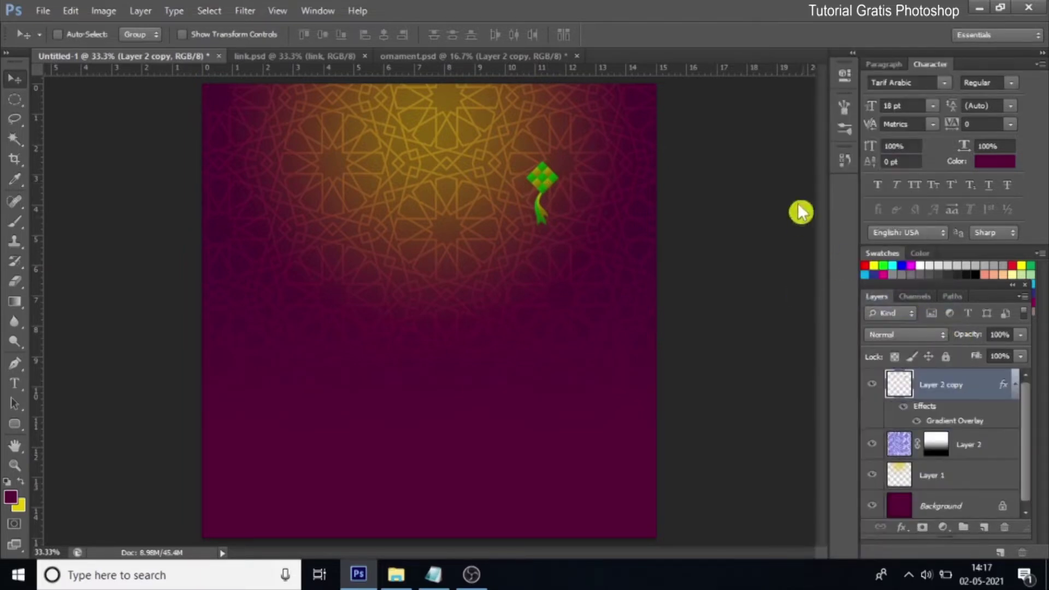
{"action": "key", "text": "ctrl+z"}
{"action": "right_click", "coordinate": [950, 390]}
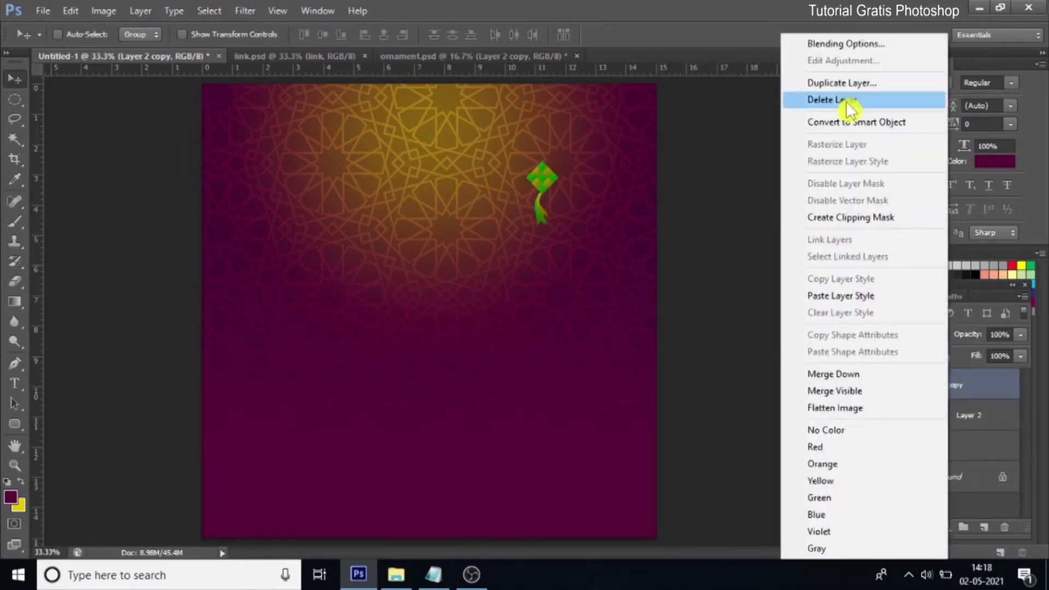
{"action": "left_click", "coordinate": [849, 85]}
{"action": "left_click", "coordinate": [672, 174]}
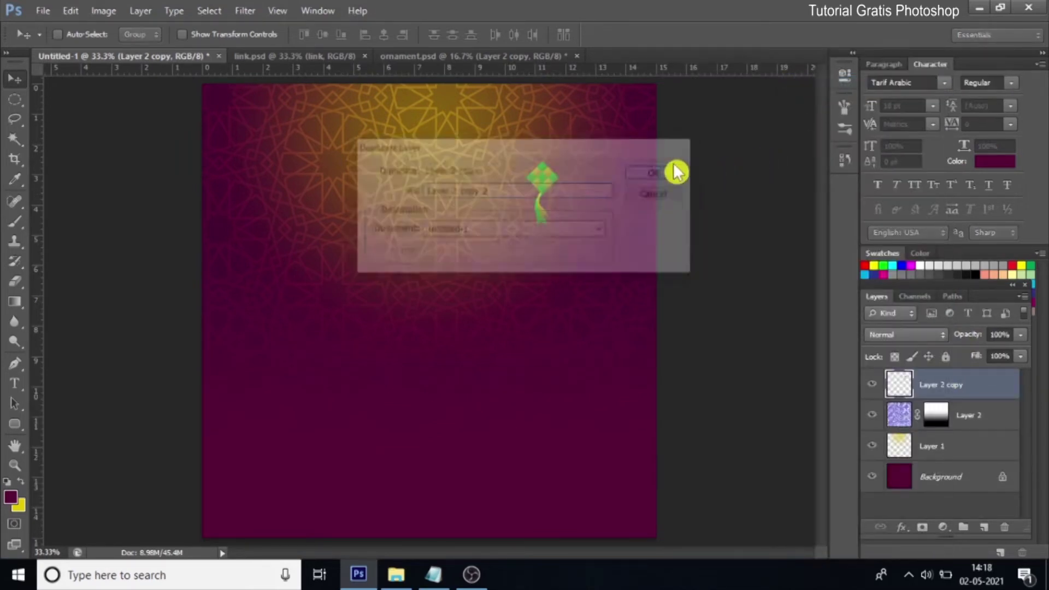
{"action": "left_click_drag", "start_coordinate": [545, 185], "coordinate": [514, 169]}
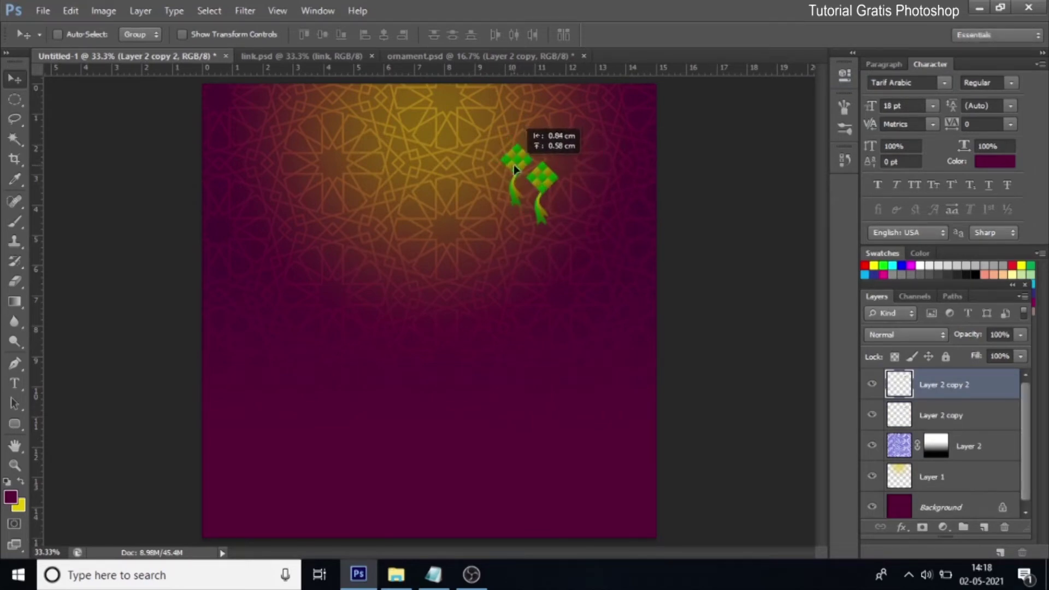
{"action": "right_click", "coordinate": [953, 389]}
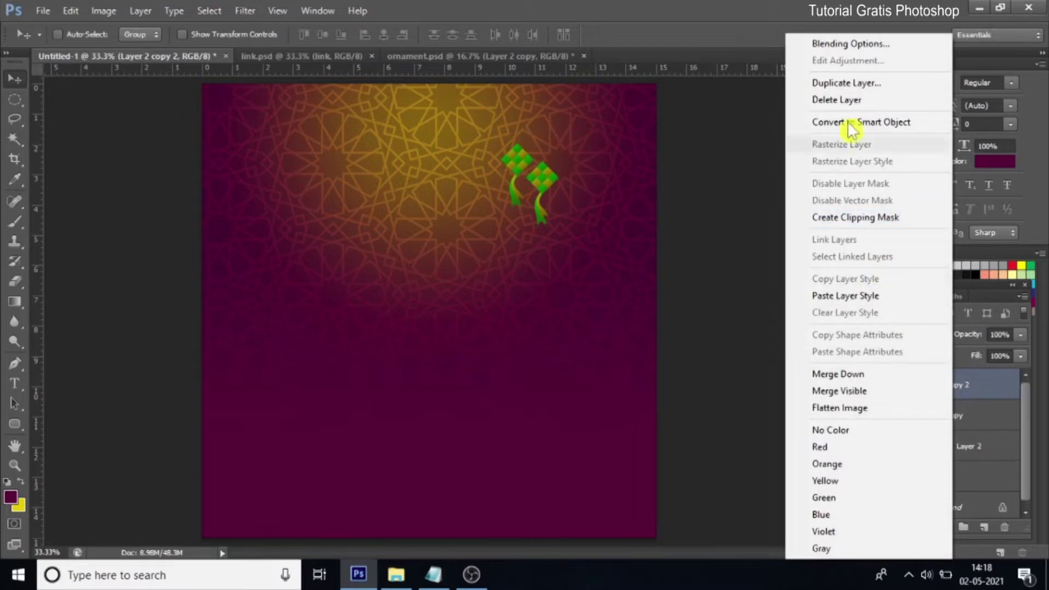
{"action": "left_click", "coordinate": [845, 83]}
{"action": "left_click", "coordinate": [670, 171]}
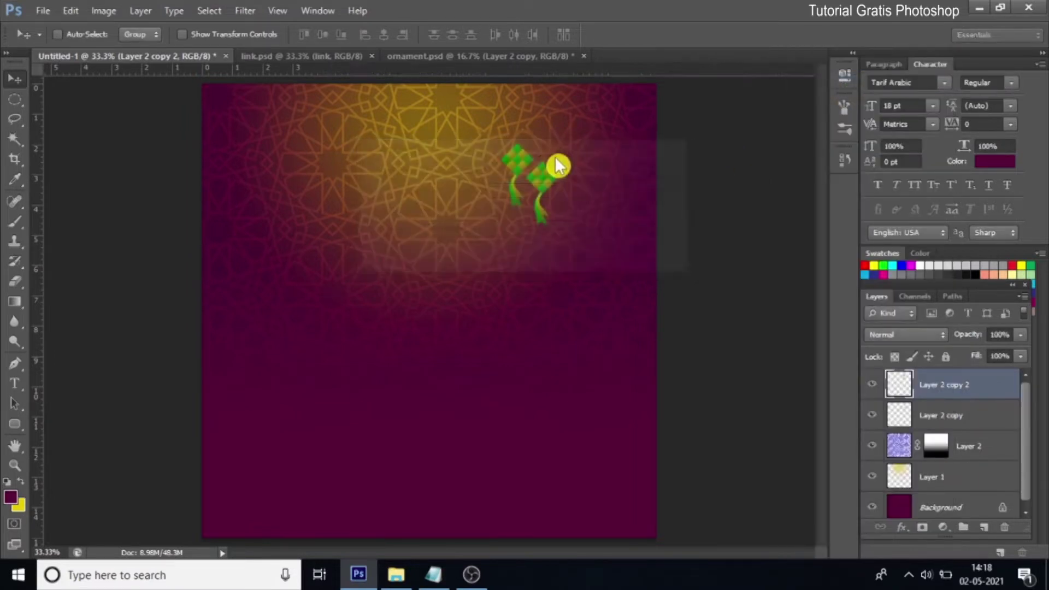
{"action": "left_click_drag", "start_coordinate": [528, 178], "coordinate": [471, 145]}
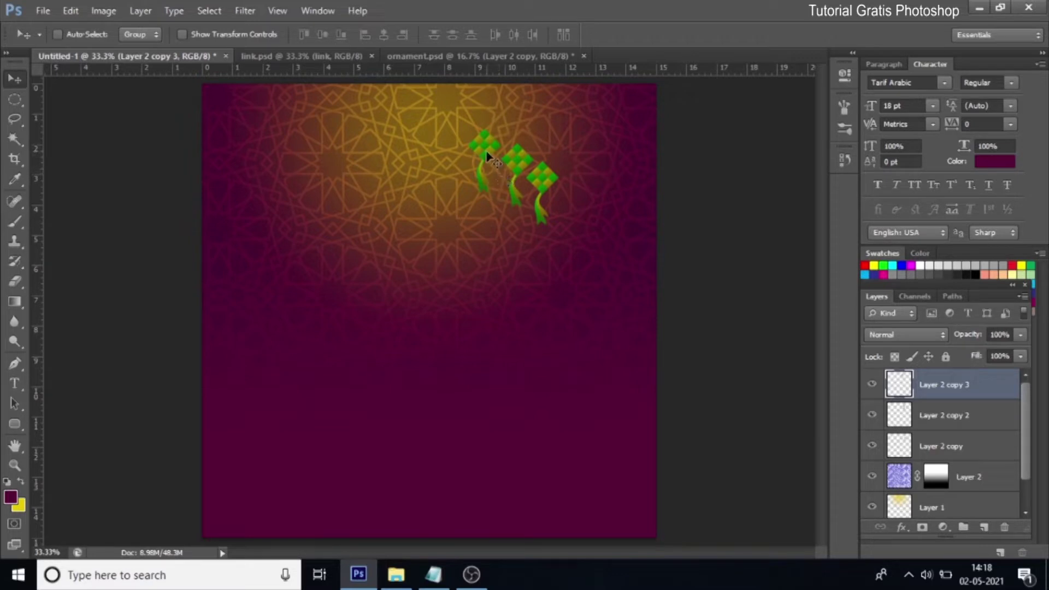
Step: Scale the middle ketupat down to about 84 percent
{"action": "right_click", "coordinate": [521, 160]}
{"action": "left_click", "coordinate": [540, 168]}
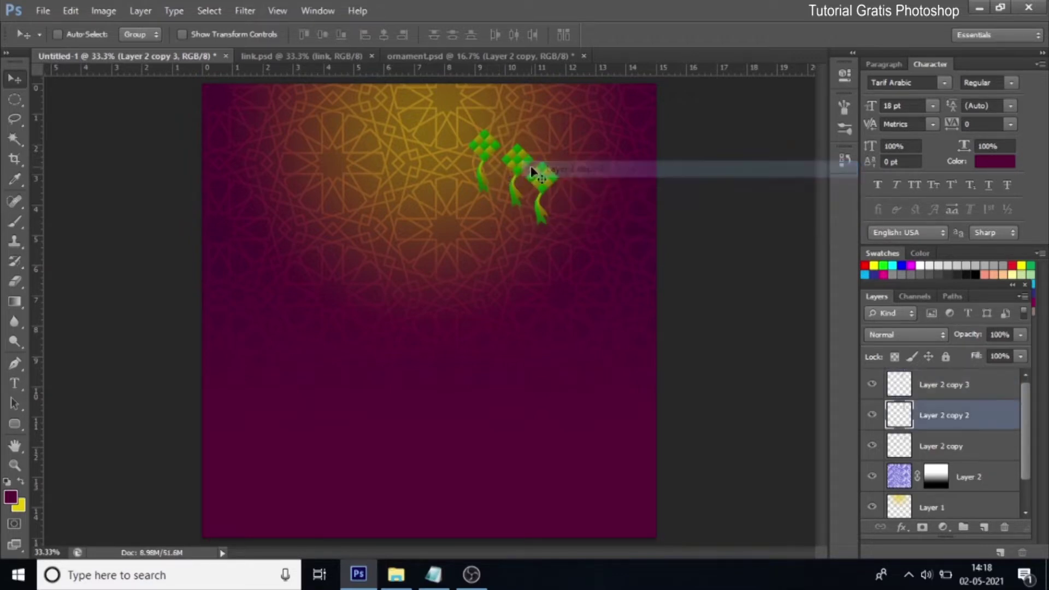
{"action": "key", "text": "ctrl+t"}
{"action": "left_click_drag", "start_coordinate": [537, 213], "coordinate": [530, 203]}
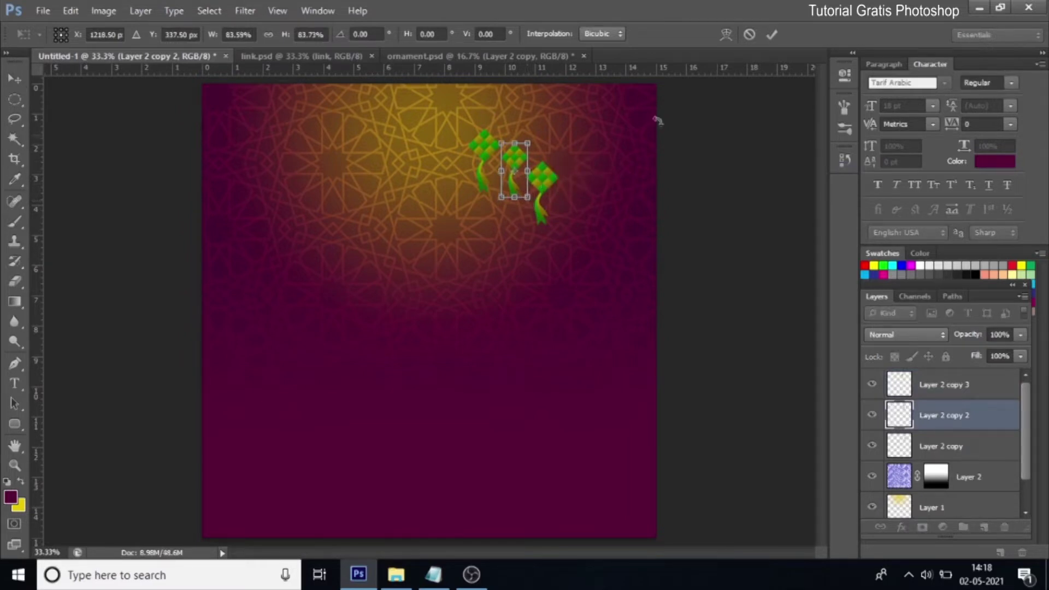
{"action": "left_click", "coordinate": [771, 35]}
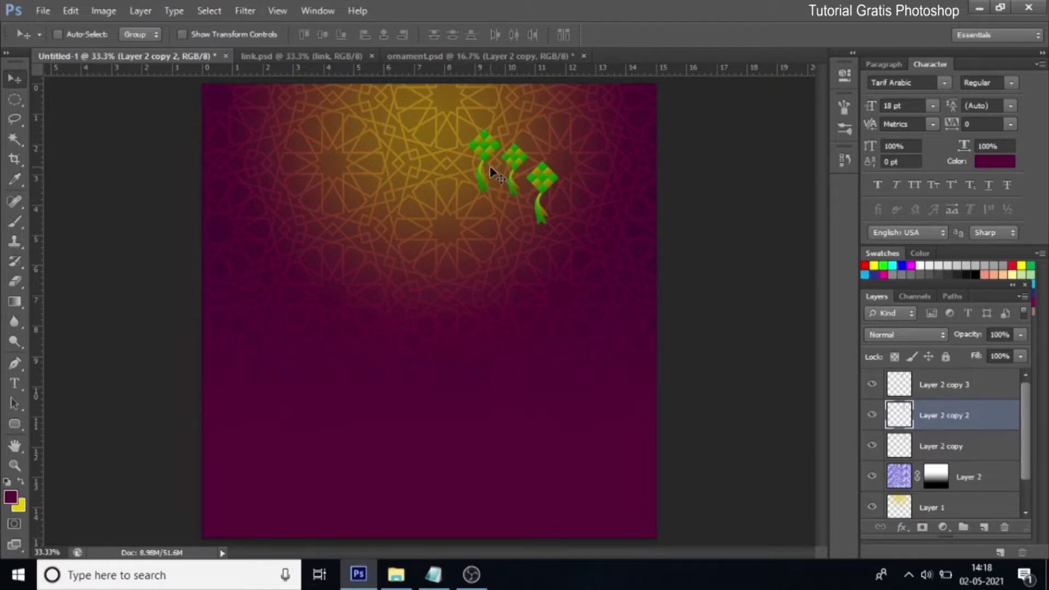
{"action": "left_click", "coordinate": [13, 425]}
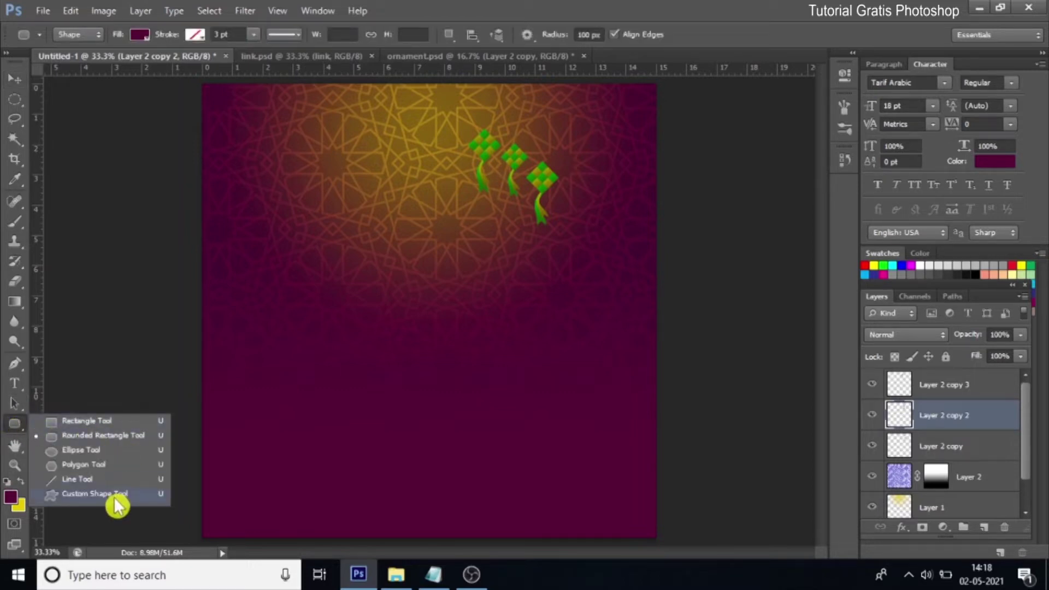
Step: Select the Custom Shape tool with the crescent moon shape
{"action": "left_click", "coordinate": [116, 494]}
{"action": "left_click", "coordinate": [595, 35]}
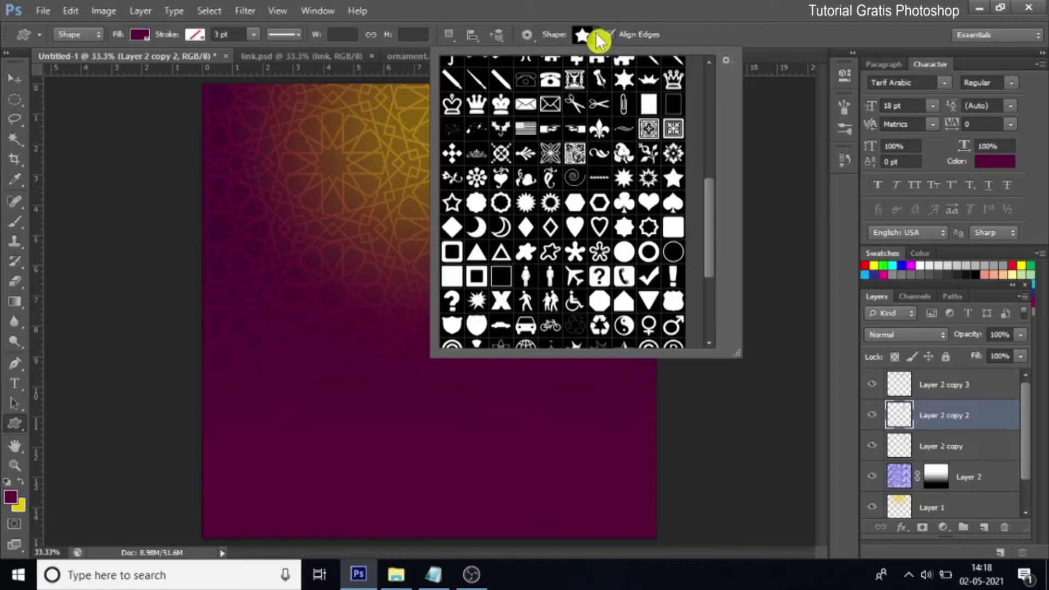
{"action": "left_click", "coordinate": [476, 228]}
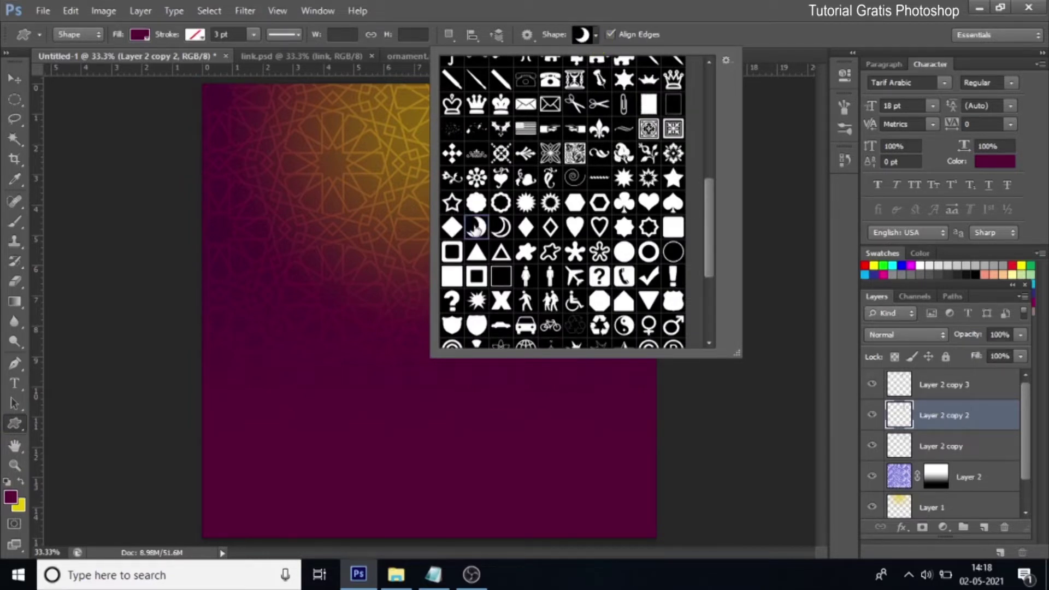
{"action": "double_click", "coordinate": [476, 228]}
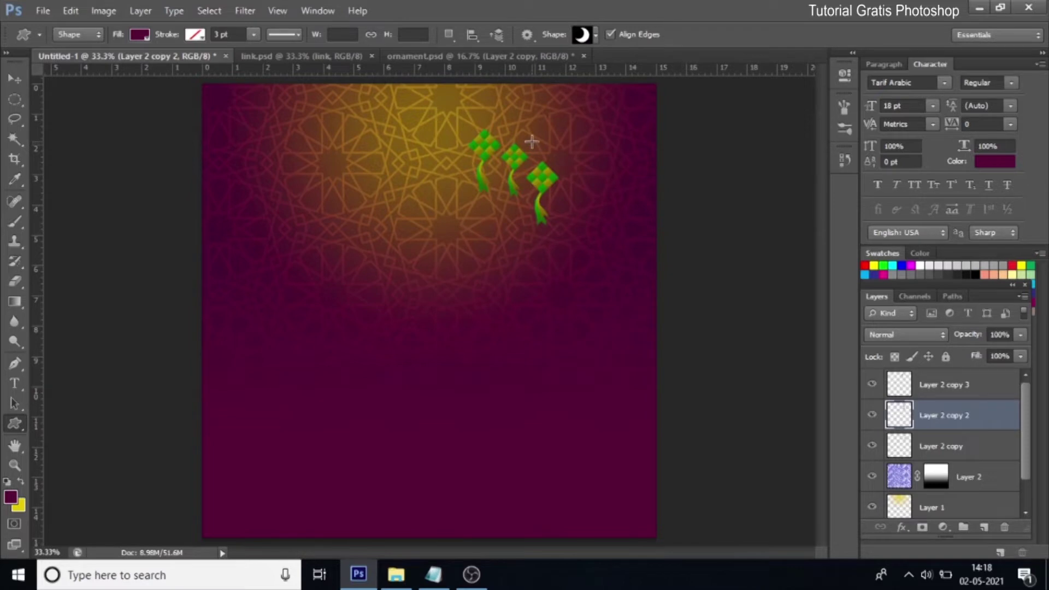
Step: Zoom in on the ketupat ornaments and go back to the Custom Shape tool
{"action": "left_click", "coordinate": [15, 464]}
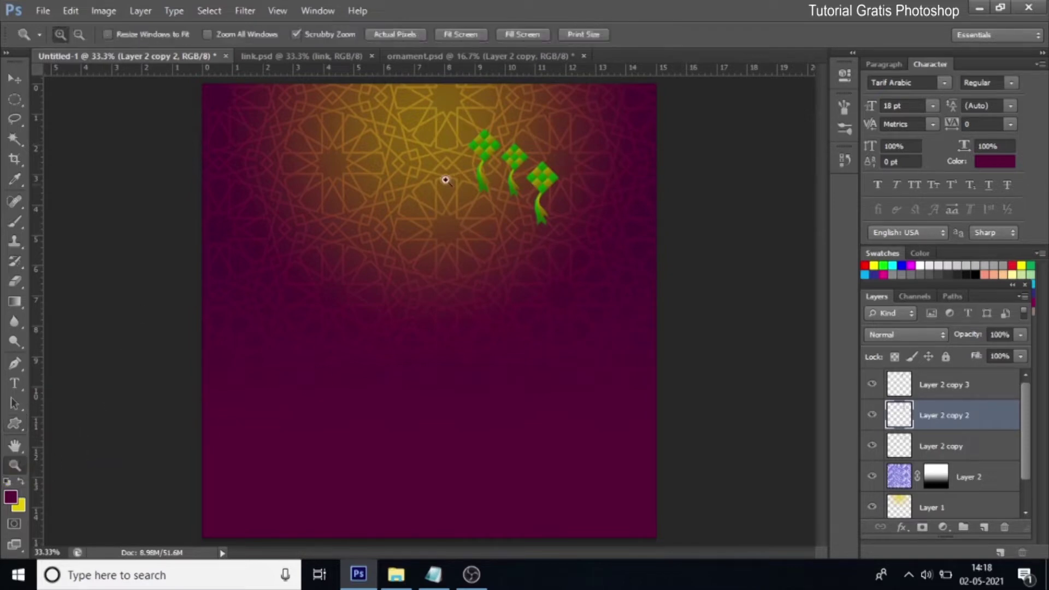
{"action": "left_click", "coordinate": [496, 119]}
{"action": "left_click", "coordinate": [516, 119]}
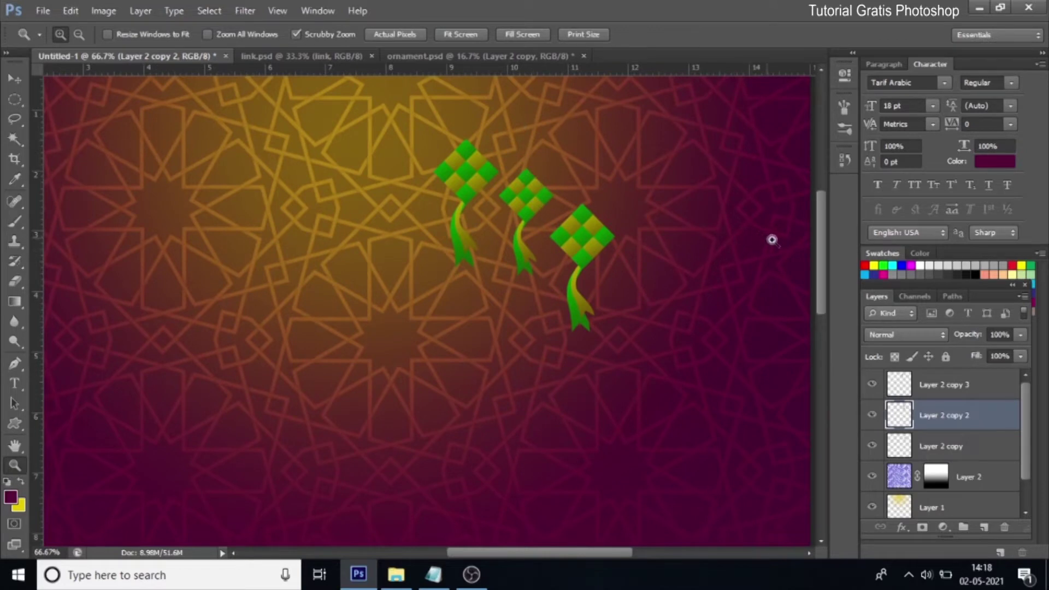
{"action": "left_click_drag", "start_coordinate": [826, 271], "coordinate": [829, 233]}
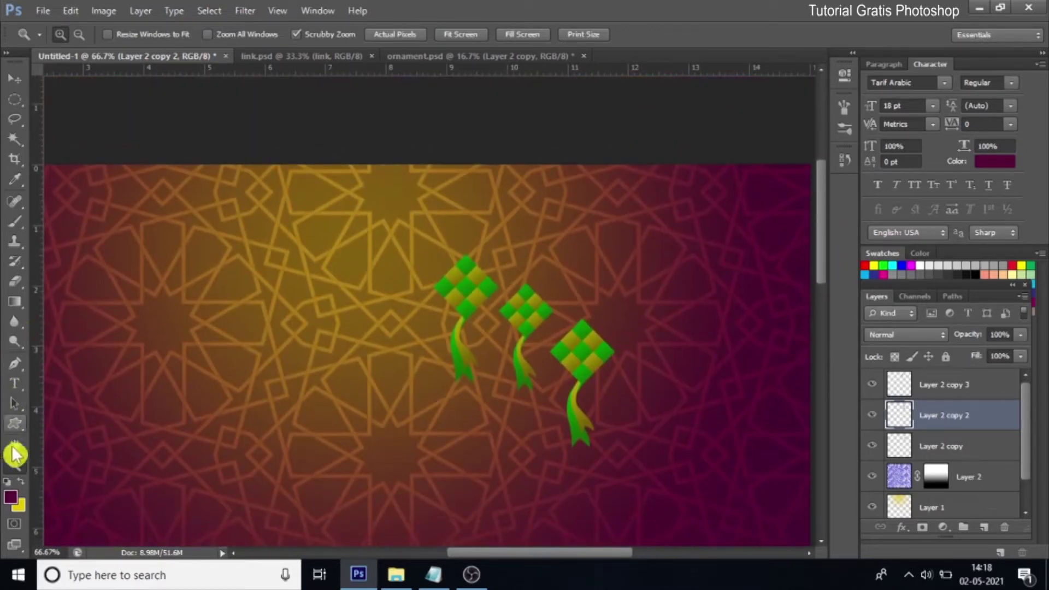
{"action": "left_click", "coordinate": [22, 432]}
{"action": "right_click", "coordinate": [22, 431]}
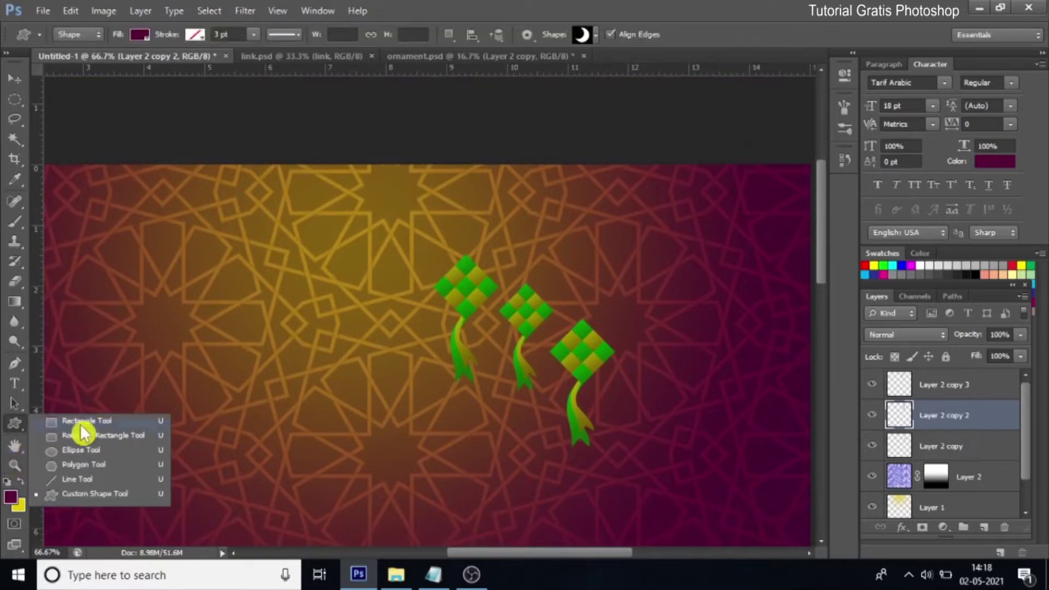
{"action": "left_click", "coordinate": [124, 501]}
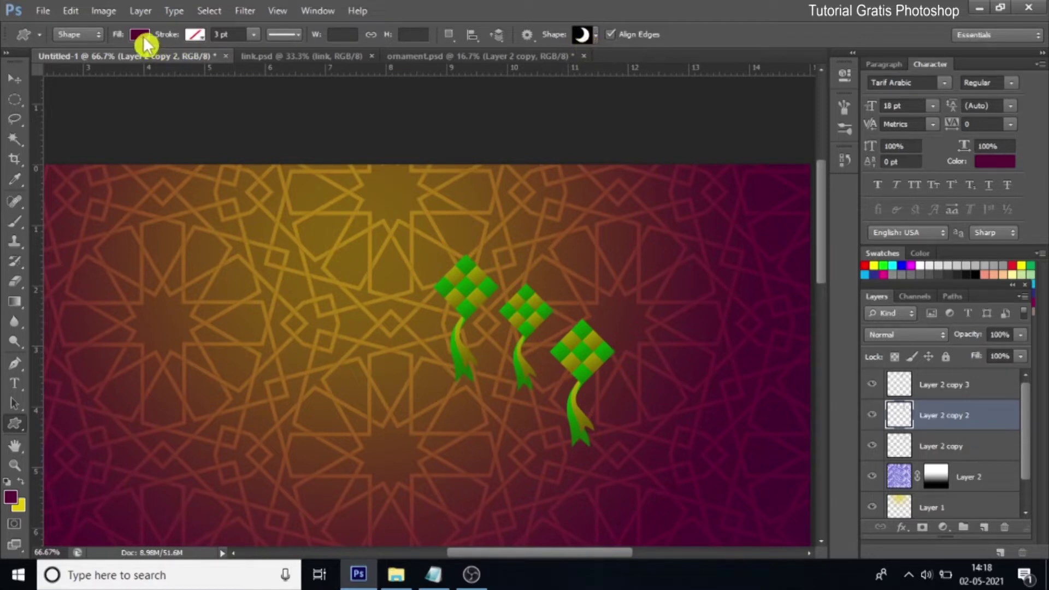
Step: Draw a light yellow crescent moon vector shape right of the ketupats
{"action": "left_click", "coordinate": [87, 35]}
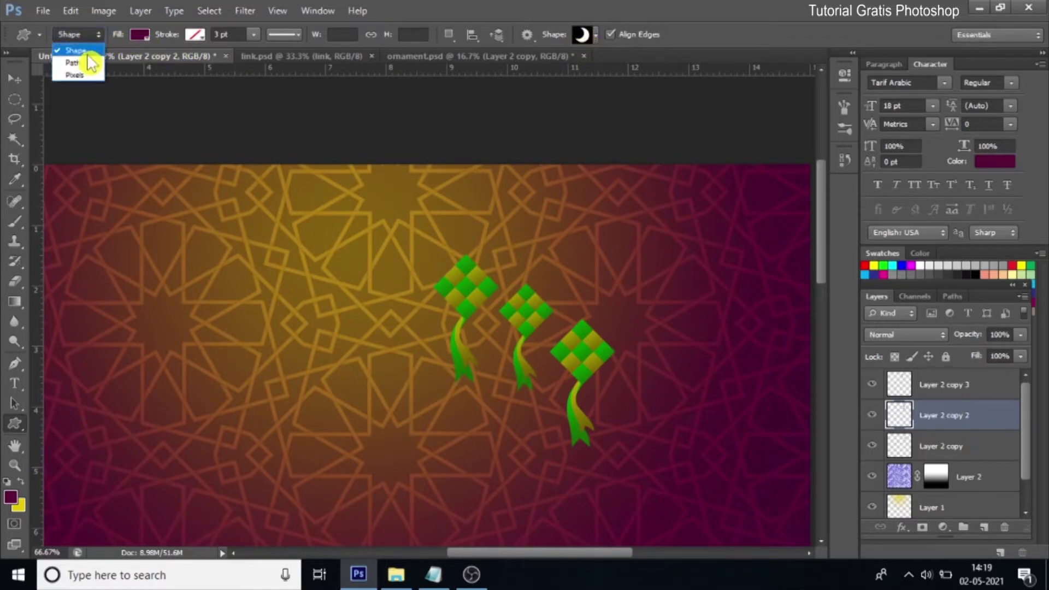
{"action": "left_click", "coordinate": [87, 55]}
{"action": "left_click", "coordinate": [140, 34]}
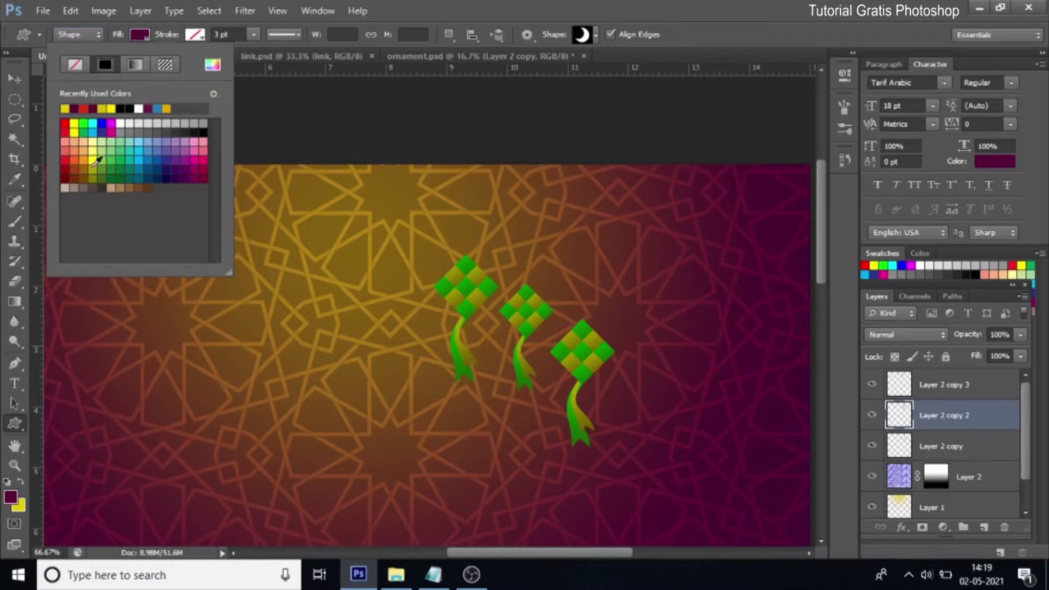
{"action": "key", "text": "ctrl+t"}
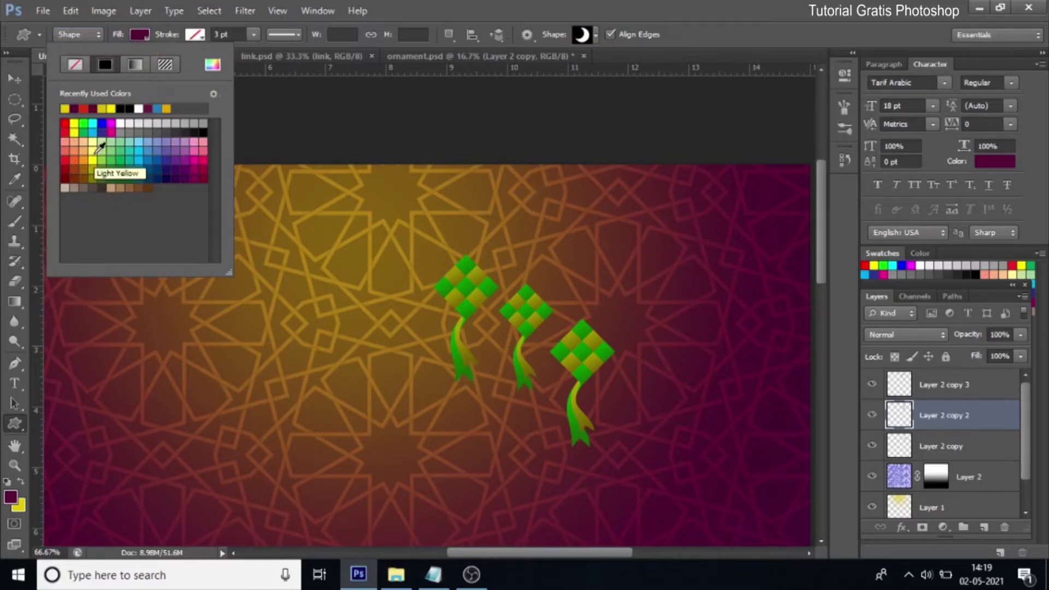
{"action": "left_click", "coordinate": [92, 144]}
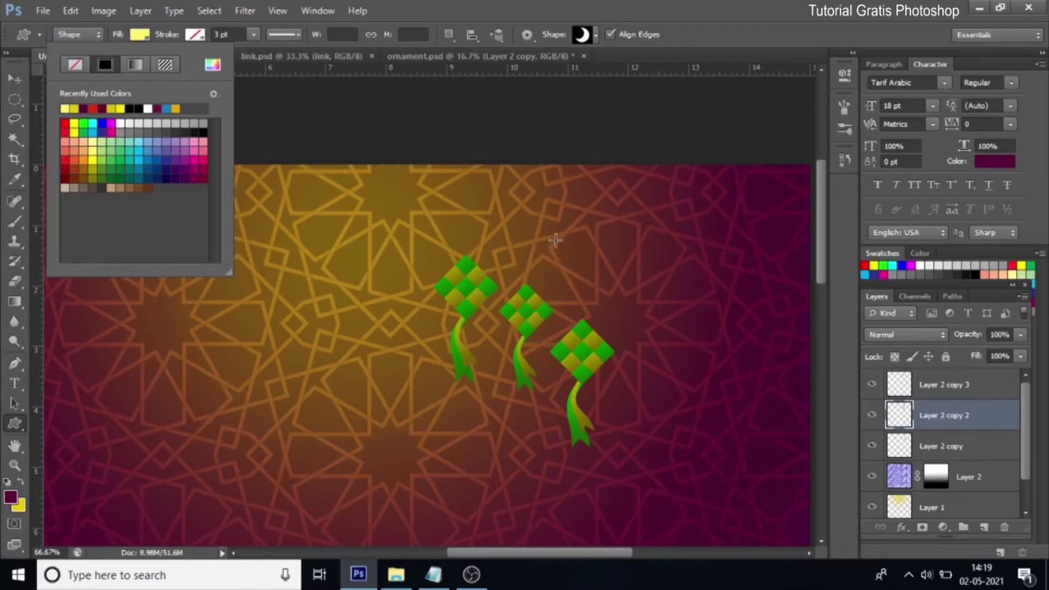
{"action": "left_click_drag", "start_coordinate": [558, 245], "coordinate": [603, 289]}
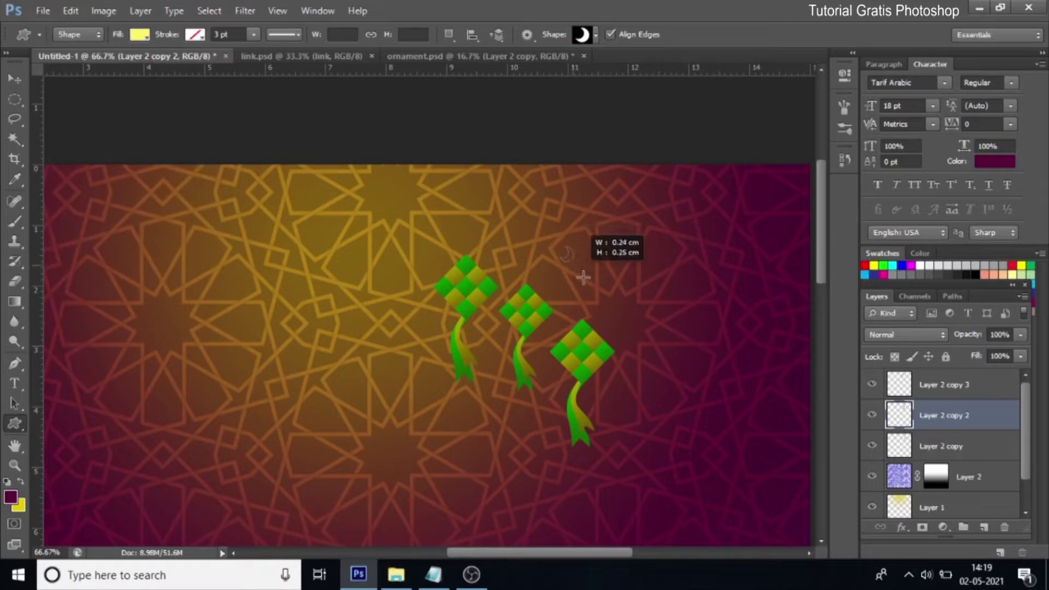
{"action": "left_click_drag", "start_coordinate": [603, 289], "coordinate": [601, 285]}
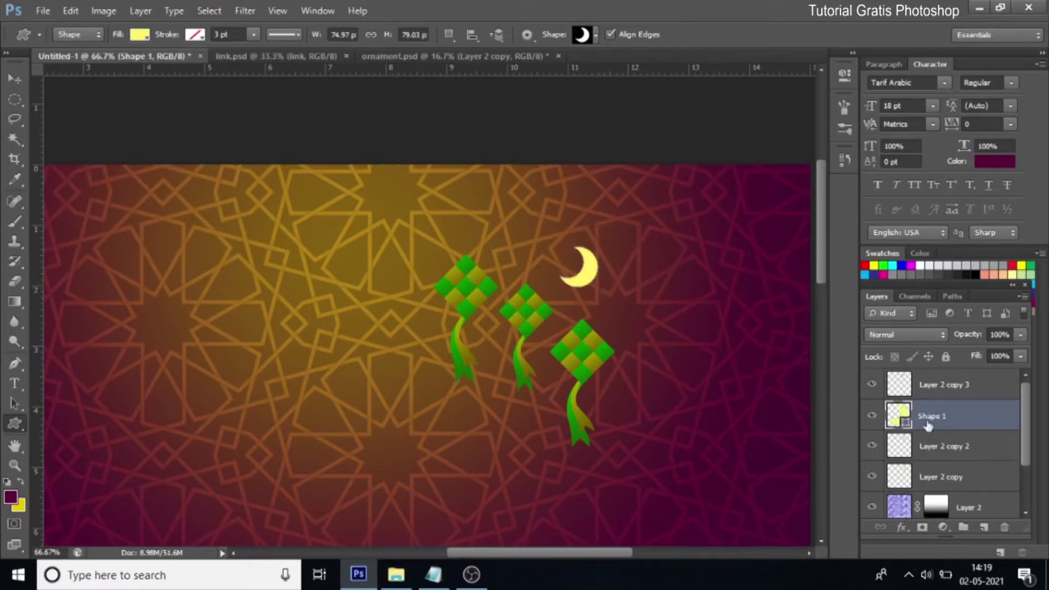
Step: Change the crescent's fill colour to a saturated gold
{"action": "double_click", "coordinate": [900, 417]}
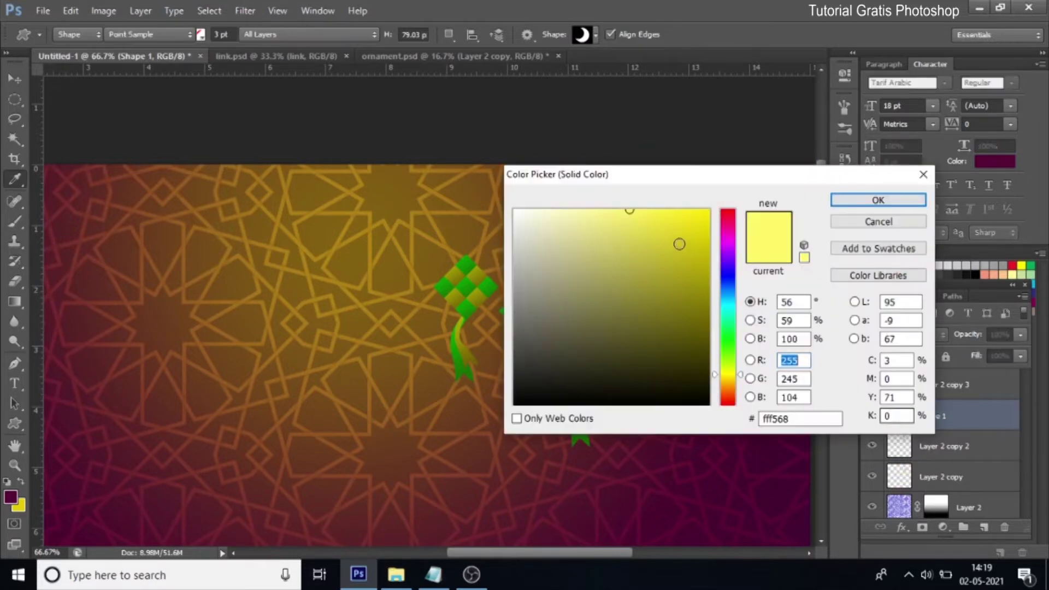
{"action": "left_click", "coordinate": [701, 249]}
{"action": "left_click_drag", "start_coordinate": [702, 249], "coordinate": [708, 249]}
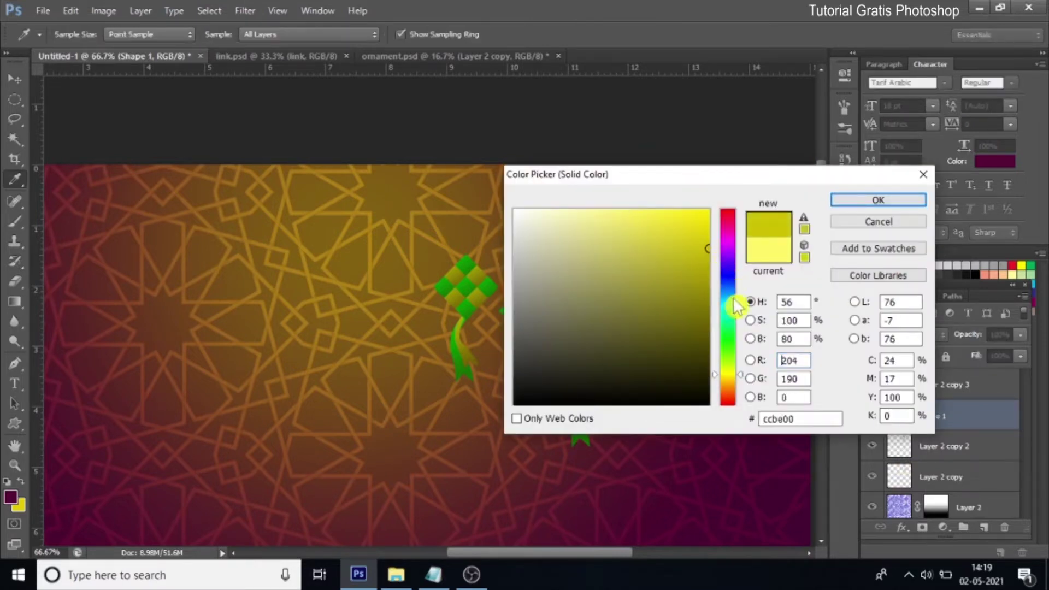
{"action": "left_click_drag", "start_coordinate": [745, 371], "coordinate": [744, 387]}
{"action": "left_click", "coordinate": [707, 246]}
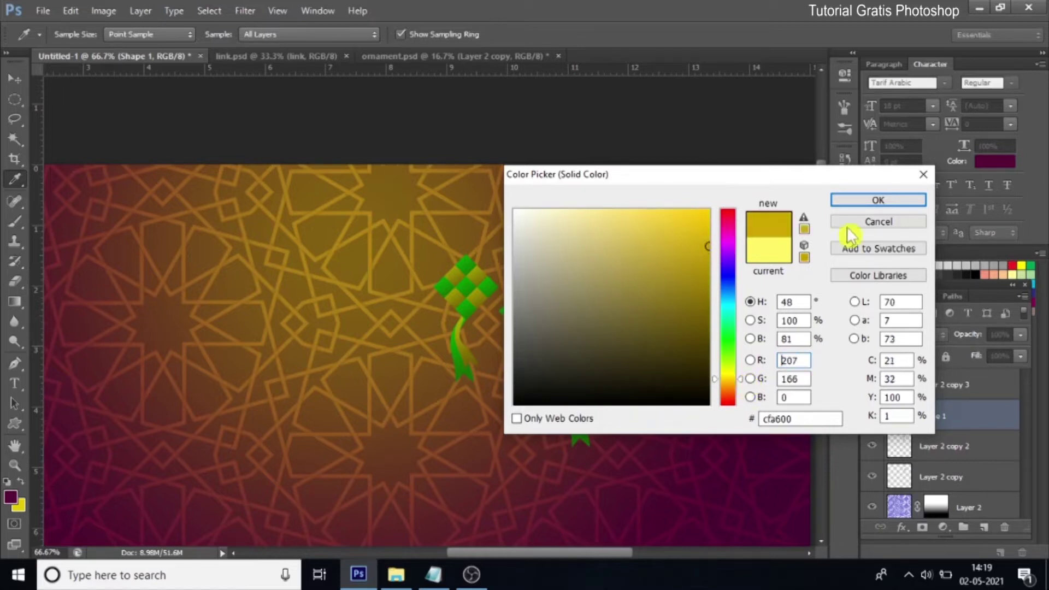
{"action": "left_click", "coordinate": [874, 200]}
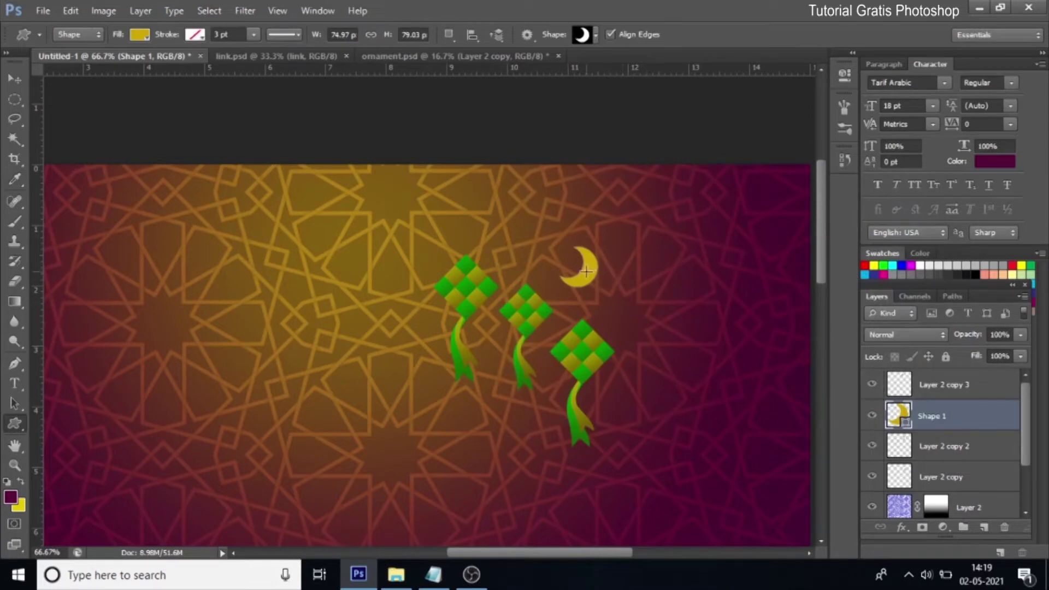
Step: Tilt the crescent about 16 degrees and nudge it slightly left and down
{"action": "key", "text": "ctrl+t"}
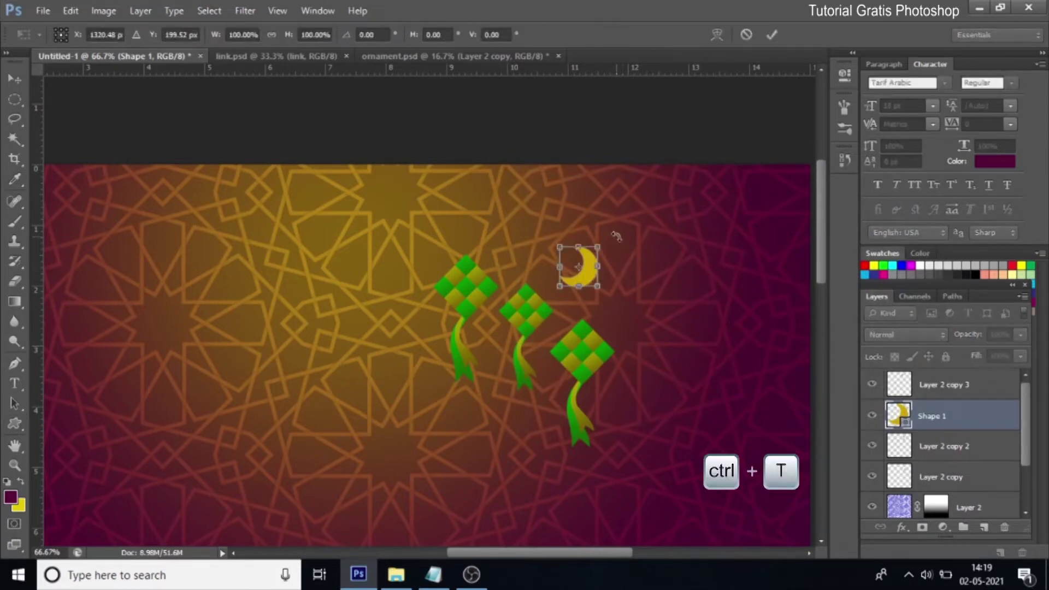
{"action": "left_click_drag", "start_coordinate": [614, 234], "coordinate": [608, 226]}
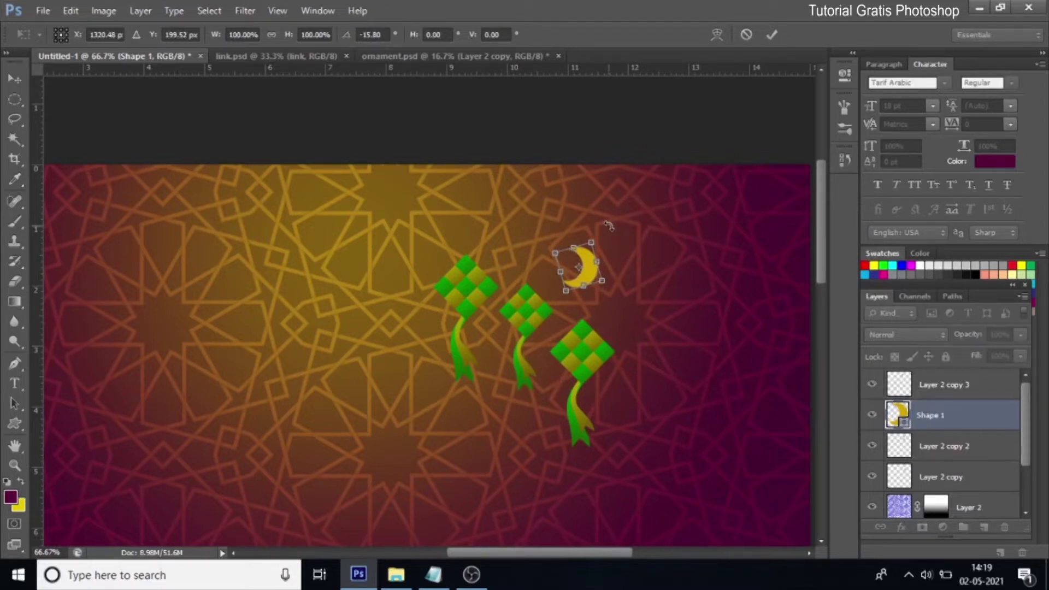
{"action": "left_click", "coordinate": [771, 34]}
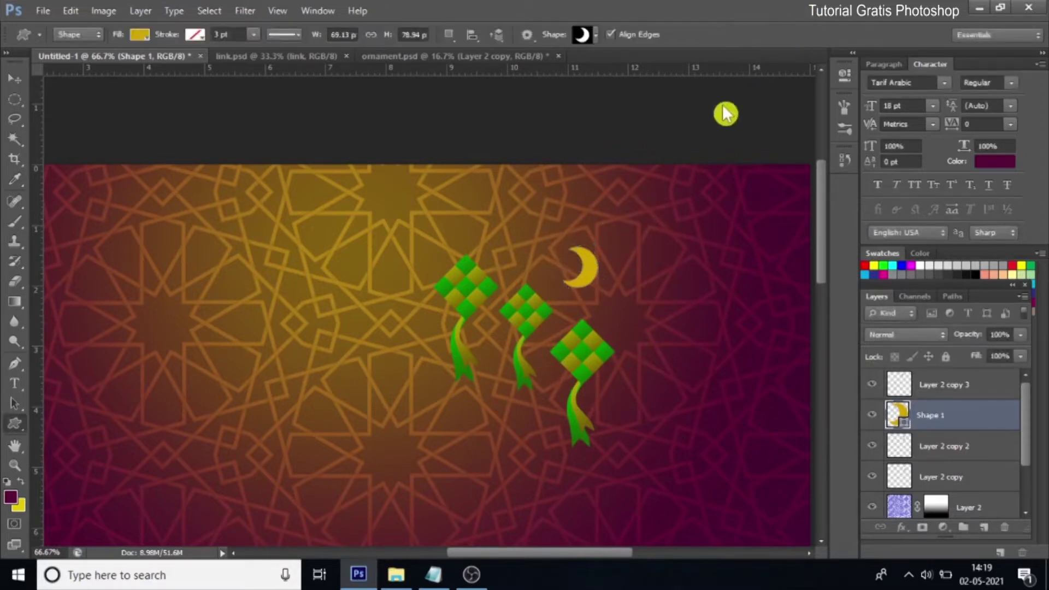
{"action": "left_click", "coordinate": [14, 79]}
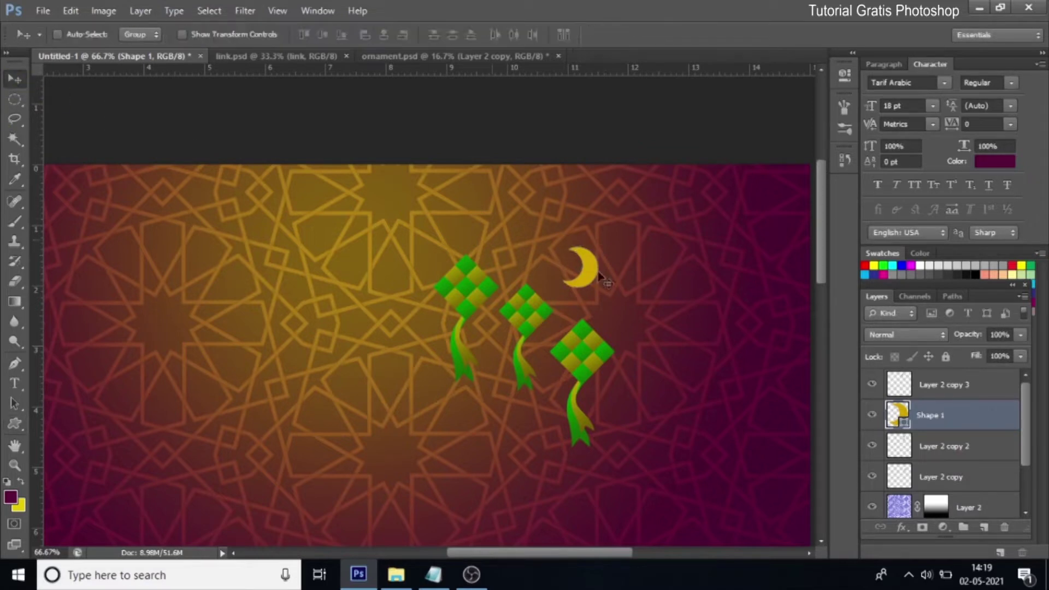
{"action": "left_click_drag", "start_coordinate": [593, 277], "coordinate": [584, 283]}
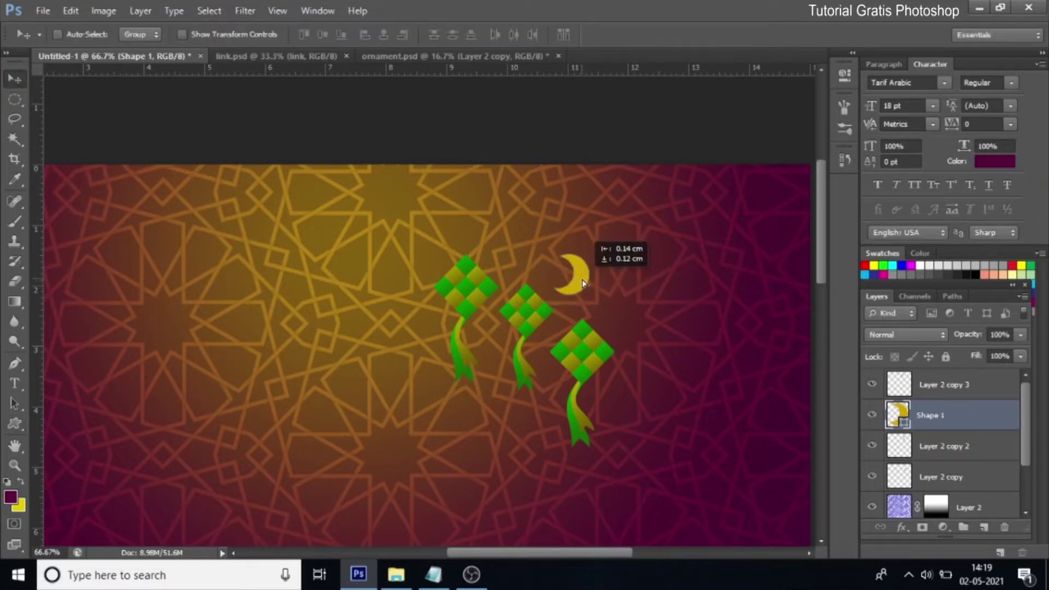
{"action": "right_click", "coordinate": [988, 423]}
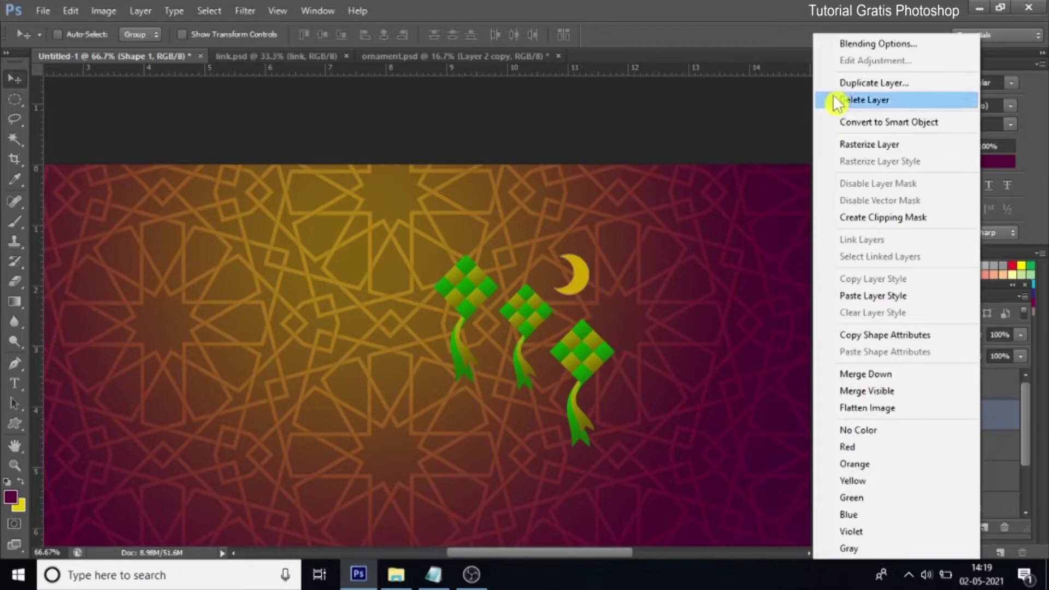
Step: Duplicate the crescent twice, placing one beside the first ketupat and one below the ketupats
{"action": "left_click", "coordinate": [849, 83]}
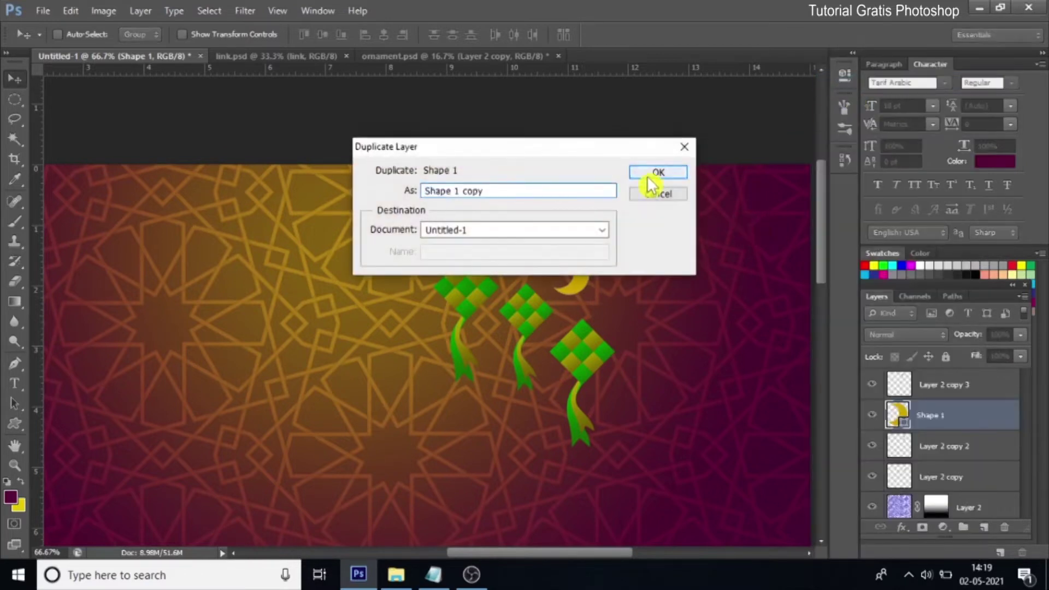
{"action": "left_click", "coordinate": [652, 176]}
{"action": "left_click_drag", "start_coordinate": [581, 284], "coordinate": [515, 261]}
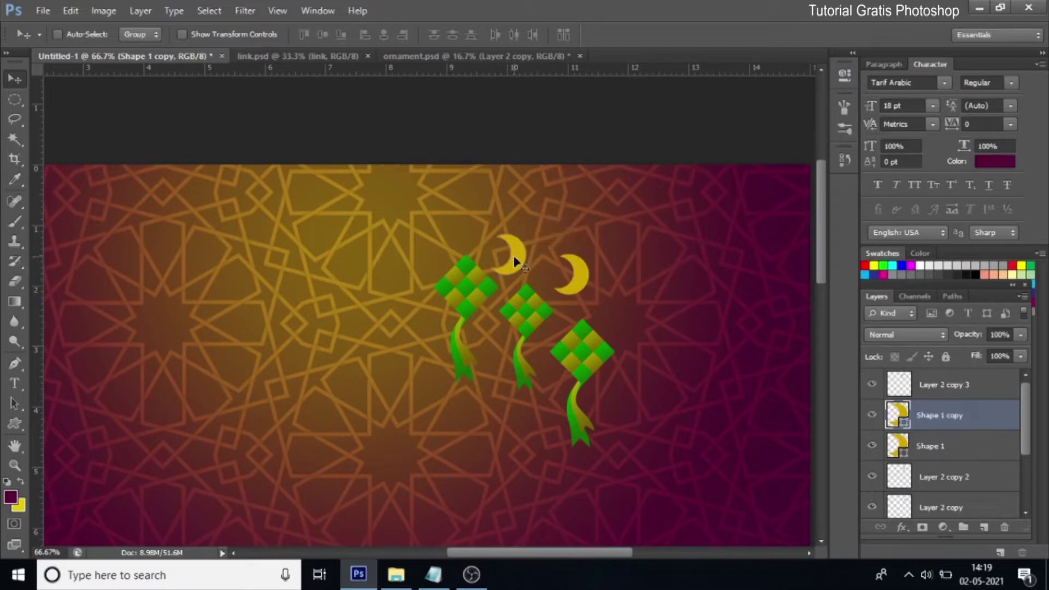
{"action": "right_click", "coordinate": [973, 422]}
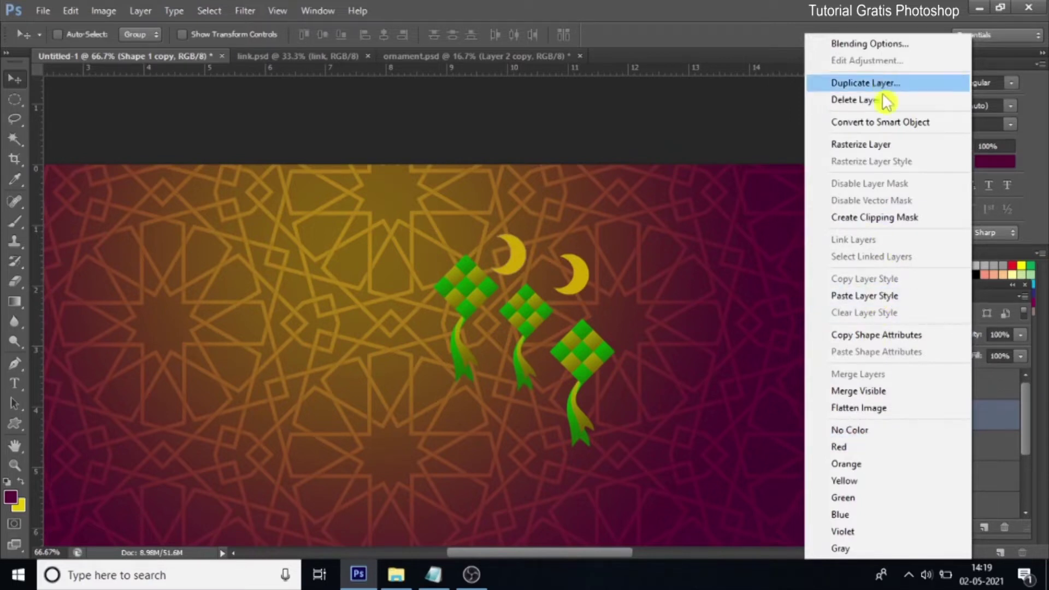
{"action": "left_click", "coordinate": [896, 85]}
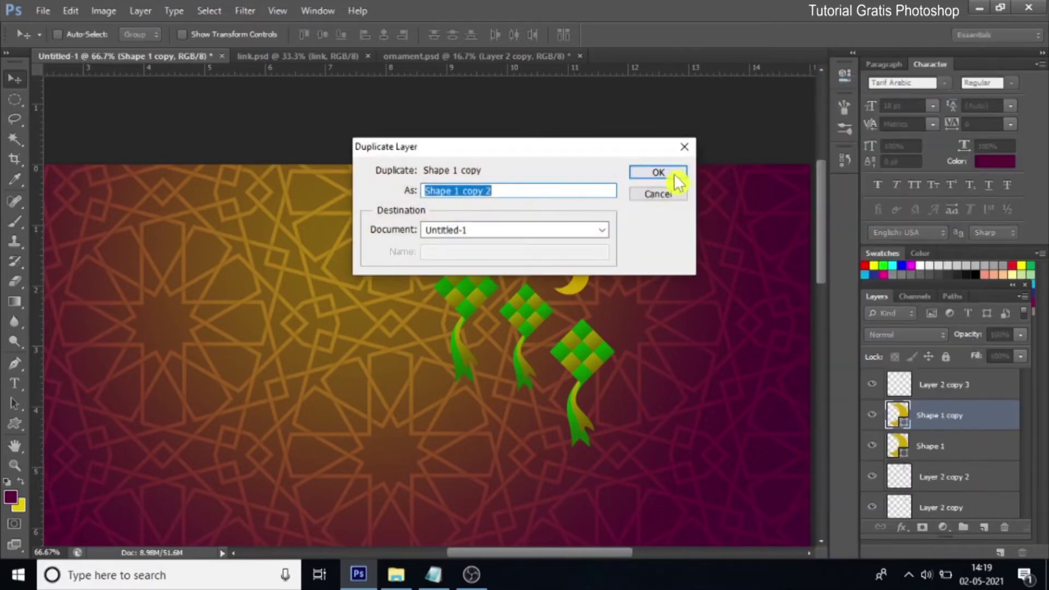
{"action": "left_click", "coordinate": [671, 172]}
{"action": "left_click_drag", "start_coordinate": [499, 281], "coordinate": [500, 403]}
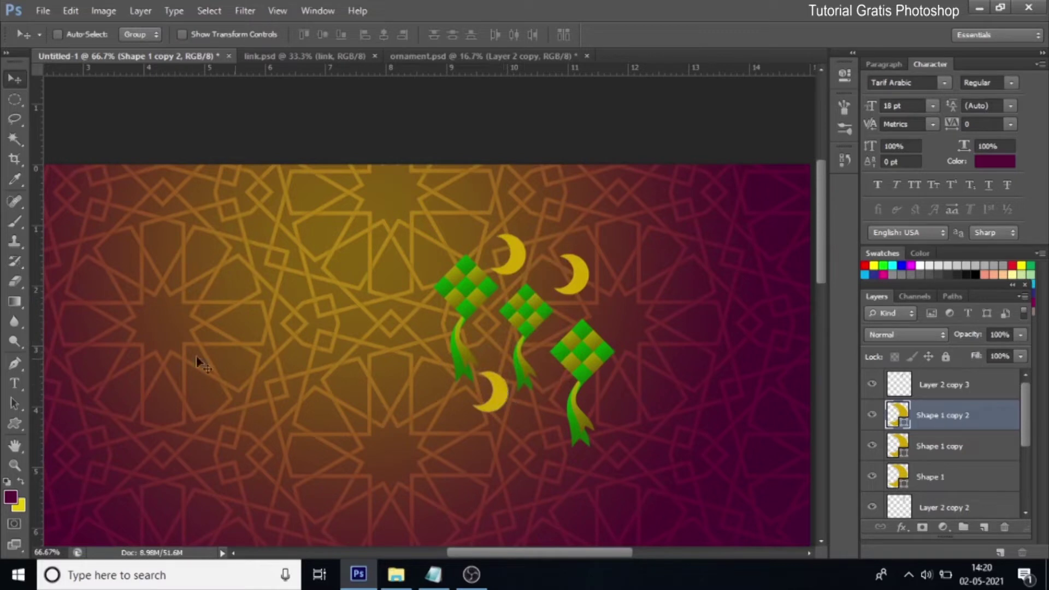
{"action": "left_click", "coordinate": [14, 429]}
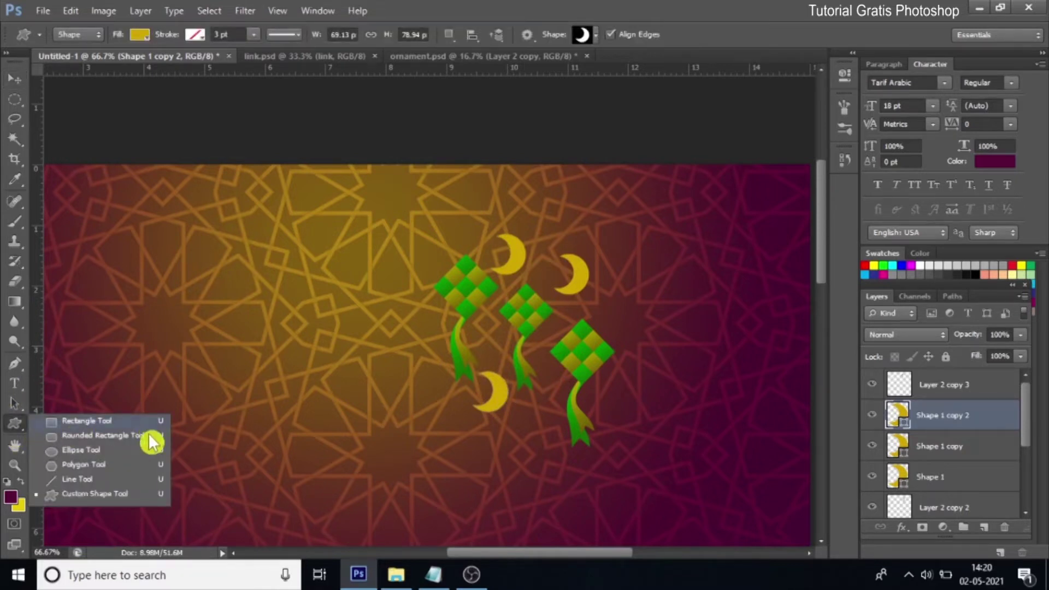
{"action": "left_click", "coordinate": [129, 494]}
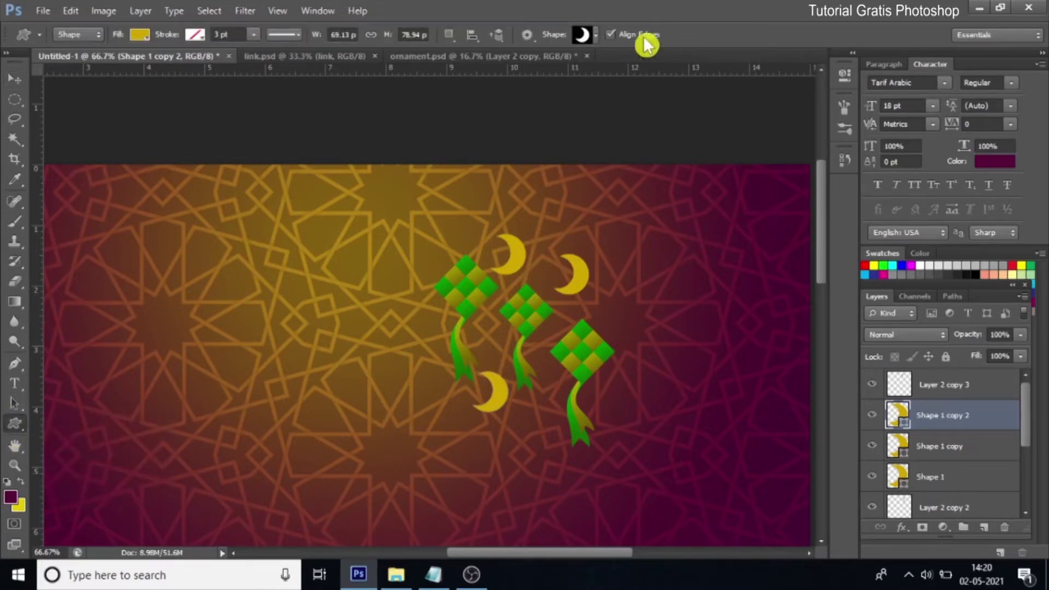
{"action": "left_click", "coordinate": [596, 36]}
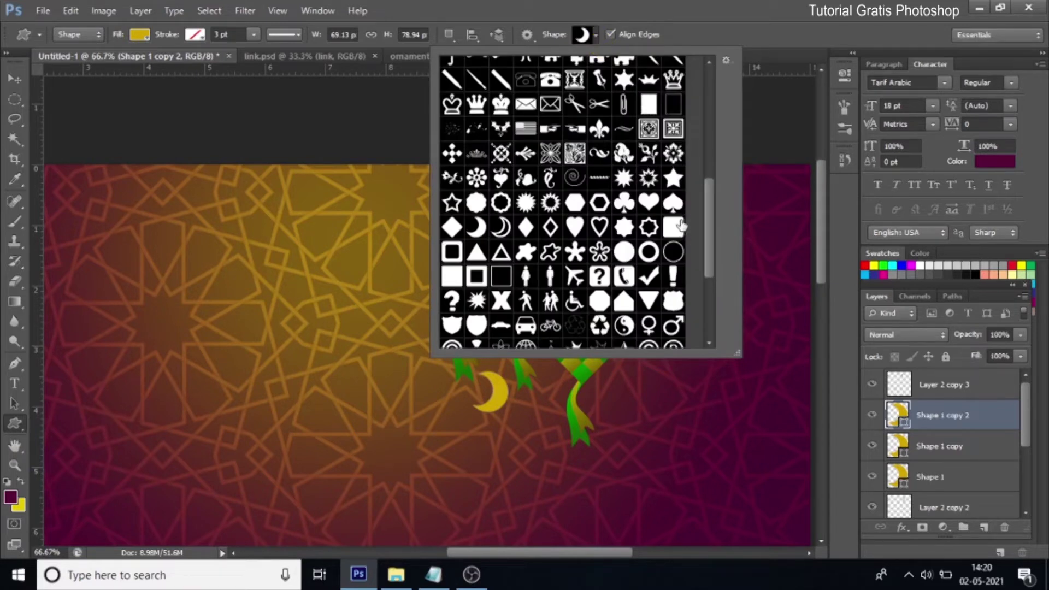
{"action": "left_click_drag", "start_coordinate": [707, 223], "coordinate": [709, 213]}
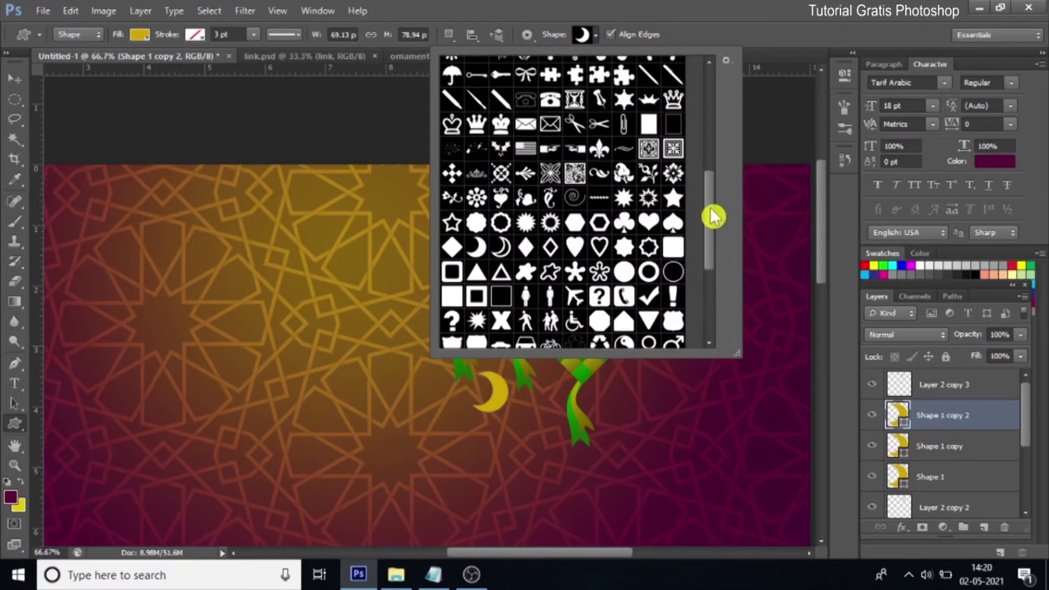
{"action": "double_click", "coordinate": [673, 199]}
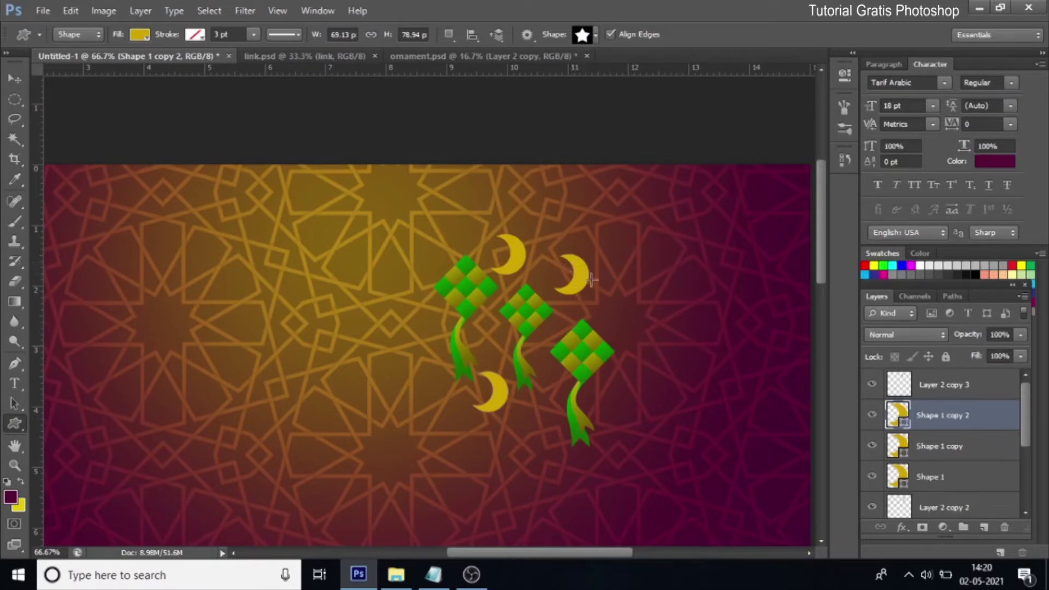
{"action": "left_click_drag", "start_coordinate": [614, 285], "coordinate": [646, 321]}
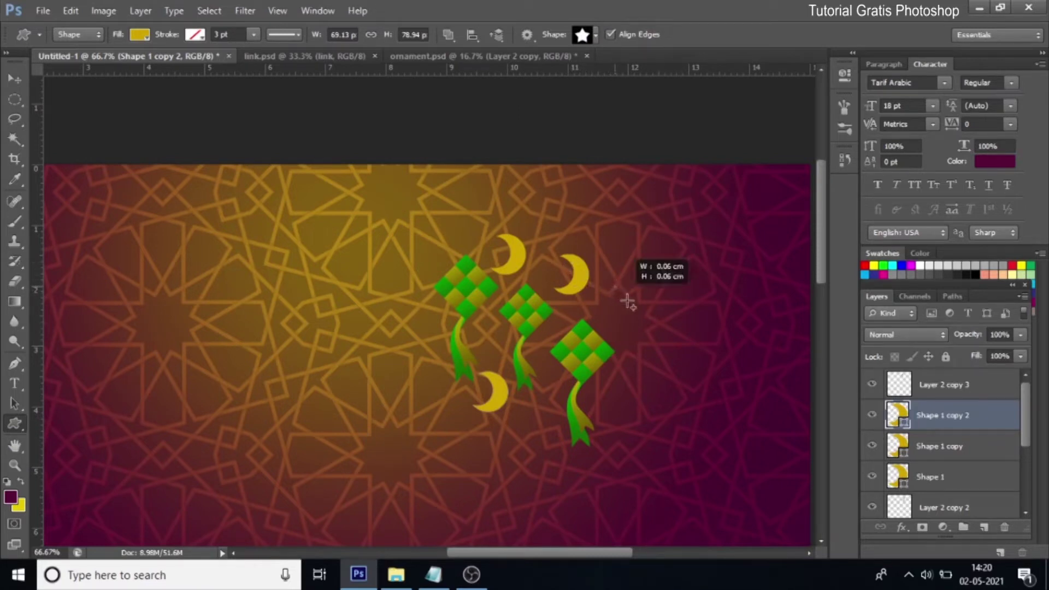
{"action": "left_click_drag", "start_coordinate": [646, 321], "coordinate": [643, 315]}
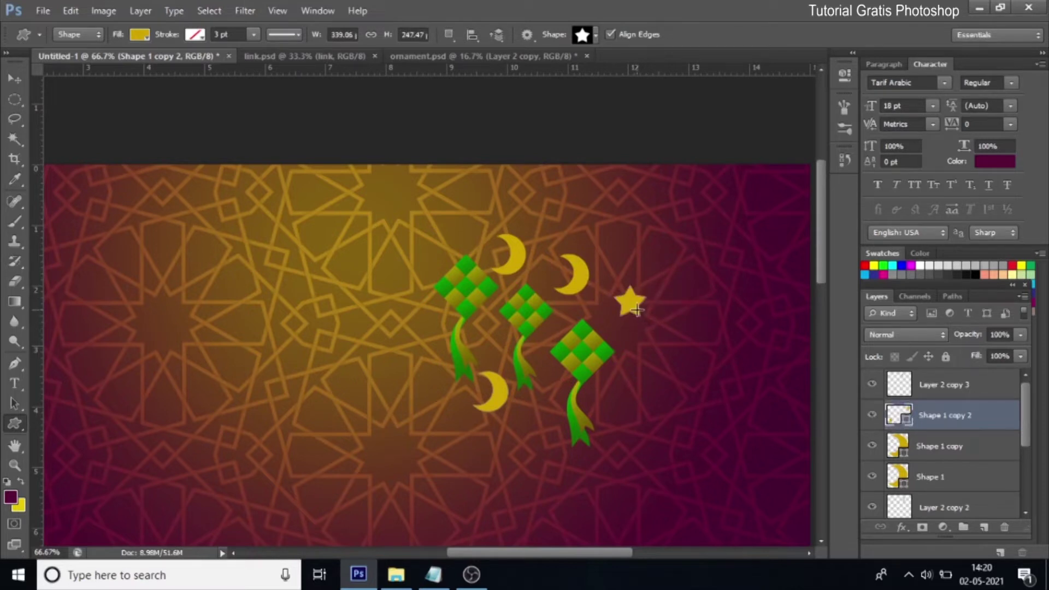
{"action": "right_click", "coordinate": [947, 422]}
{"action": "left_click", "coordinate": [858, 85]}
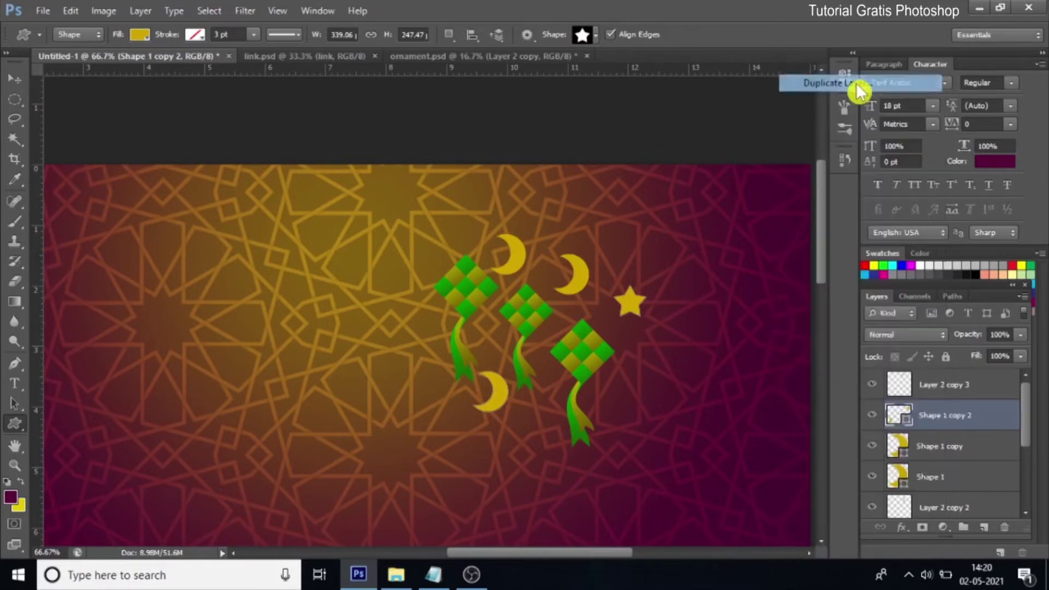
{"action": "left_click", "coordinate": [676, 176]}
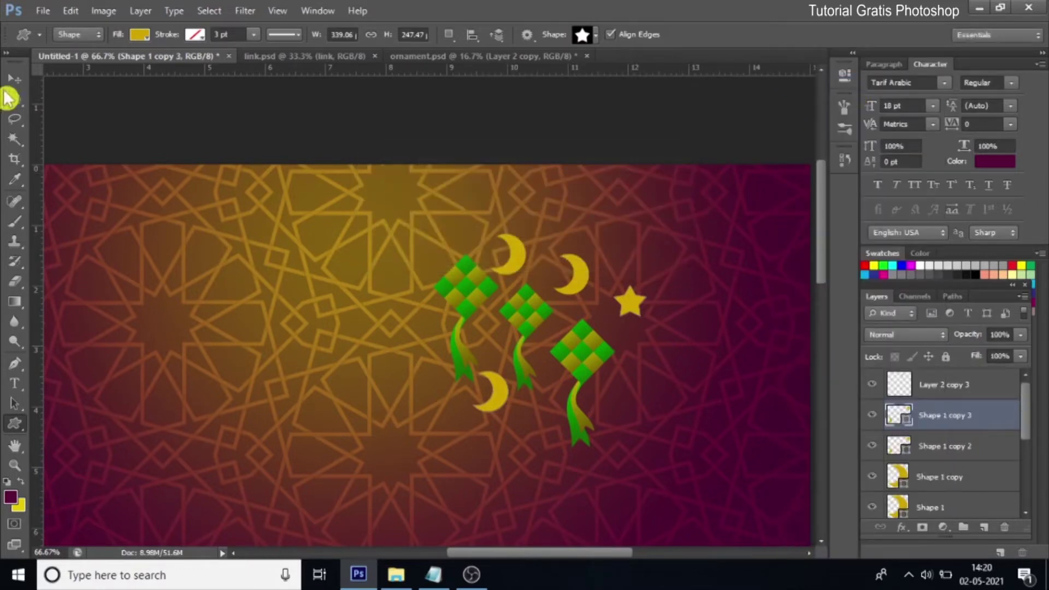
{"action": "left_click", "coordinate": [14, 79]}
{"action": "left_click_drag", "start_coordinate": [638, 316], "coordinate": [568, 397]}
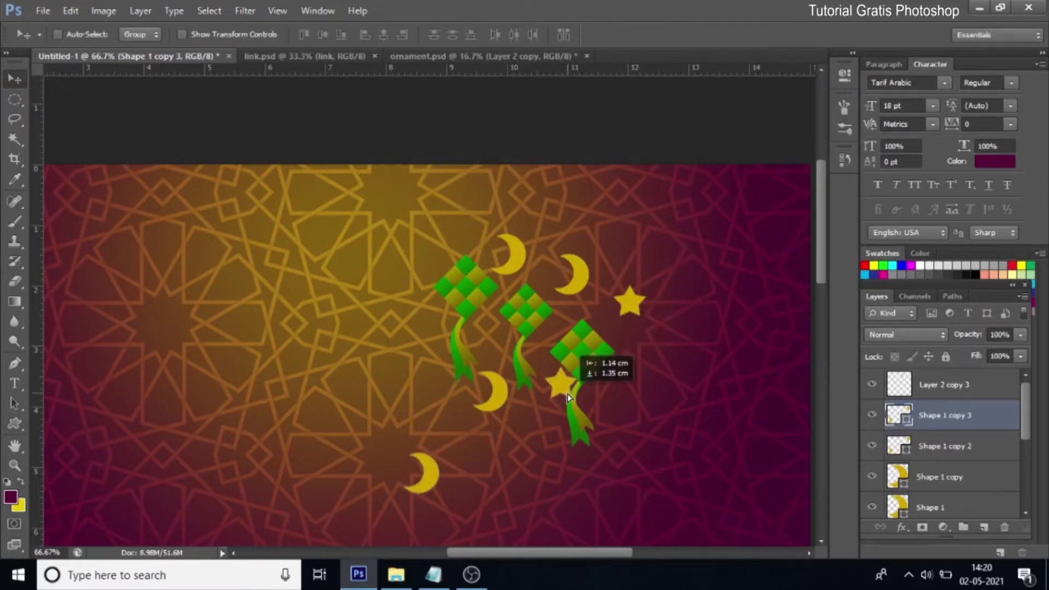
{"action": "left_click_drag", "start_coordinate": [567, 398], "coordinate": [614, 315]}
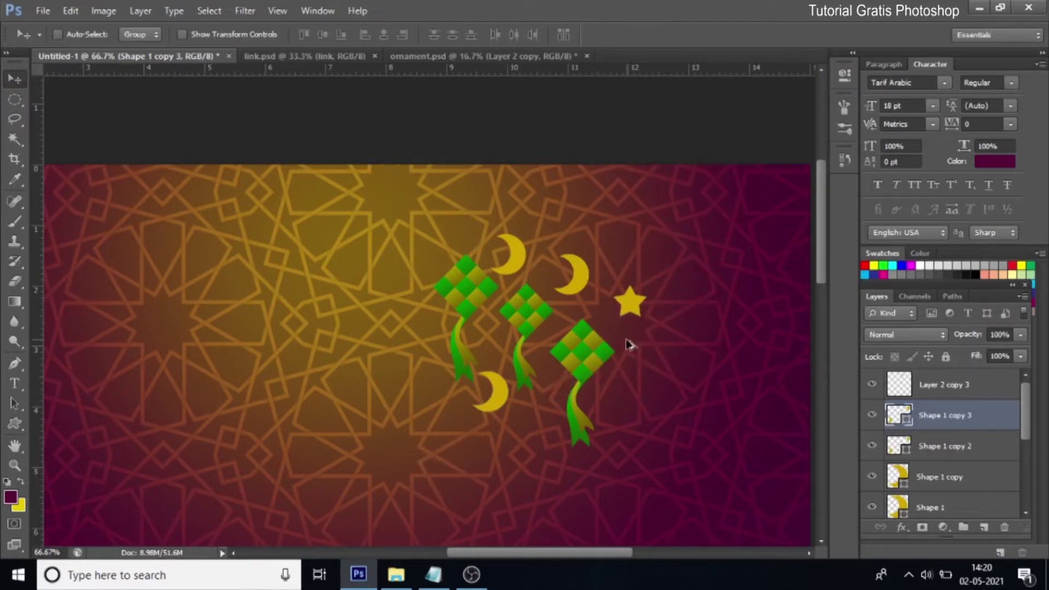
{"action": "key", "text": "Delete"}
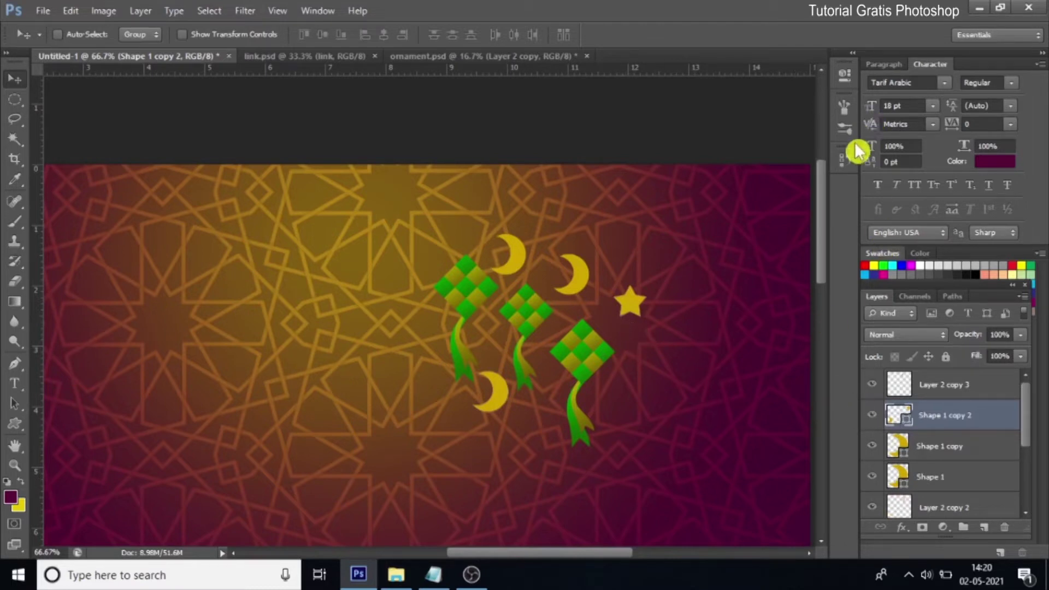
{"action": "left_click", "coordinate": [845, 159]}
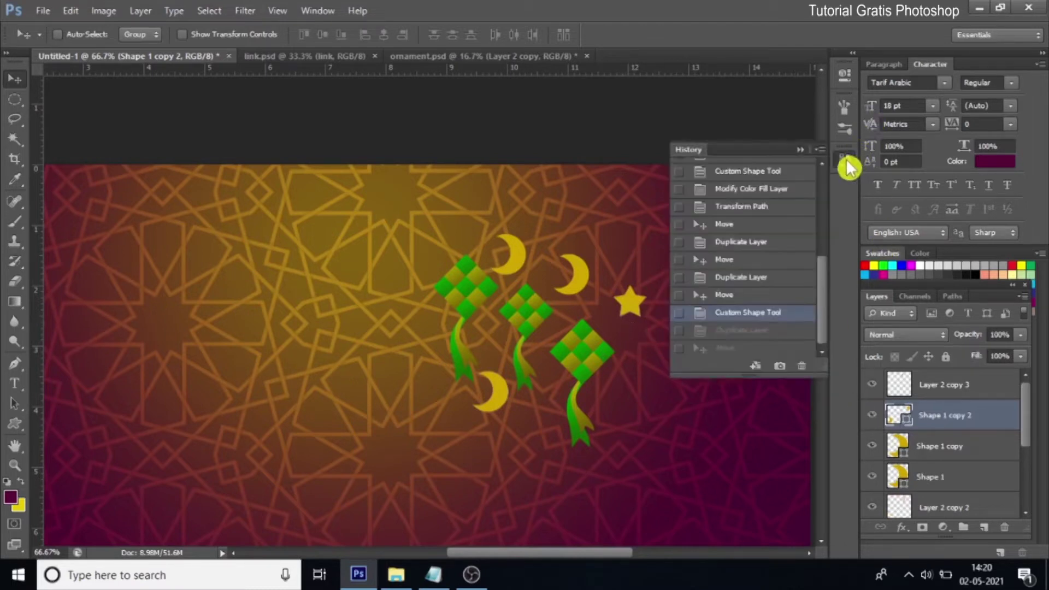
{"action": "left_click", "coordinate": [748, 295]}
{"action": "left_click", "coordinate": [749, 278]}
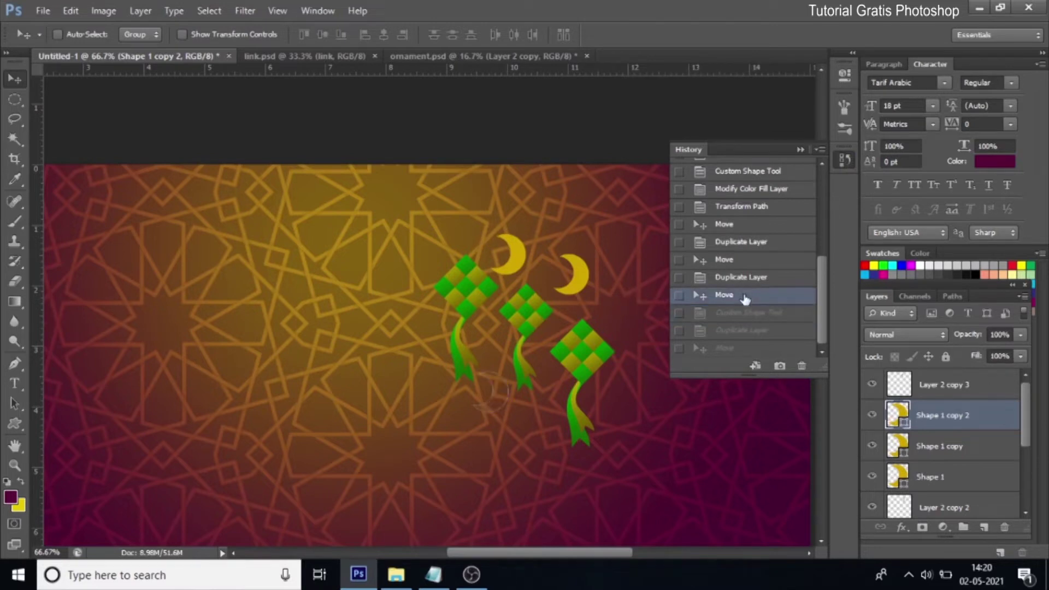
{"action": "left_click", "coordinate": [745, 297]}
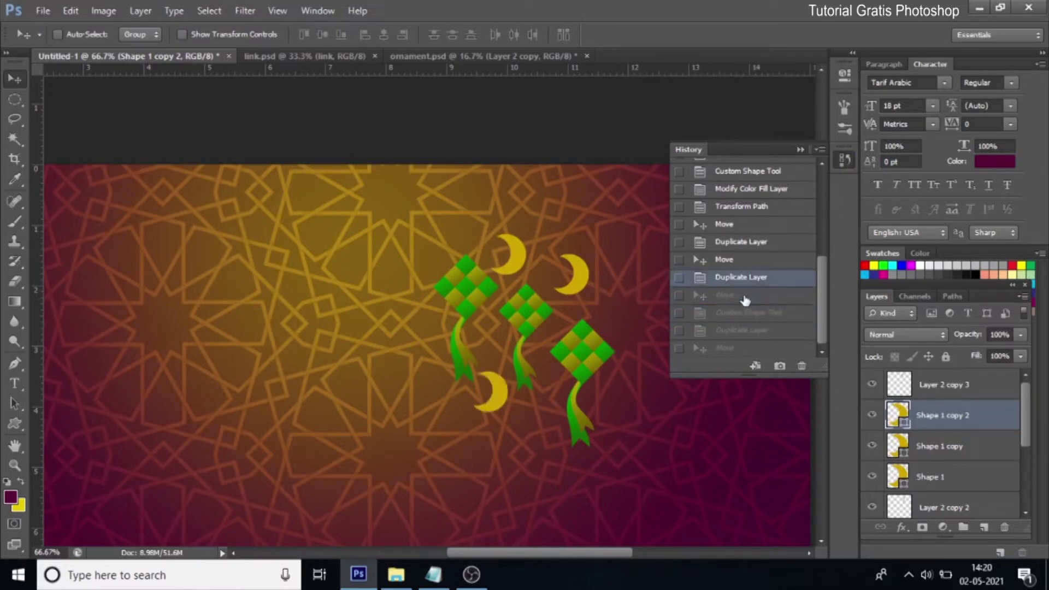
{"action": "left_click", "coordinate": [844, 159]}
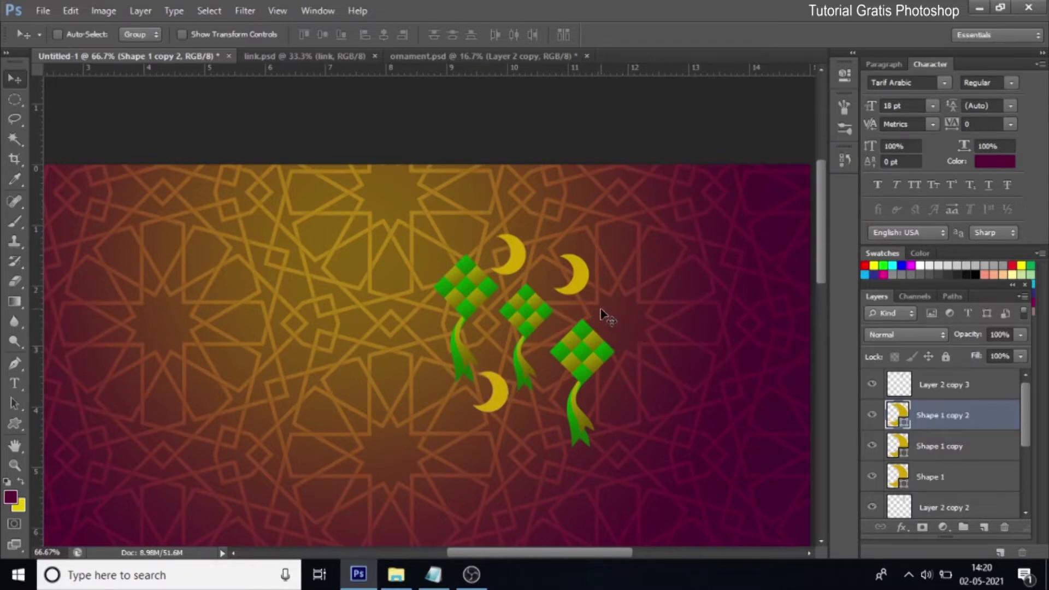
Step: Draw a star custom shape to the right of the moons
{"action": "left_click", "coordinate": [945, 386]}
{"action": "left_click", "coordinate": [936, 419]}
{"action": "left_click", "coordinate": [940, 386]}
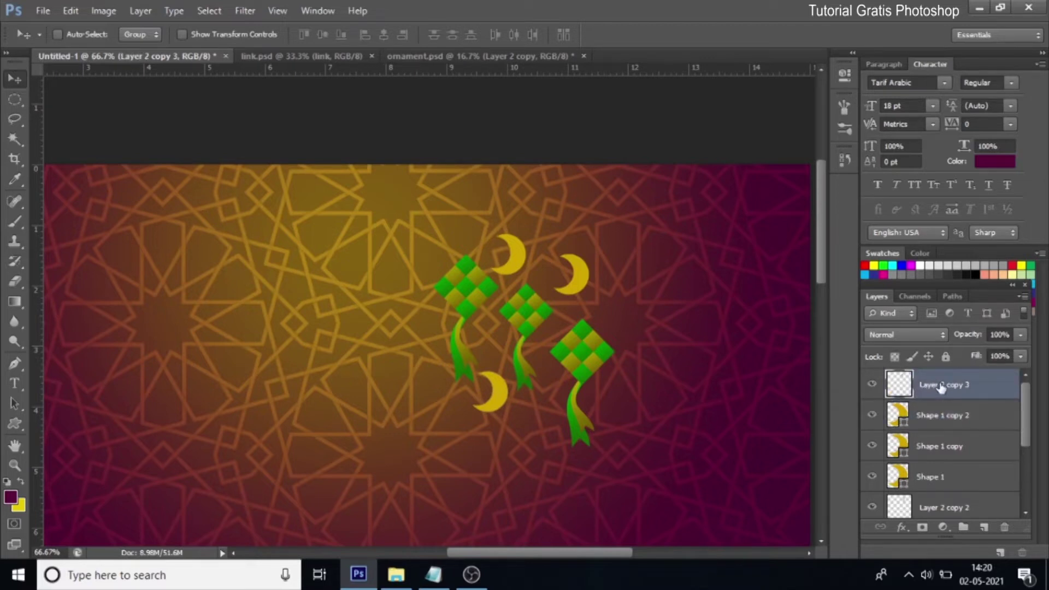
{"action": "left_click", "coordinate": [15, 424]}
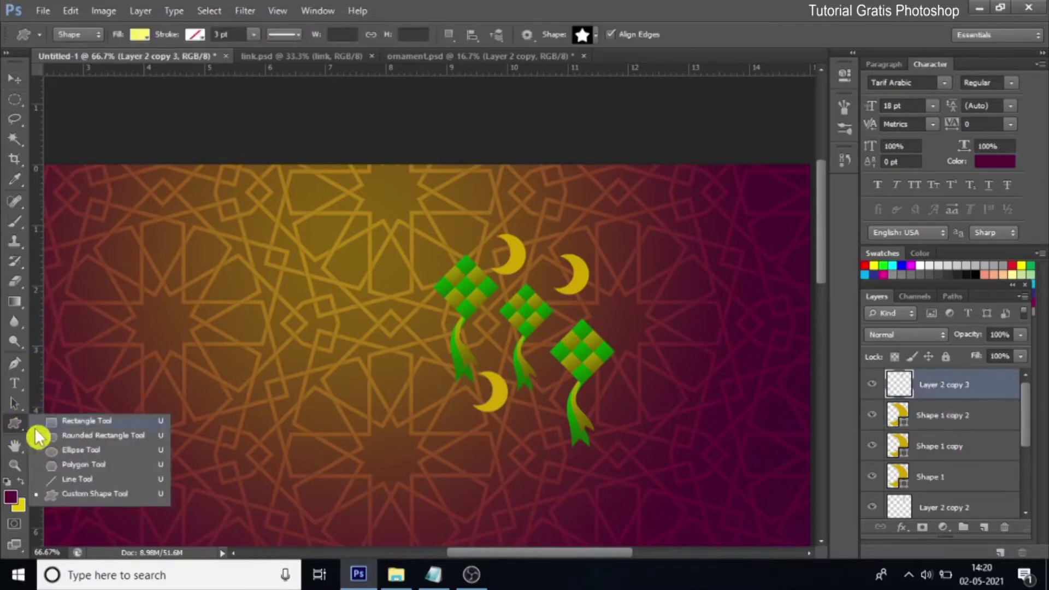
{"action": "left_click", "coordinate": [109, 493]}
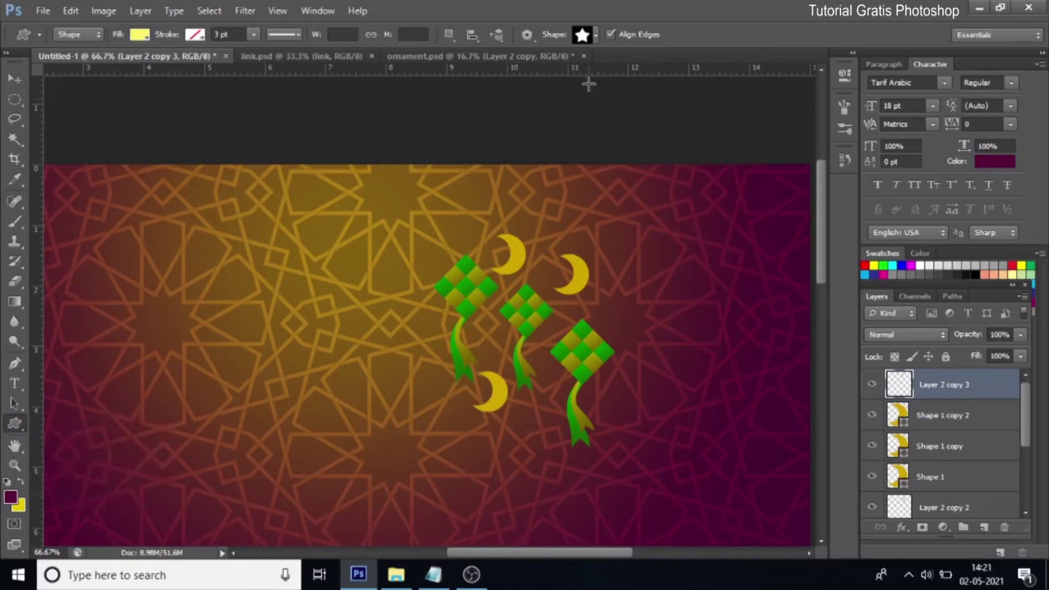
{"action": "left_click", "coordinate": [593, 40]}
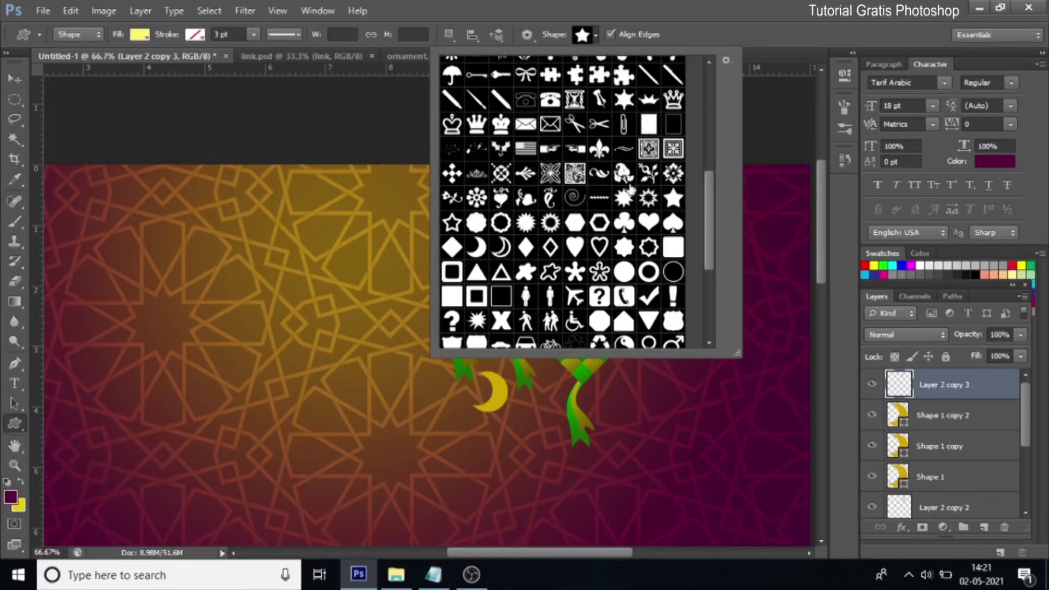
{"action": "double_click", "coordinate": [673, 197]}
{"action": "left_click_drag", "start_coordinate": [604, 287], "coordinate": [637, 321]}
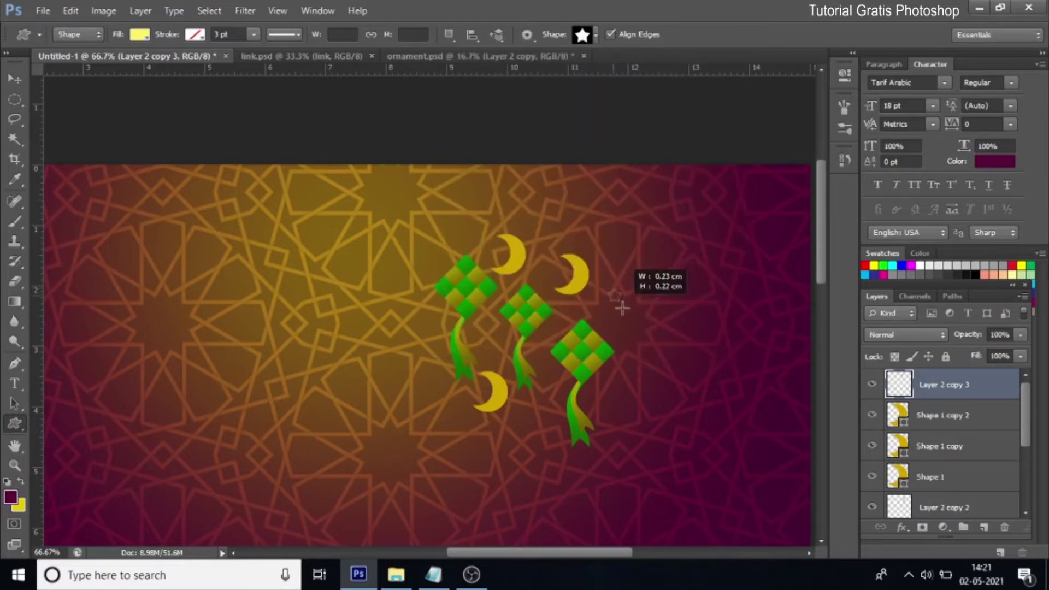
{"action": "left_click_drag", "start_coordinate": [636, 321], "coordinate": [633, 317]}
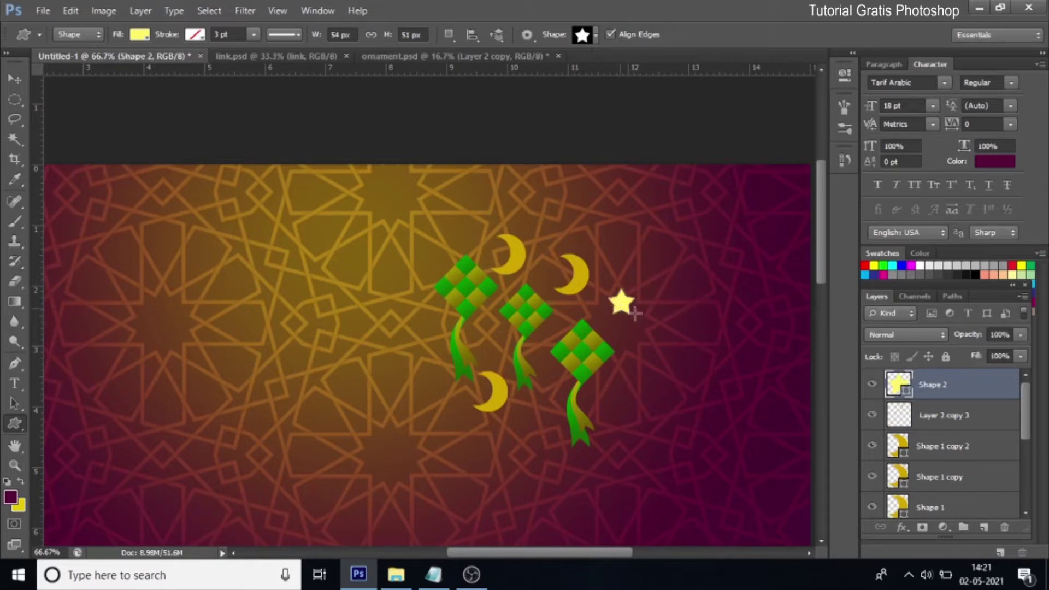
Step: Fill the star with gold sampled from the crescent moon
{"action": "double_click", "coordinate": [900, 384]}
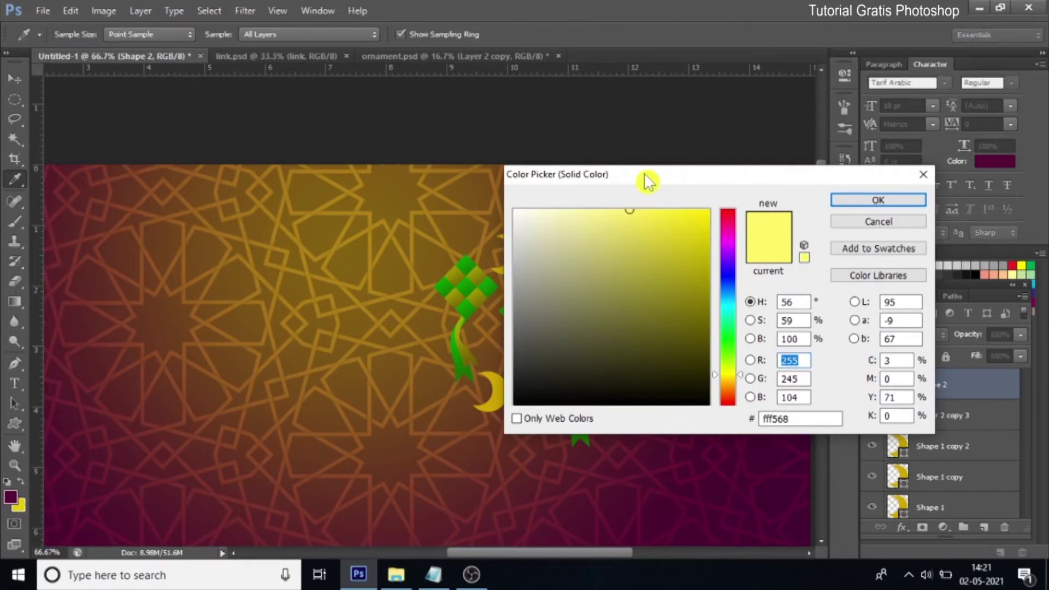
{"action": "left_click_drag", "start_coordinate": [648, 180], "coordinate": [768, 240]}
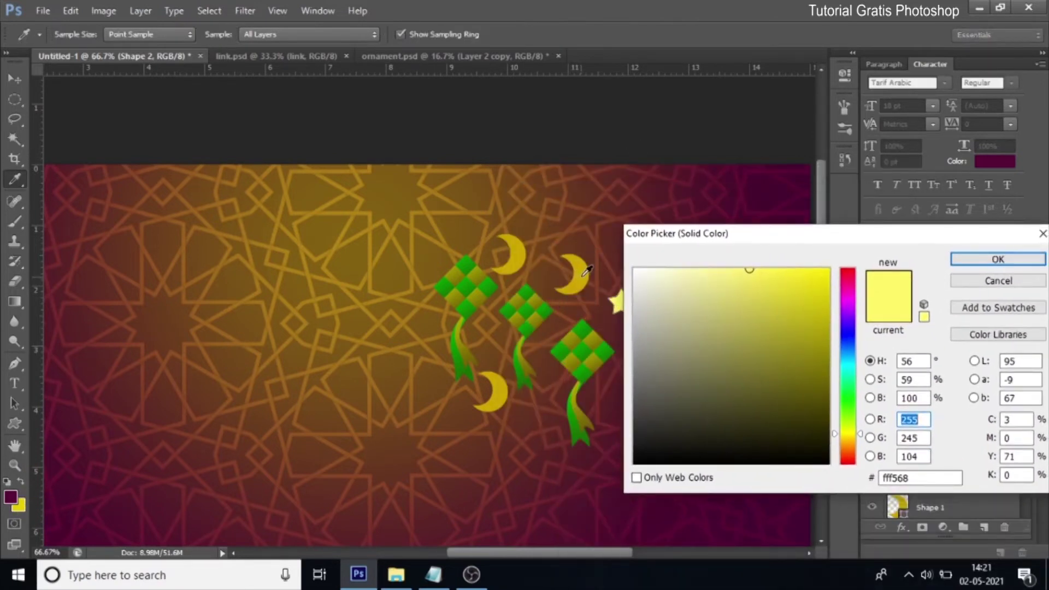
{"action": "left_click", "coordinate": [587, 270]}
{"action": "left_click", "coordinate": [977, 262]}
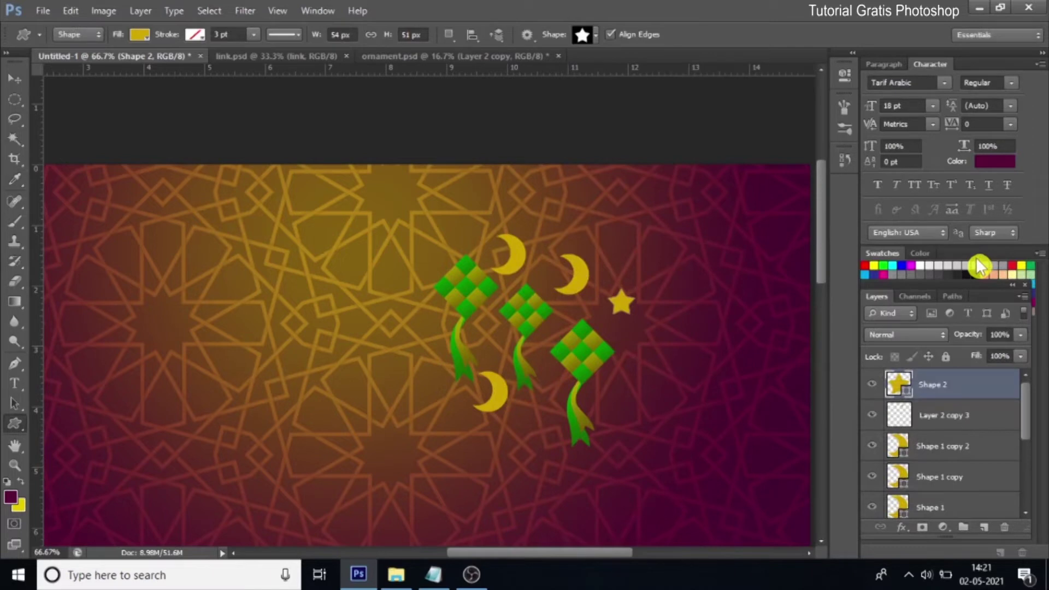
Step: Duplicate the star twice, placing copies beside the first ketupat and between the lower ketupats
{"action": "right_click", "coordinate": [950, 395]}
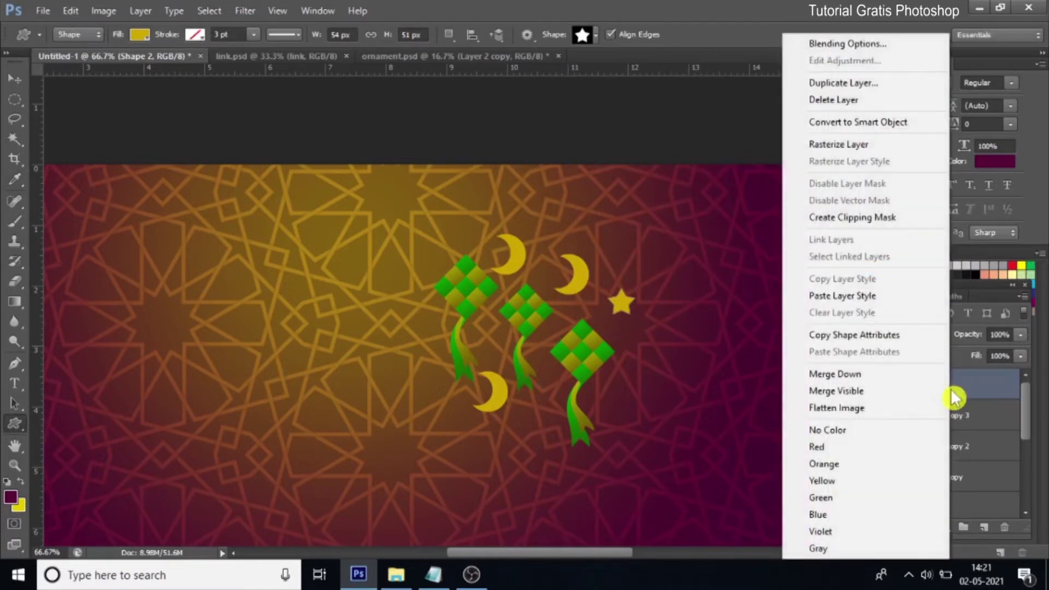
{"action": "left_click", "coordinate": [824, 79]}
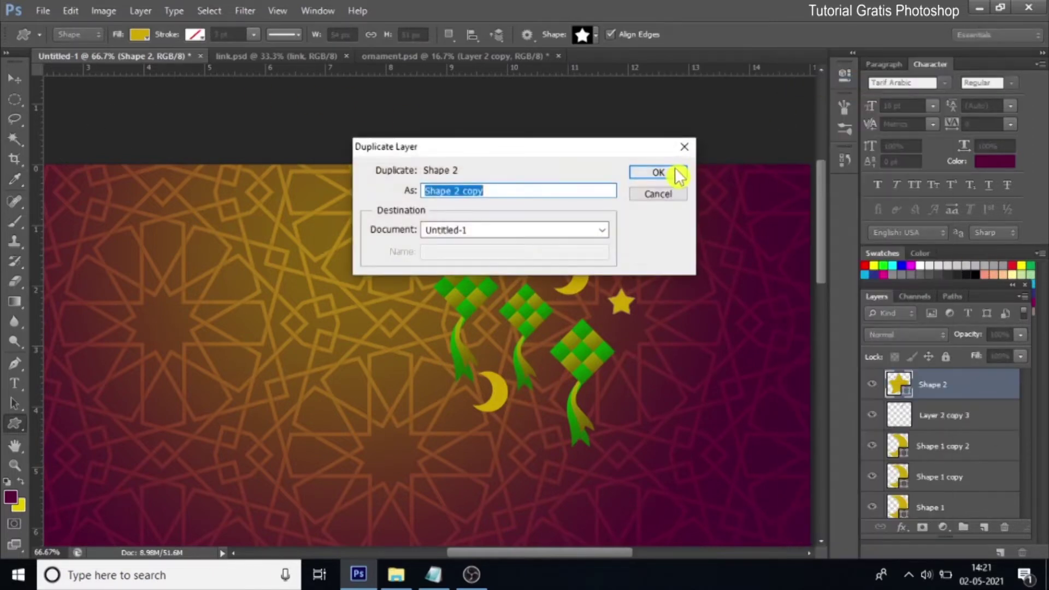
{"action": "left_click", "coordinate": [668, 172]}
{"action": "left_click", "coordinate": [21, 90]}
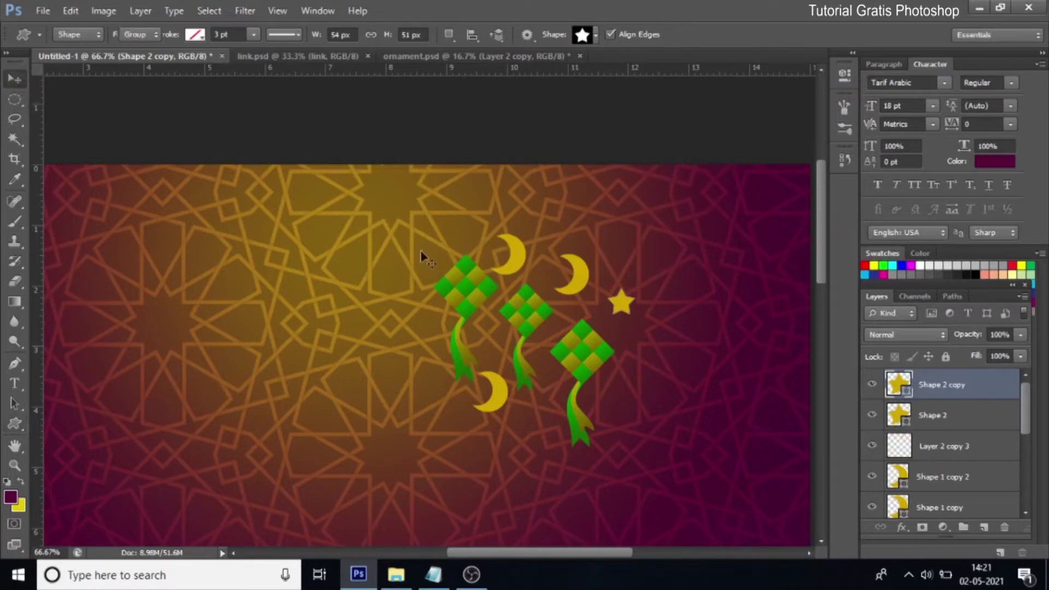
{"action": "mouse_move", "coordinate": [614, 305]}
{"action": "left_mouse_down"}
{"action": "mouse_move", "coordinate": [420, 269]}
{"action": "mouse_move", "coordinate": [410, 250]}
{"action": "left_mouse_up"}
{"action": "right_click", "coordinate": [949, 386]}
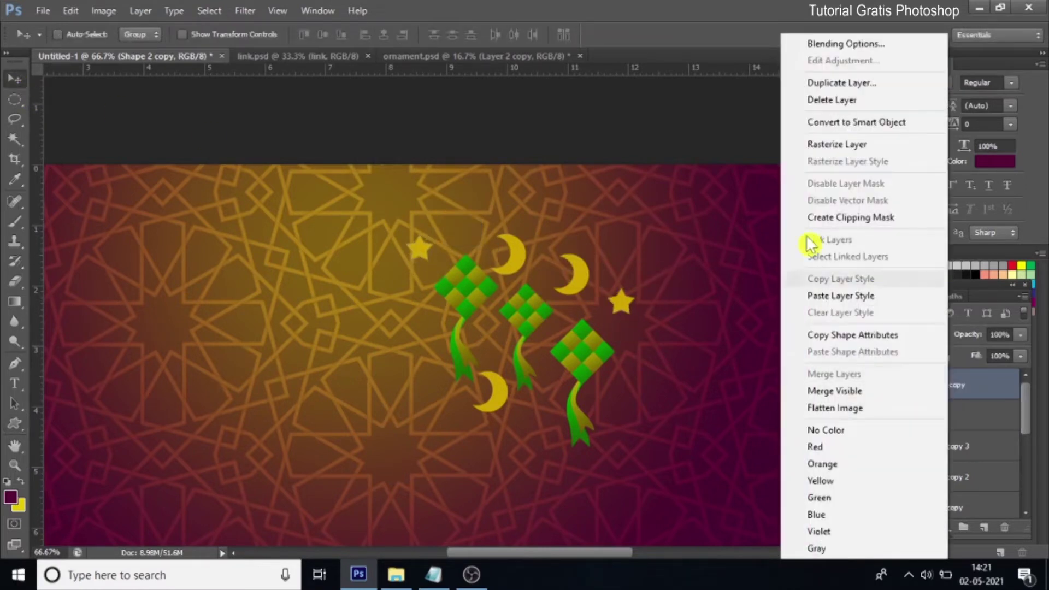
{"action": "left_click", "coordinate": [849, 82]}
{"action": "left_click", "coordinate": [658, 173]}
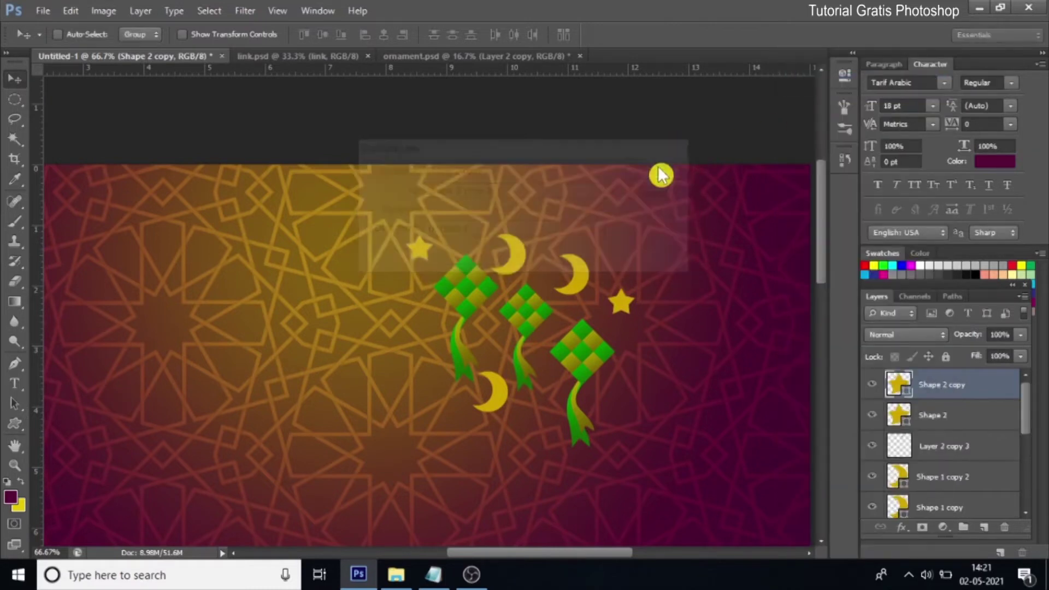
{"action": "left_click_drag", "start_coordinate": [441, 258], "coordinate": [565, 389]}
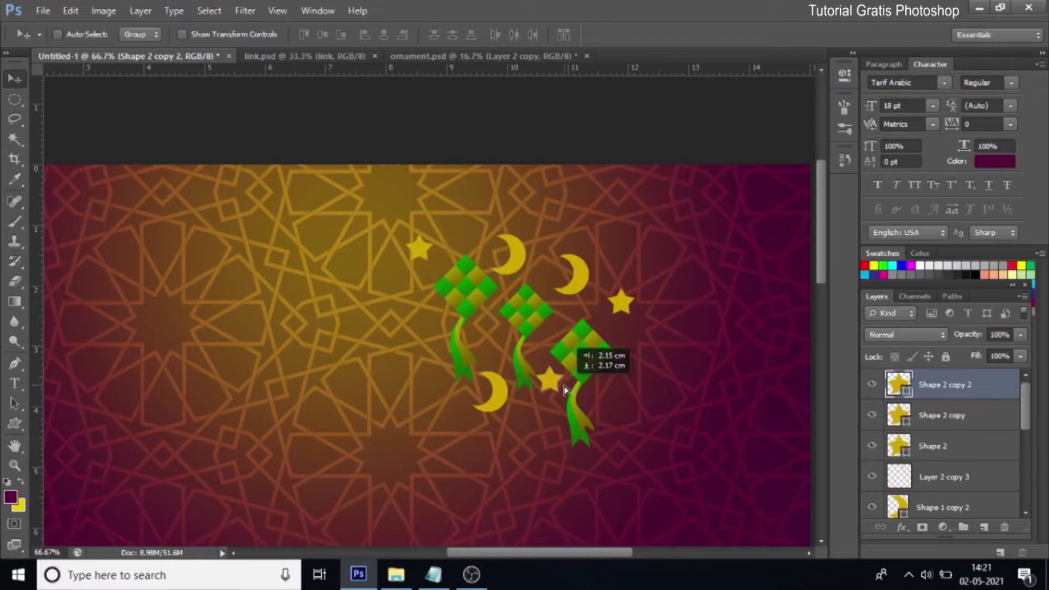
{"action": "left_click_drag", "start_coordinate": [554, 394], "coordinate": [557, 397]}
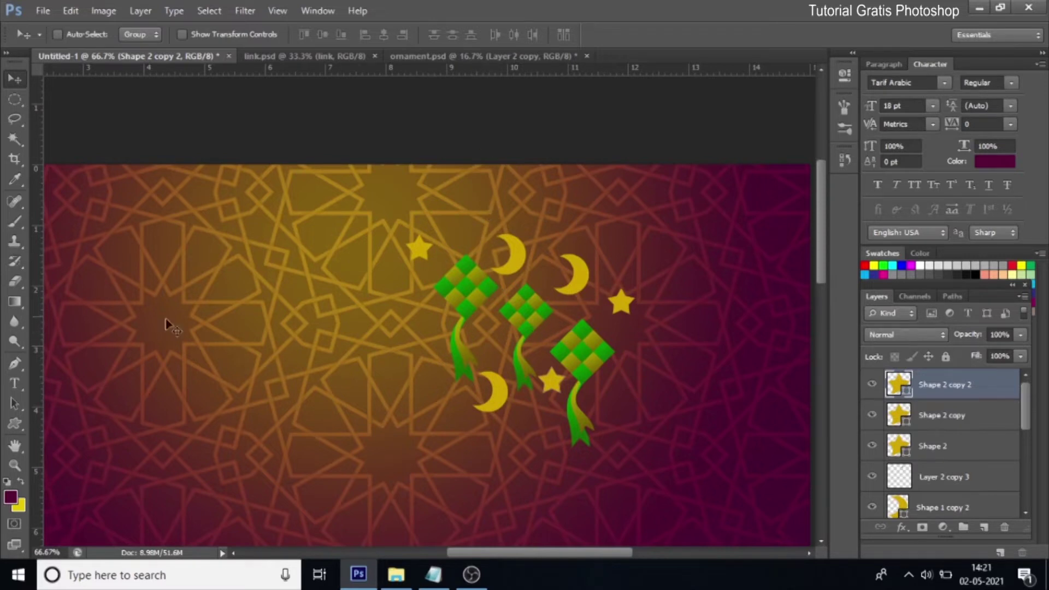
{"action": "left_click", "coordinate": [17, 106]}
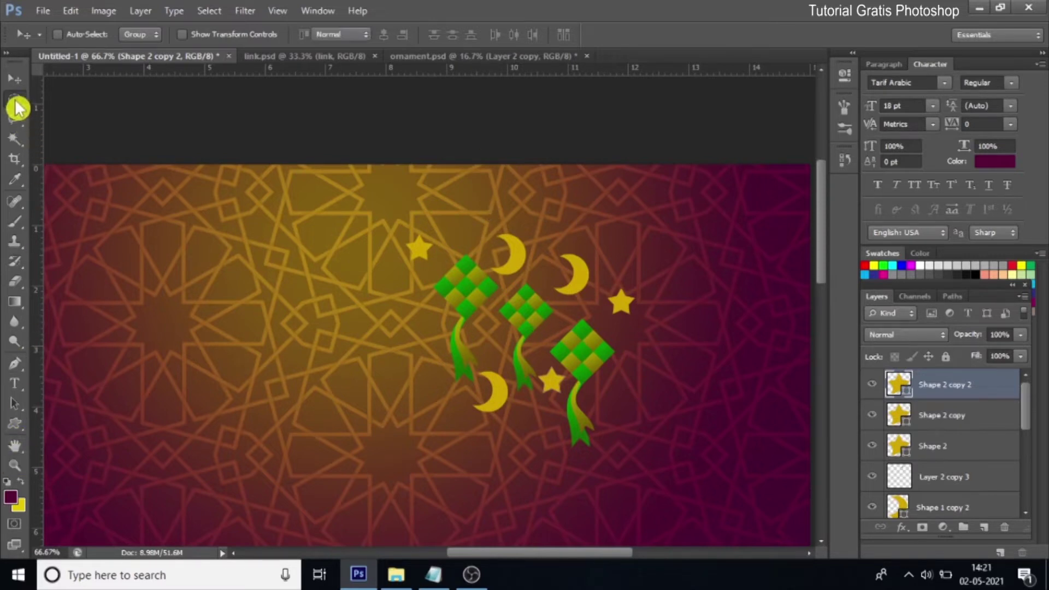
{"action": "left_click", "coordinate": [86, 103]}
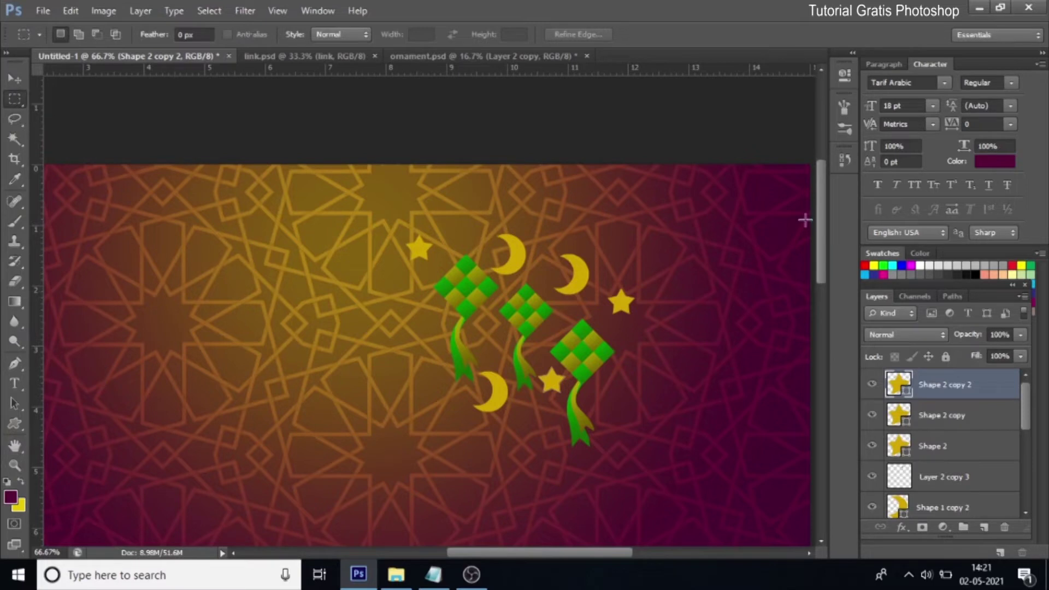
Step: Select a thin vertical strip from the canvas top and add a new layer above Layer 2
{"action": "left_click_drag", "start_coordinate": [581, 157], "coordinate": [581, 334]}
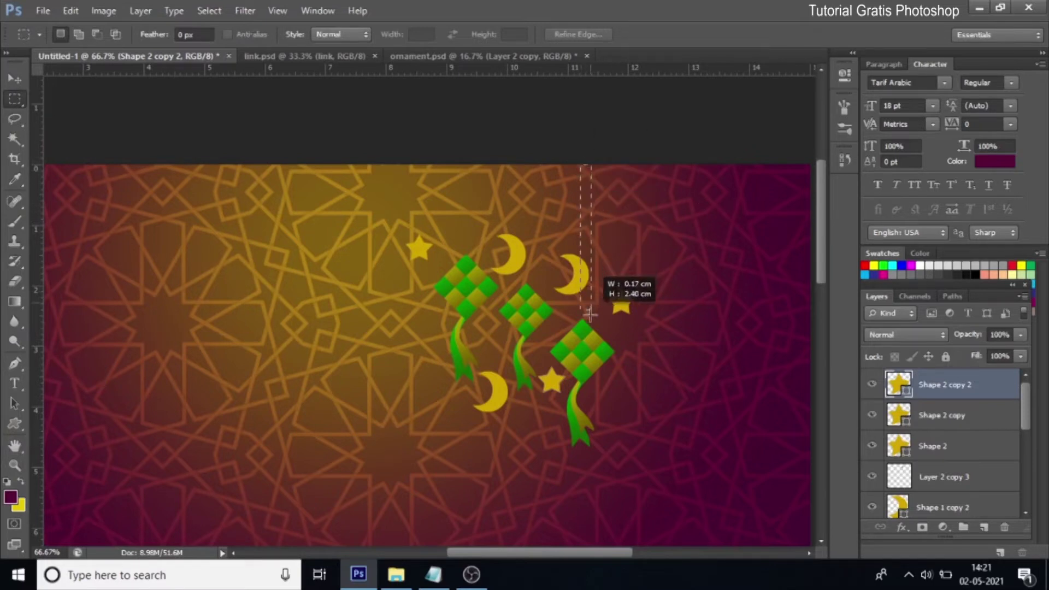
{"action": "left_click_drag", "start_coordinate": [581, 334], "coordinate": [584, 334]}
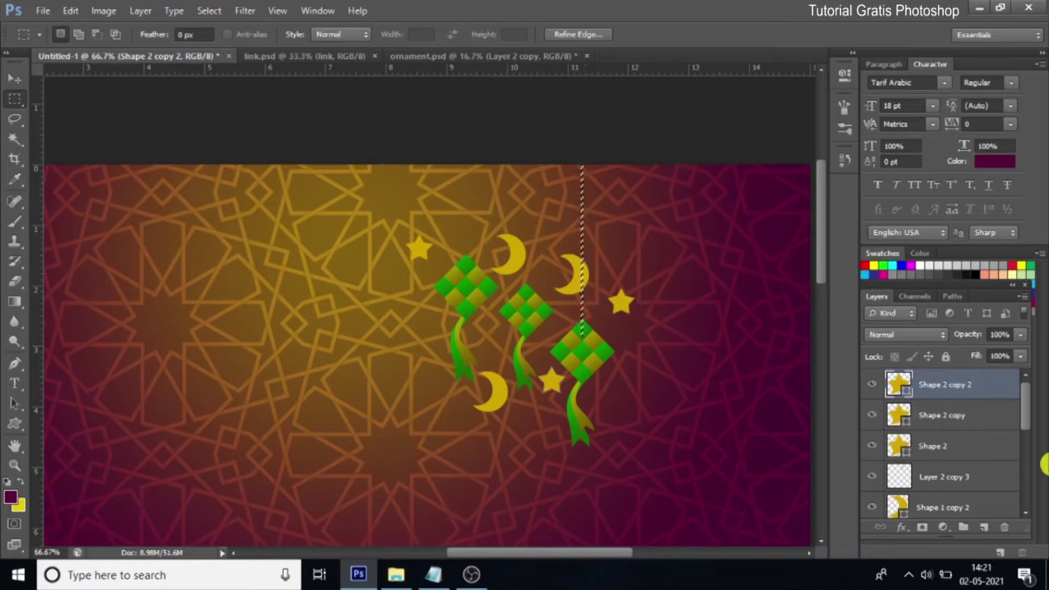
{"action": "left_click_drag", "start_coordinate": [1023, 426], "coordinate": [1032, 498]}
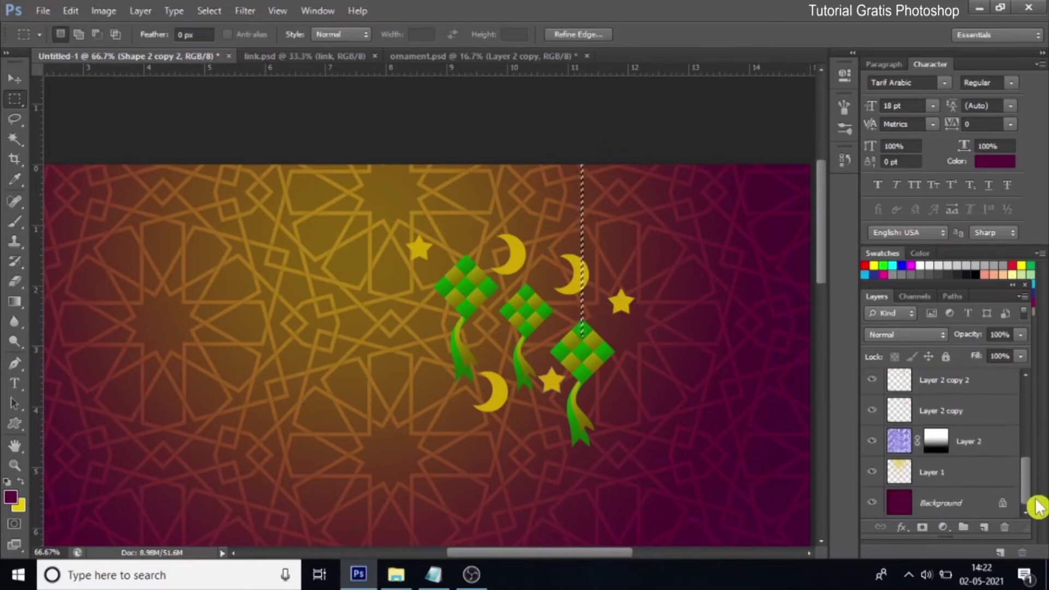
{"action": "left_click", "coordinate": [986, 444]}
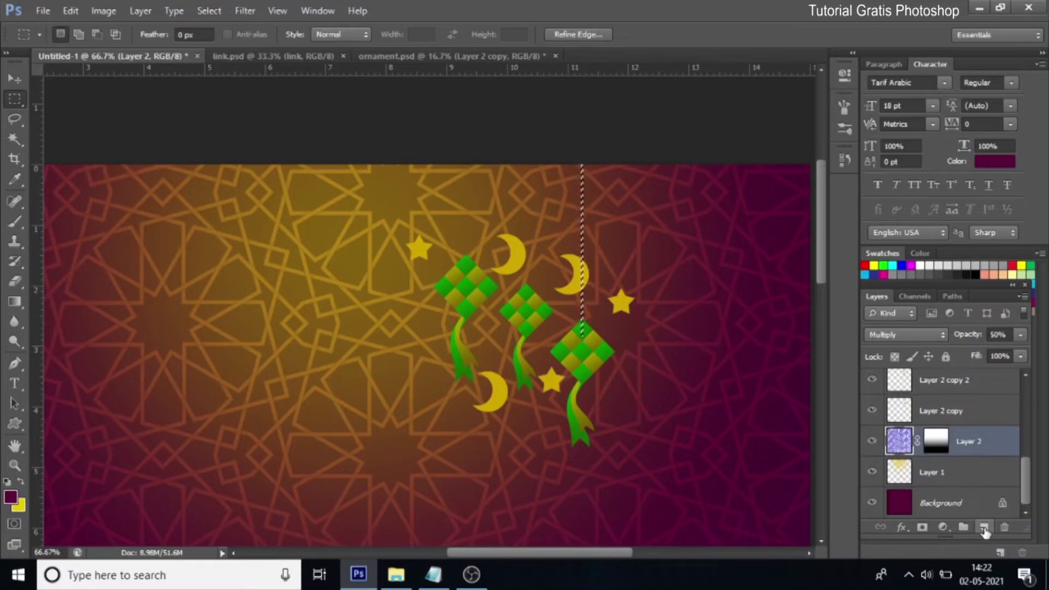
{"action": "left_click", "coordinate": [983, 528]}
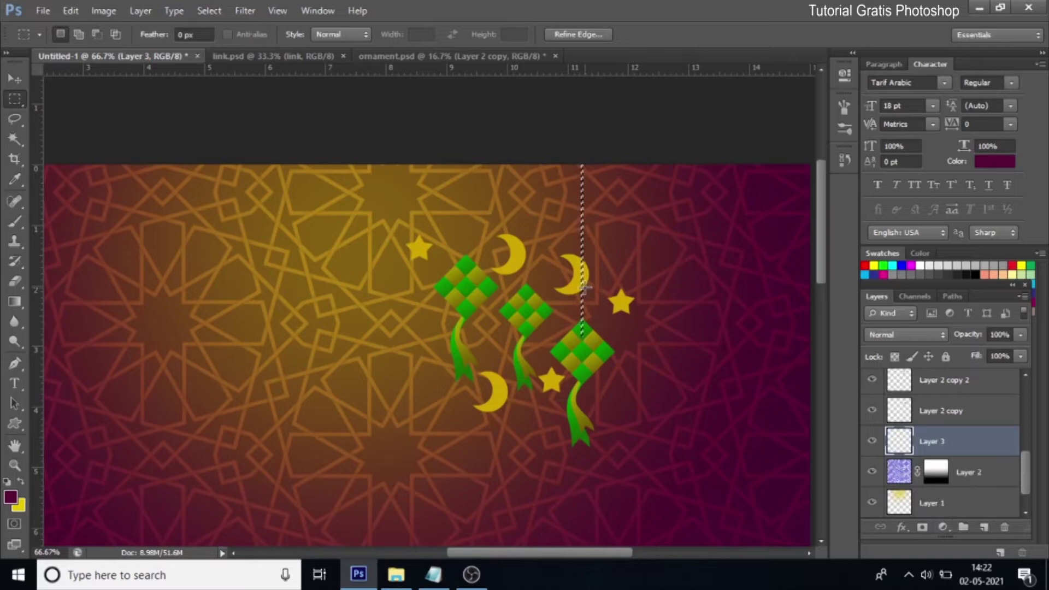
Step: Fill the strip with gold sampled from the crescent moon, deselect, and zoom in
{"action": "left_click", "coordinate": [21, 508]}
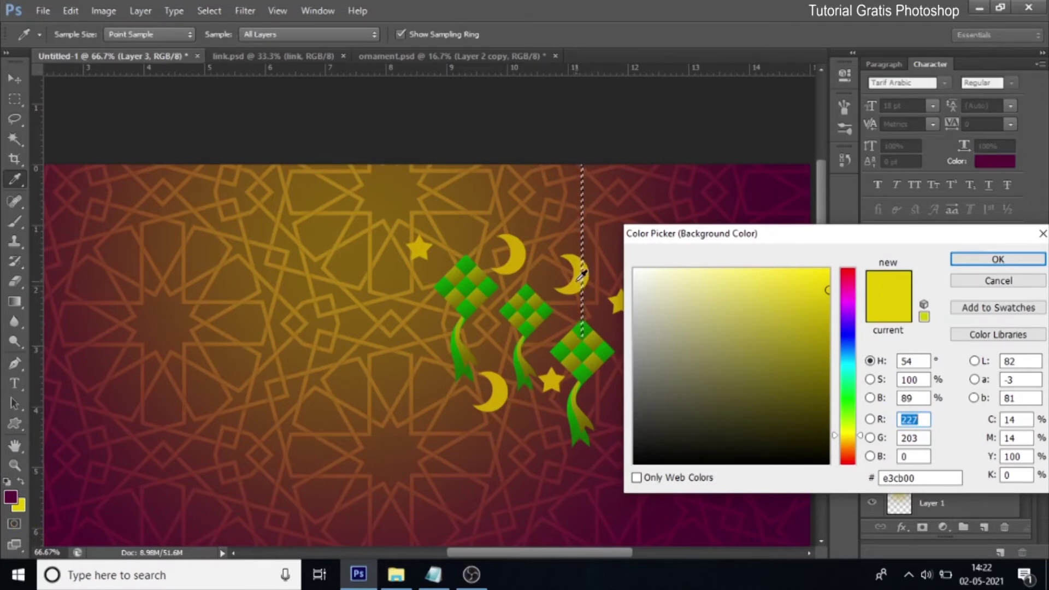
{"action": "left_click", "coordinate": [581, 273]}
{"action": "left_click", "coordinate": [995, 261]}
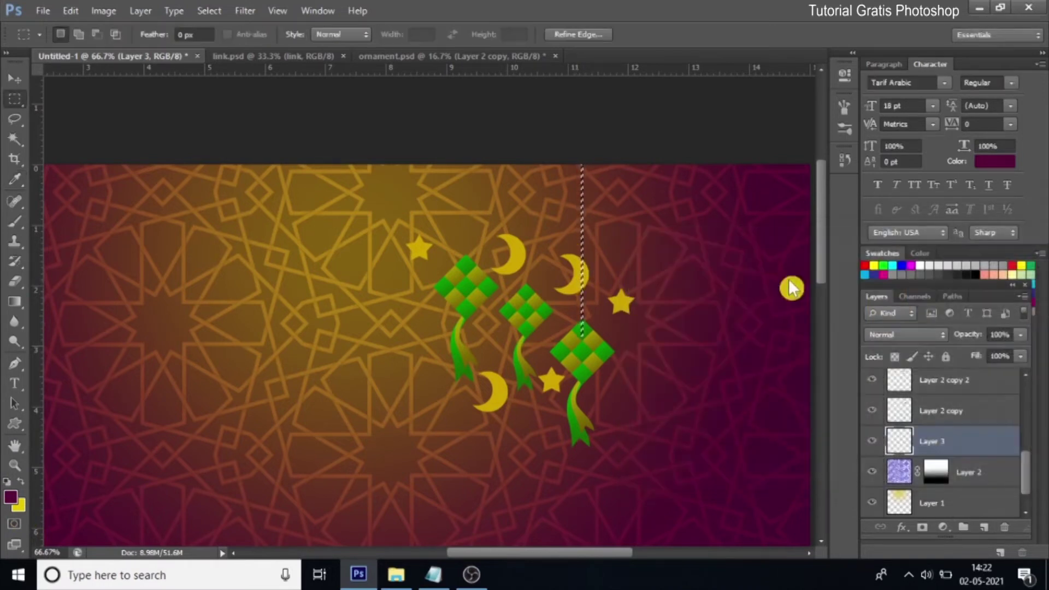
{"action": "key", "text": "ctrl+Delete"}
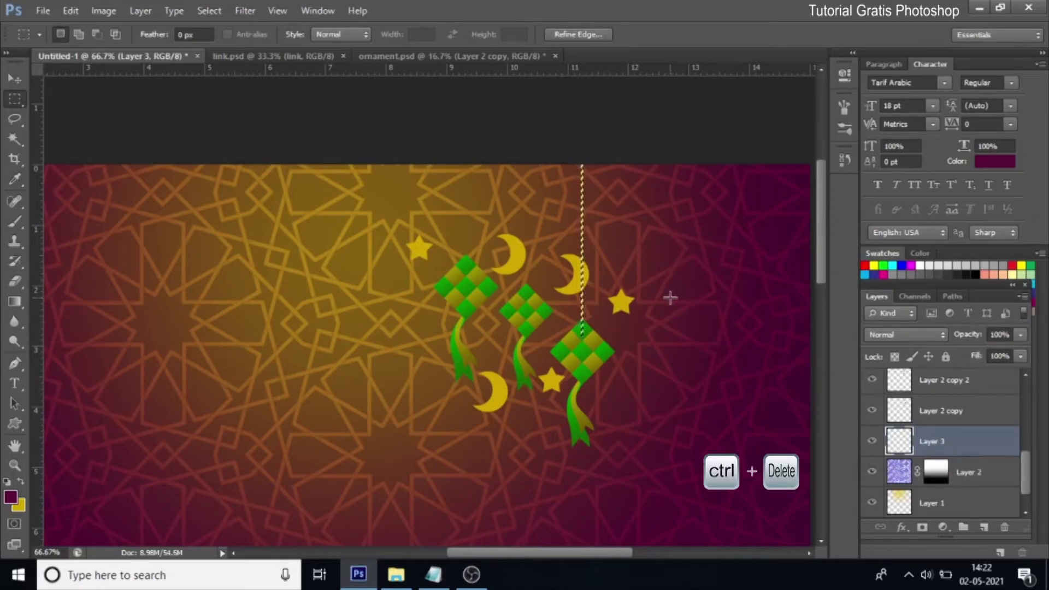
{"action": "key", "text": "ctrl+d"}
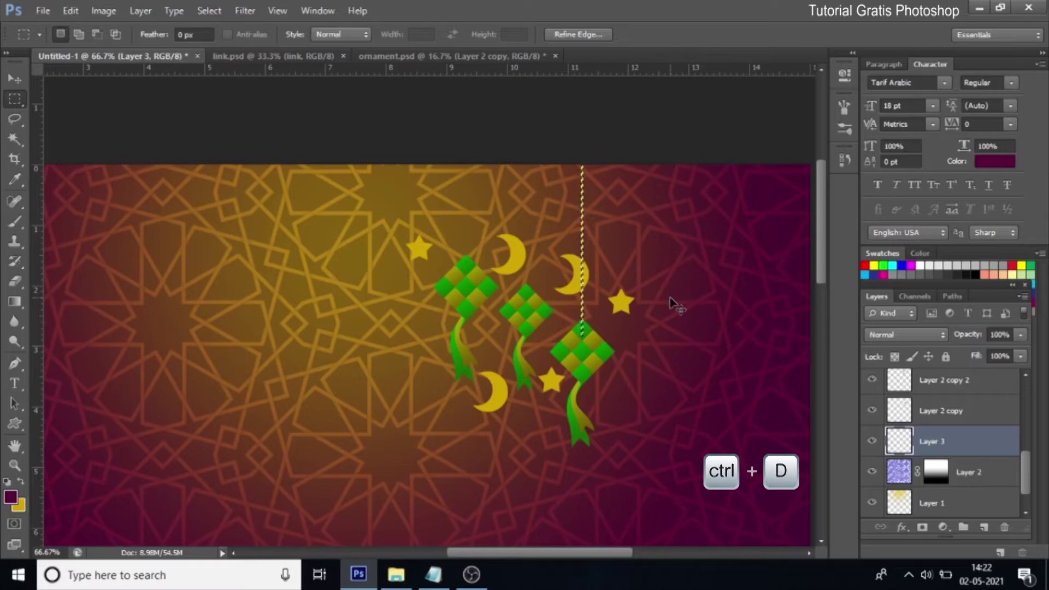
{"action": "key", "text": "z"}
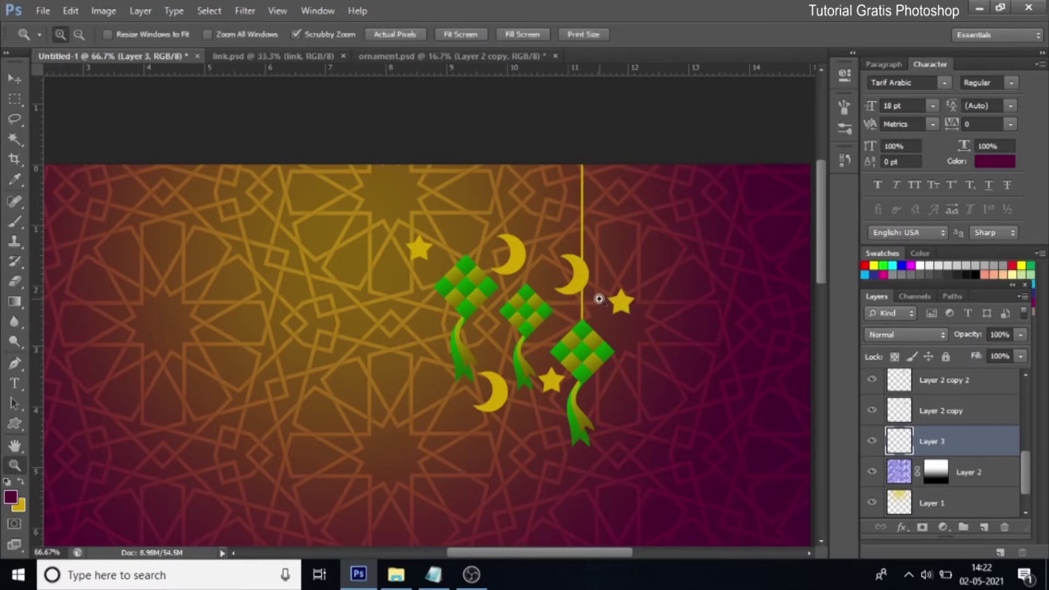
{"action": "left_click", "coordinate": [599, 295]}
{"action": "left_click", "coordinate": [599, 294]}
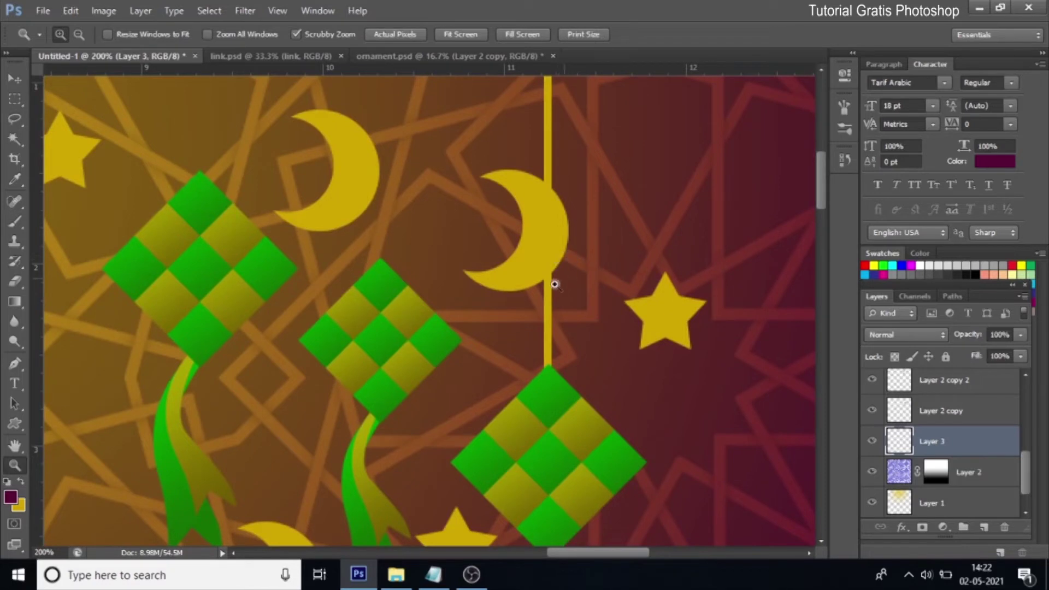
Step: Duplicate the string layer and move the copy above the right star
{"action": "right_click", "coordinate": [974, 445]}
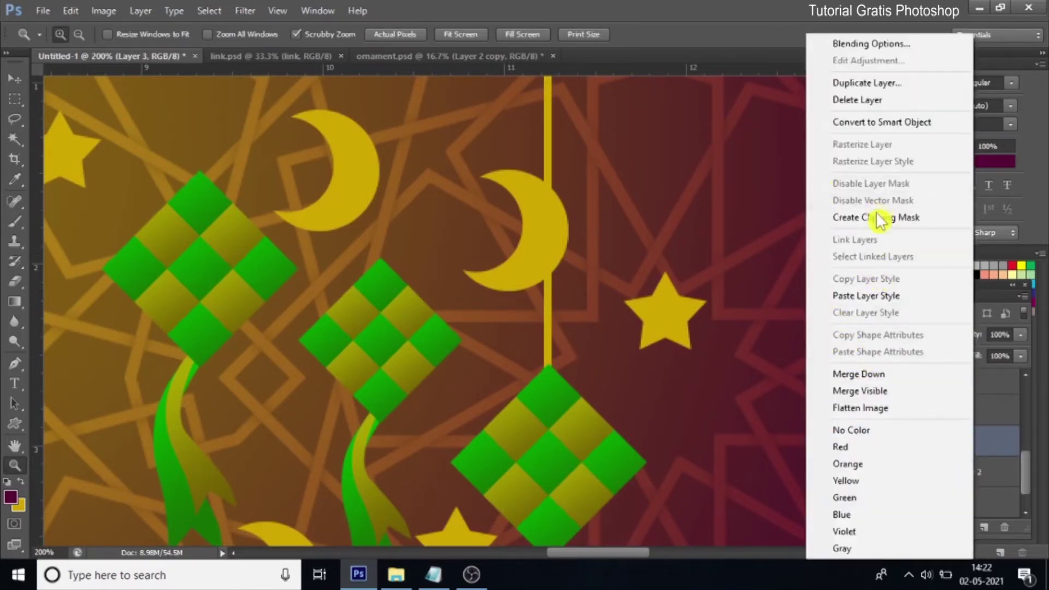
{"action": "left_click", "coordinate": [871, 83]}
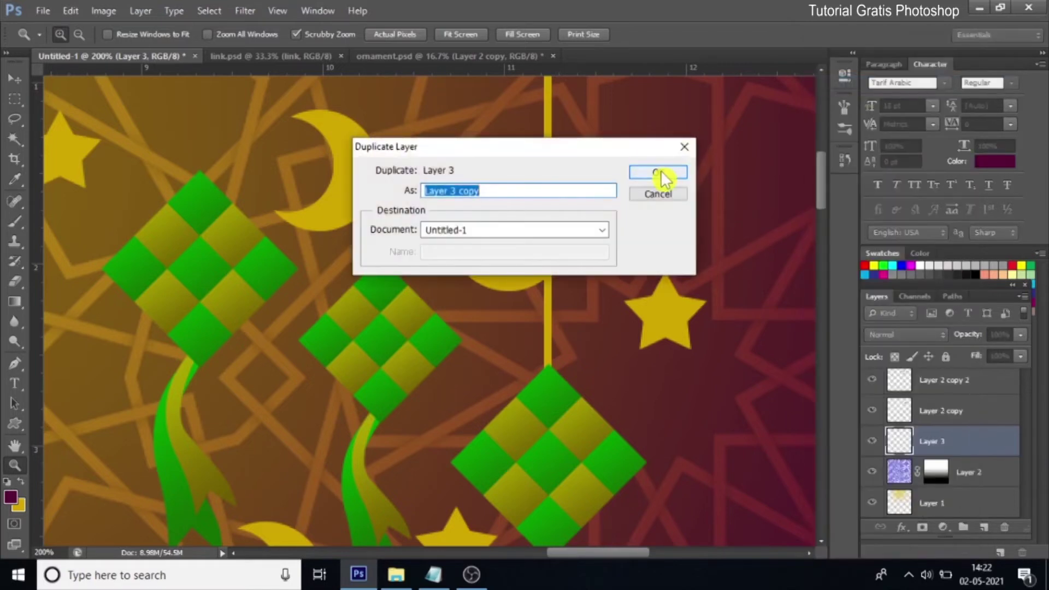
{"action": "left_click", "coordinate": [661, 172]}
{"action": "left_click", "coordinate": [14, 78]}
{"action": "mouse_move", "coordinate": [581, 369]}
{"action": "left_mouse_down"}
{"action": "mouse_move", "coordinate": [623, 339]}
{"action": "mouse_move", "coordinate": [680, 254]}
{"action": "left_mouse_up"}
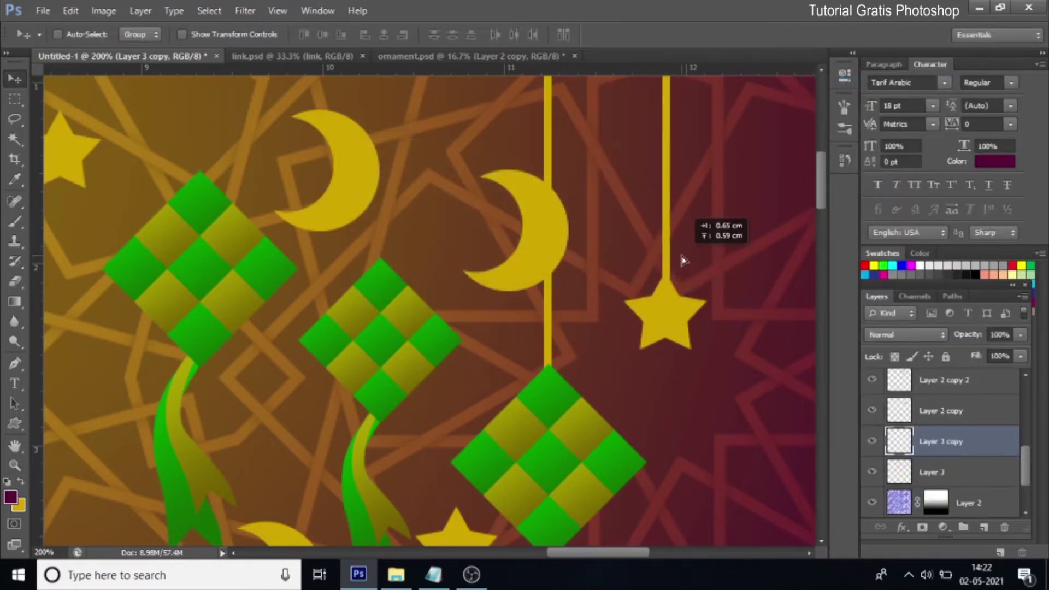
Step: Alt-drag string copies beside the moon, over the left moon and above the left kite
{"action": "left_click", "coordinate": [16, 90]}
{"action": "left_click", "coordinate": [850, 215]}
{"action": "key", "text": "alt"}
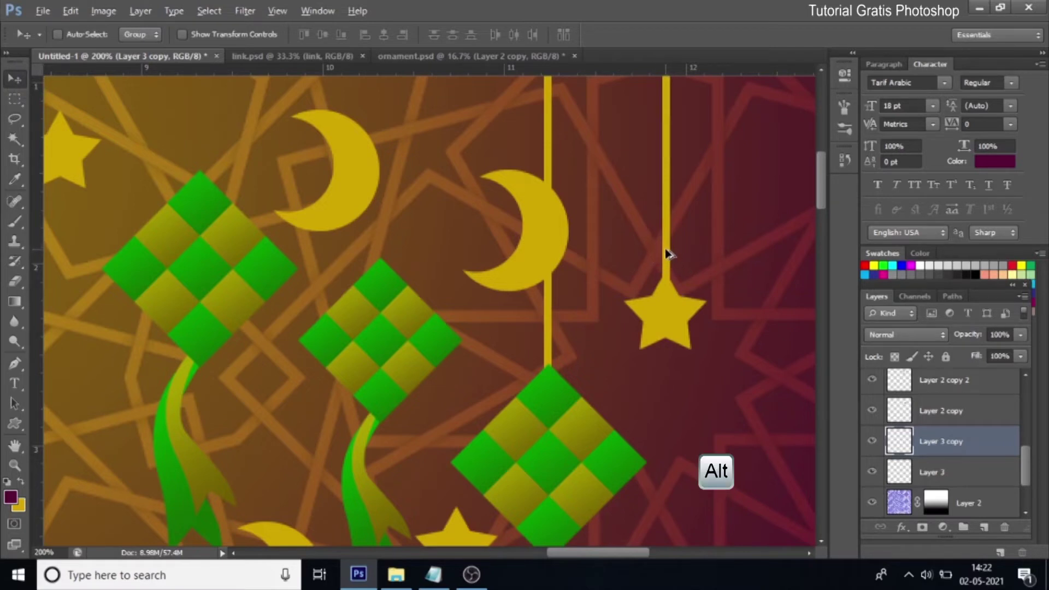
{"action": "left_click_drag", "start_coordinate": [668, 256], "coordinate": [520, 139]}
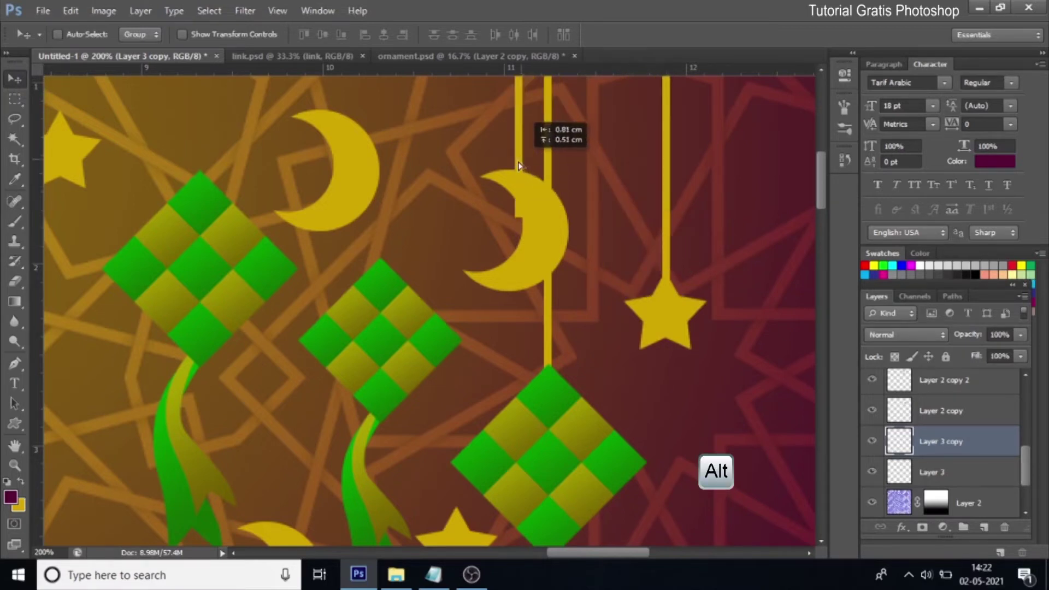
{"action": "mouse_move", "coordinate": [518, 153]}
{"action": "left_mouse_down"}
{"action": "mouse_move", "coordinate": [336, 101]}
{"action": "mouse_move", "coordinate": [385, 254]}
{"action": "mouse_move", "coordinate": [207, 169]}
{"action": "left_mouse_up"}
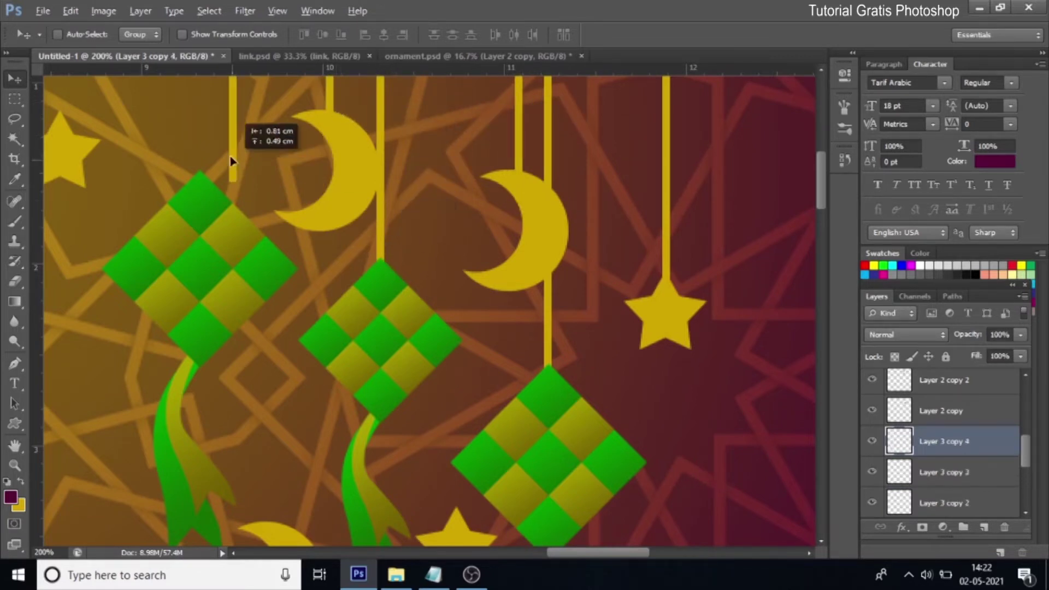
{"action": "left_click_drag", "start_coordinate": [207, 169], "coordinate": [206, 190], "text": "alt"}
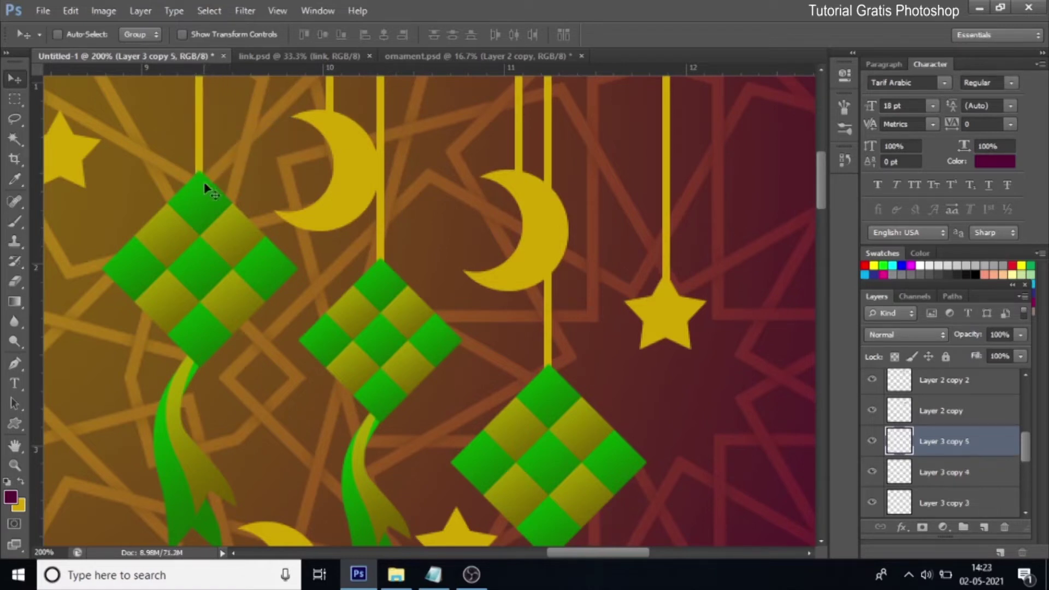
Step: Add another string copy over a right-hand ornament and nudge it right
{"action": "mouse_move", "coordinate": [247, 219]}
{"action": "left_mouse_down"}
{"action": "mouse_move", "coordinate": [387, 292]}
{"action": "mouse_move", "coordinate": [432, 282]}
{"action": "mouse_move", "coordinate": [288, 226]}
{"action": "left_mouse_up"}
{"action": "scroll", "coordinate": [464, 158], "scroll_direction": "down", "scroll_amount": 5}
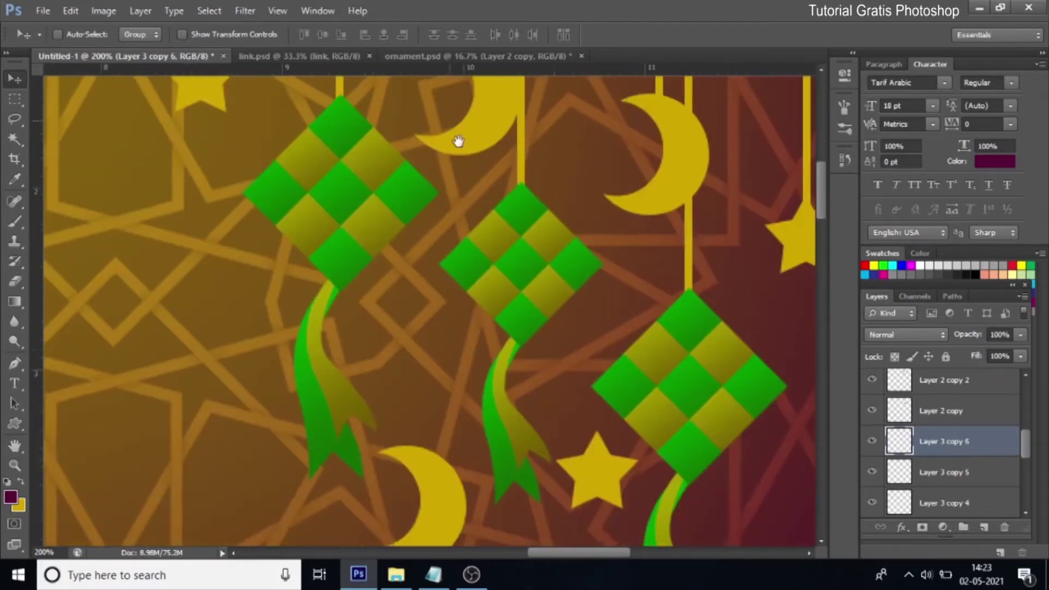
{"action": "left_click_drag", "start_coordinate": [371, 143], "coordinate": [461, 444]}
{"action": "mouse_move", "coordinate": [369, 386]}
{"action": "left_mouse_down", "text": "alt"}
{"action": "mouse_move", "coordinate": [469, 428]}
{"action": "mouse_move", "coordinate": [650, 437]}
{"action": "mouse_move", "coordinate": [617, 437]}
{"action": "left_mouse_up", "text": "alt"}
{"action": "key", "text": "Right"}
{"action": "key", "text": "Right"}
{"action": "key", "text": "Right"}
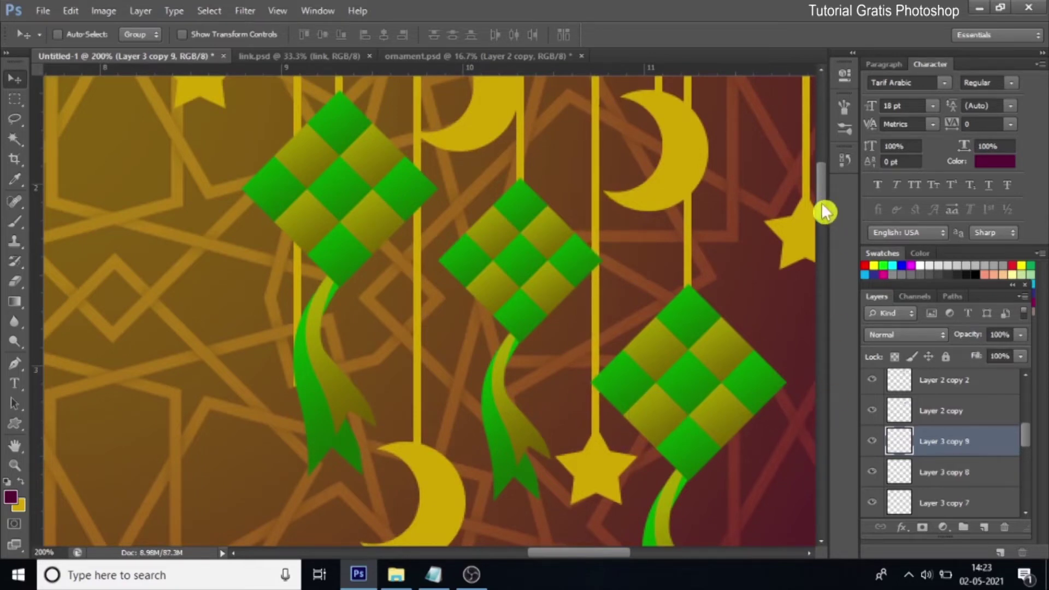
{"action": "left_click_drag", "start_coordinate": [823, 207], "coordinate": [825, 157]}
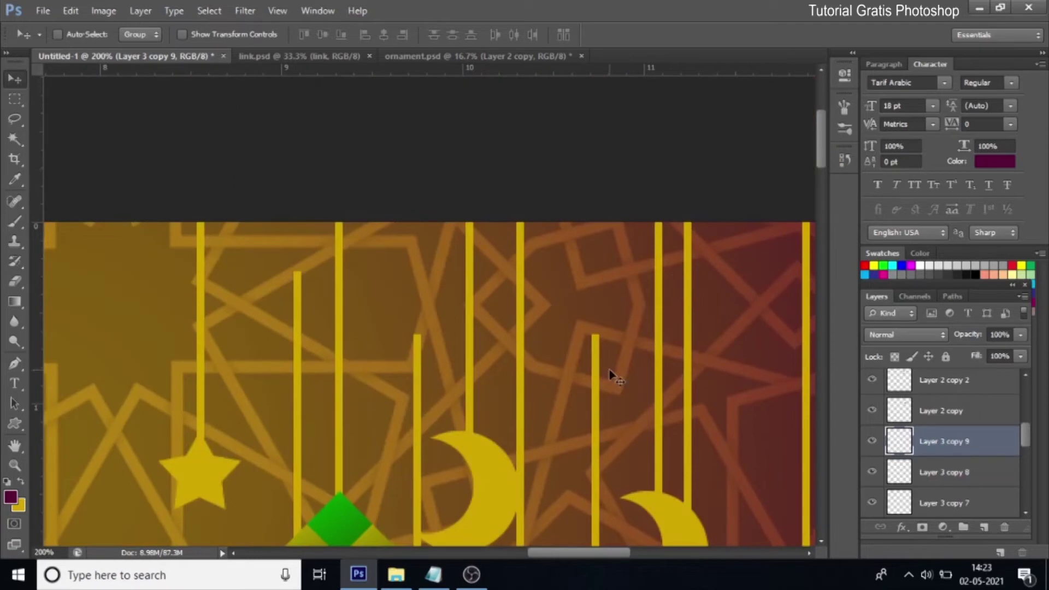
Step: Stretch the first two short strings up to the canvas top
{"action": "right_click", "coordinate": [596, 365]}
{"action": "left_click", "coordinate": [603, 371]}
{"action": "key", "text": "ctrl+t"}
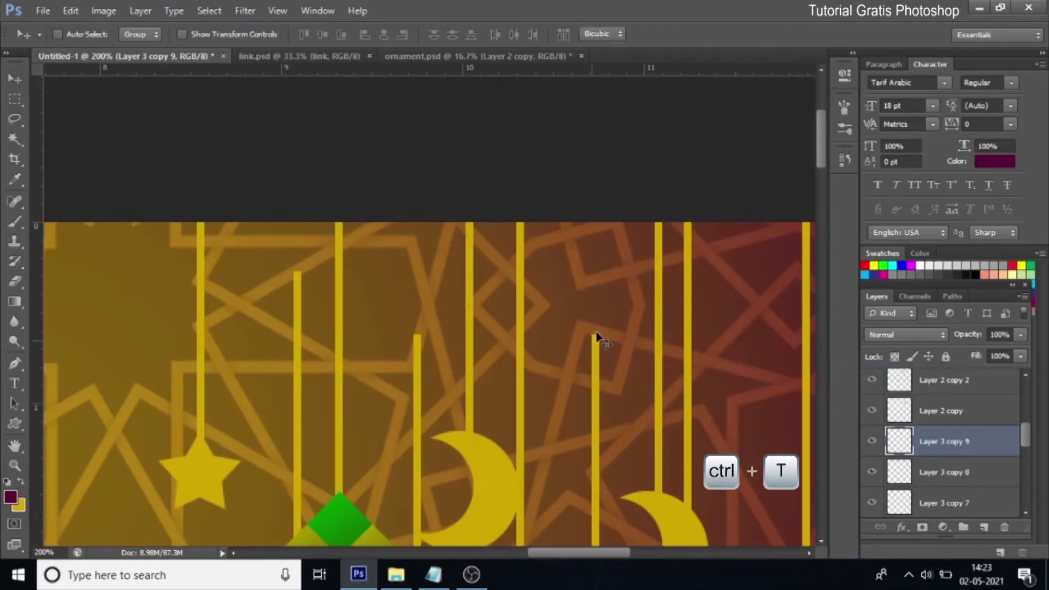
{"action": "left_click_drag", "start_coordinate": [595, 333], "coordinate": [588, 207]}
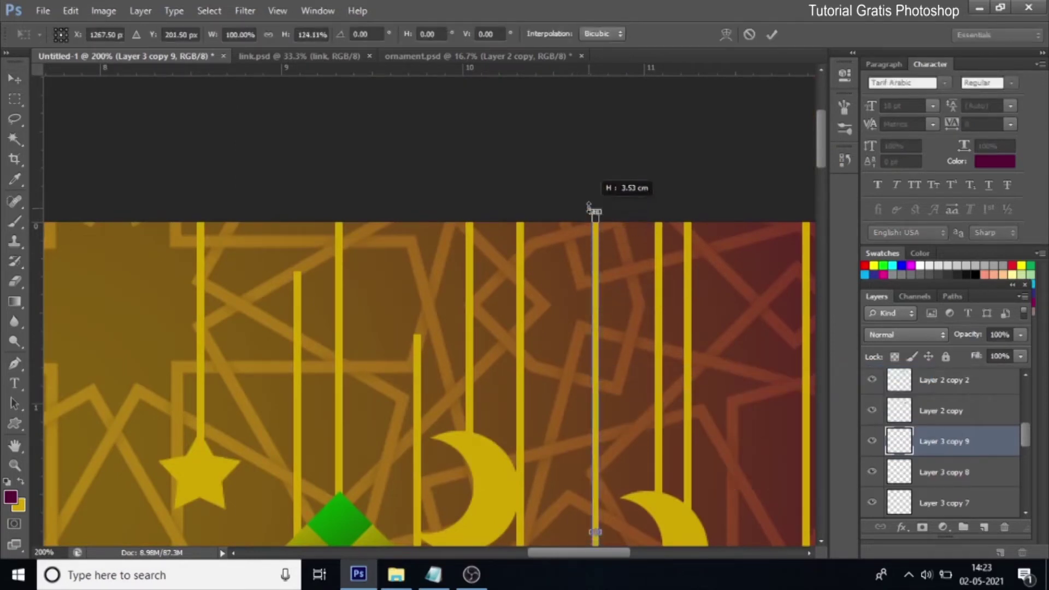
{"action": "key", "text": "Return"}
{"action": "right_click", "coordinate": [418, 354]}
{"action": "left_click", "coordinate": [433, 364]}
{"action": "key", "text": "ctrl+t"}
{"action": "left_click_drag", "start_coordinate": [417, 334], "coordinate": [416, 219]}
{"action": "key", "text": "Return"}
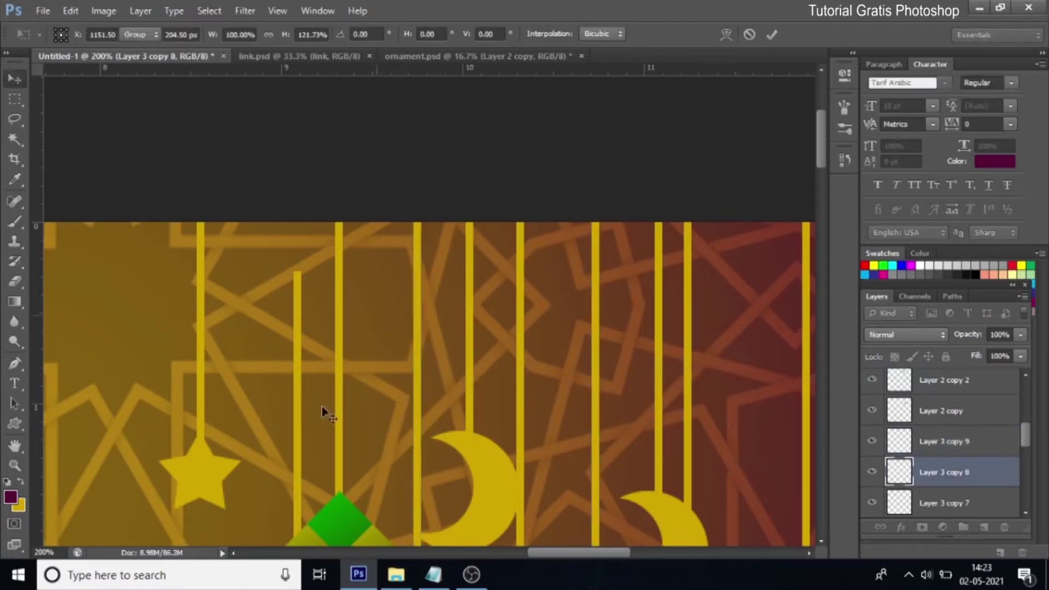
Step: Stretch Layer 3 copy 7 up to the canvas top and fit the canvas in view
{"action": "right_click", "coordinate": [299, 401]}
{"action": "left_click", "coordinate": [304, 401]}
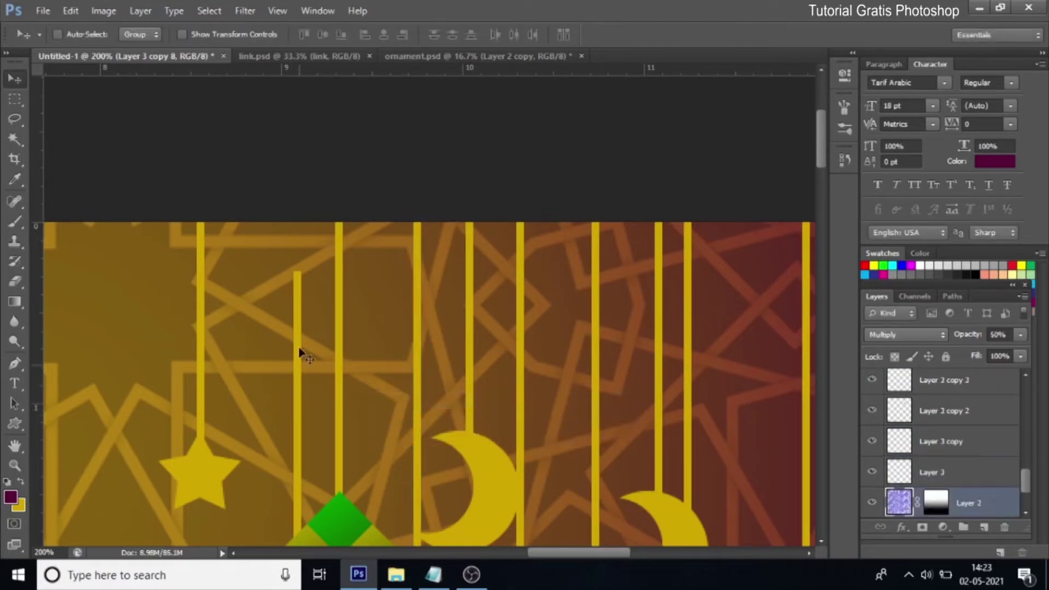
{"action": "key", "text": "ctrl+t"}
{"action": "key", "text": "Return"}
{"action": "right_click", "coordinate": [304, 308]}
{"action": "left_click", "coordinate": [350, 314]}
{"action": "key", "text": "ctrl+t"}
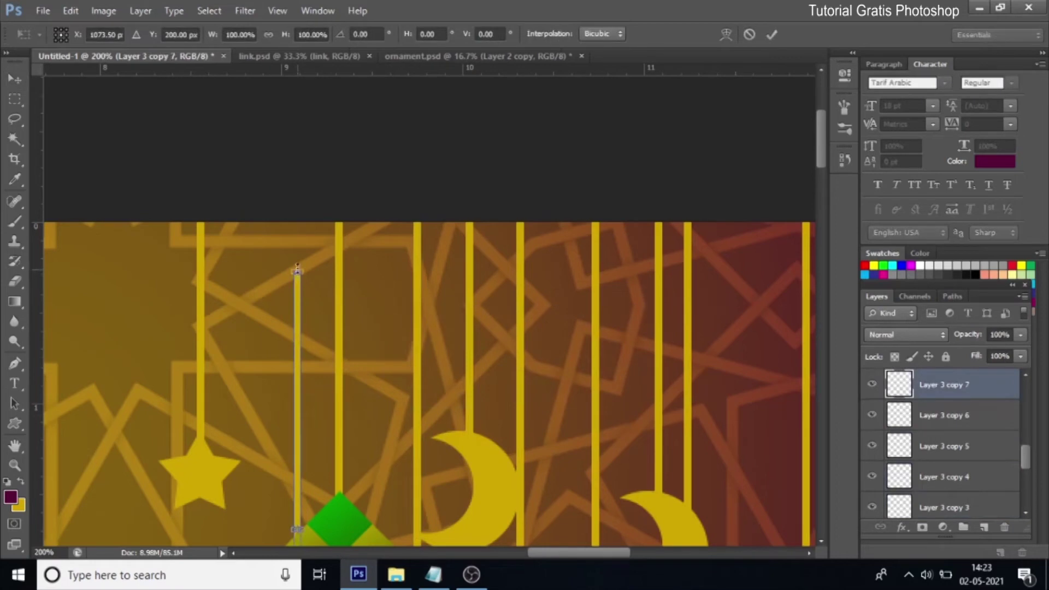
{"action": "left_click_drag", "start_coordinate": [297, 269], "coordinate": [297, 221]}
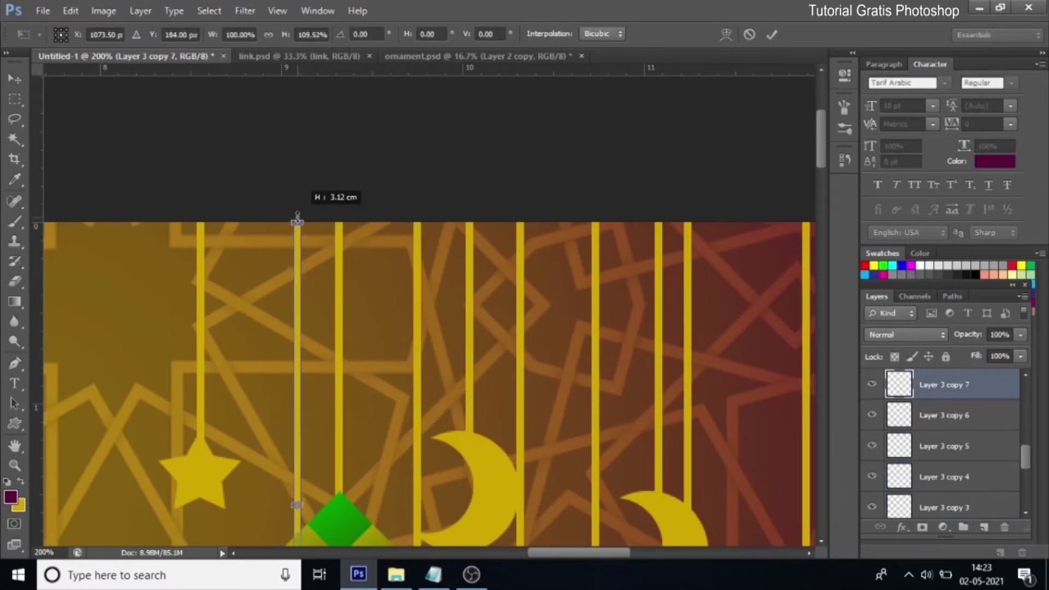
{"action": "left_click", "coordinate": [771, 34]}
{"action": "left_click", "coordinate": [15, 465]}
{"action": "right_click", "coordinate": [359, 340]}
{"action": "left_click", "coordinate": [395, 350]}
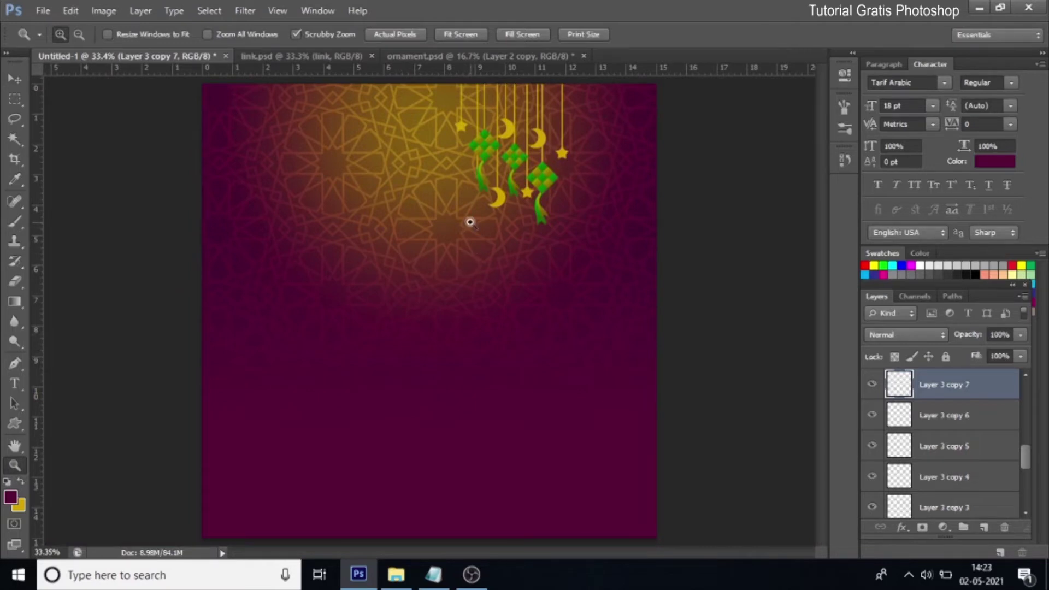
Step: Zoom in on the hanging ornaments and select the Shape 2 copy 2 star layer
{"action": "left_click", "coordinate": [526, 122]}
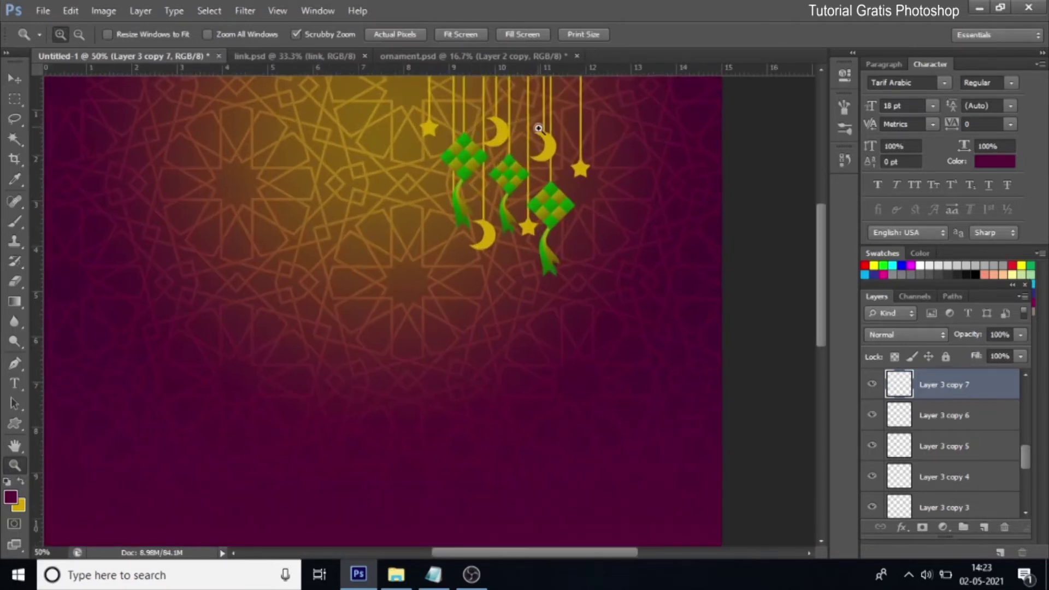
{"action": "left_click", "coordinate": [505, 130]}
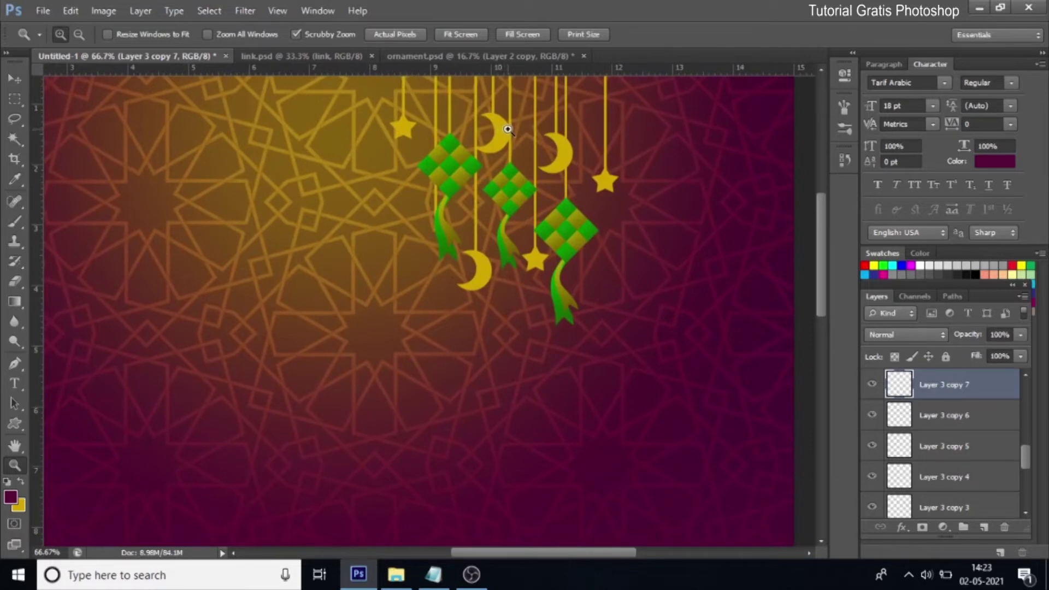
{"action": "left_click", "coordinate": [508, 128]}
{"action": "left_click", "coordinate": [15, 79]}
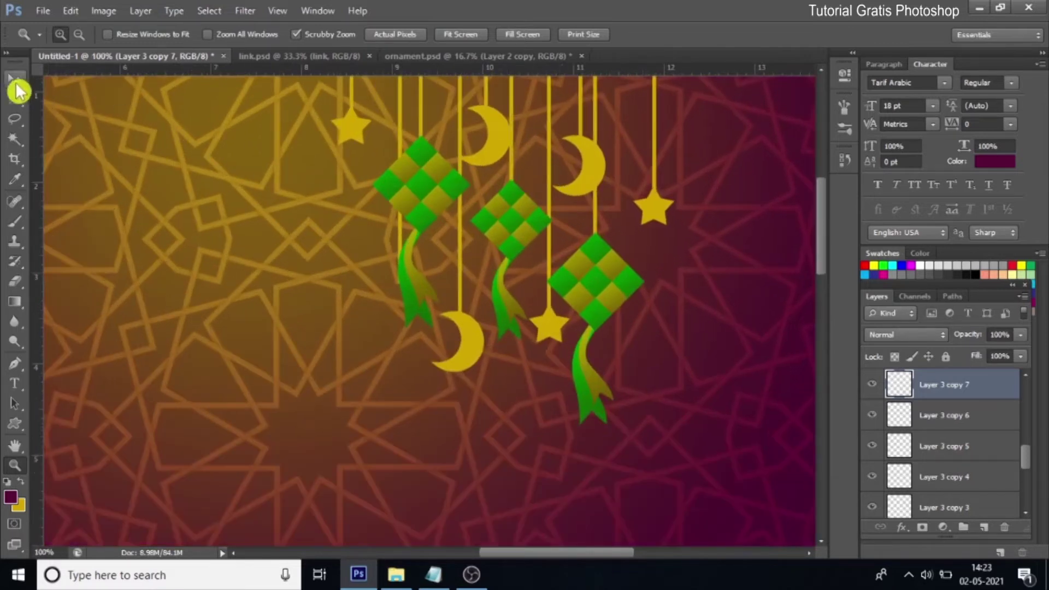
{"action": "right_click", "coordinate": [546, 326]}
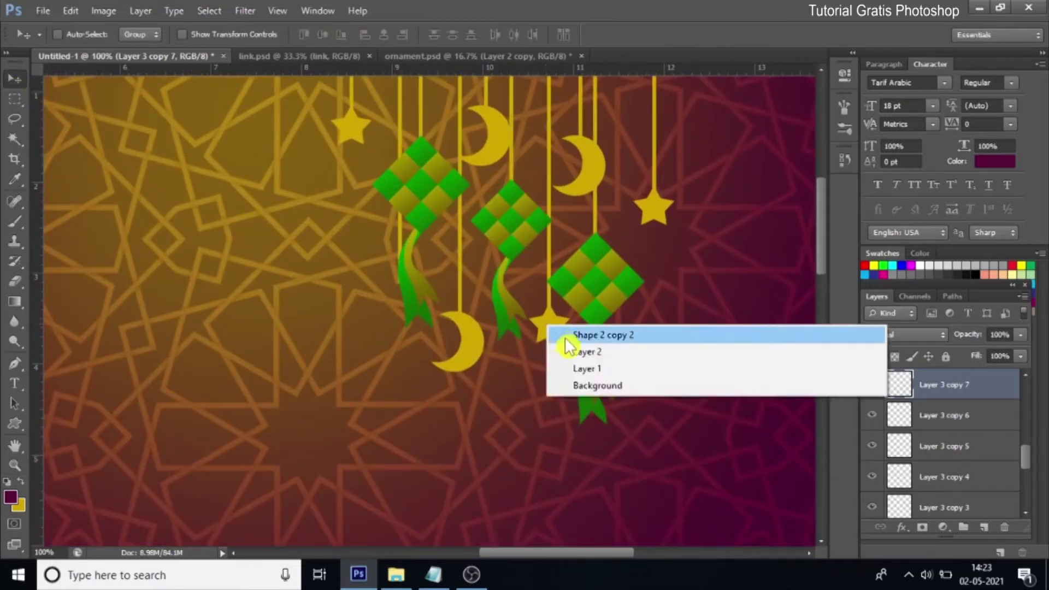
{"action": "left_click", "coordinate": [566, 337]}
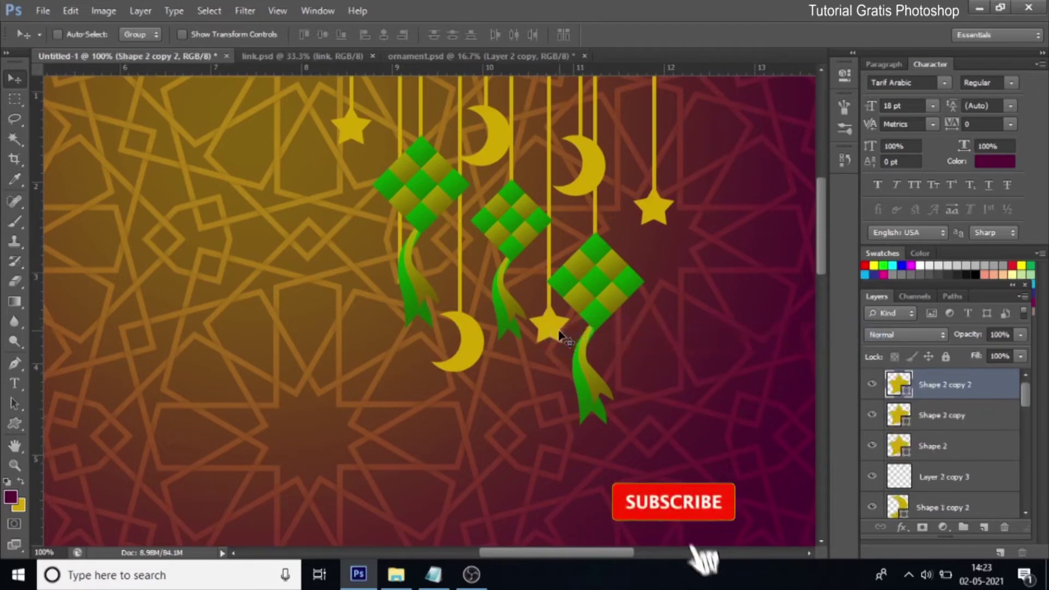
Step: Duplicate the star beside the left kite, shrink it to two-thirds, and place another near the upper moon
{"action": "left_click_drag", "start_coordinate": [552, 326], "coordinate": [367, 216], "text": "alt"}
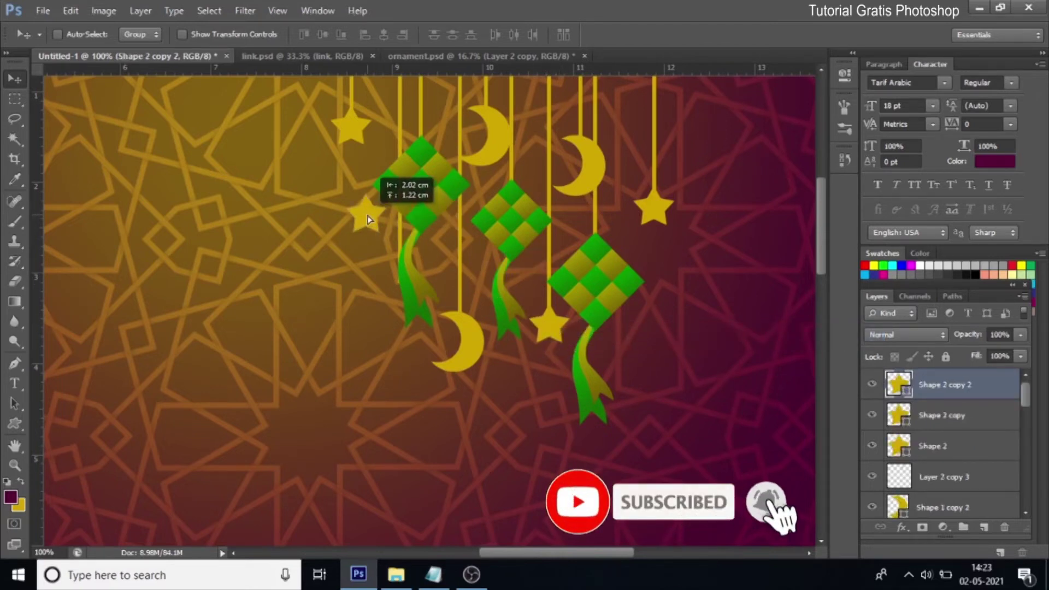
{"action": "key", "text": "ctrl+t"}
{"action": "mouse_move", "coordinate": [348, 196]}
{"action": "left_mouse_down"}
{"action": "mouse_move", "coordinate": [385, 247]}
{"action": "mouse_move", "coordinate": [637, 155]}
{"action": "mouse_move", "coordinate": [635, 143]}
{"action": "mouse_move", "coordinate": [487, 267]}
{"action": "mouse_move", "coordinate": [451, 130]}
{"action": "left_mouse_up"}
{"action": "key", "text": "Return"}
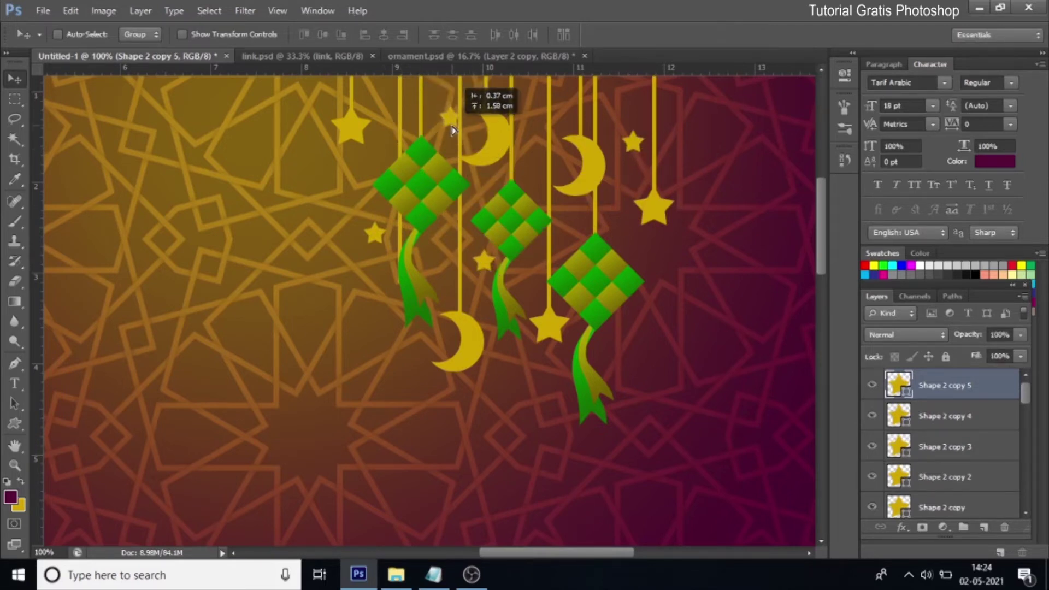
{"action": "left_click_drag", "start_coordinate": [451, 130], "coordinate": [442, 126]}
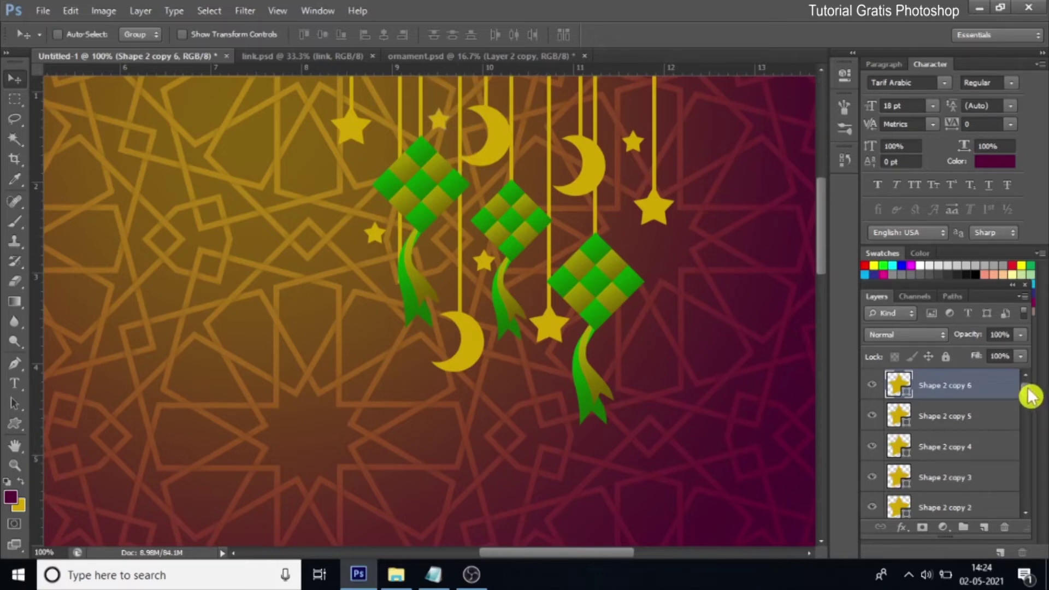
{"action": "left_click", "coordinate": [978, 415]}
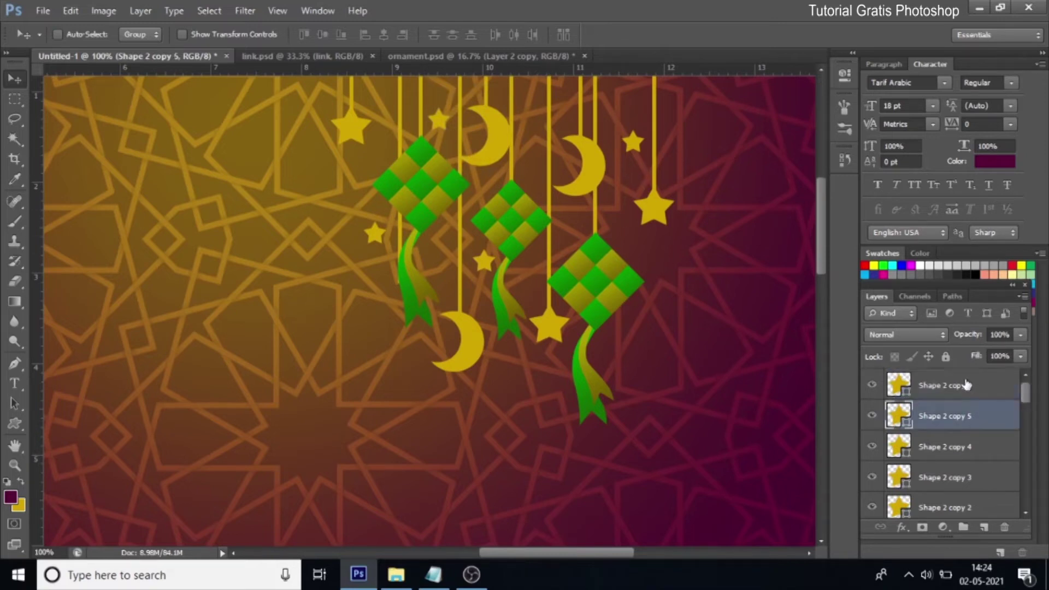
Step: Merge layers Shape 2 copy 6 through Layer 3 into one ornaments layer, then hide it
{"action": "left_click", "coordinate": [966, 386]}
{"action": "left_click_drag", "start_coordinate": [1024, 394], "coordinate": [1036, 494]}
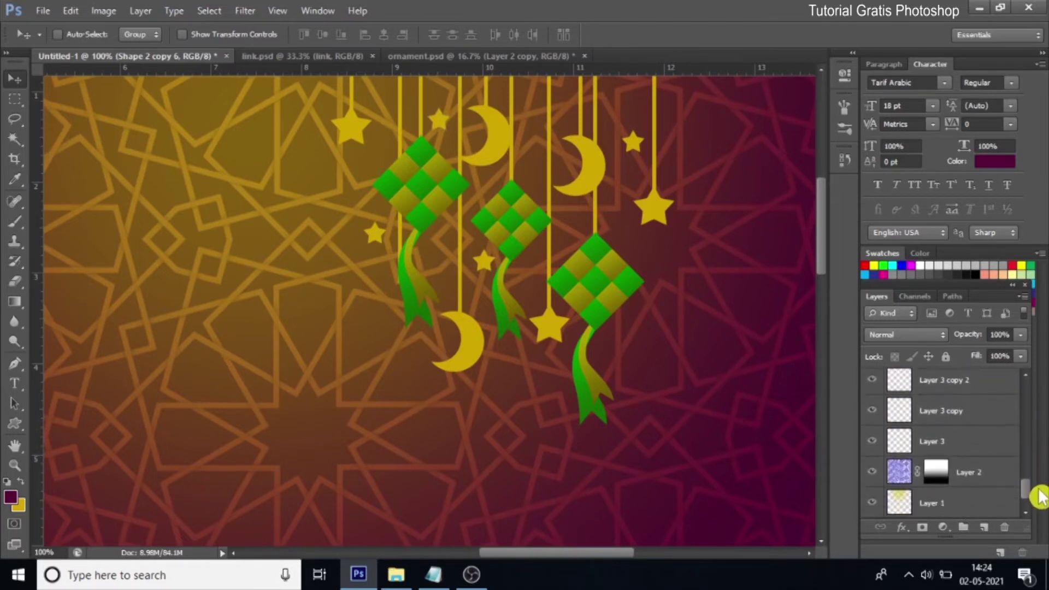
{"action": "key", "text": "shift"}
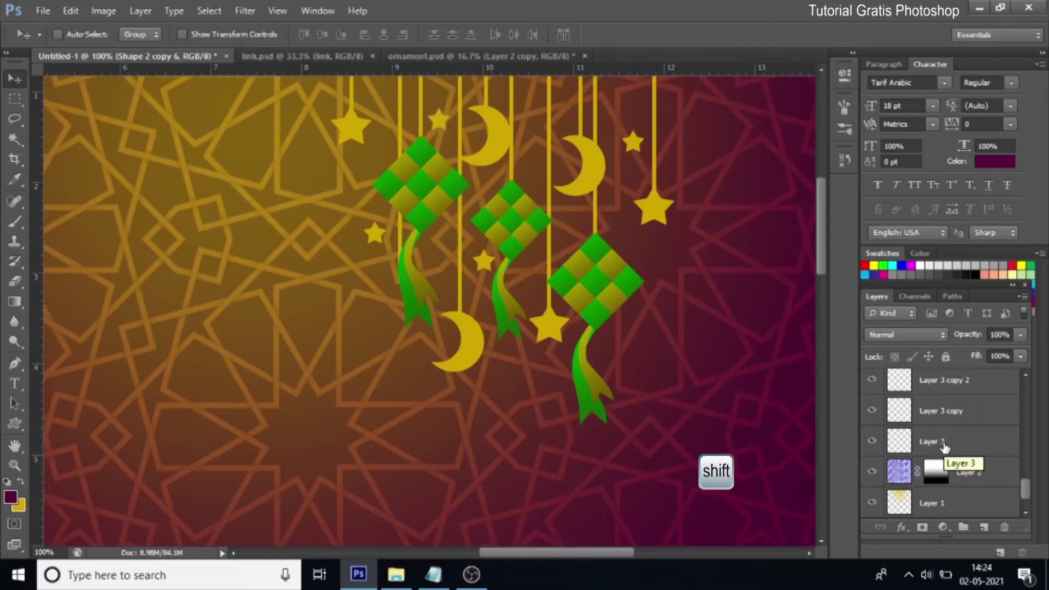
{"action": "left_click", "coordinate": [945, 446], "text": "shift"}
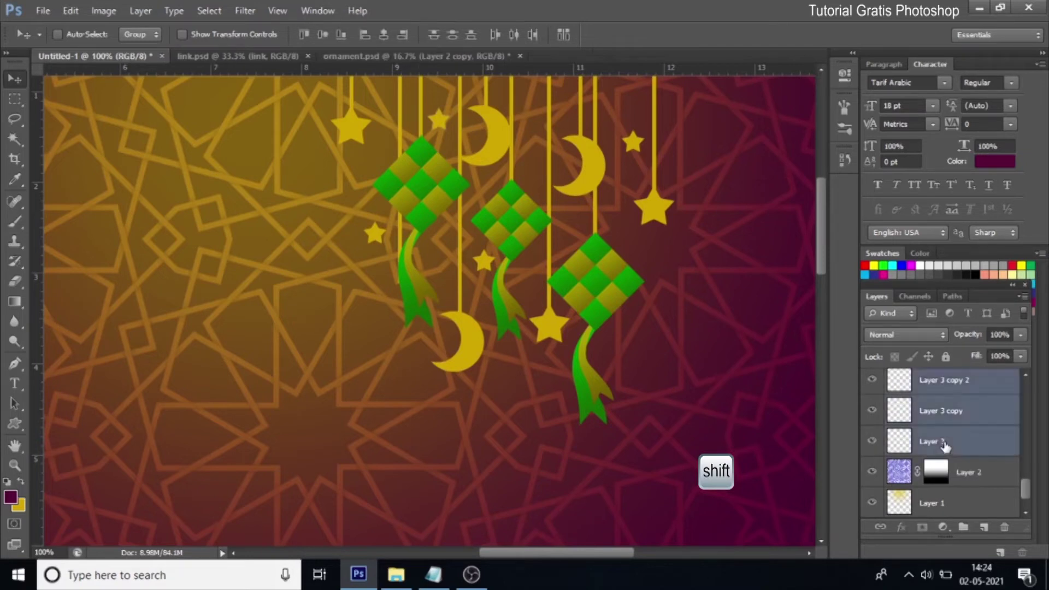
{"action": "left_click_drag", "start_coordinate": [1032, 493], "coordinate": [1033, 402]}
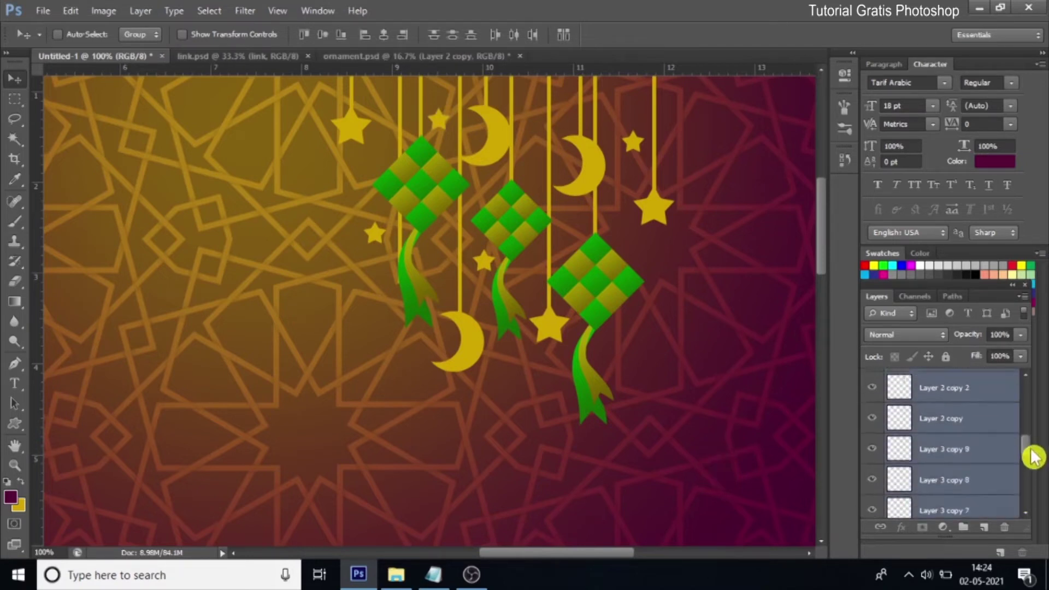
{"action": "left_click", "coordinate": [1023, 296]}
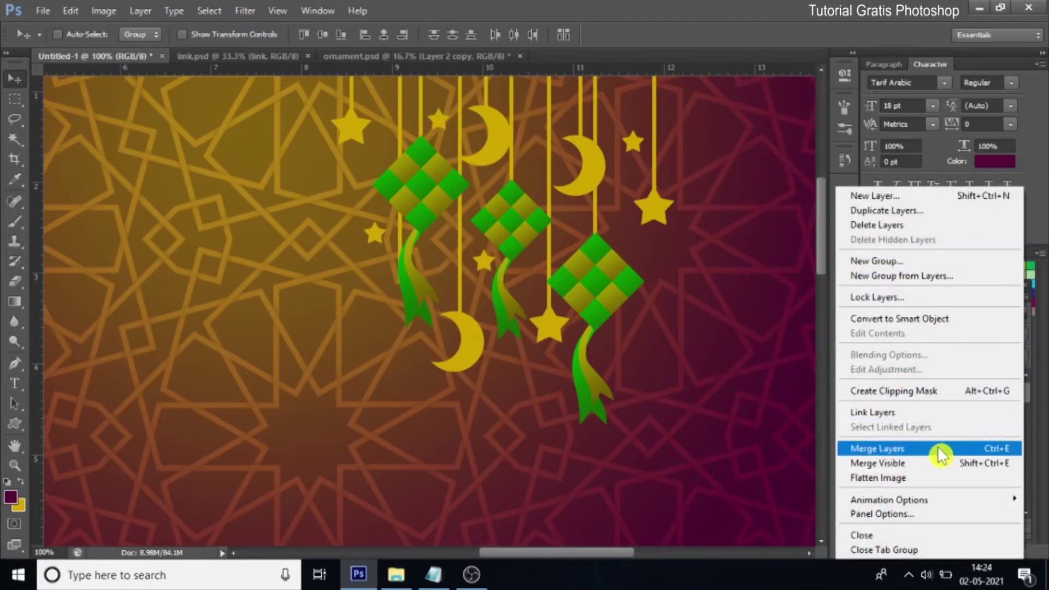
{"action": "left_click", "coordinate": [937, 446]}
{"action": "left_click", "coordinate": [871, 386]}
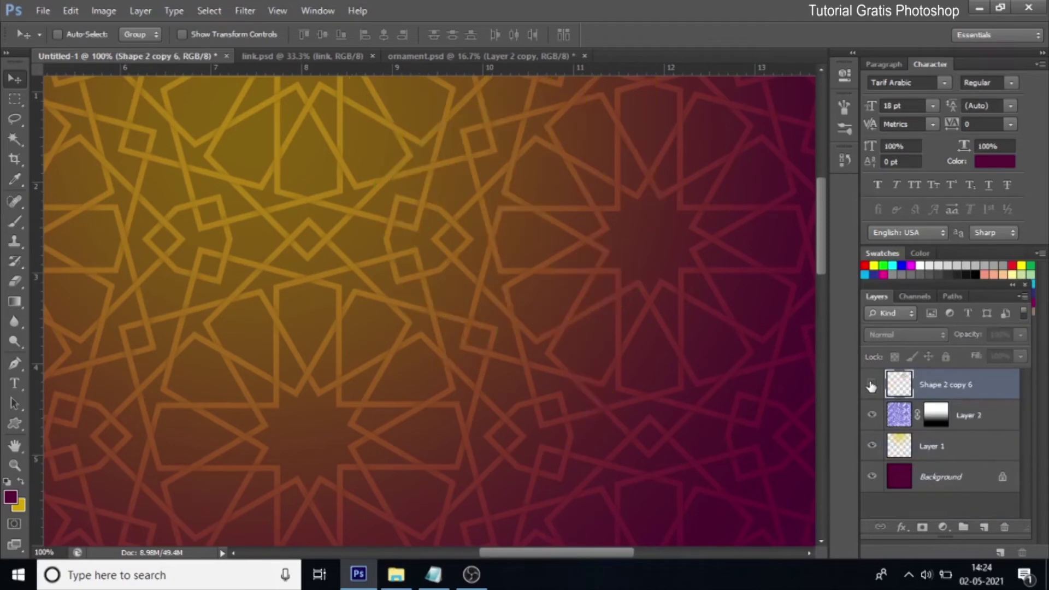
Step: Unhide the merged ornaments layer and fit the whole poster on screen
{"action": "left_click", "coordinate": [871, 385]}
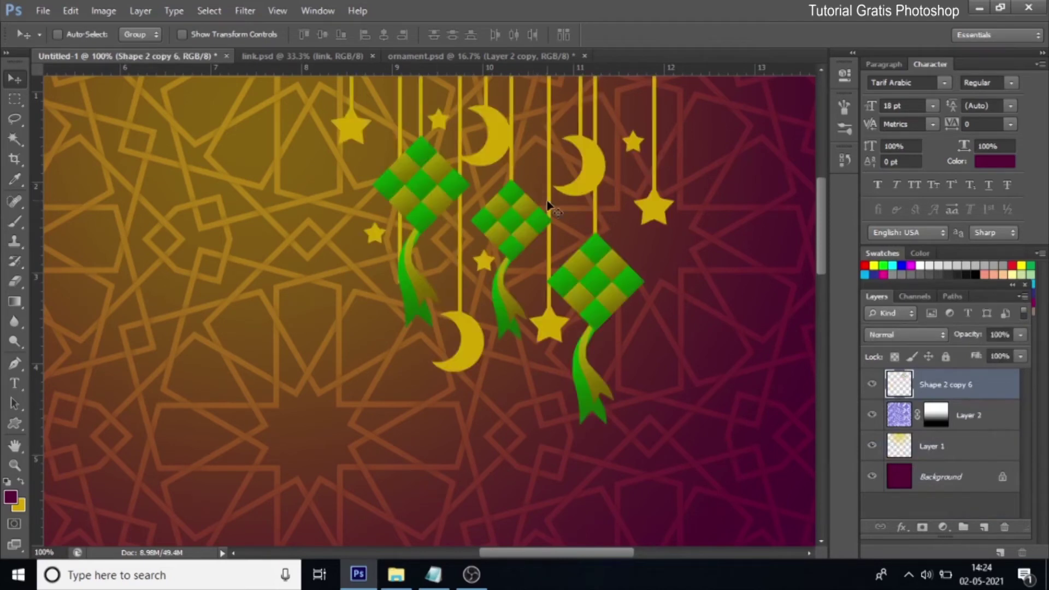
{"action": "left_click", "coordinate": [15, 465]}
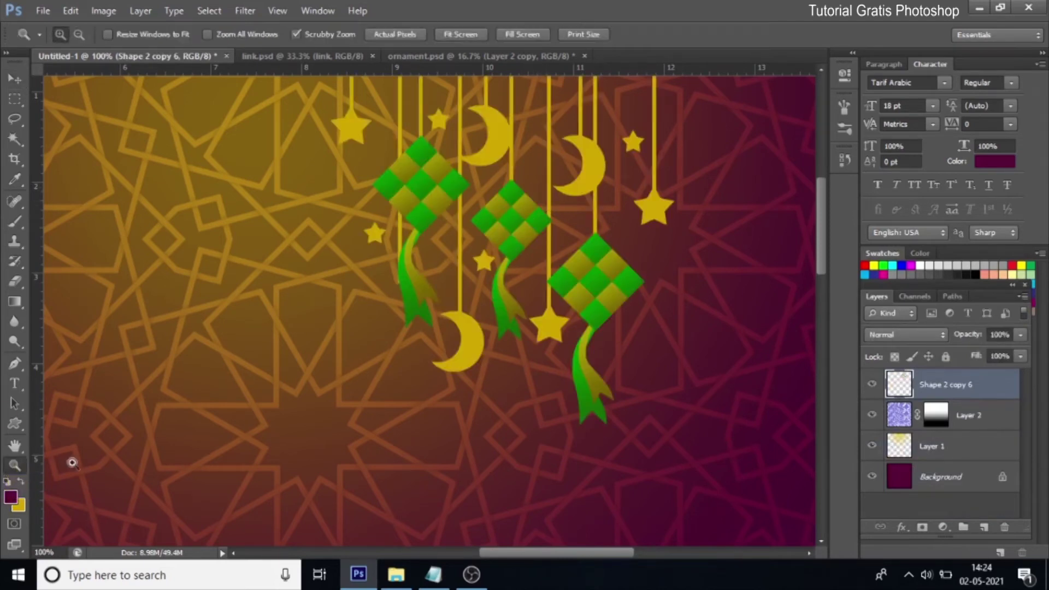
{"action": "right_click", "coordinate": [340, 352]}
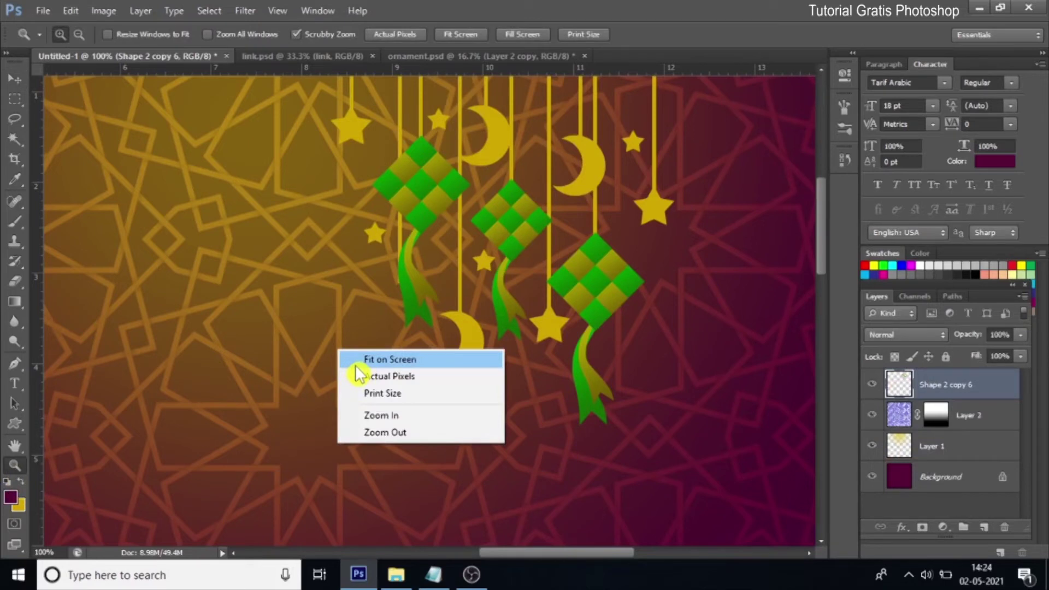
{"action": "left_click", "coordinate": [358, 360]}
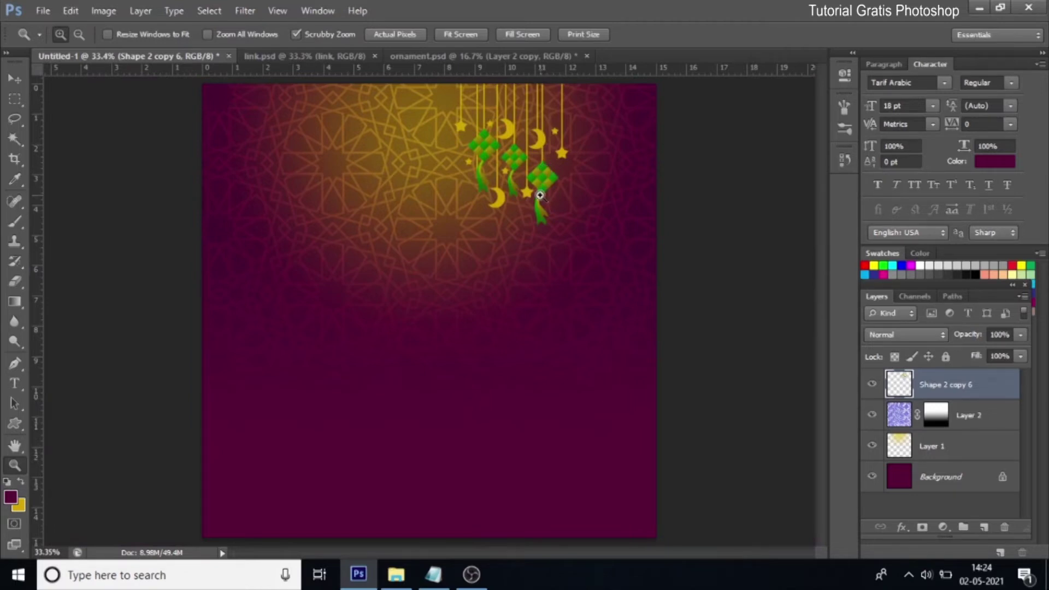
Step: Brighten the ornaments with a Curves adjustment raising Input 113 to Output 142
{"action": "left_click", "coordinate": [104, 11]}
{"action": "mouse_move", "coordinate": [126, 49]}
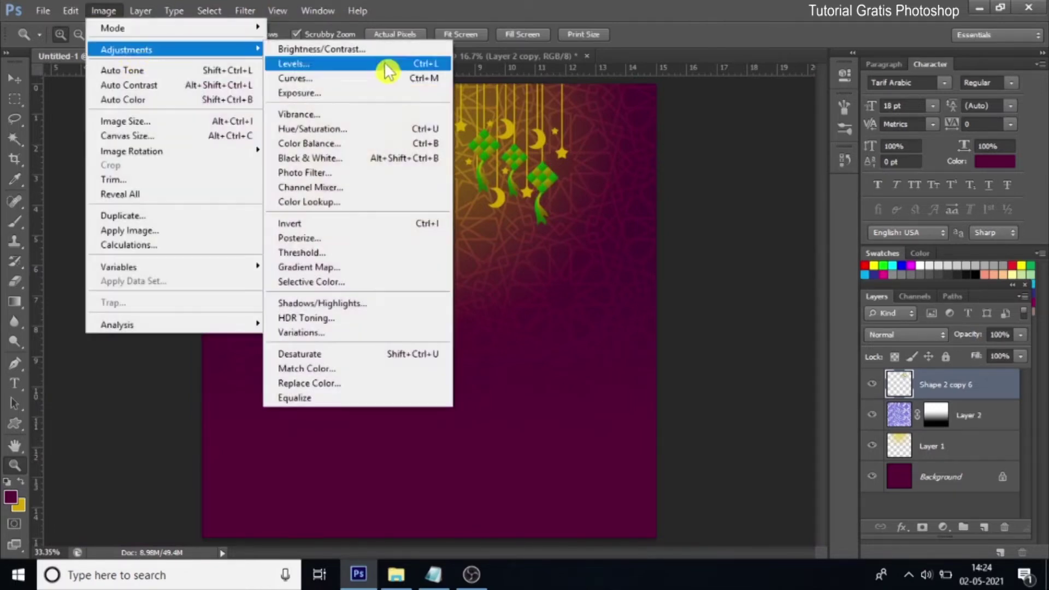
{"action": "left_click", "coordinate": [367, 79]}
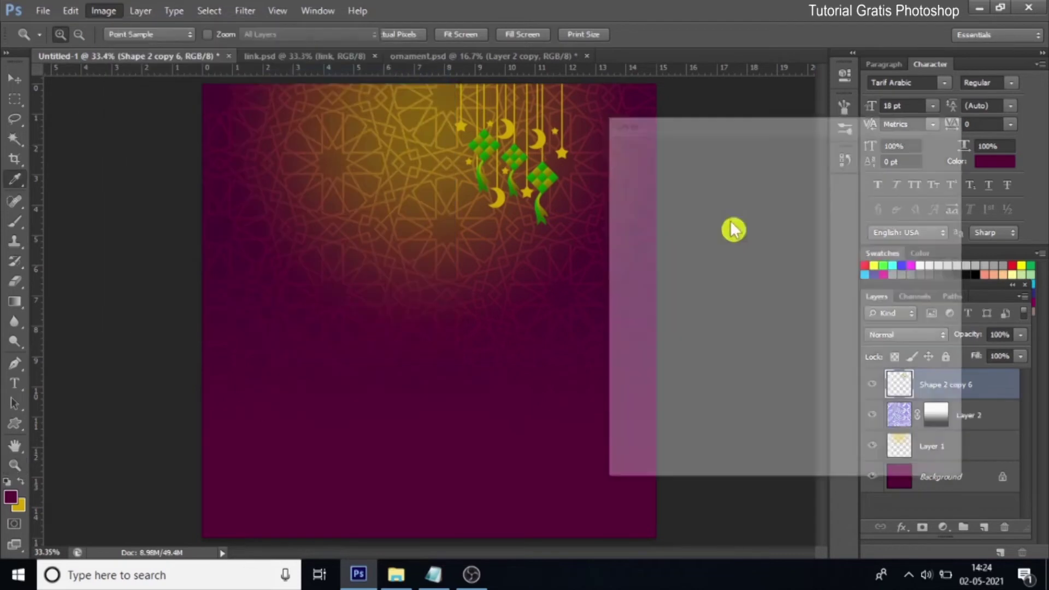
{"action": "left_click_drag", "start_coordinate": [762, 279], "coordinate": [749, 274]}
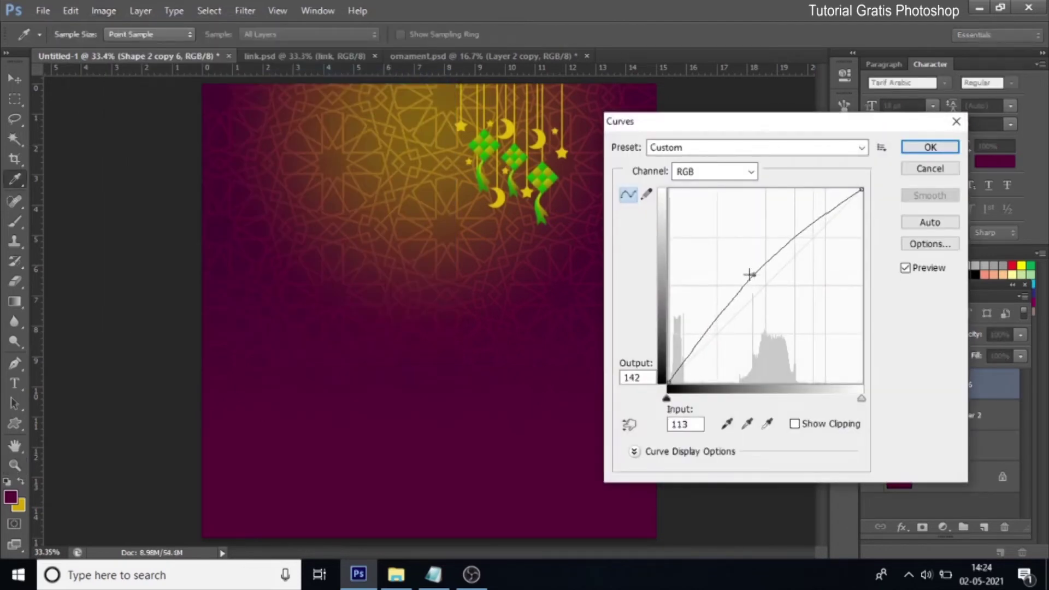
{"action": "left_click", "coordinate": [928, 146]}
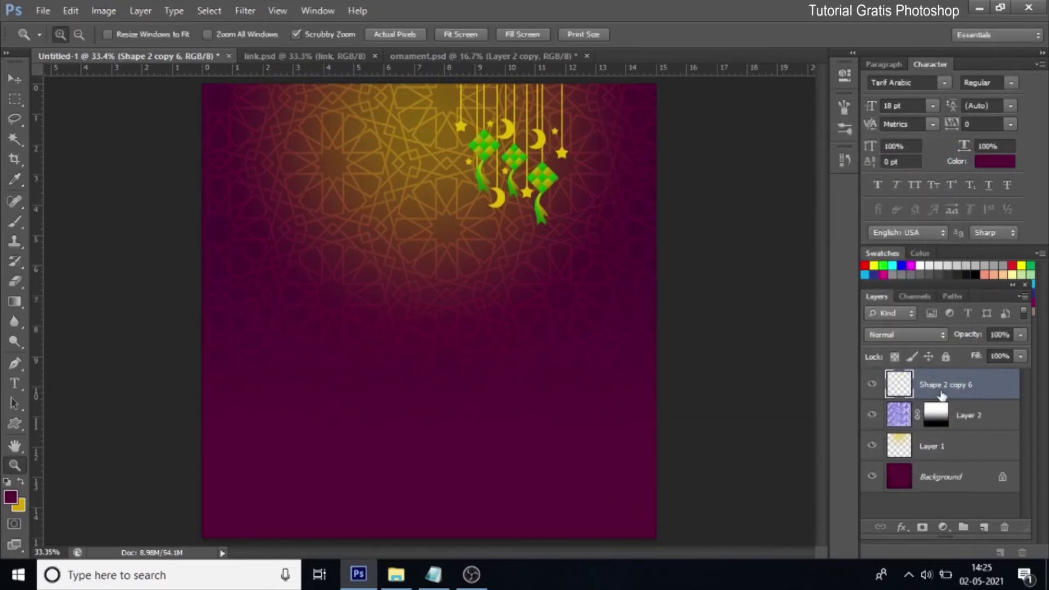
Step: Duplicate the ornament layer as Shape 2 copy 7 and flip it horizontally
{"action": "right_click", "coordinate": [944, 396]}
{"action": "left_click", "coordinate": [852, 81]}
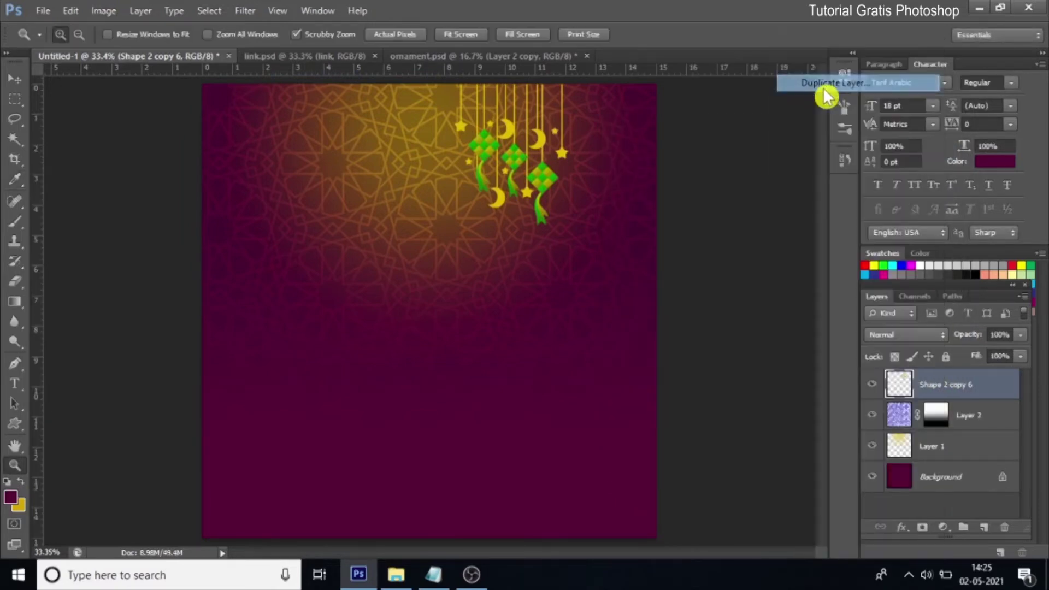
{"action": "left_click", "coordinate": [662, 172]}
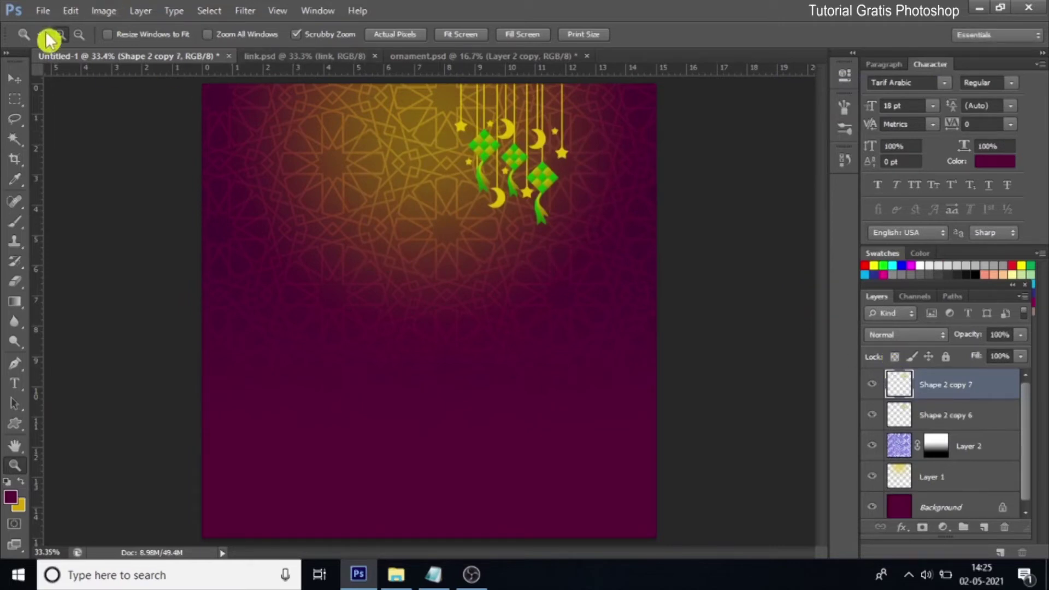
{"action": "left_click", "coordinate": [71, 12]}
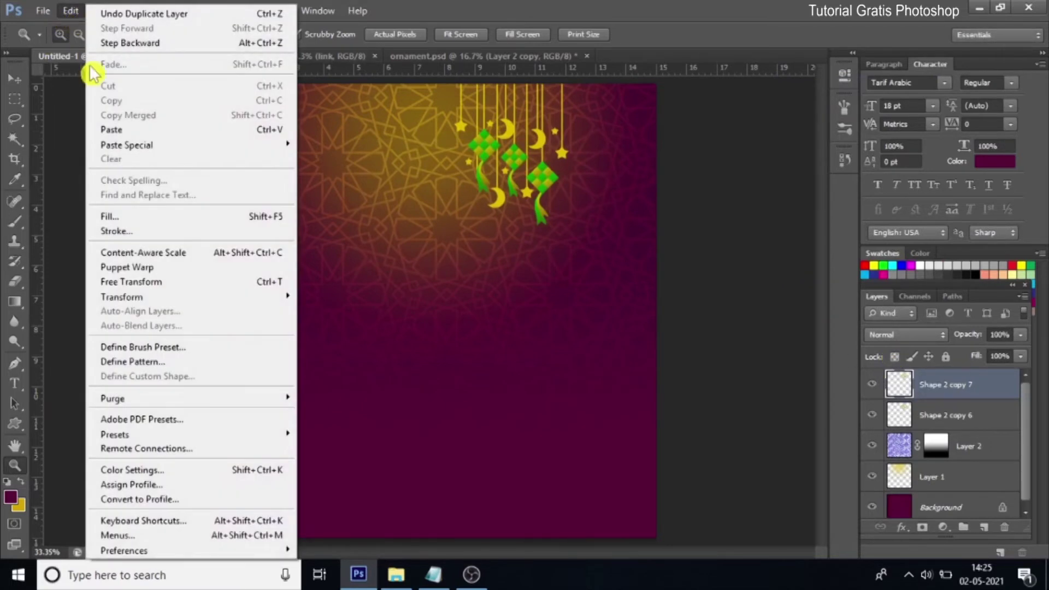
{"action": "mouse_move", "coordinate": [122, 297]}
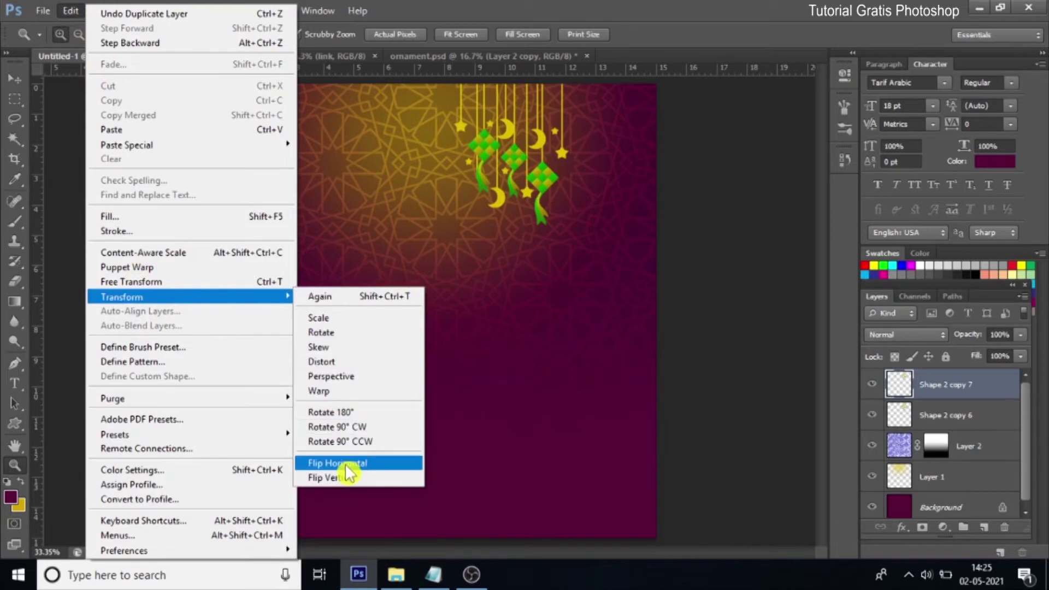
{"action": "left_click", "coordinate": [346, 463]}
Step: Position the mirrored copy just left of the originals and add Shape 2 copy 6 to the selection
{"action": "left_click", "coordinate": [14, 80]}
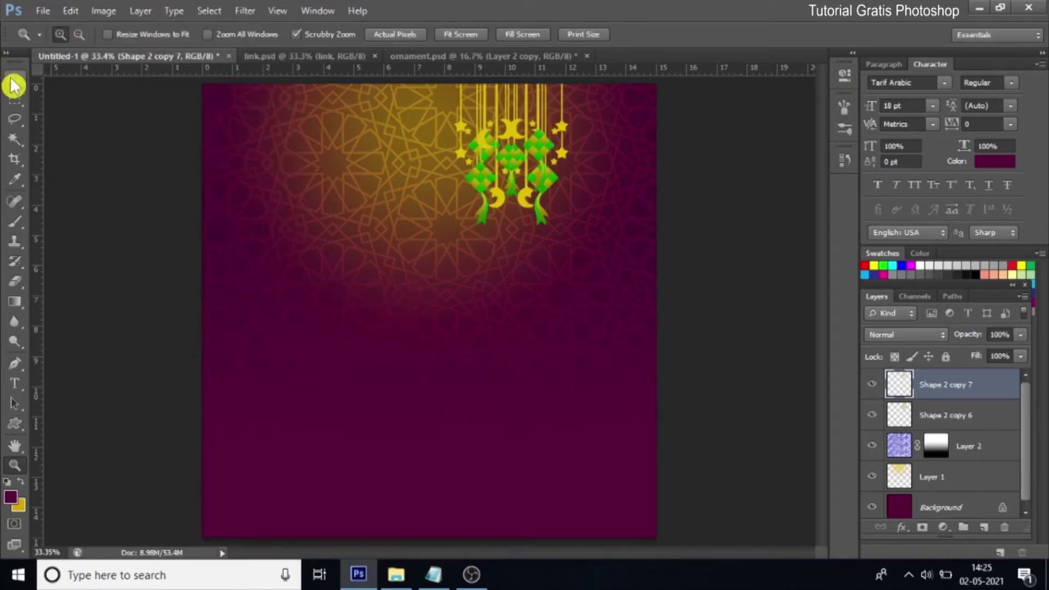
{"action": "left_click_drag", "start_coordinate": [515, 166], "coordinate": [425, 165]}
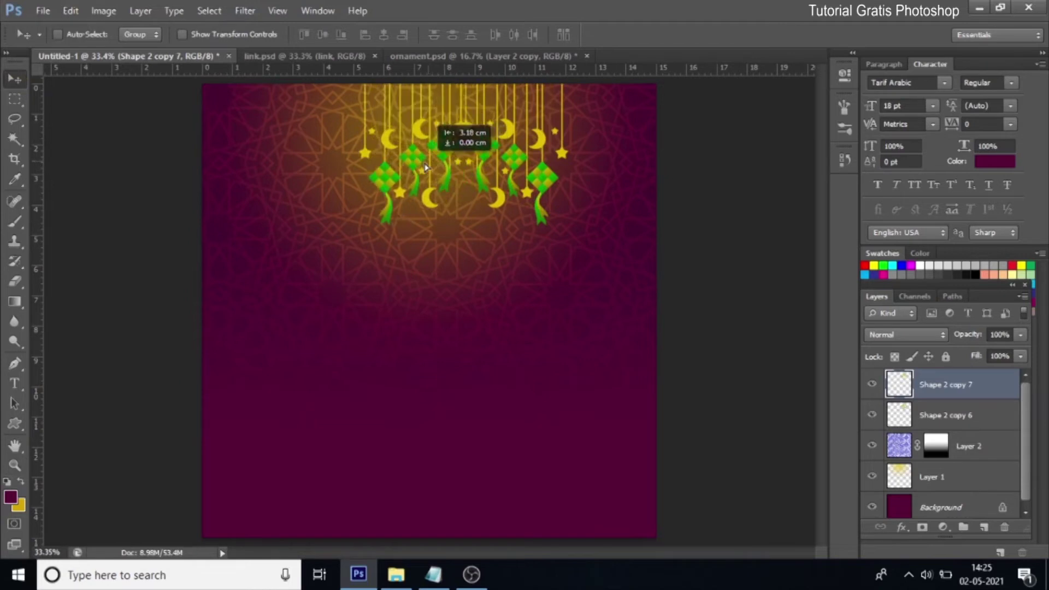
{"action": "key", "text": "shift+Right"}
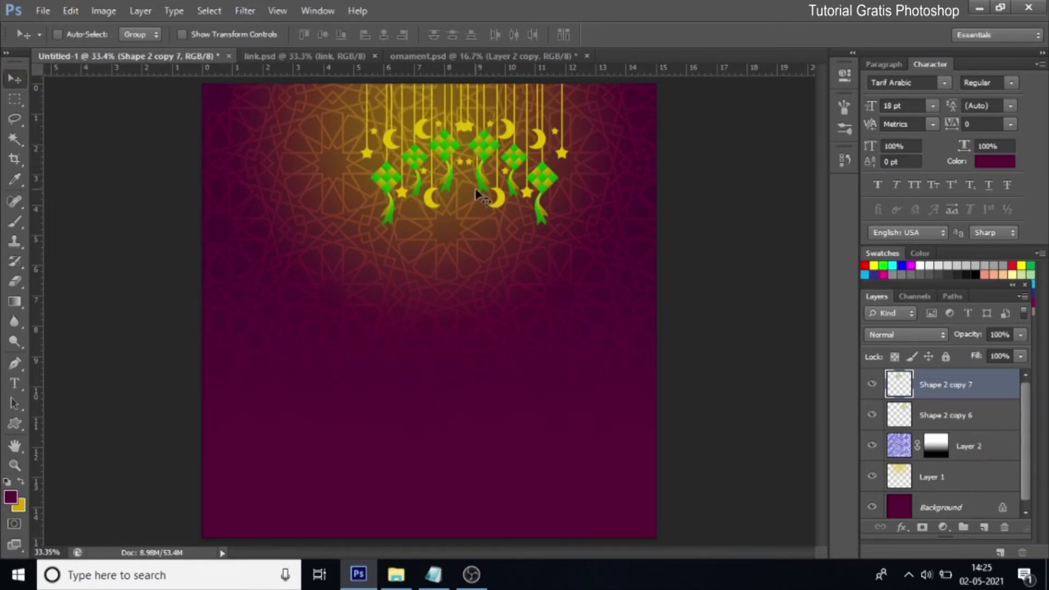
{"action": "key", "text": "shift+Right"}
{"action": "key", "text": "shift+Left"}
{"action": "key", "text": "shift+Left"}
{"action": "key", "text": "shift+Left"}
{"action": "key", "text": "shift+Left"}
{"action": "key", "text": "shift+Left"}
{"action": "key", "text": "Left"}
{"action": "key", "text": "Left"}
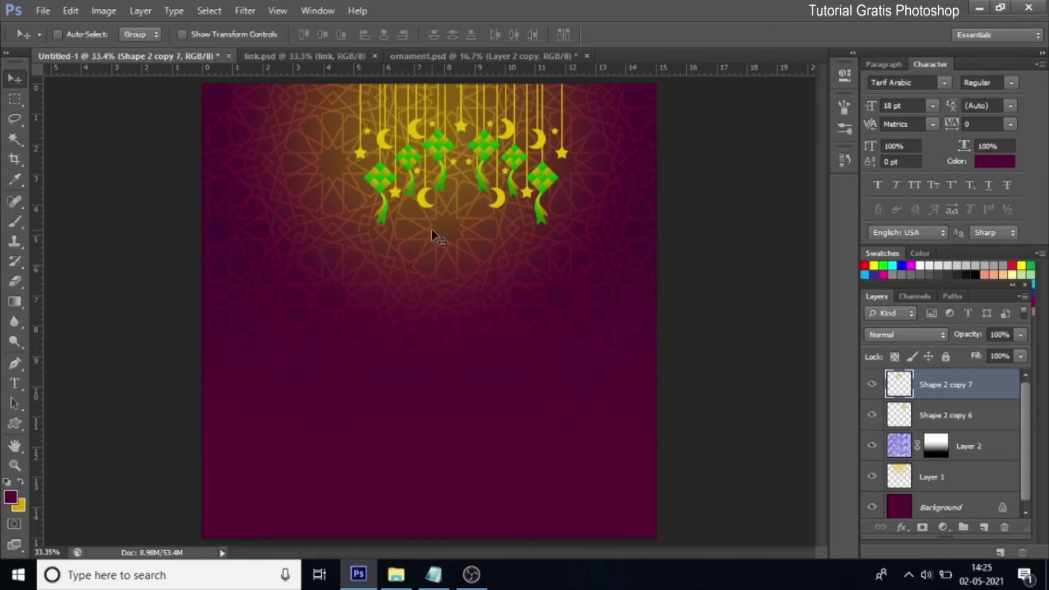
{"action": "left_click", "coordinate": [939, 416], "text": "shift"}
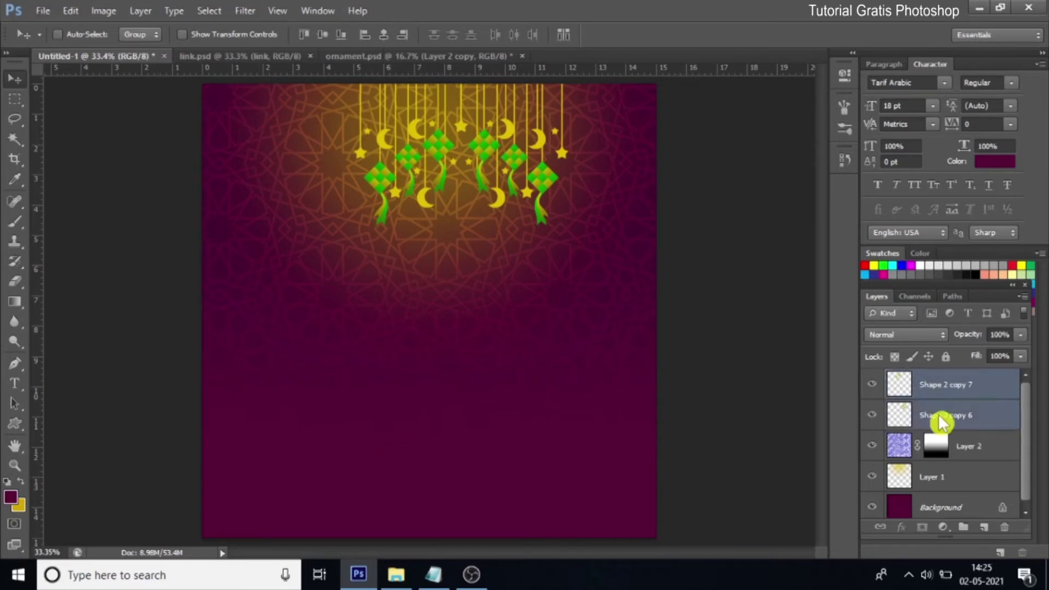
Step: Merge both ornament sets, lower the cluster to the upper middle, and marquee a thin band across the strings
{"action": "right_click", "coordinate": [934, 417]}
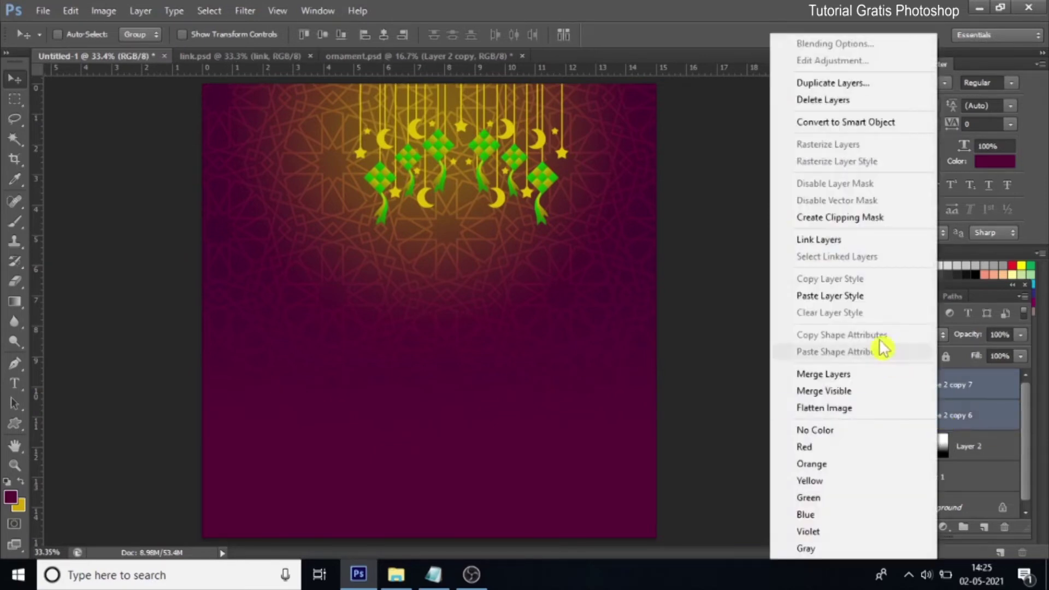
{"action": "left_click", "coordinate": [847, 375]}
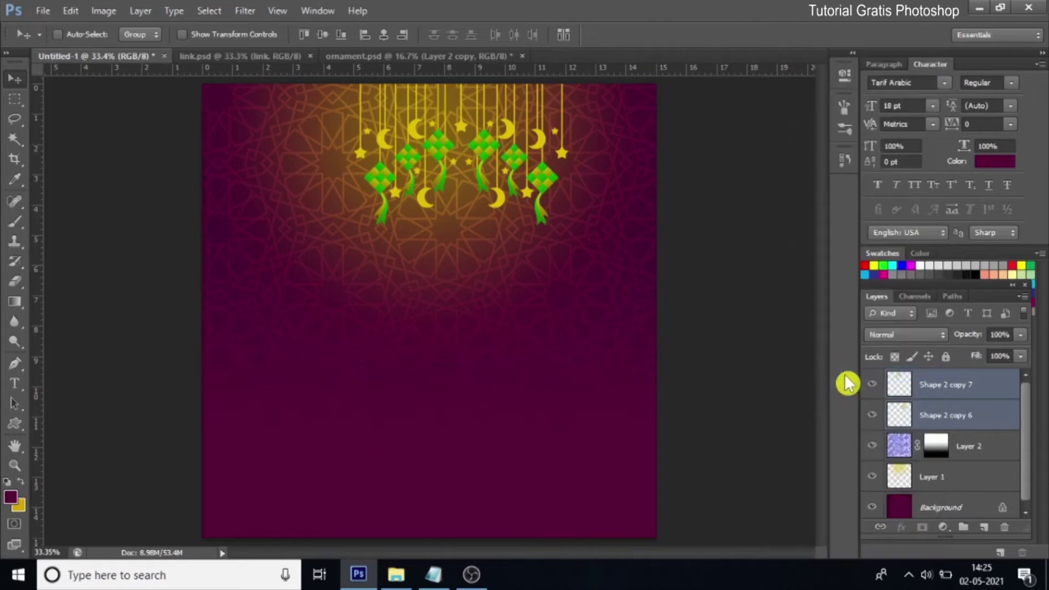
{"action": "left_click_drag", "start_coordinate": [467, 158], "coordinate": [477, 219]}
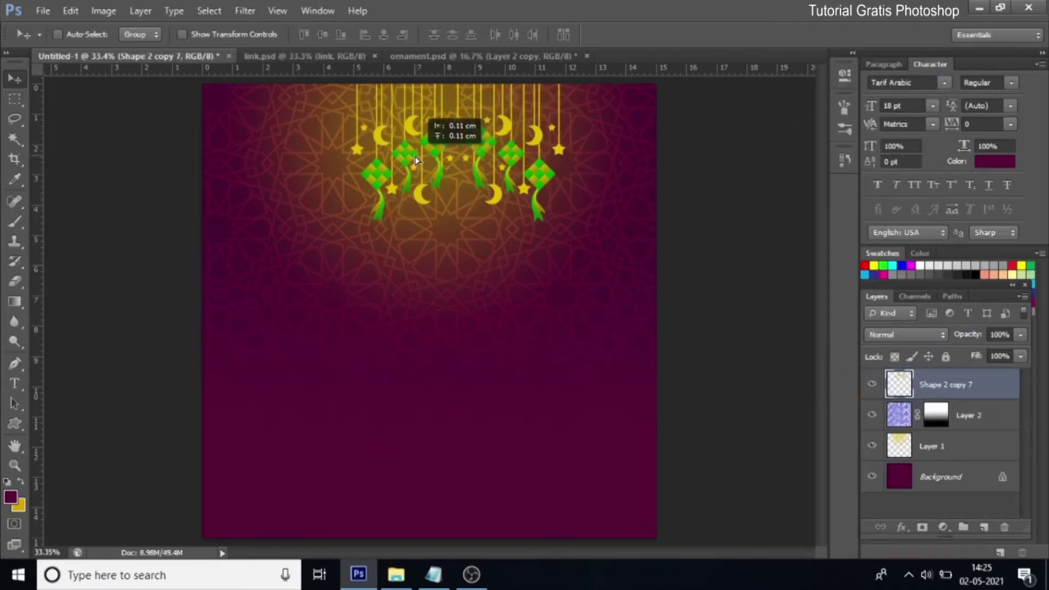
{"action": "left_click_drag", "start_coordinate": [477, 219], "coordinate": [473, 238]}
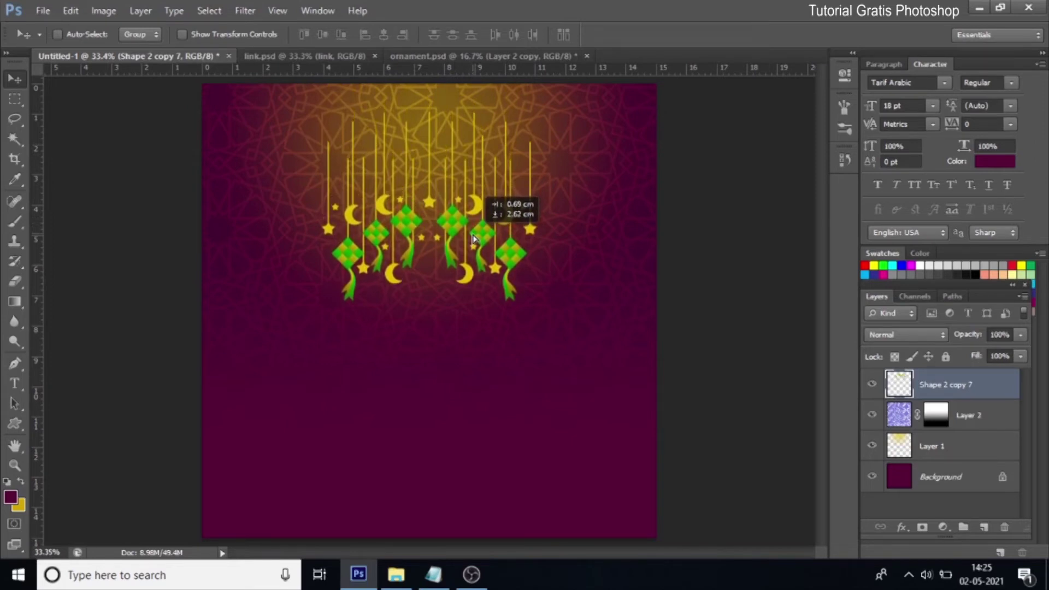
{"action": "left_click_drag", "start_coordinate": [473, 238], "coordinate": [473, 218]}
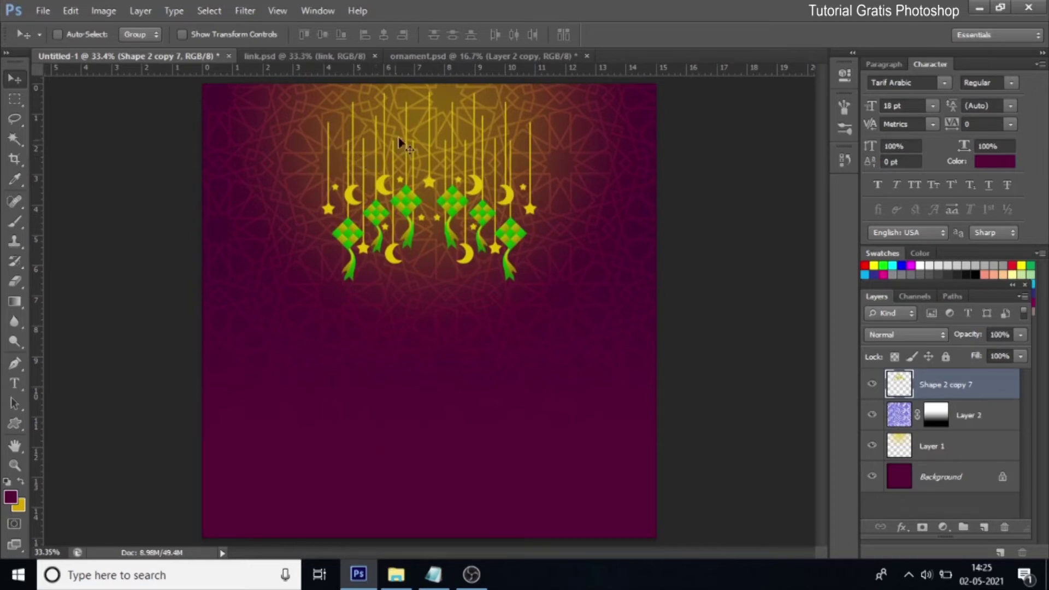
{"action": "left_click_drag", "start_coordinate": [444, 198], "coordinate": [442, 194]}
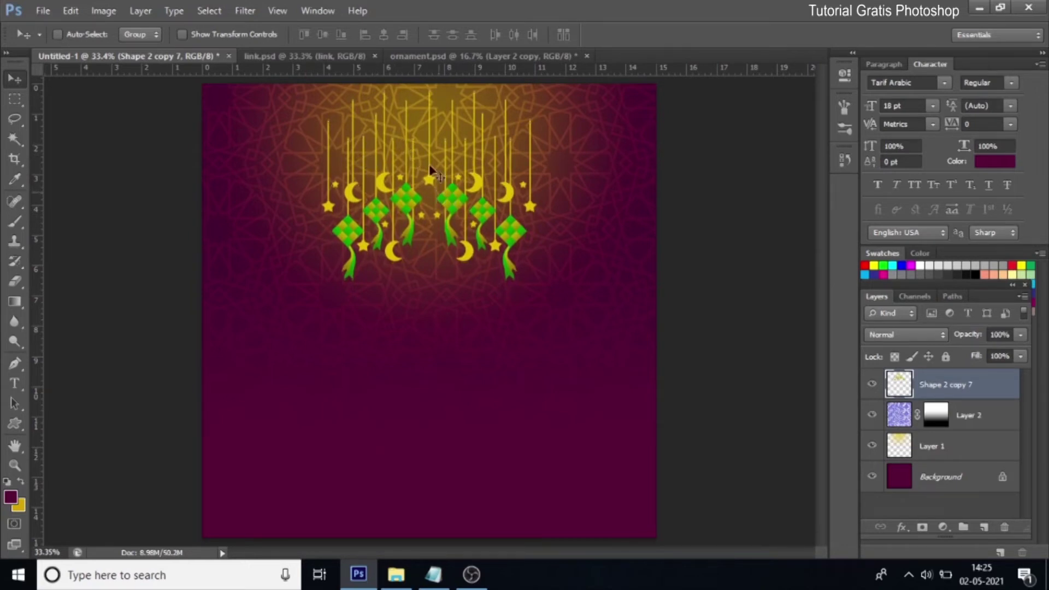
{"action": "left_click_drag", "start_coordinate": [15, 98], "coordinate": [69, 99]}
{"action": "left_click_drag", "start_coordinate": [307, 168], "coordinate": [576, 145]}
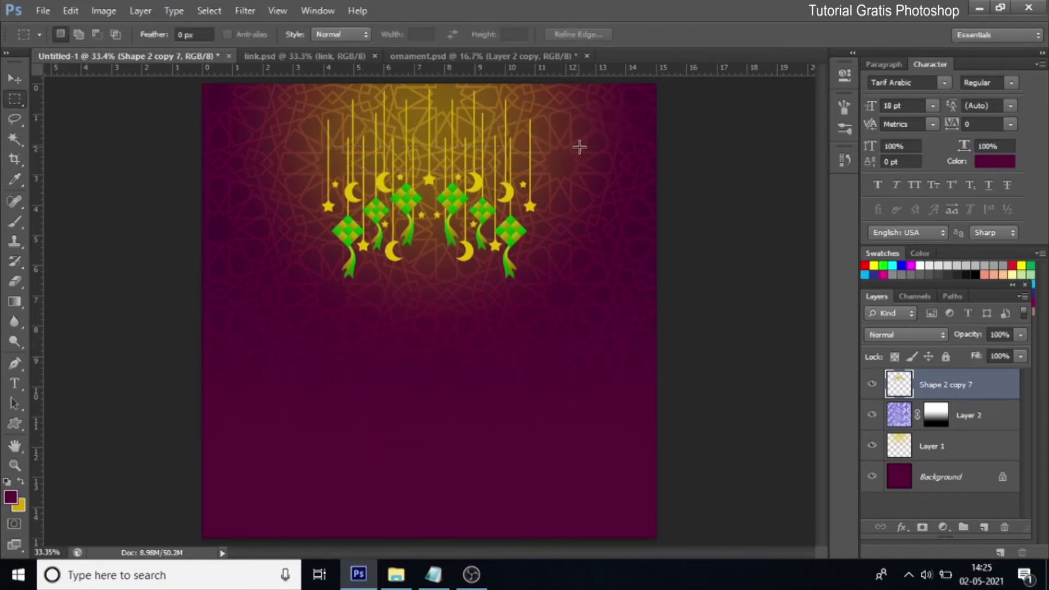
{"action": "key", "text": "ctrl+t"}
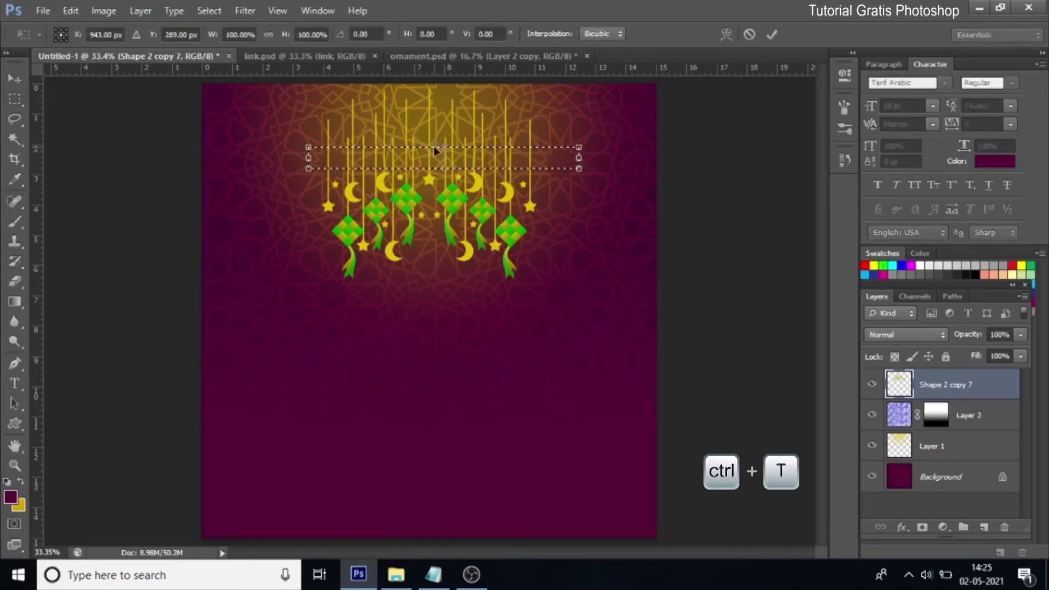
{"action": "left_click_drag", "start_coordinate": [444, 146], "coordinate": [442, 72]}
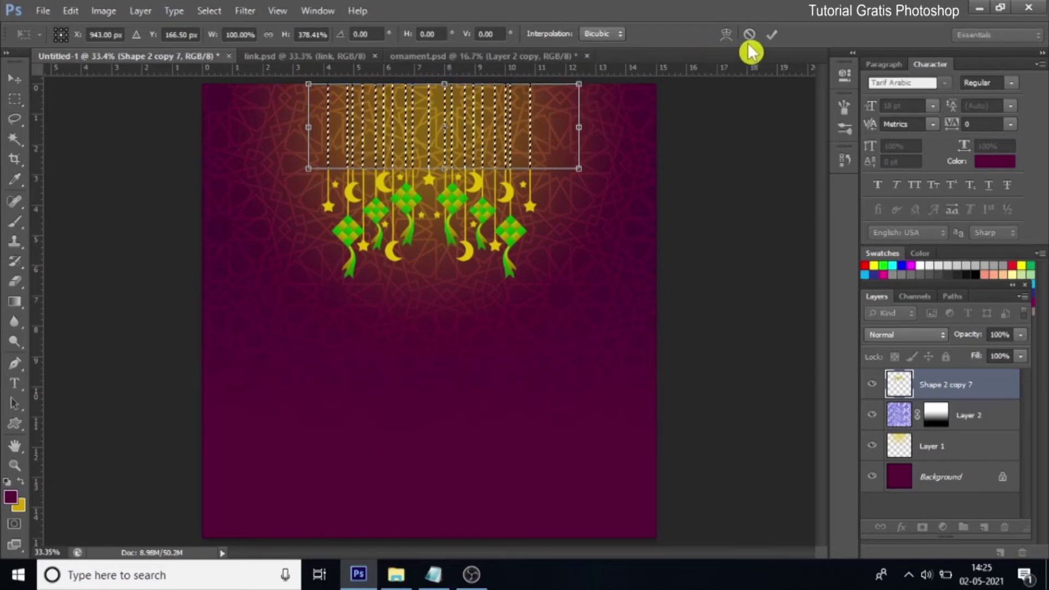
{"action": "left_click", "coordinate": [771, 35]}
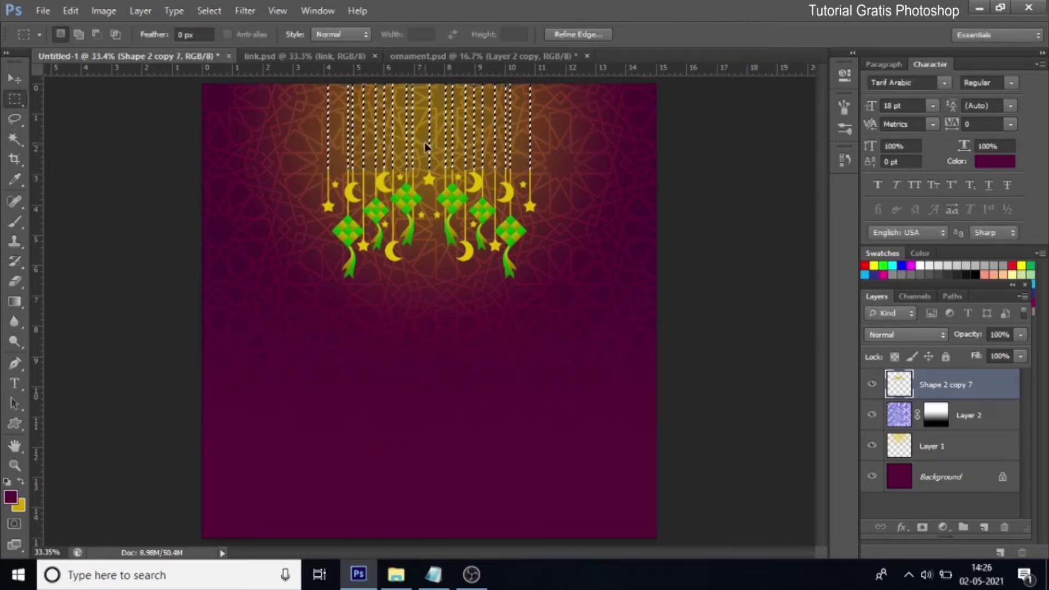
{"action": "key", "text": "ctrl+d"}
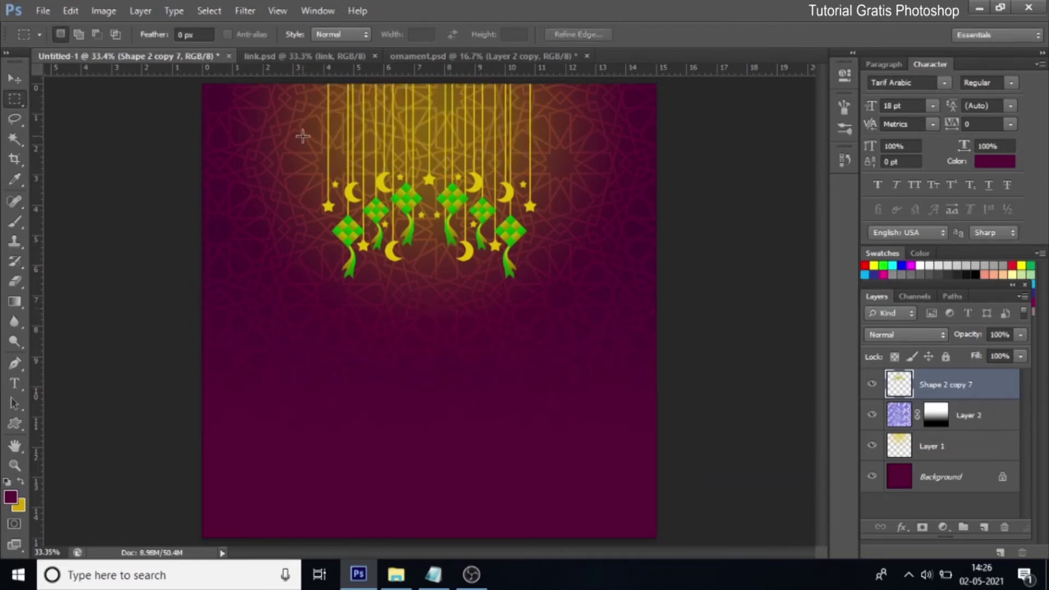
{"action": "left_click_drag", "start_coordinate": [196, 102], "coordinate": [323, 180]}
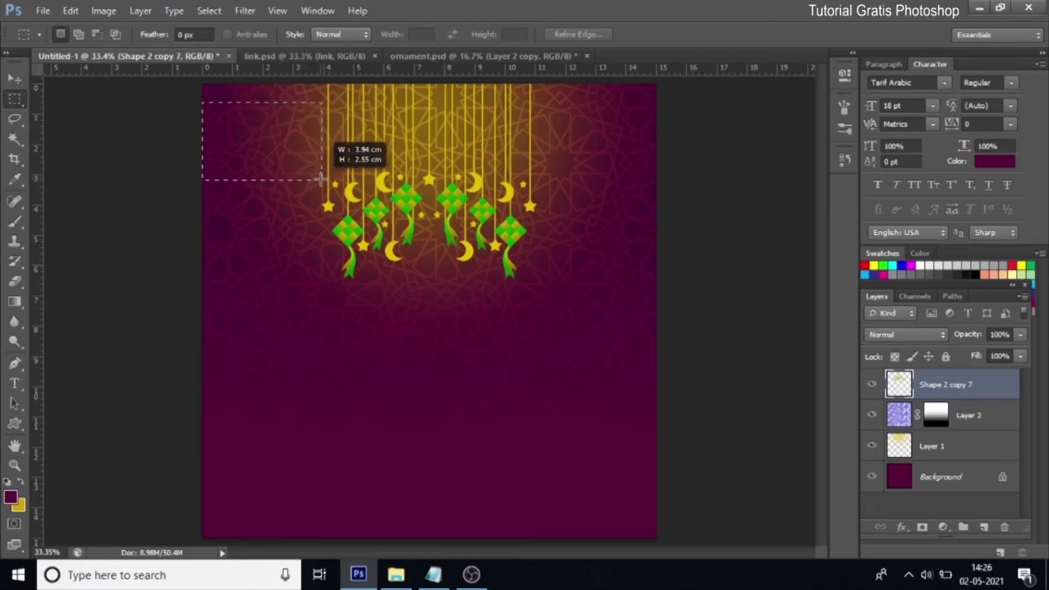
{"action": "mouse_move", "coordinate": [282, 160]}
{"action": "left_mouse_down"}
{"action": "mouse_move", "coordinate": [622, 176]}
{"action": "mouse_move", "coordinate": [613, 175]}
{"action": "left_mouse_up"}
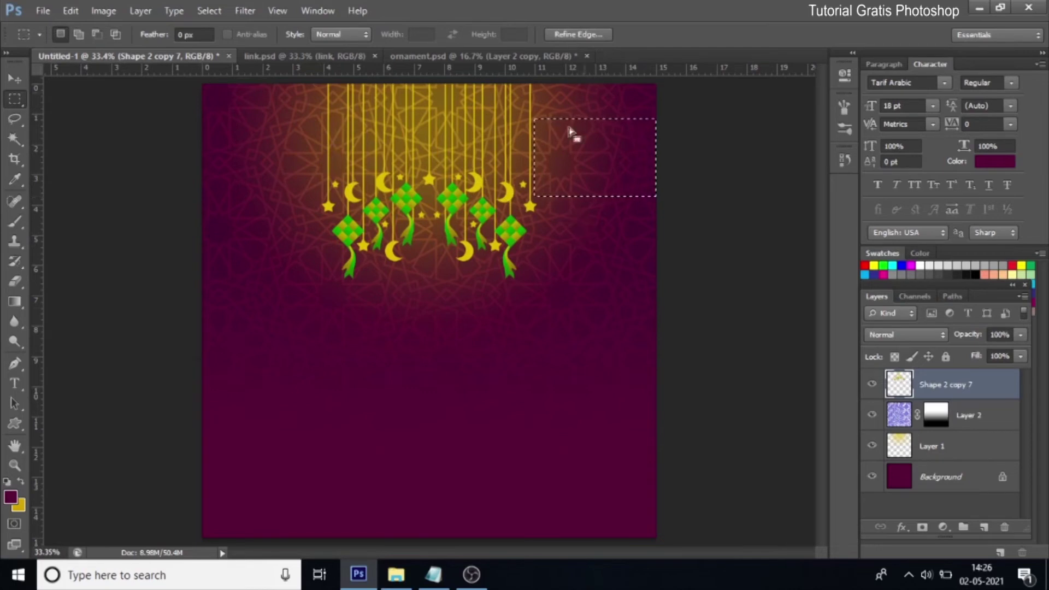
{"action": "left_click", "coordinate": [359, 205]}
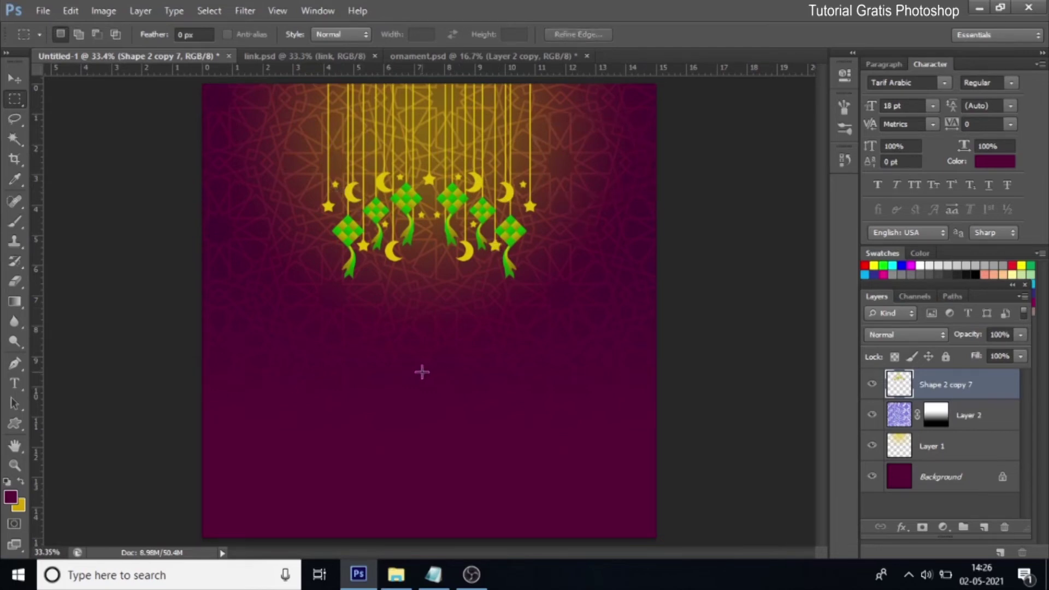
{"action": "left_click", "coordinate": [16, 80]}
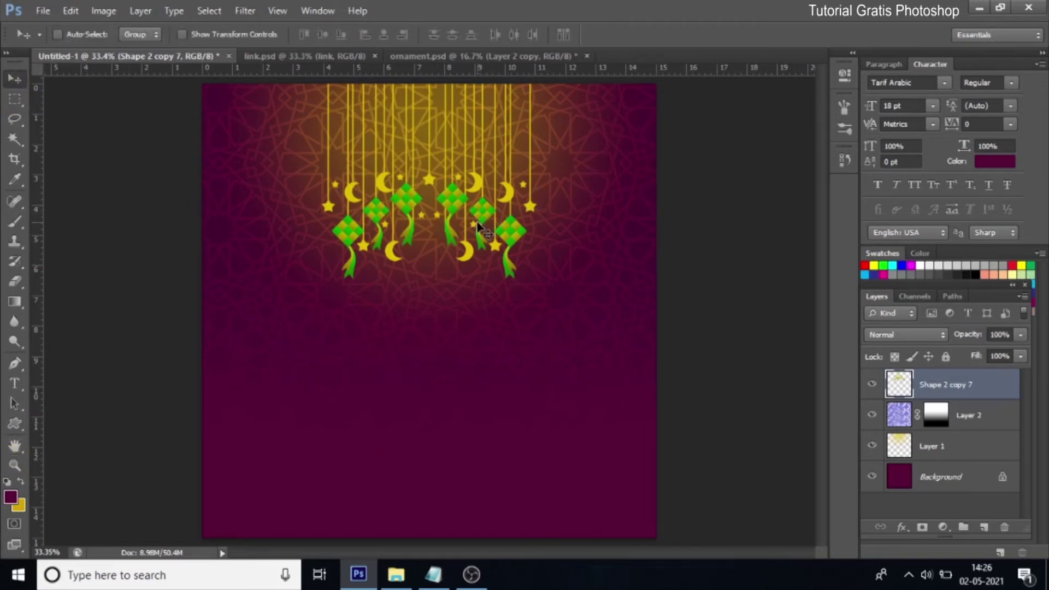
{"action": "key", "text": "z"}
{"action": "right_click", "coordinate": [365, 298]}
{"action": "key", "text": "Escape"}
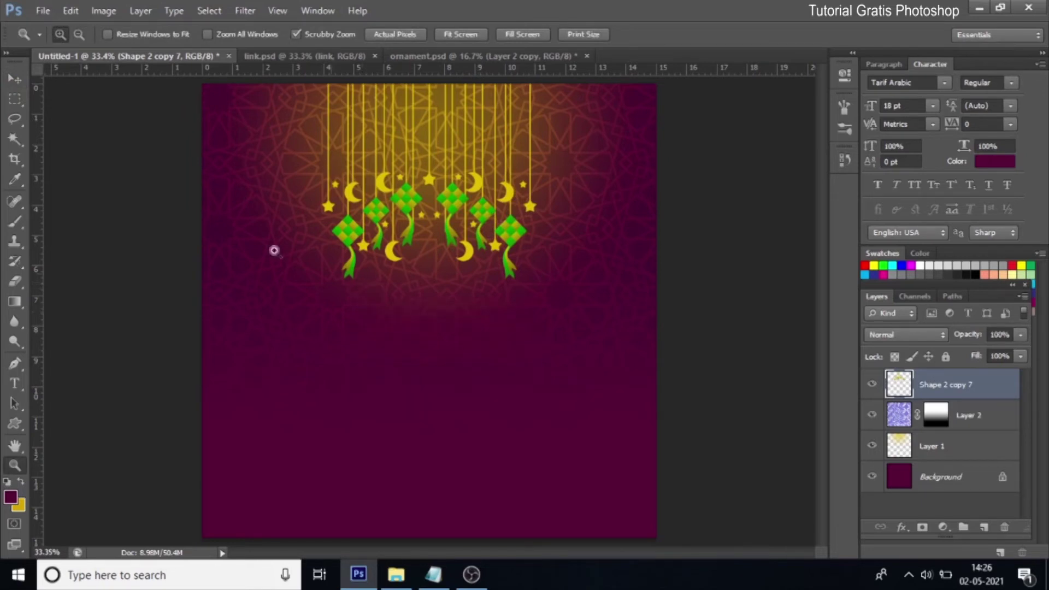
{"action": "left_click", "coordinate": [16, 79]}
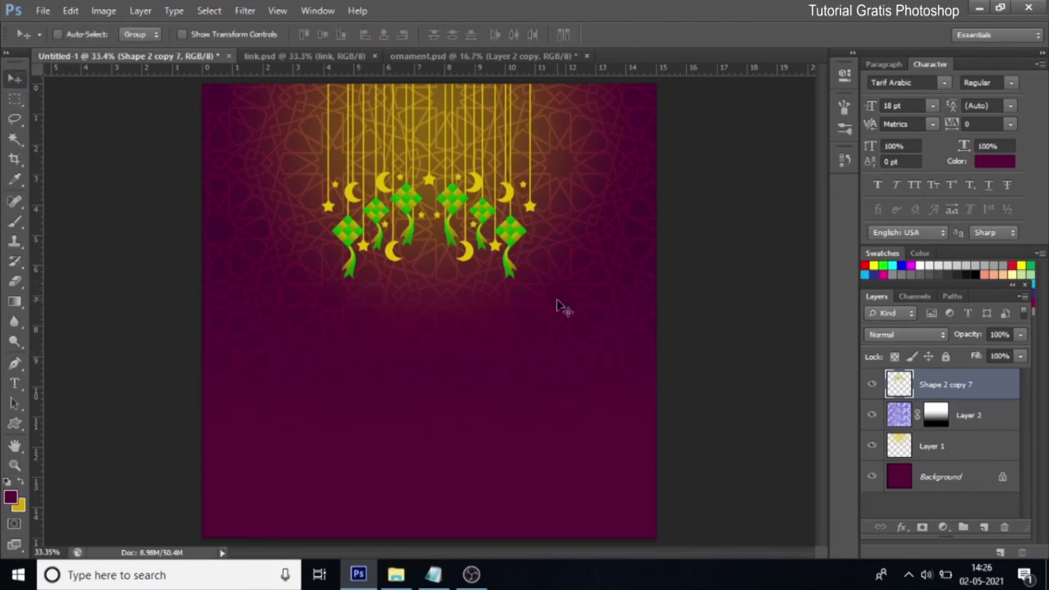
{"action": "left_click", "coordinate": [14, 98]}
{"action": "left_click", "coordinate": [83, 101]}
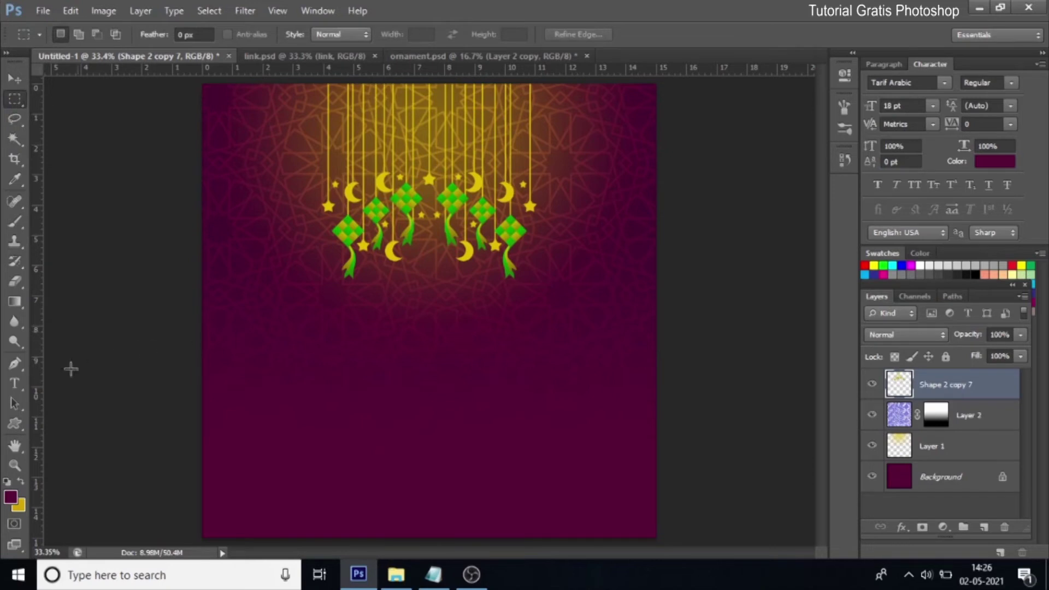
Step: Choose the Horizontal Type Tool with white (ffffff) text colour
{"action": "left_click", "coordinate": [15, 382]}
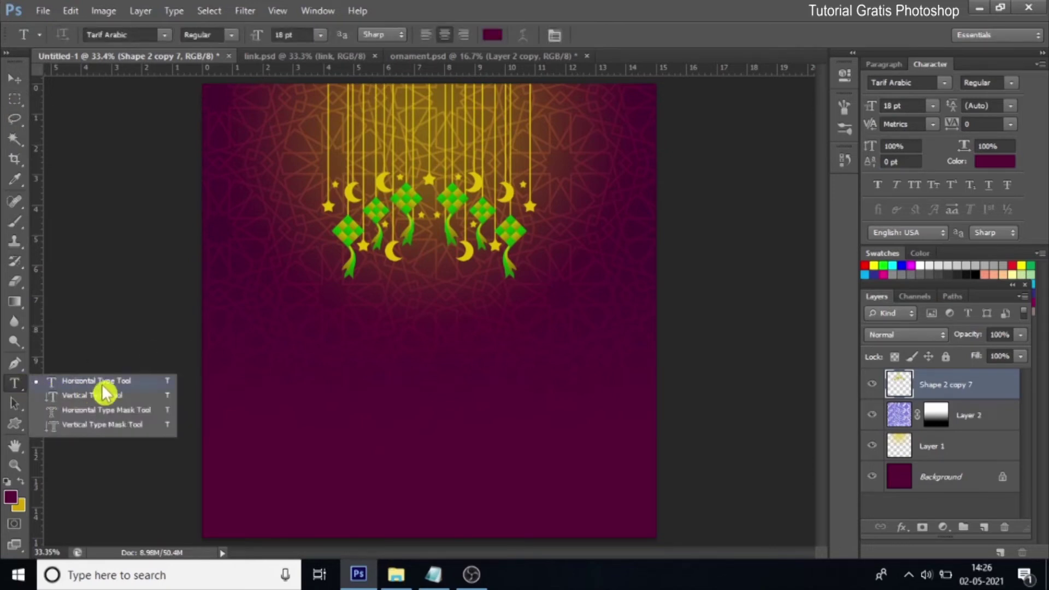
{"action": "left_click", "coordinate": [102, 385]}
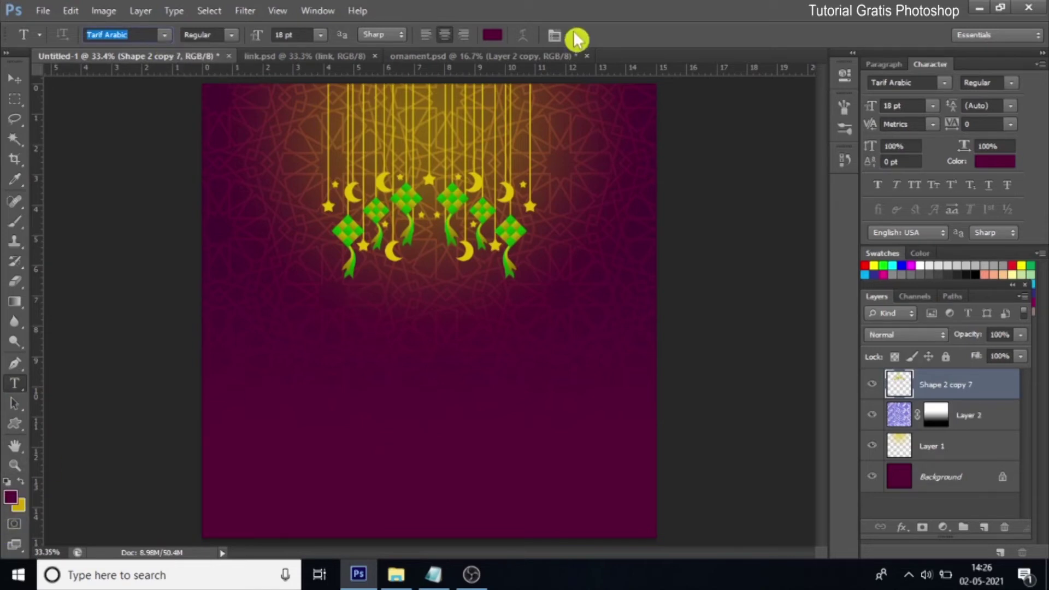
{"action": "left_click", "coordinate": [492, 36]}
{"action": "type", "text": "ffffff"}
{"action": "left_click", "coordinate": [960, 260]}
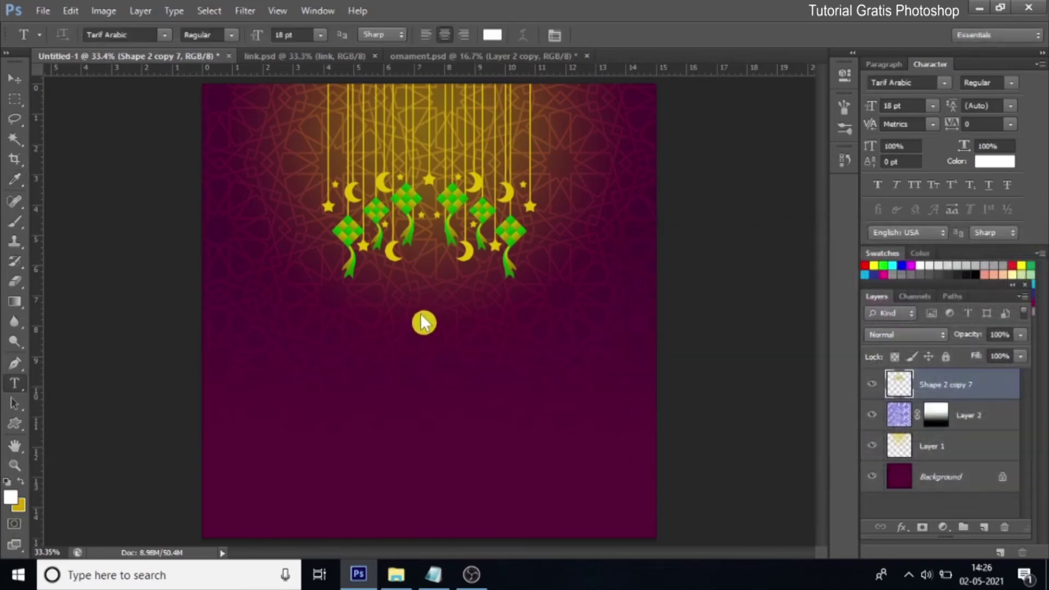
Step: Type 'Selamat Hari Raya' below the ornaments and scale it up to about 131%
{"action": "left_click", "coordinate": [422, 310]}
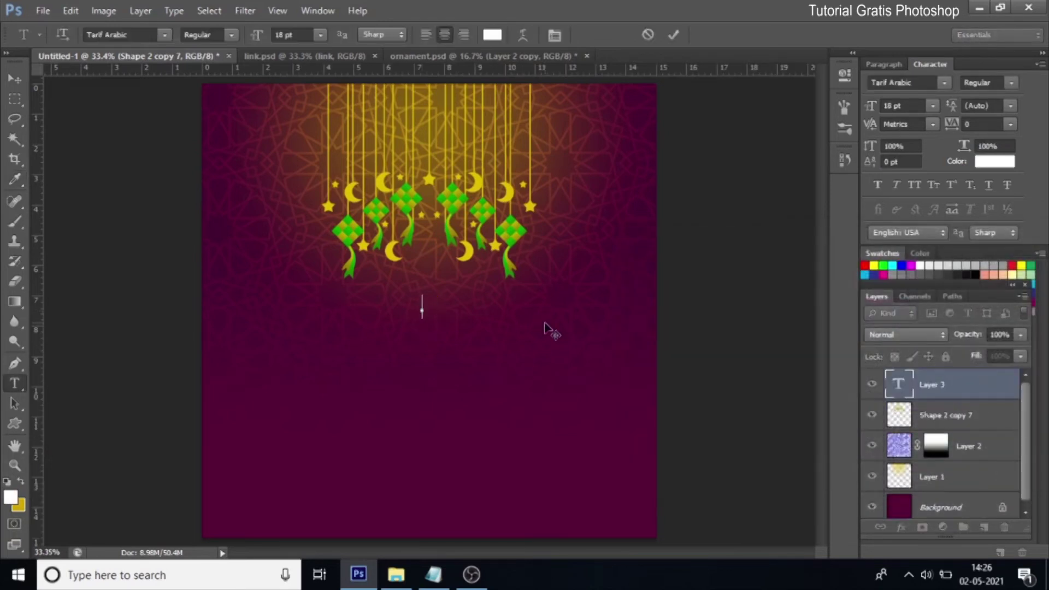
{"action": "type", "text": "SE"}
{"action": "type", "text": "lamatHari Raya"}
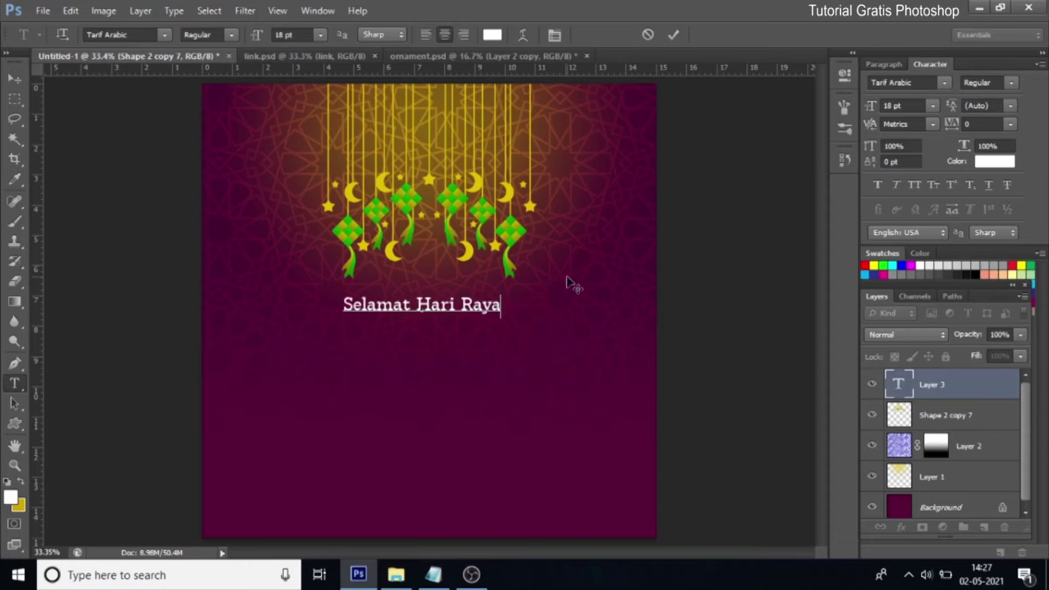
{"action": "left_click", "coordinate": [15, 87]}
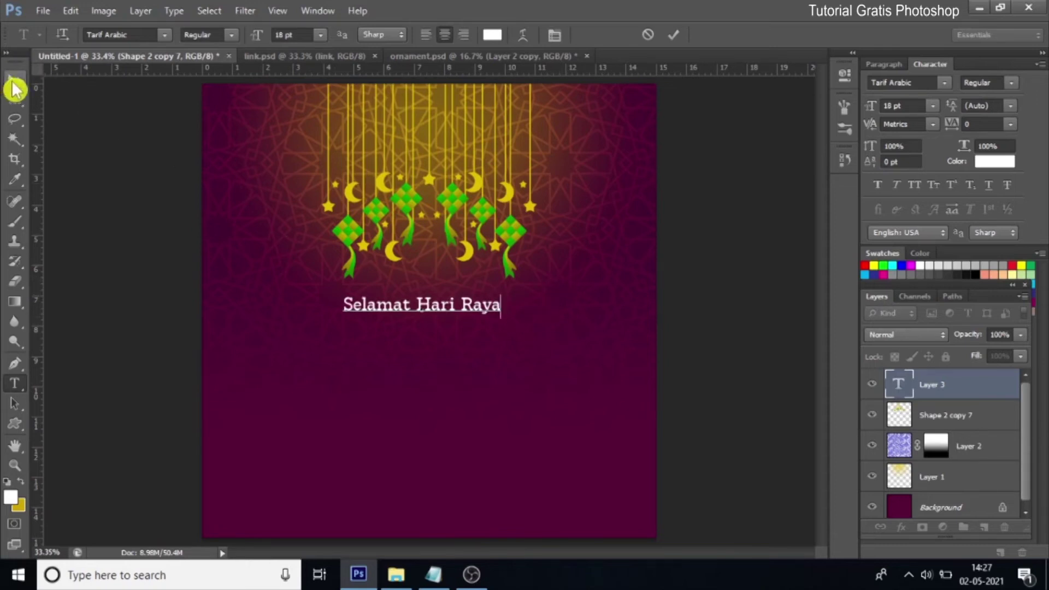
{"action": "left_click", "coordinate": [507, 355]}
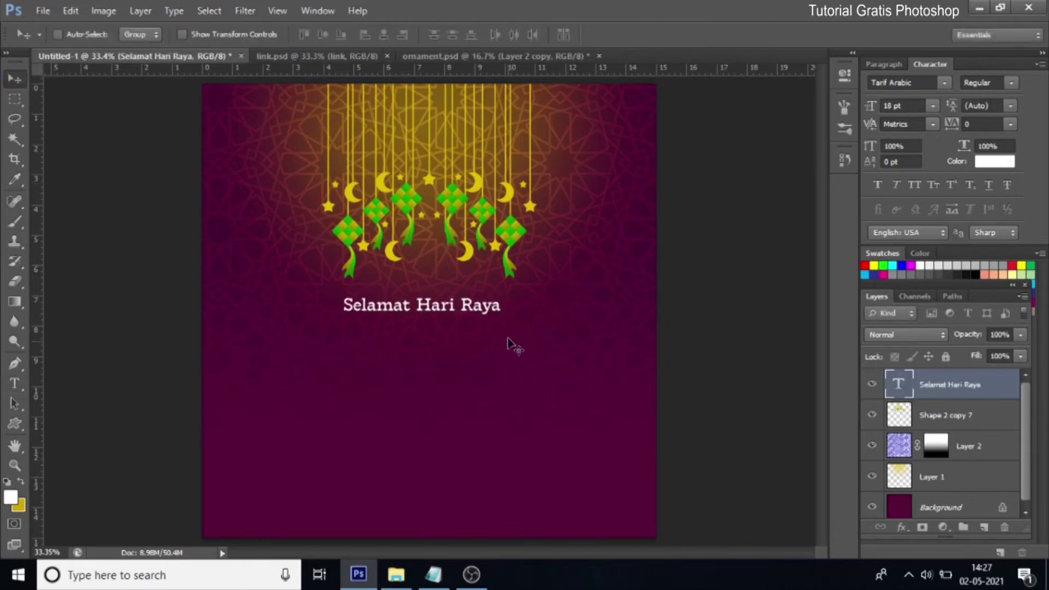
{"action": "key", "text": "ctrl+t"}
{"action": "left_click_drag", "start_coordinate": [502, 289], "coordinate": [529, 286]}
{"action": "left_click", "coordinate": [771, 34]}
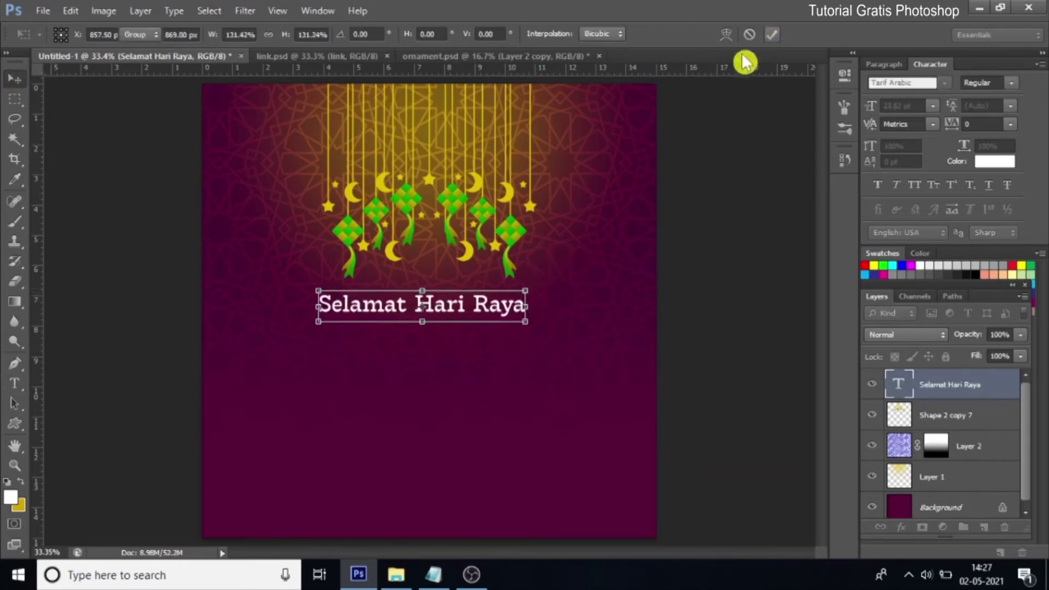
{"action": "left_click_drag", "start_coordinate": [474, 306], "coordinate": [474, 305]}
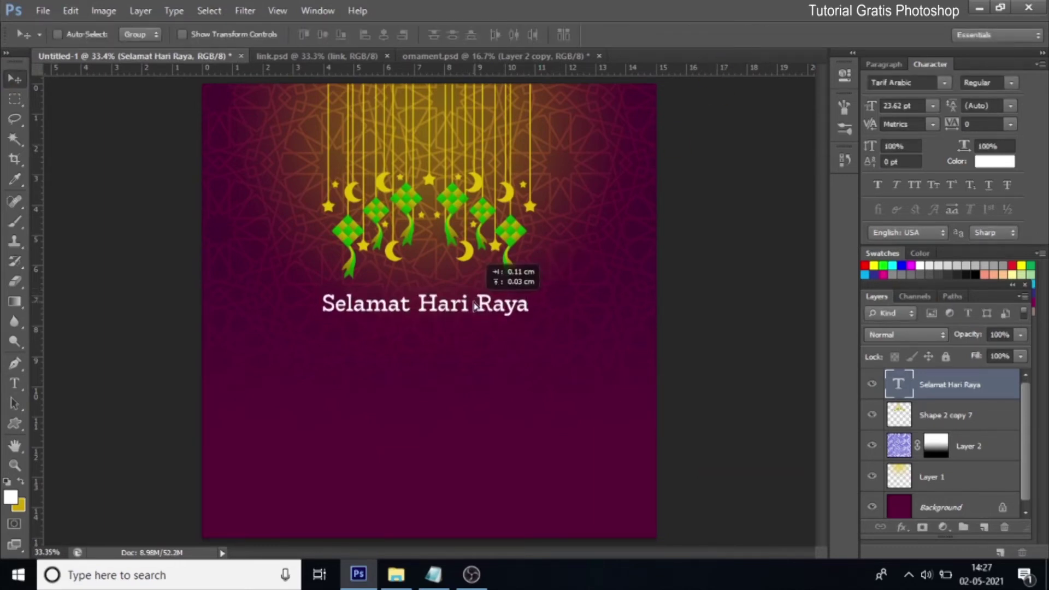
Step: Duplicate the Selamat Hari Raya layer and move the copy below the original
{"action": "right_click", "coordinate": [943, 383]}
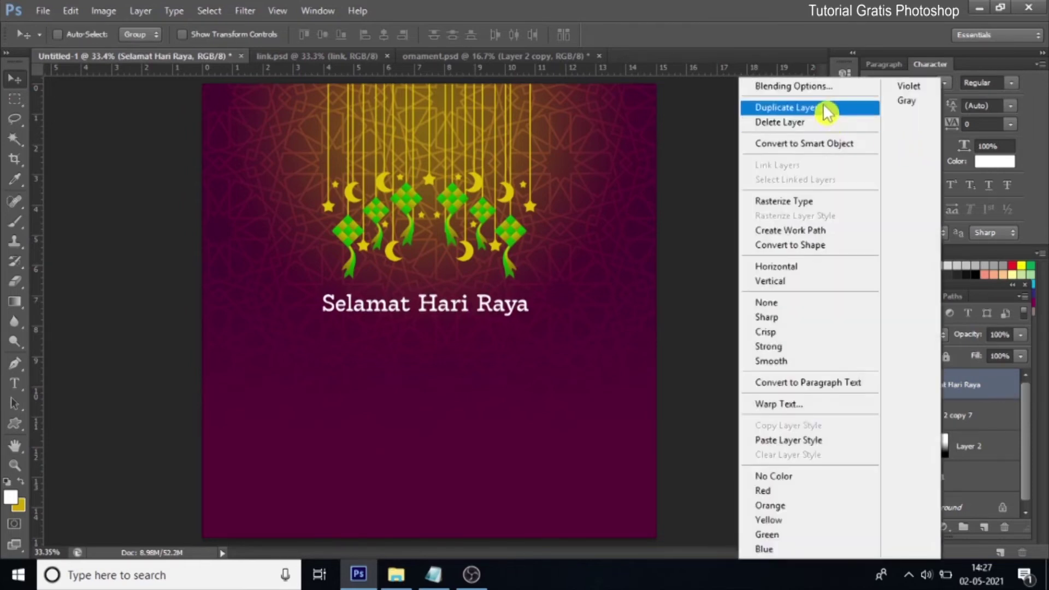
{"action": "left_click", "coordinate": [819, 108]}
{"action": "left_click", "coordinate": [666, 171]}
{"action": "left_click_drag", "start_coordinate": [432, 317], "coordinate": [431, 348]}
Step: Retype the copy as 'Idul Fitri' and set it in the Arabela font
{"action": "left_click", "coordinate": [15, 383]}
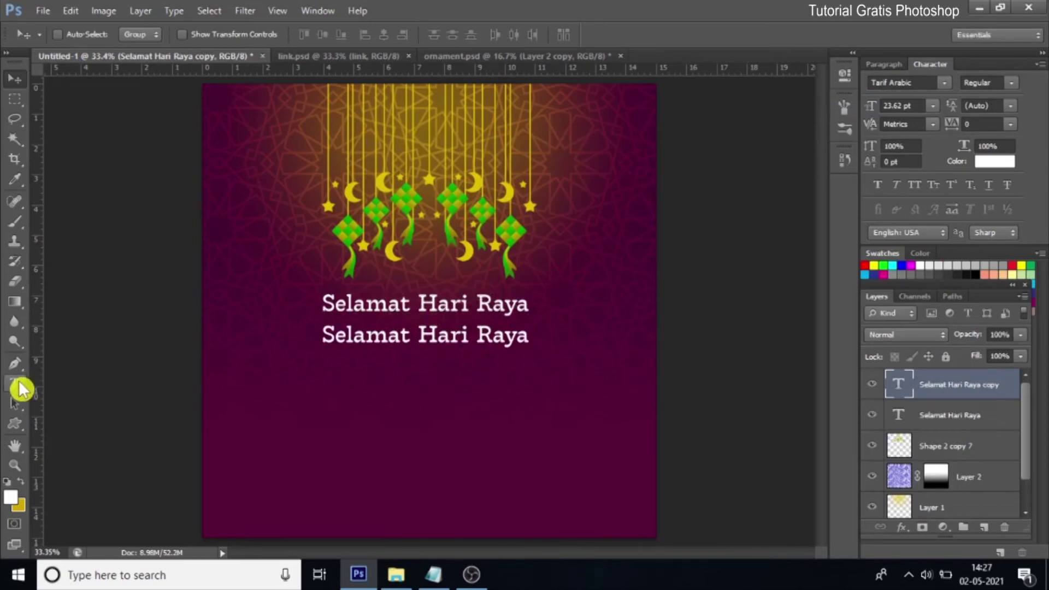
{"action": "left_click", "coordinate": [103, 391]}
{"action": "left_click", "coordinate": [323, 335]}
{"action": "key", "text": "ctrl+a"}
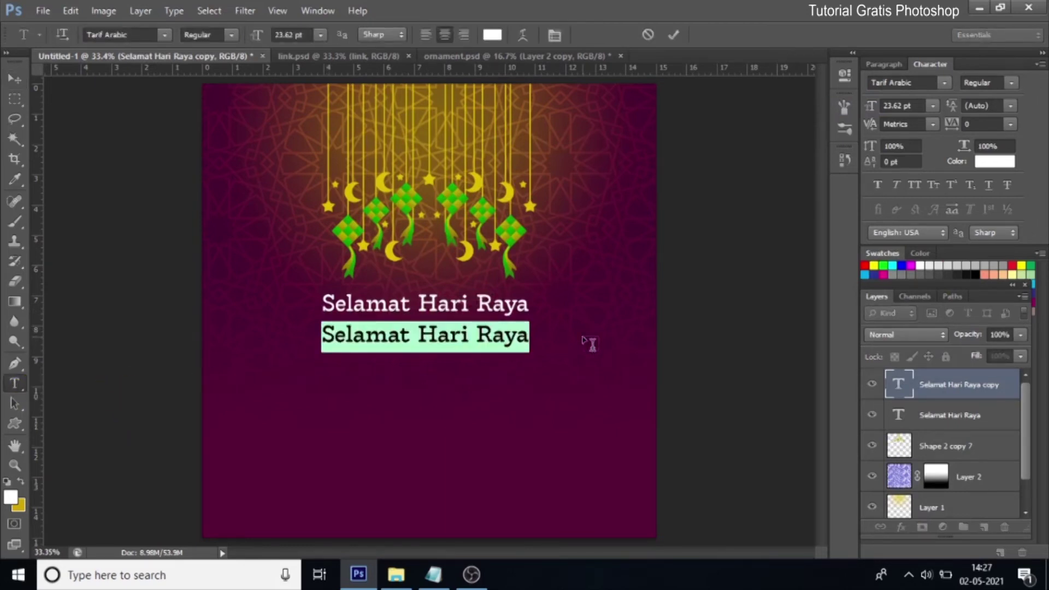
{"action": "key", "text": "ctrl+h"}
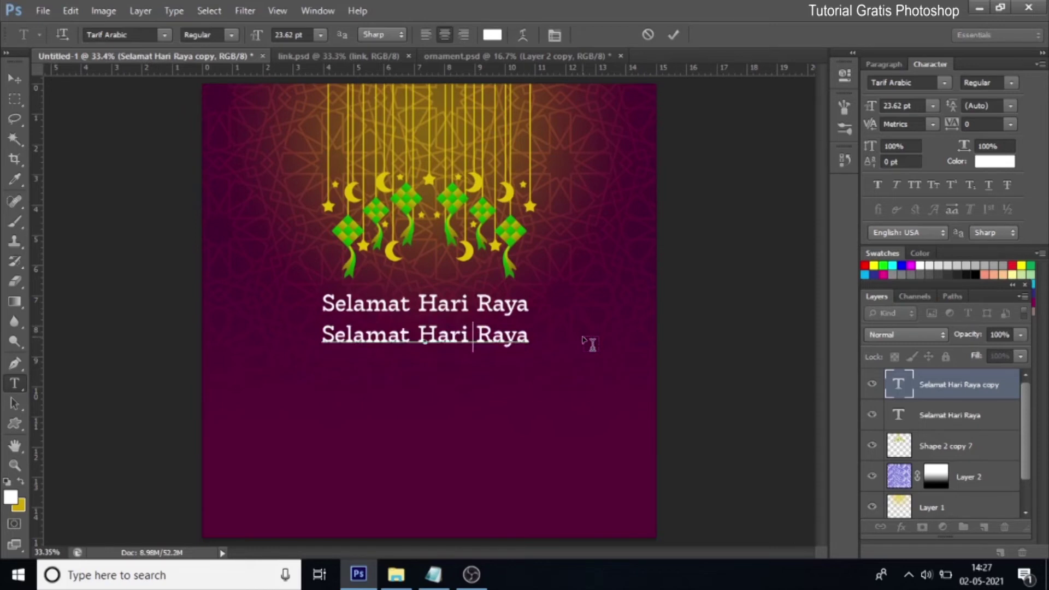
{"action": "type", "text": "Idul Fitri"}
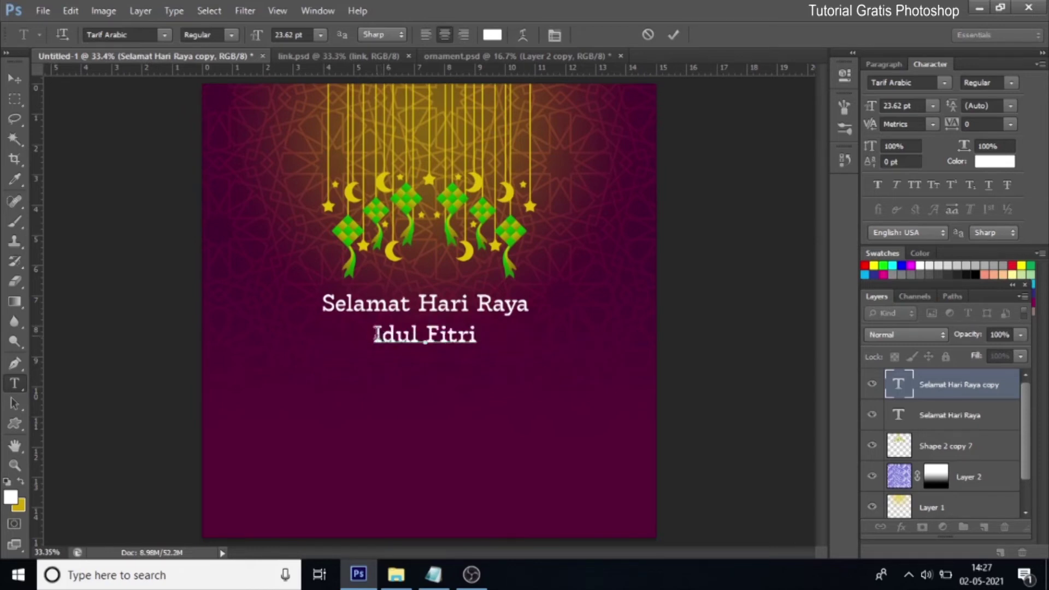
{"action": "left_click_drag", "start_coordinate": [376, 334], "coordinate": [514, 337]}
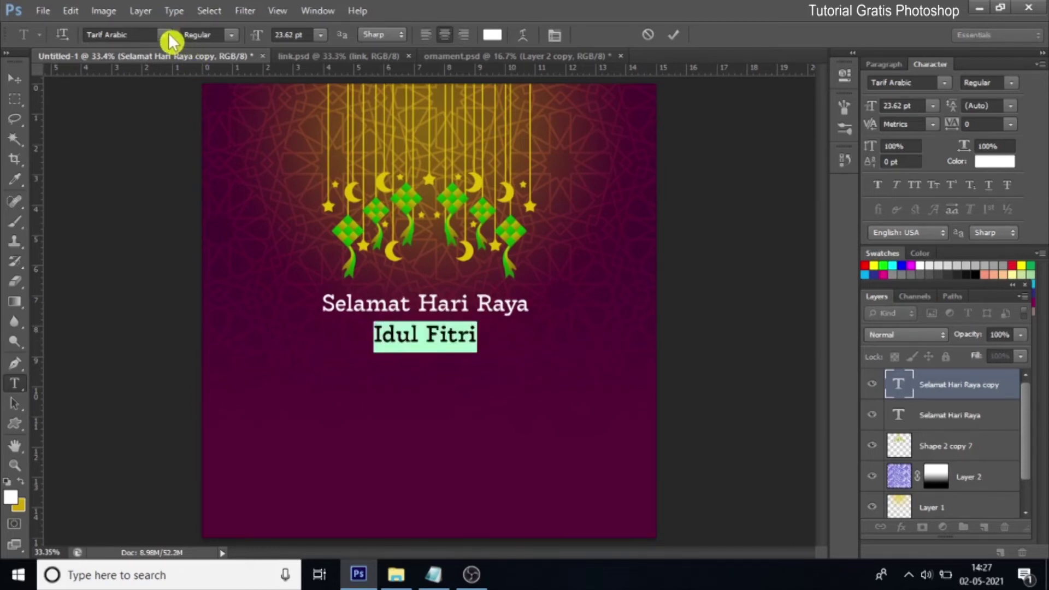
{"action": "left_click", "coordinate": [164, 35]}
{"action": "left_click_drag", "start_coordinate": [334, 528], "coordinate": [352, 62]}
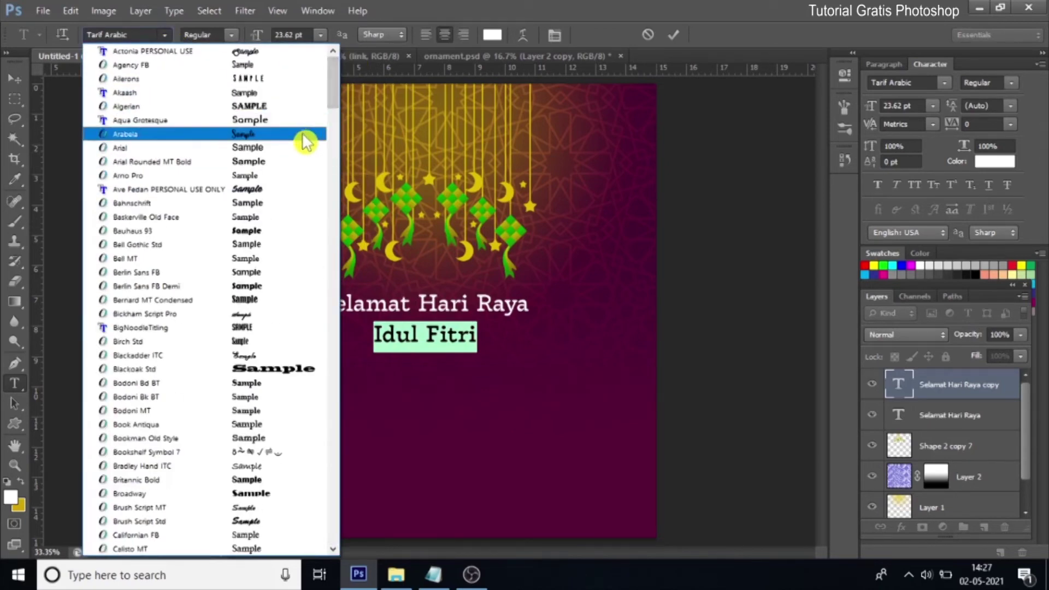
{"action": "left_click", "coordinate": [304, 133]}
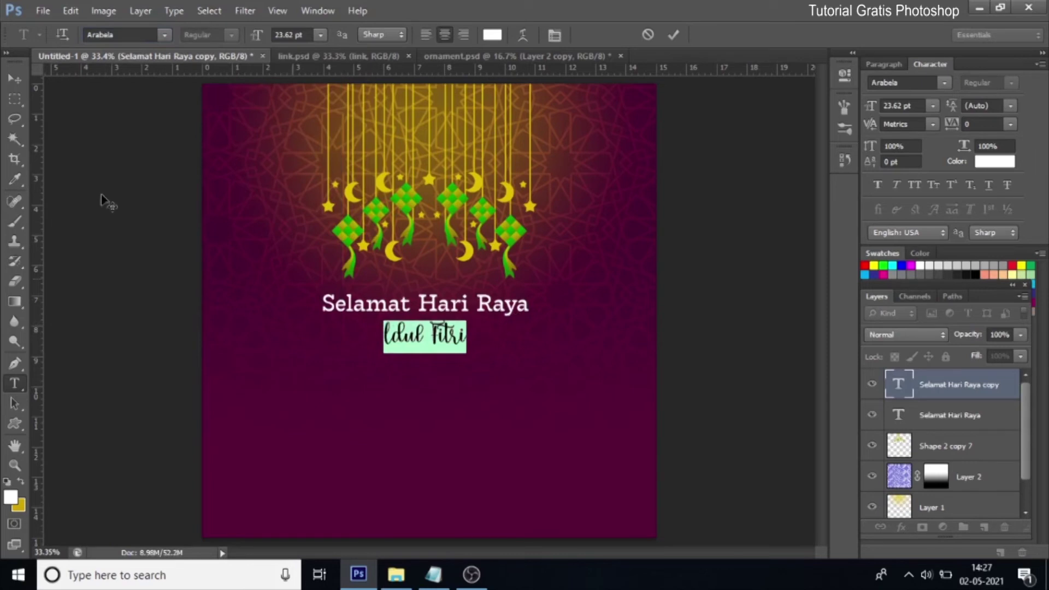
Step: Scale 'Idul Fitri' up about 313% and place it just below the greeting
{"action": "left_click", "coordinate": [15, 82]}
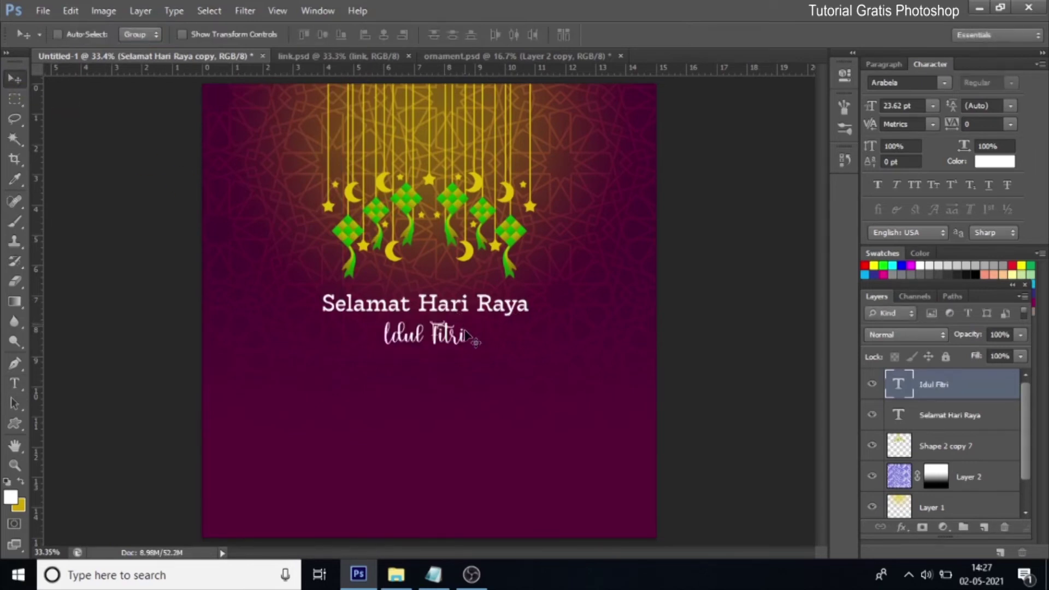
{"action": "key", "text": "ctrl+t"}
{"action": "left_click_drag", "start_coordinate": [472, 357], "coordinate": [551, 415]}
{"action": "left_click_drag", "start_coordinate": [508, 352], "coordinate": [508, 382]}
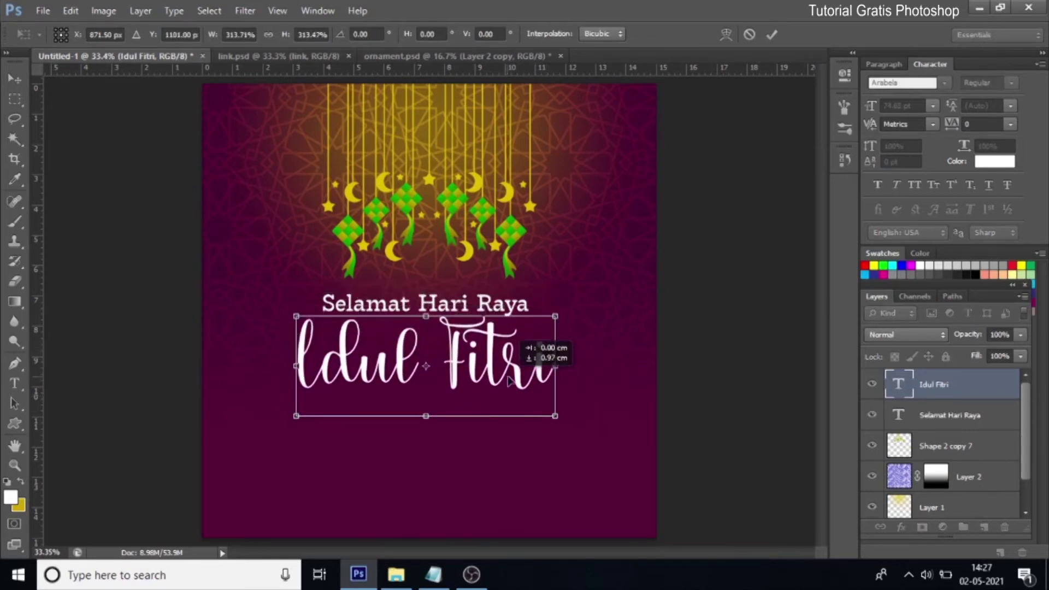
{"action": "left_click_drag", "start_coordinate": [508, 381], "coordinate": [508, 383]}
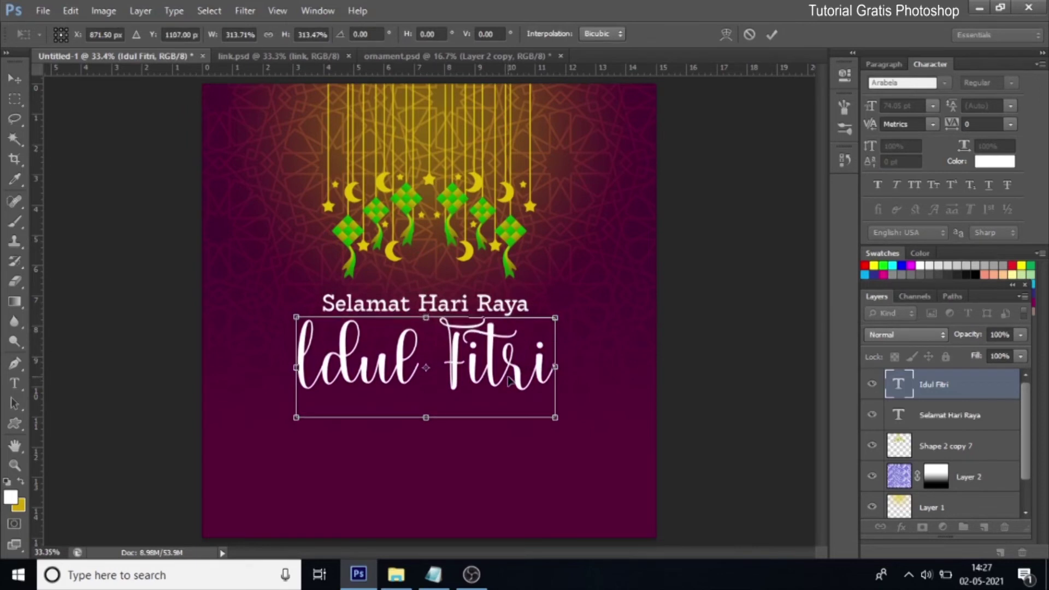
{"action": "left_click", "coordinate": [772, 34]}
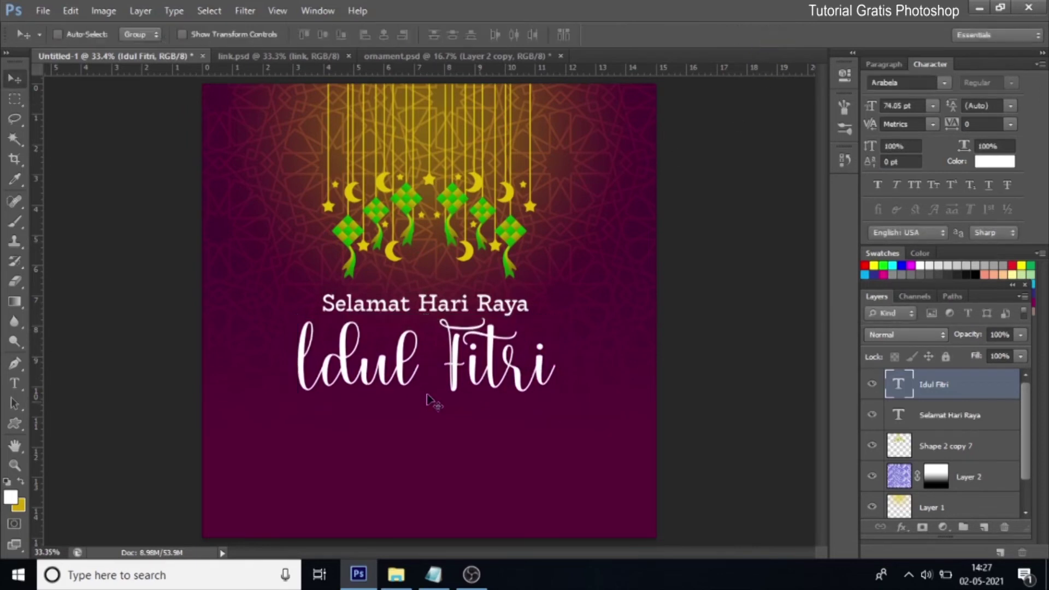
Step: Add a Gradient Overlay to Idul Fitri with its left stop set to gold sampled from the ornaments
{"action": "left_click", "coordinate": [900, 527]}
{"action": "left_click", "coordinate": [885, 457]}
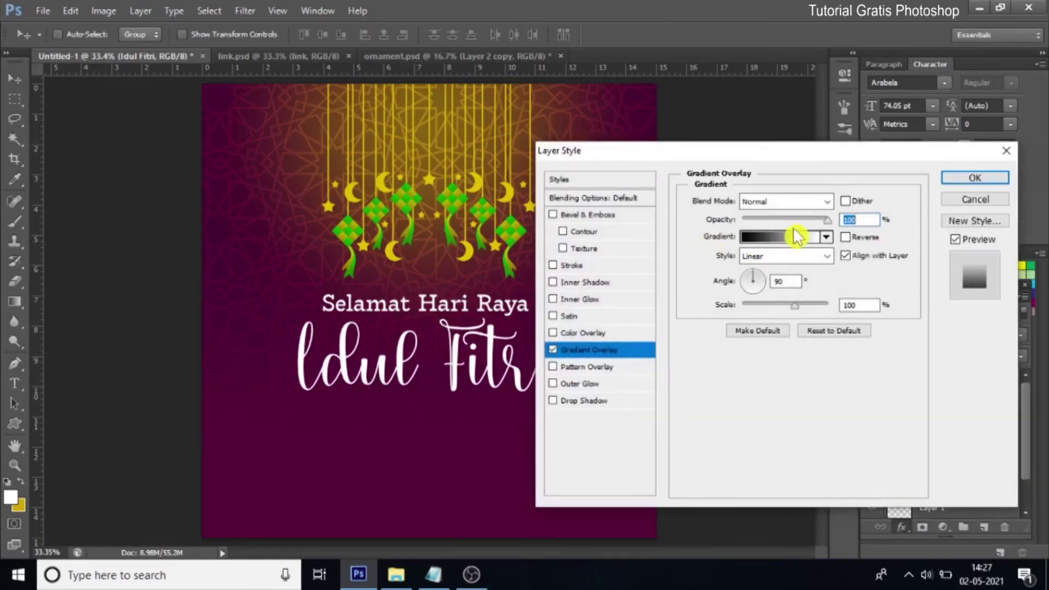
{"action": "left_click", "coordinate": [784, 246]}
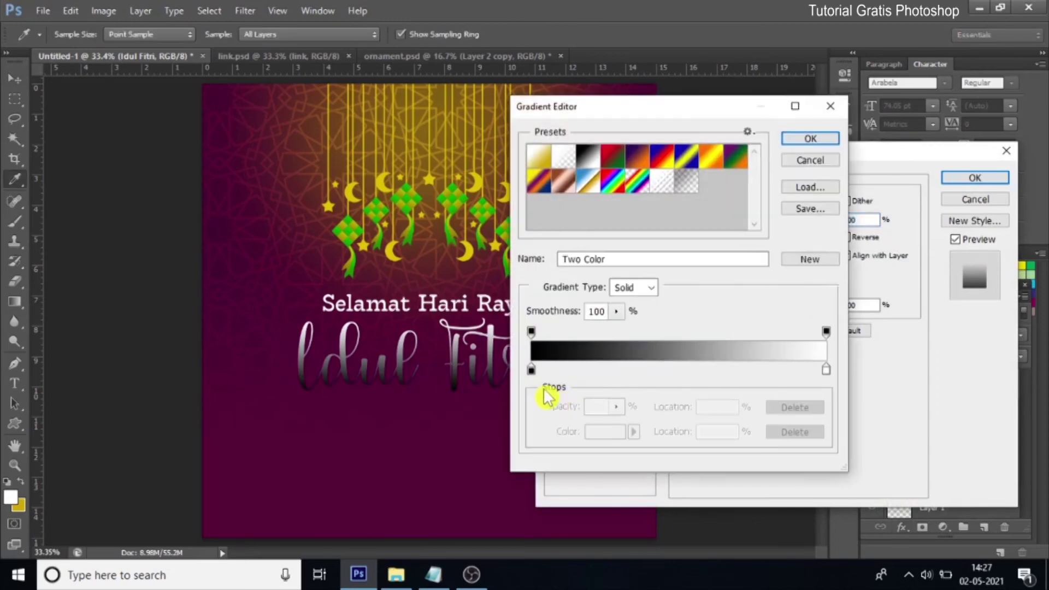
{"action": "left_click", "coordinate": [532, 370]}
{"action": "left_click", "coordinate": [599, 435]}
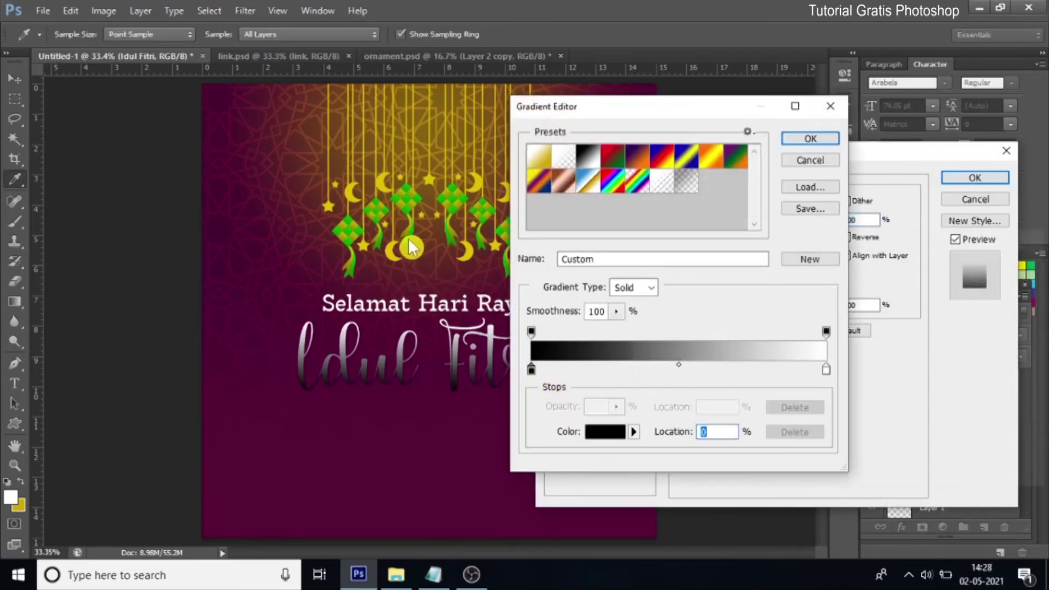
{"action": "left_click", "coordinate": [394, 252]}
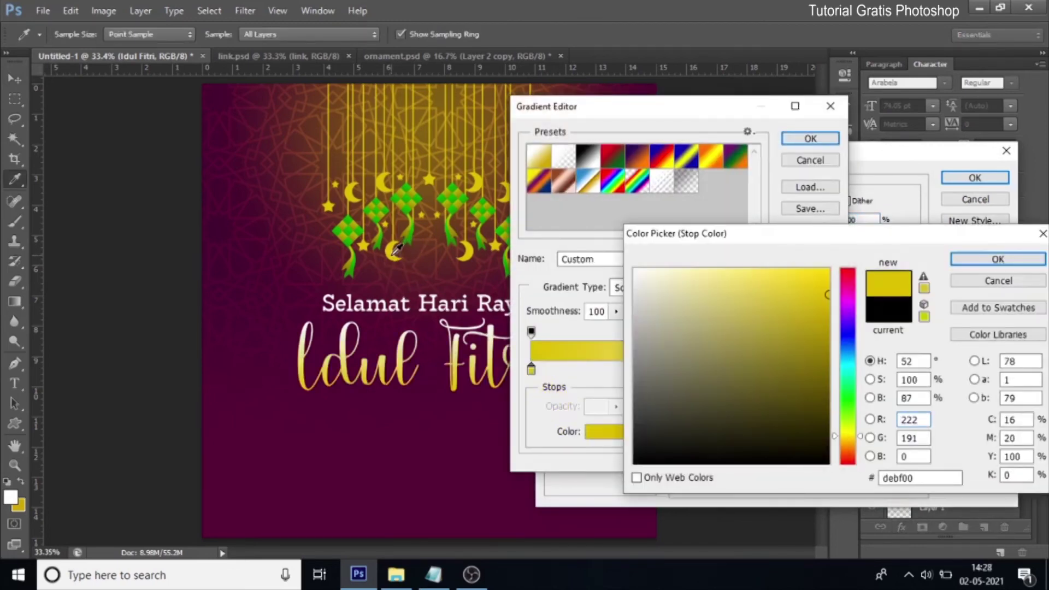
{"action": "left_click", "coordinate": [997, 259]}
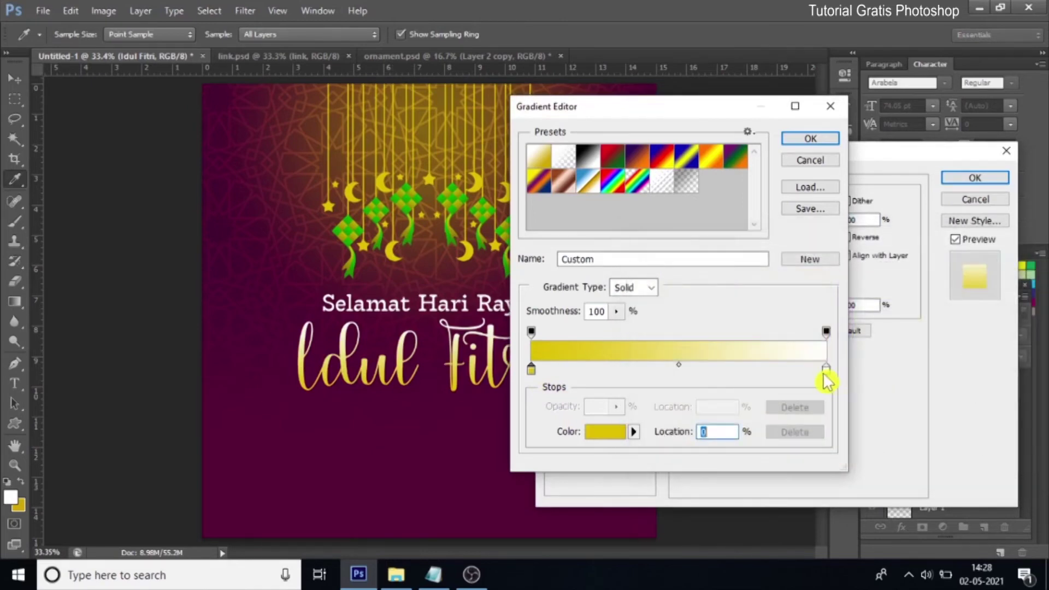
Step: Set the gradient's right stop to pale yellow ffed7e and accept the gradient
{"action": "left_click", "coordinate": [826, 371]}
{"action": "left_click", "coordinate": [601, 436]}
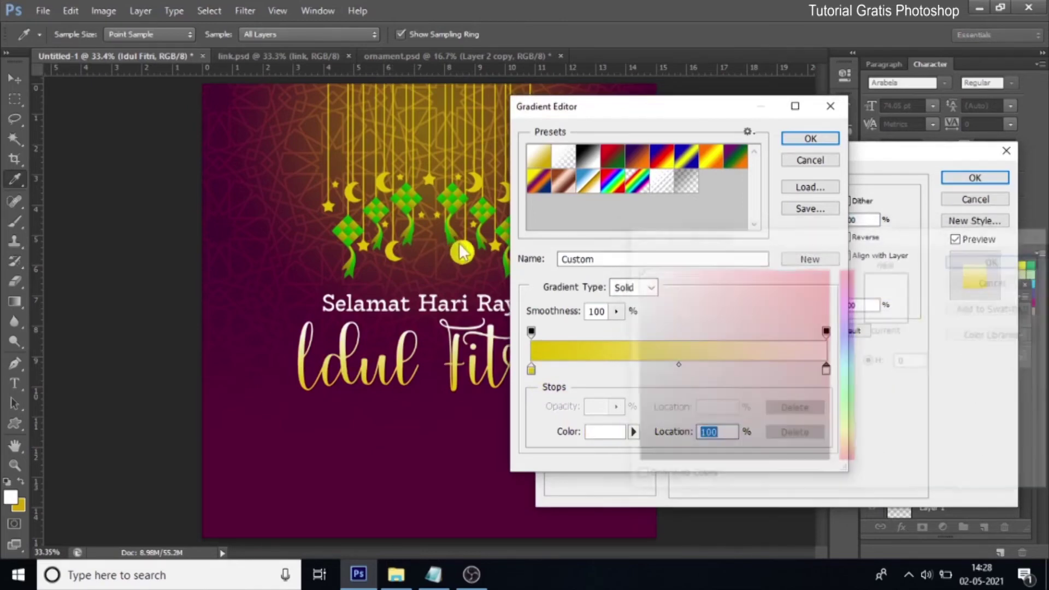
{"action": "left_click", "coordinate": [477, 246]}
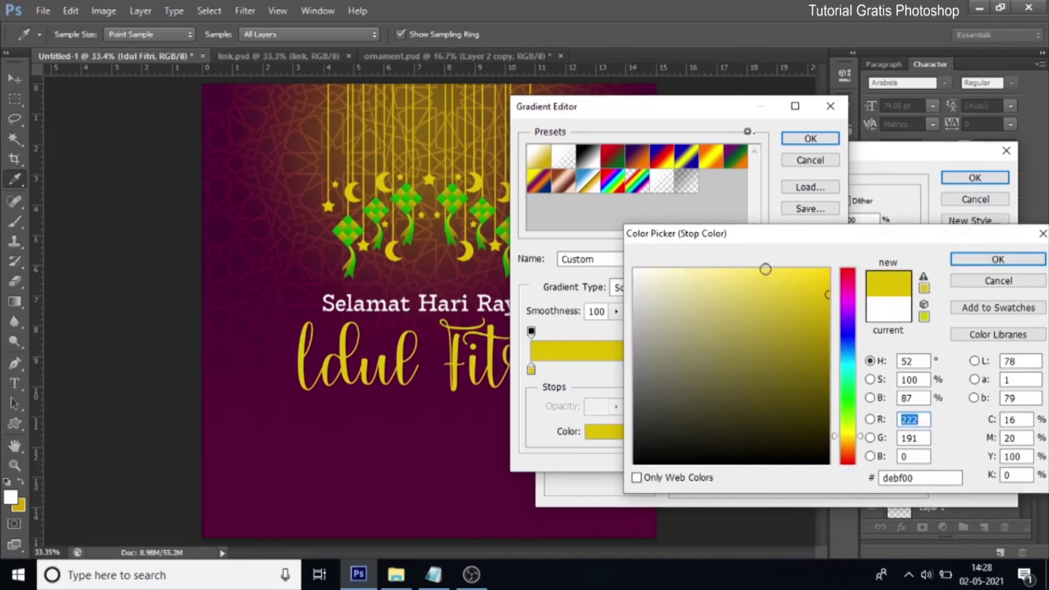
{"action": "left_click_drag", "start_coordinate": [749, 264], "coordinate": [732, 265]}
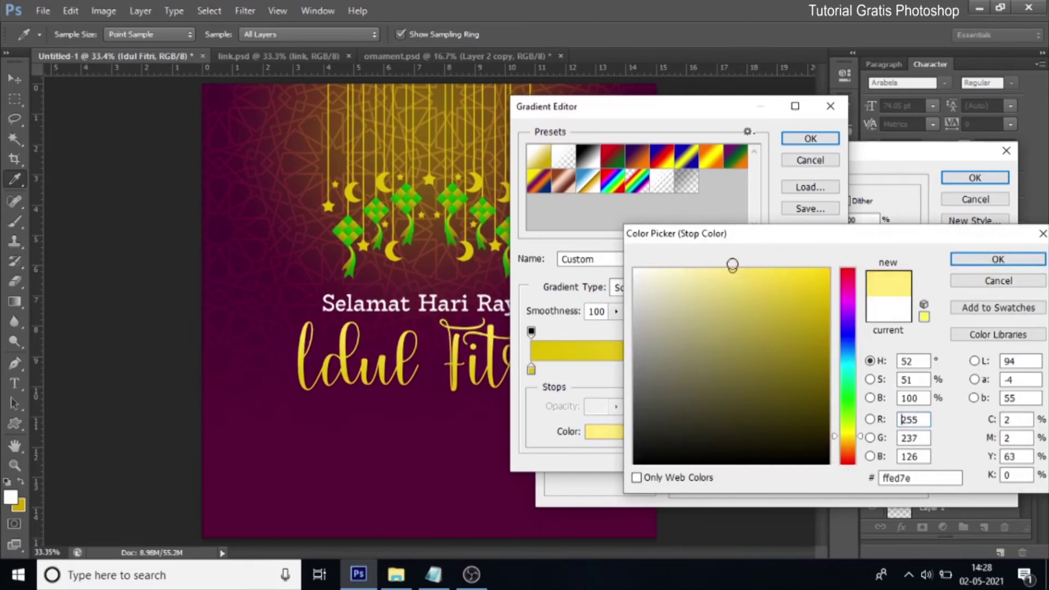
{"action": "left_click", "coordinate": [1000, 261]}
{"action": "left_click", "coordinate": [811, 139]}
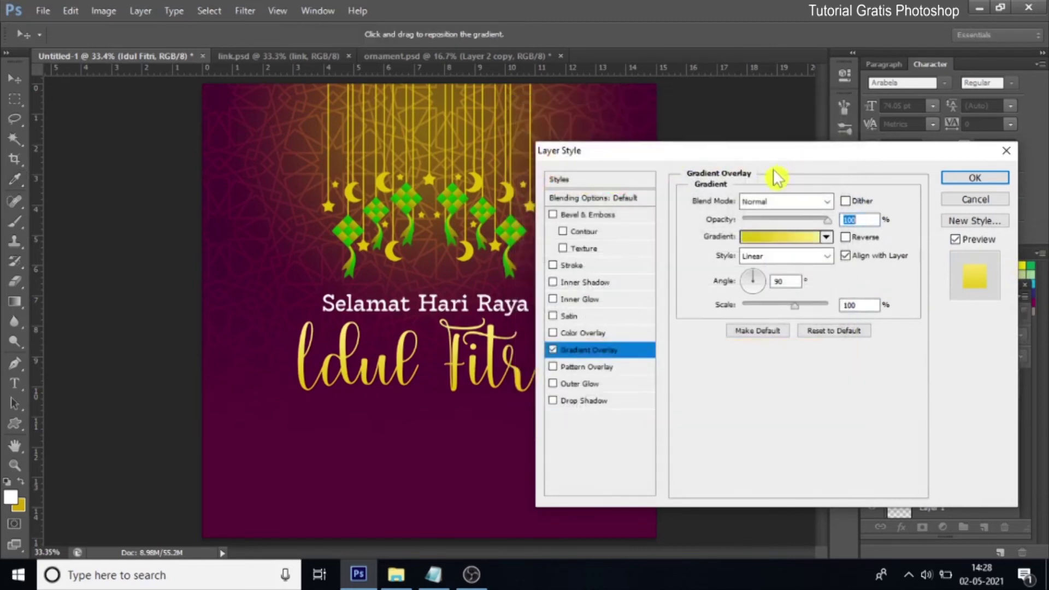
Step: Add a drop shadow with 10 px distance and 54% opacity, then apply the effects
{"action": "left_click", "coordinate": [596, 403]}
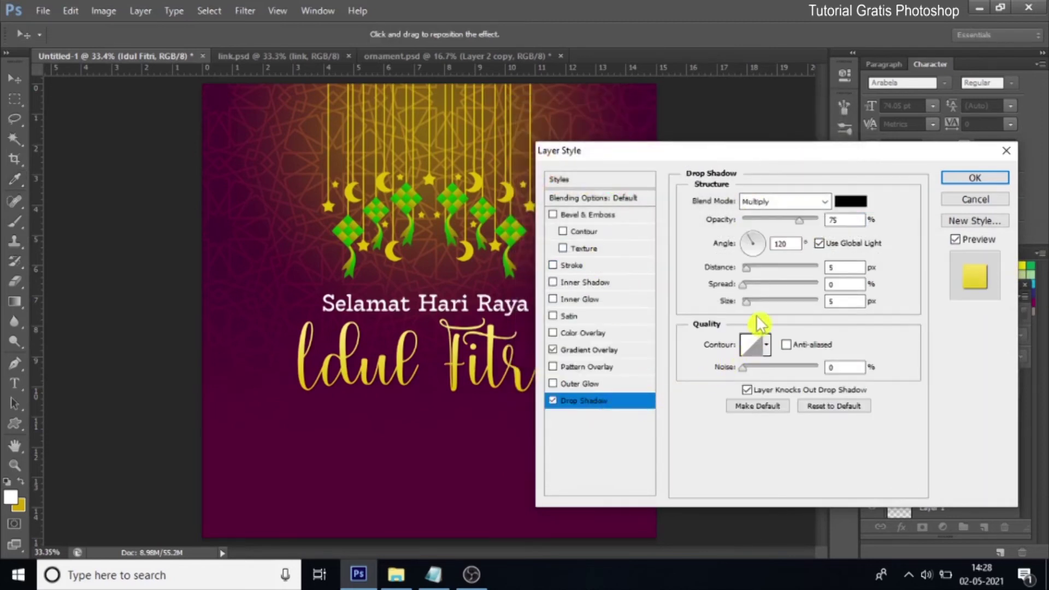
{"action": "left_click", "coordinate": [751, 269]}
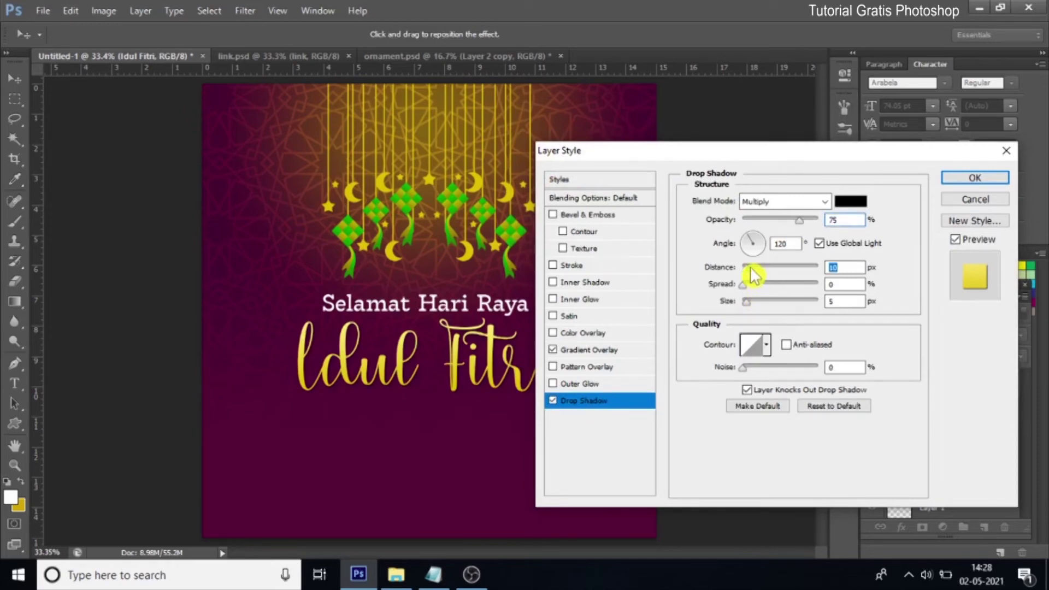
{"action": "left_click", "coordinate": [785, 220]}
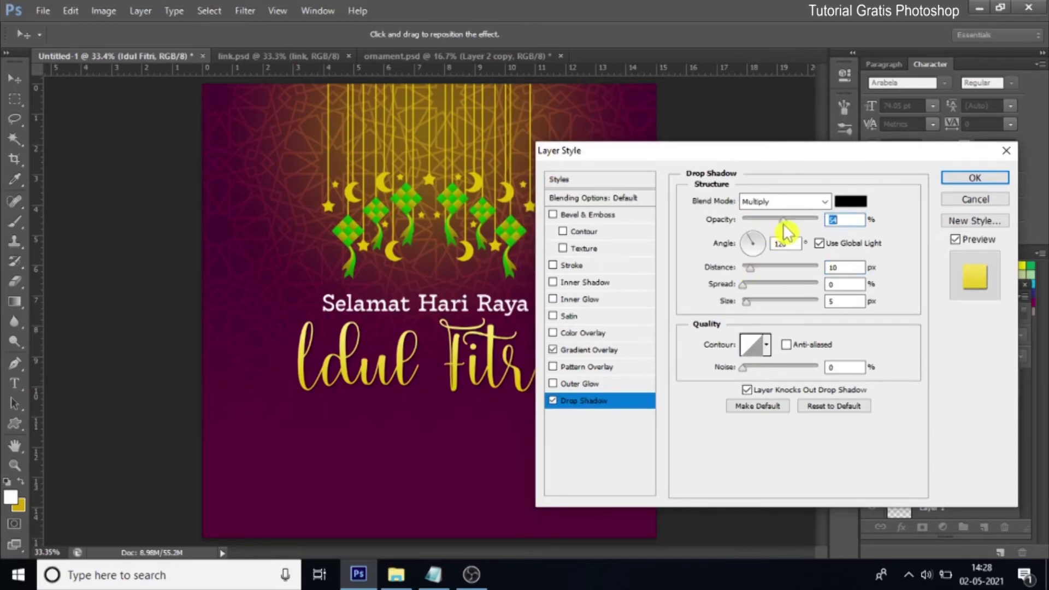
{"action": "left_click", "coordinate": [975, 179]}
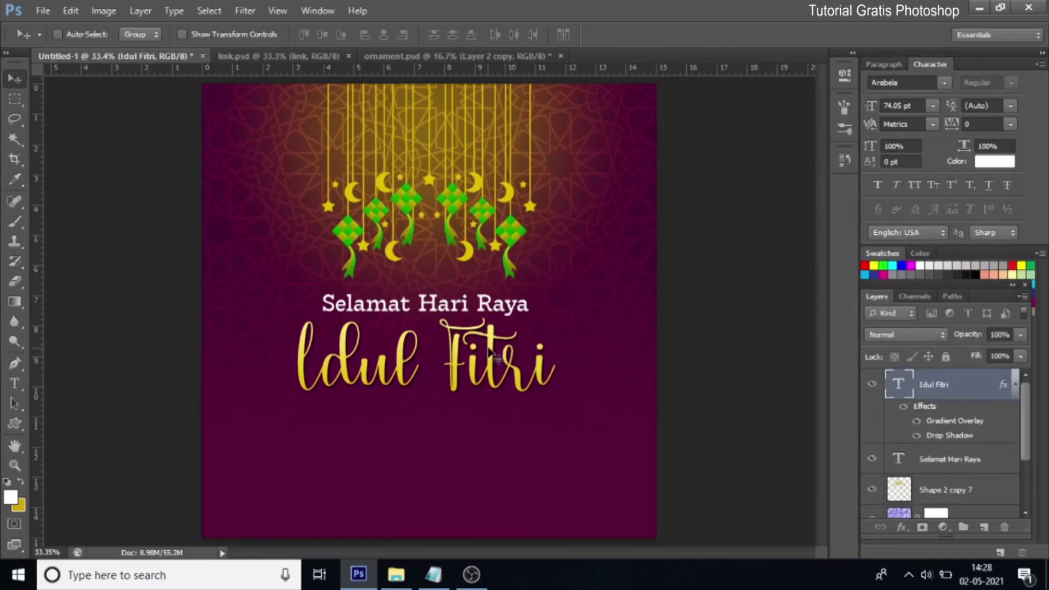
Step: Duplicate the Selamat Hari Raya layer and move the copy below the Idul Fitri text
{"action": "right_click", "coordinate": [497, 365]}
{"action": "left_click", "coordinate": [499, 356]}
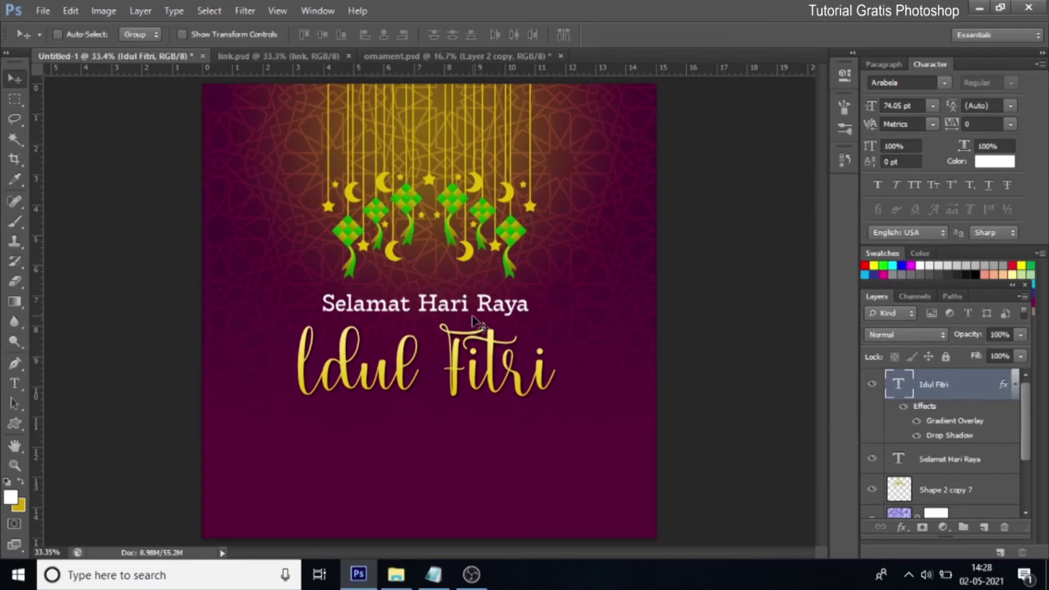
{"action": "right_click", "coordinate": [432, 307]}
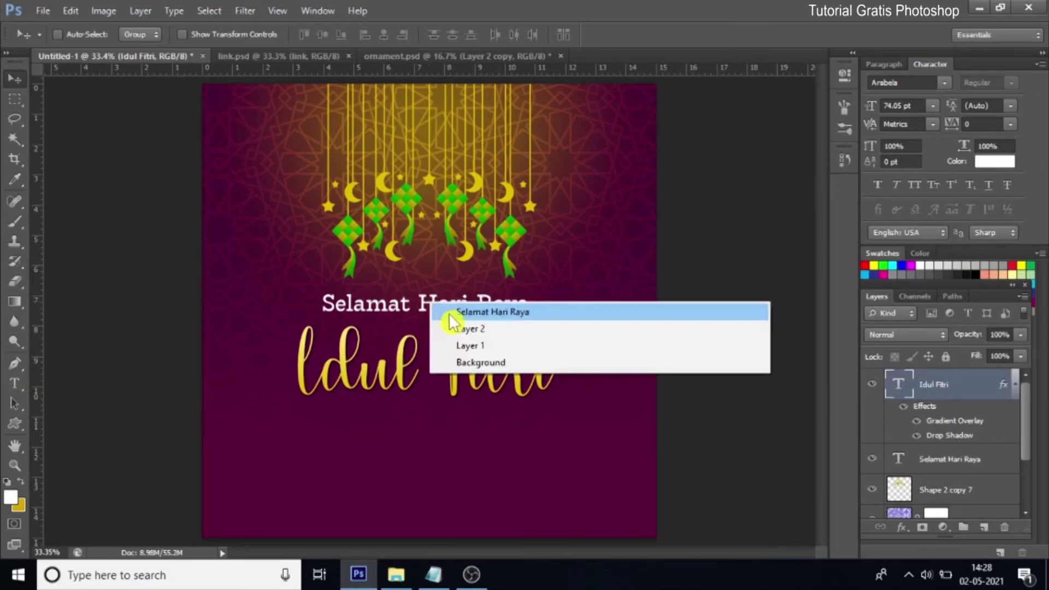
{"action": "left_click", "coordinate": [454, 307]}
{"action": "right_click", "coordinate": [954, 460]}
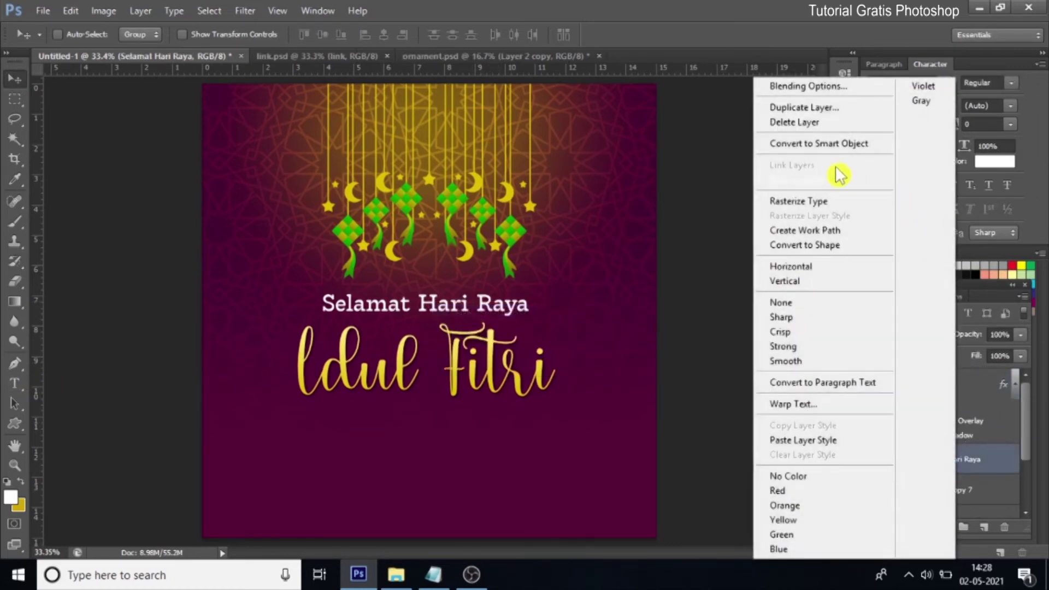
{"action": "left_click", "coordinate": [874, 108]}
{"action": "left_click", "coordinate": [658, 173]}
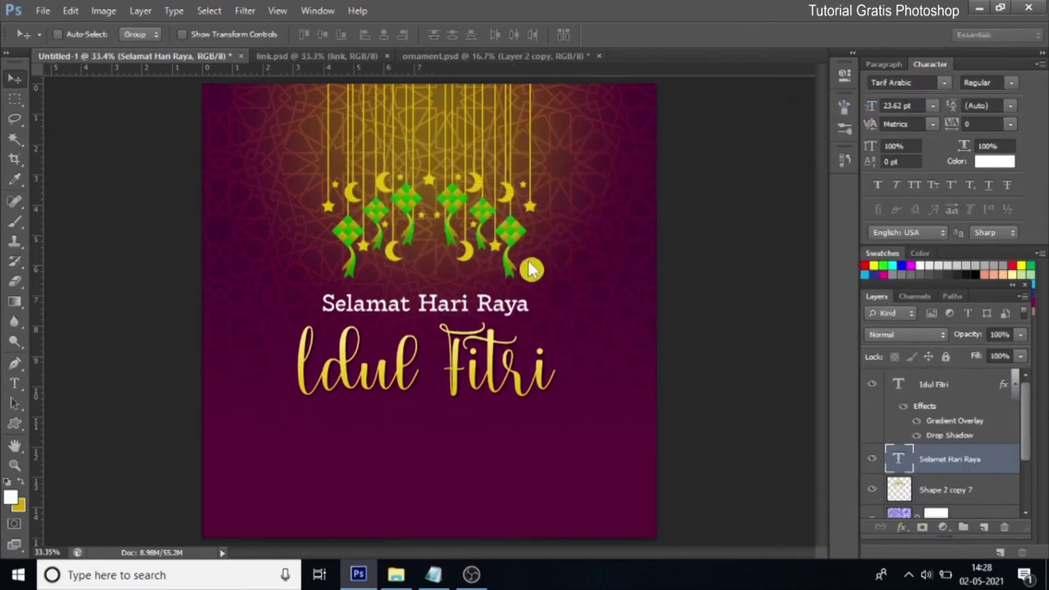
{"action": "left_click_drag", "start_coordinate": [479, 323], "coordinate": [468, 440]}
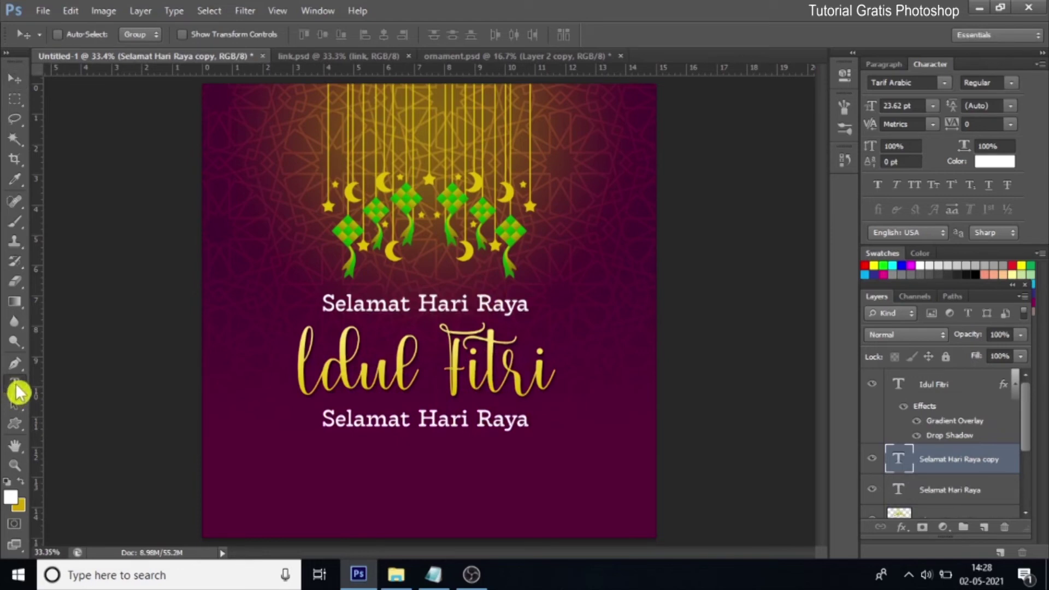
Step: Retype the copy as '1 Syawal 1442 H / 2021 M' in Arial
{"action": "left_click", "coordinate": [15, 383]}
{"action": "left_click_drag", "start_coordinate": [323, 426], "coordinate": [567, 431]}
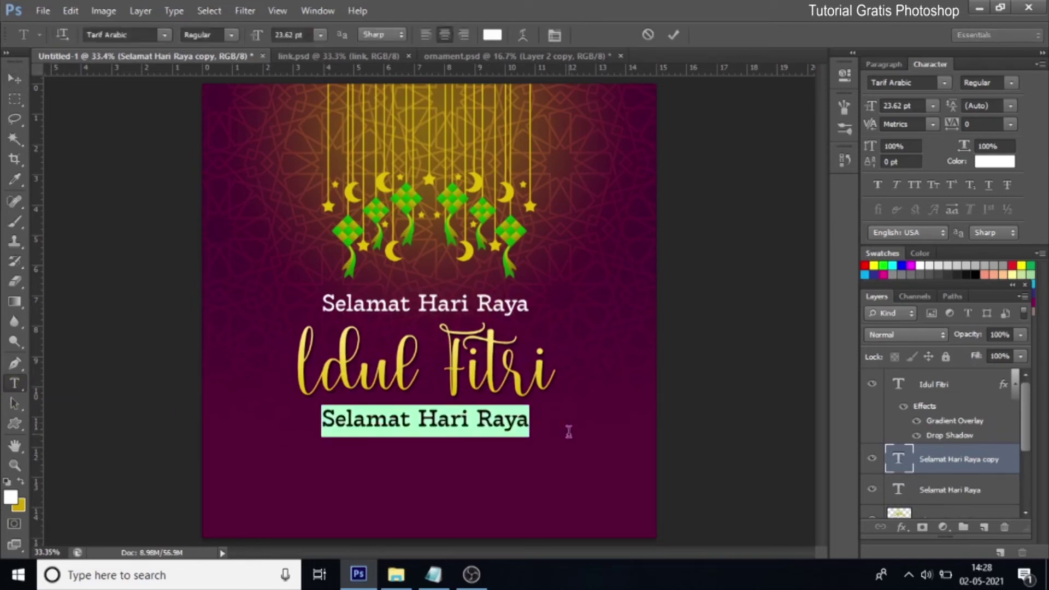
{"action": "key", "text": "ctrl+h"}
{"action": "type", "text": "Sya"}
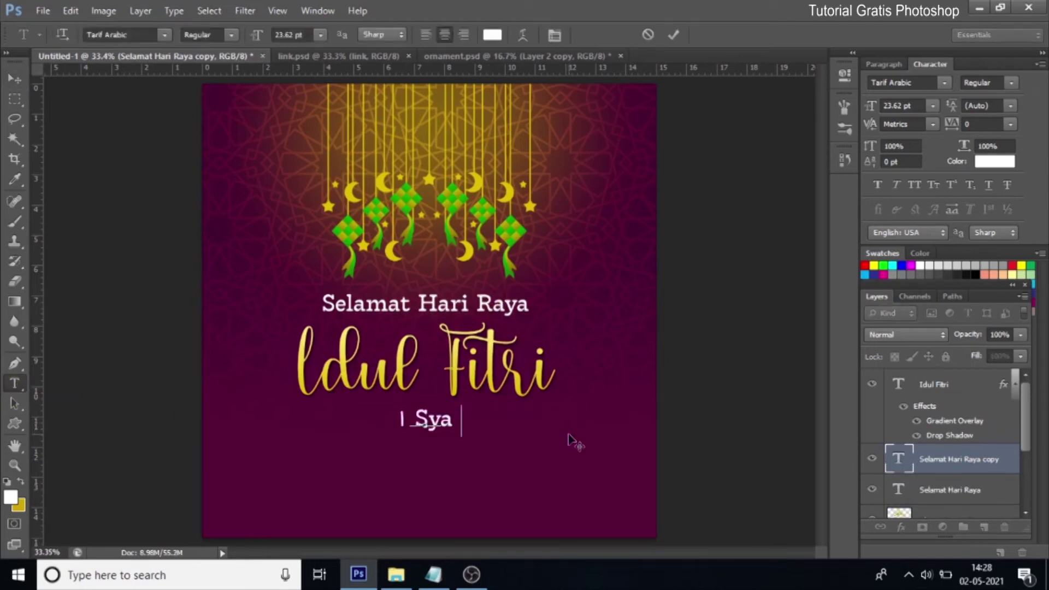
{"action": "type", "text": "wal 1442 H"}
{"action": "type", "text": "/ "}
{"action": "type", "text": "2021 M"}
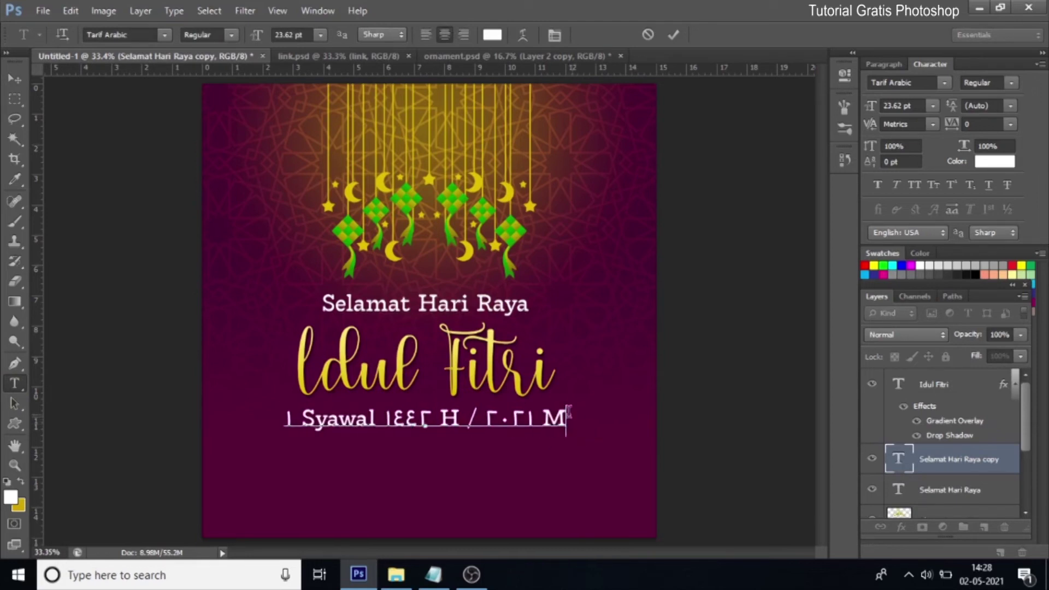
{"action": "key", "text": "ctrl+a"}
{"action": "left_click", "coordinate": [137, 35]}
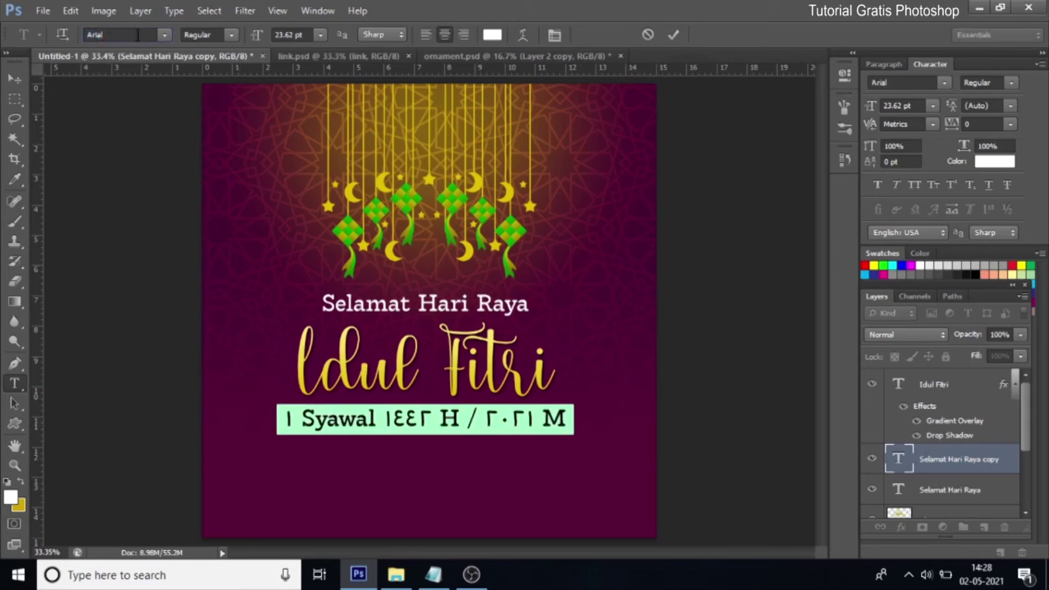
{"action": "key", "text": "Return"}
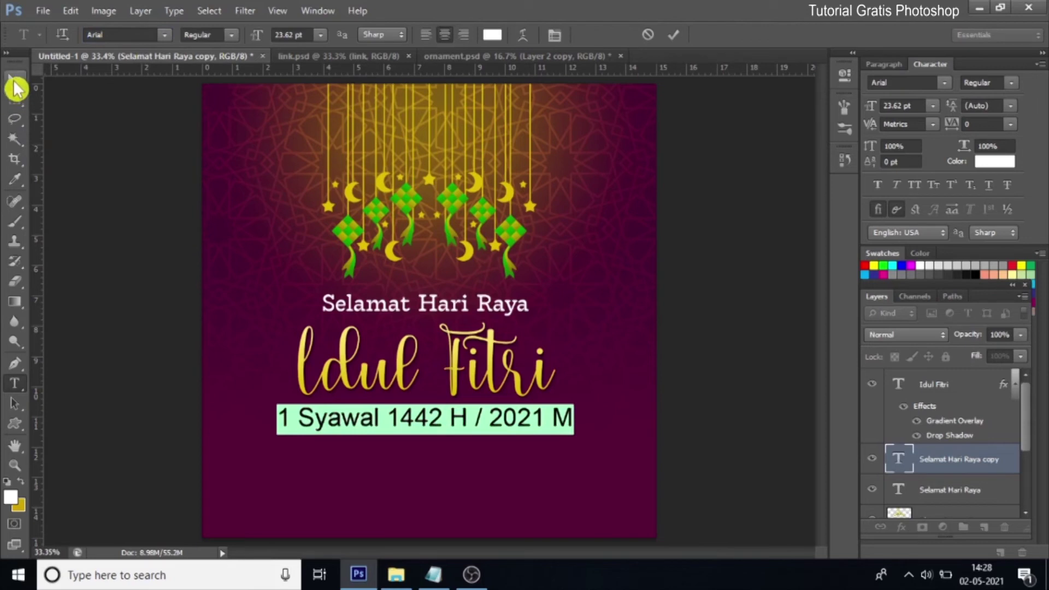
Step: Shrink the date line to about 52% of its size
{"action": "left_click", "coordinate": [14, 79]}
{"action": "key", "text": "ctrl+t"}
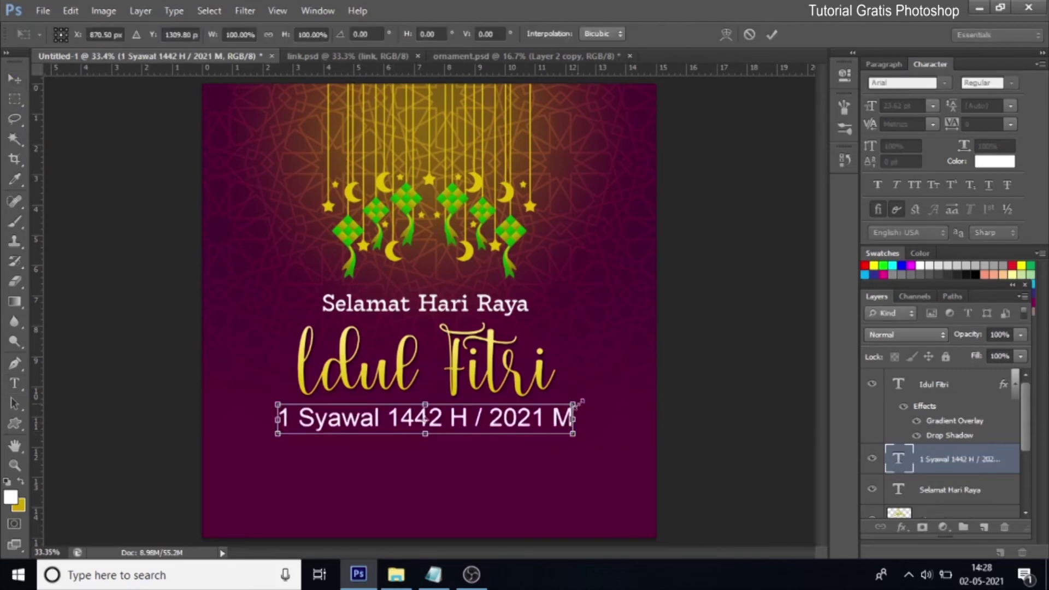
{"action": "left_click_drag", "start_coordinate": [573, 414], "coordinate": [508, 416]}
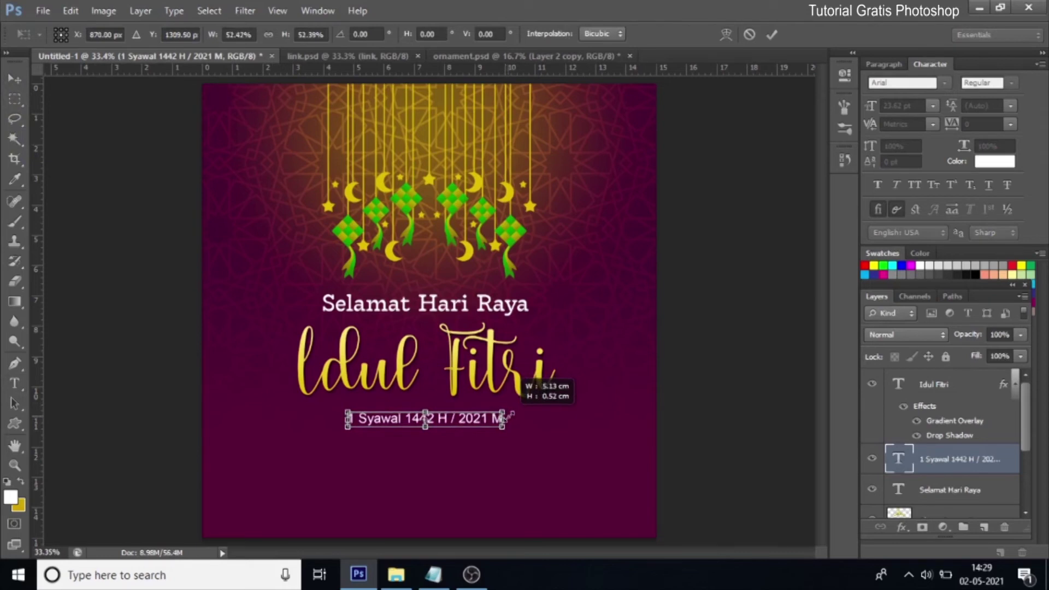
{"action": "left_click_drag", "start_coordinate": [508, 416], "coordinate": [510, 417]}
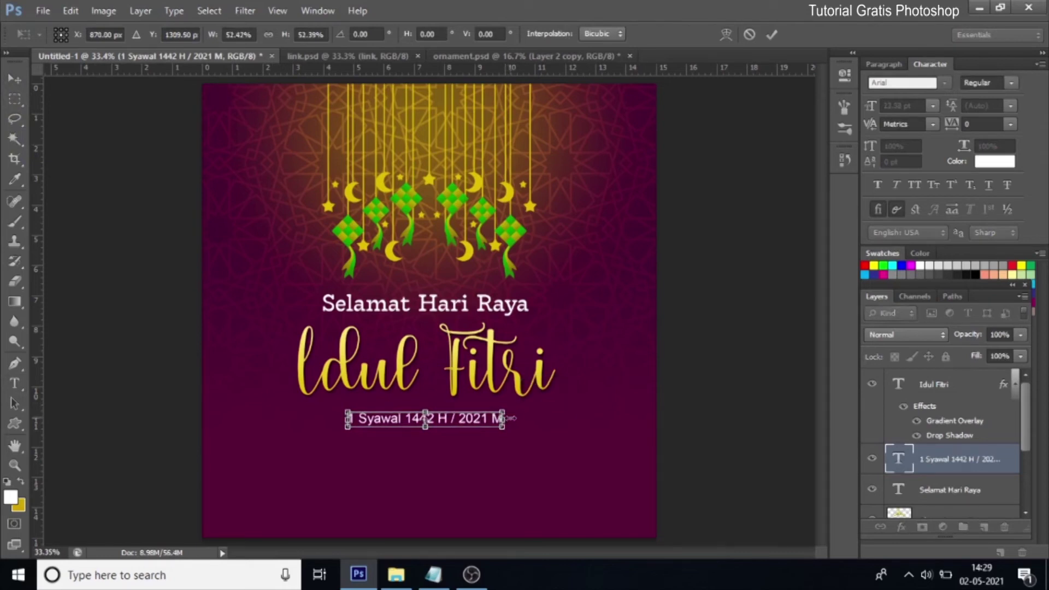
{"action": "left_click", "coordinate": [770, 36]}
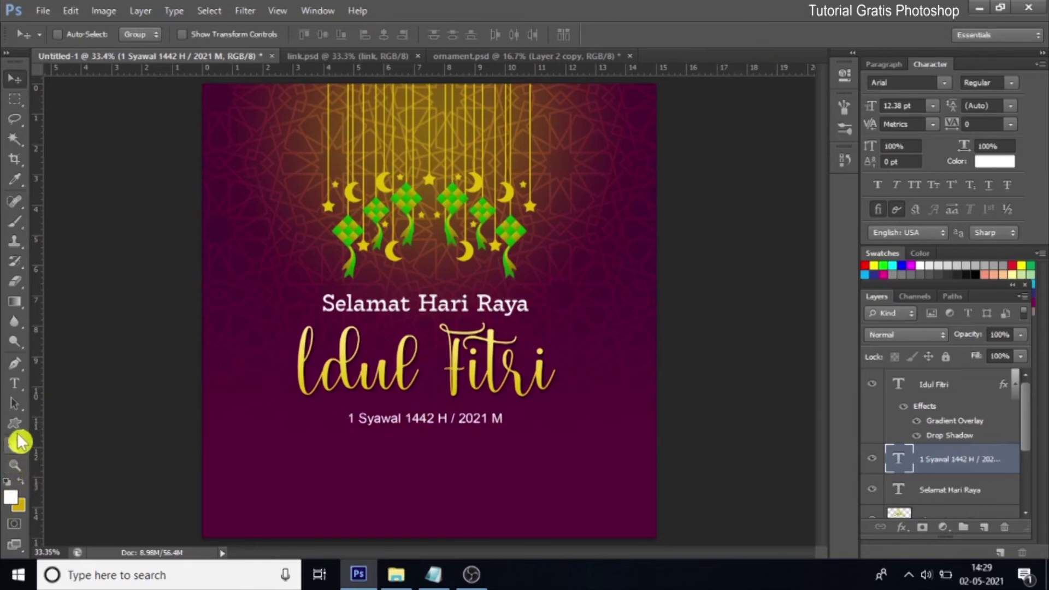
Step: Switch to the Rounded Rectangle Tool with a 100 px corner radius
{"action": "left_click", "coordinate": [16, 431]}
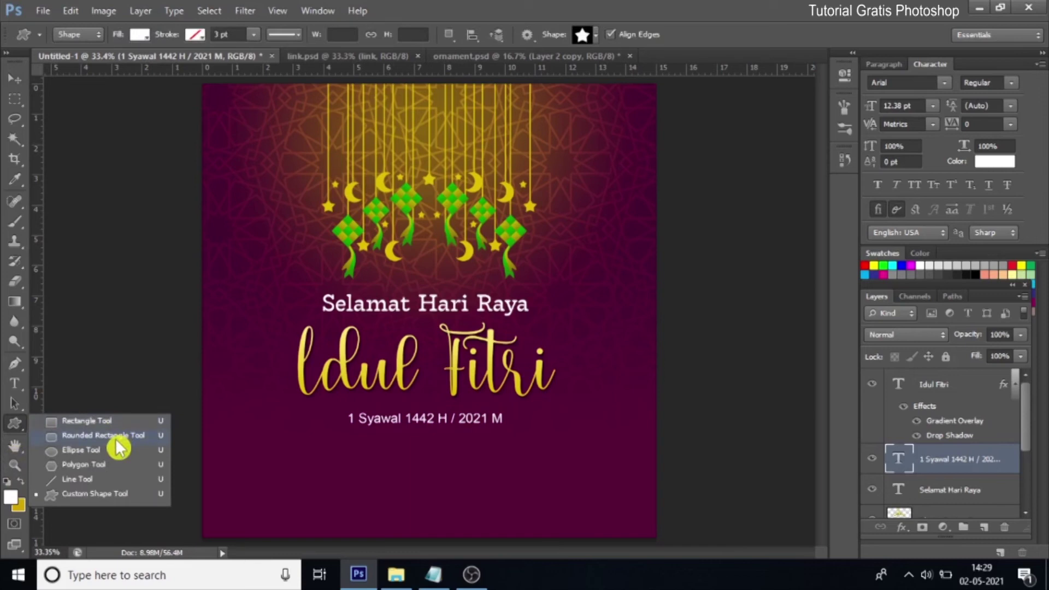
{"action": "left_click", "coordinate": [116, 437]}
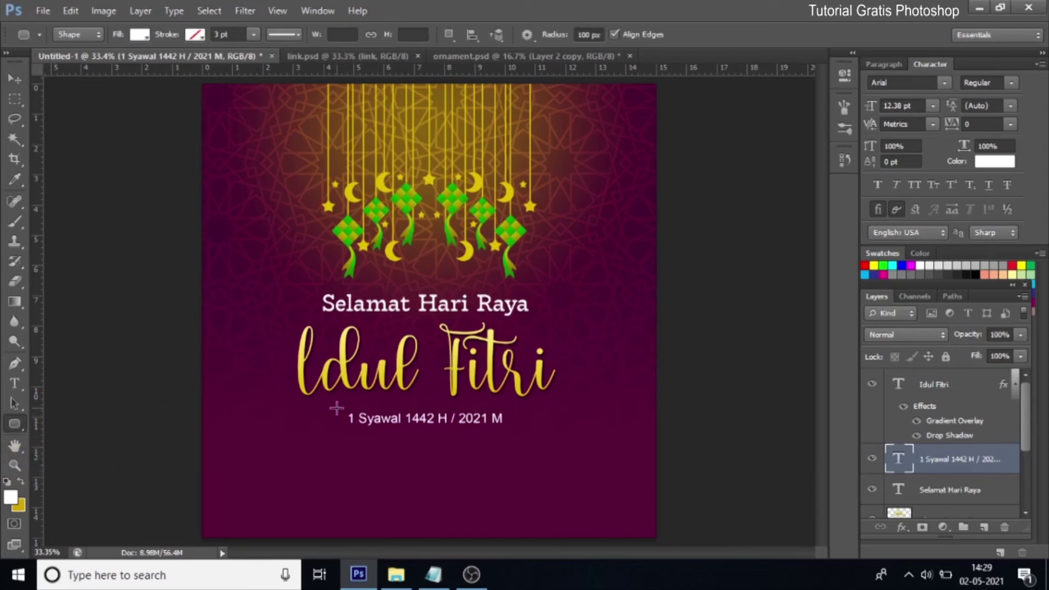
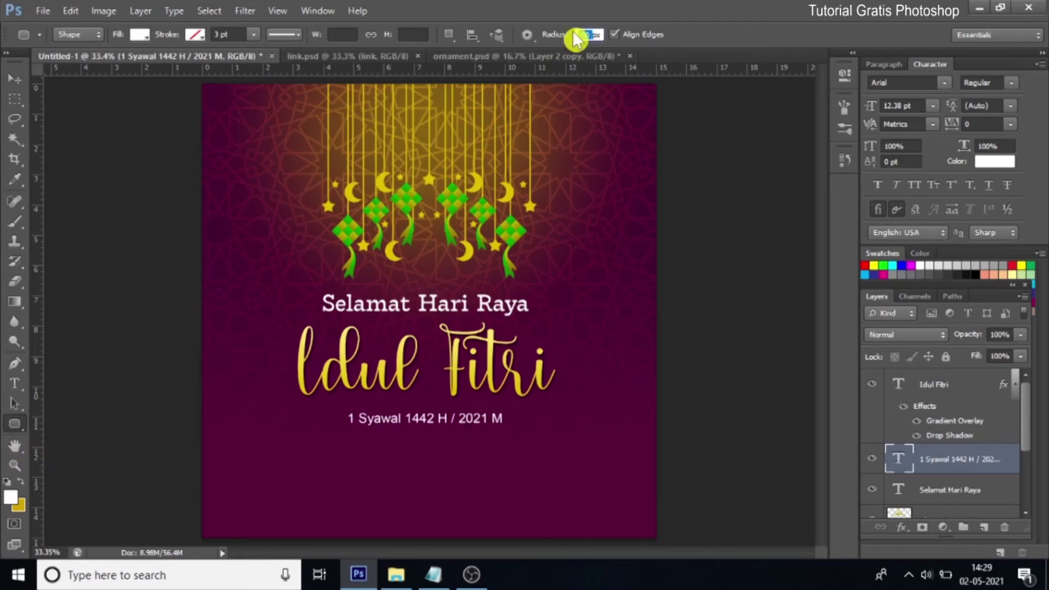
Step: Draw a 75px-radius rounded rectangle around the date and place it below the date layer
{"action": "type", "text": "75"}
{"action": "left_click_drag", "start_coordinate": [336, 406], "coordinate": [514, 430]}
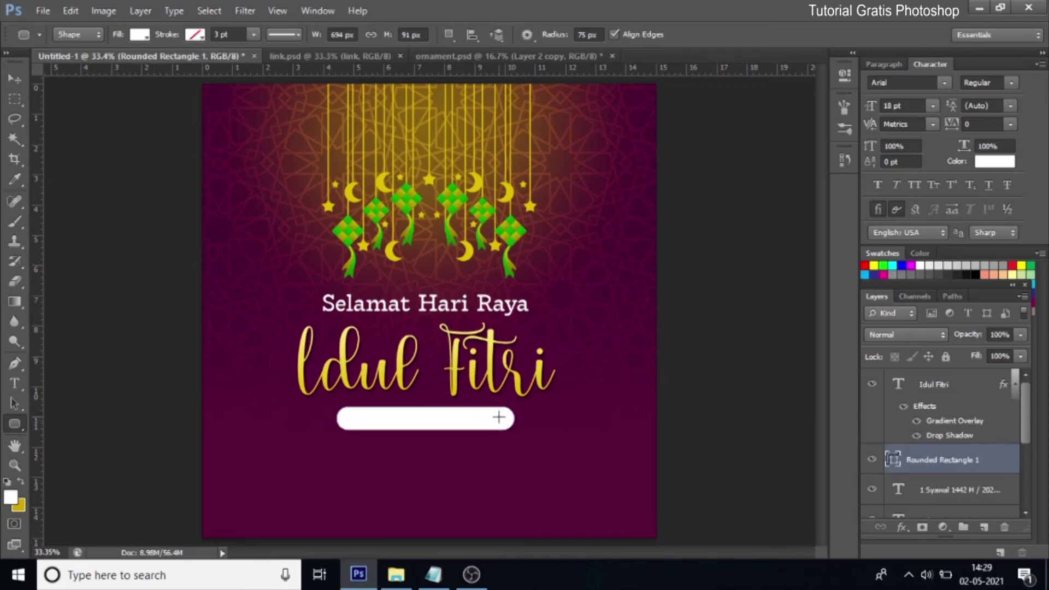
{"action": "left_click_drag", "start_coordinate": [962, 464], "coordinate": [955, 504]}
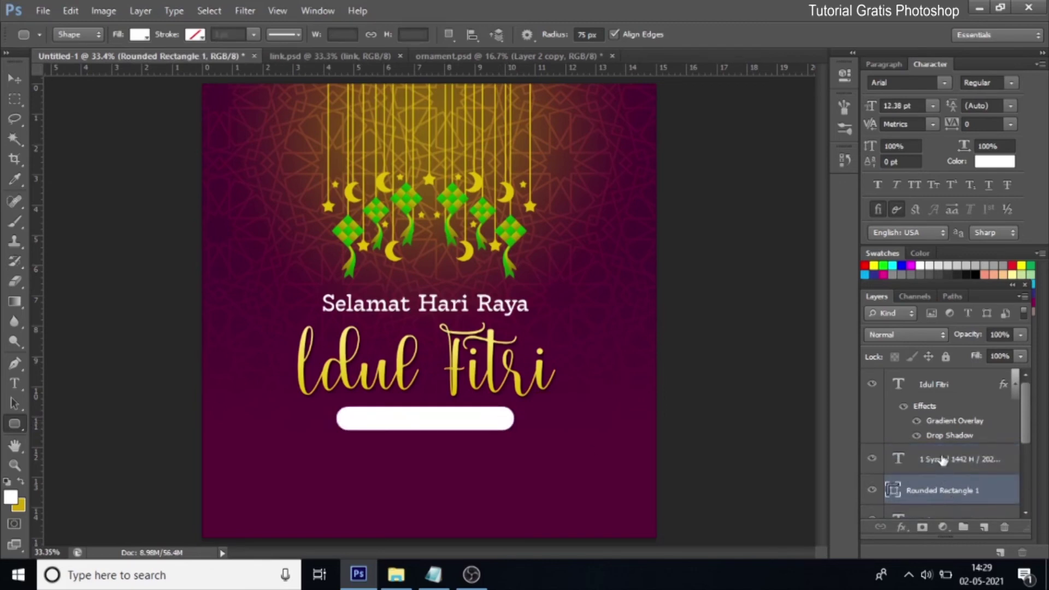
Step: Make the '1 Syawal 1442 H' date text black and Bold
{"action": "left_click", "coordinate": [942, 463]}
{"action": "left_click", "coordinate": [14, 384]}
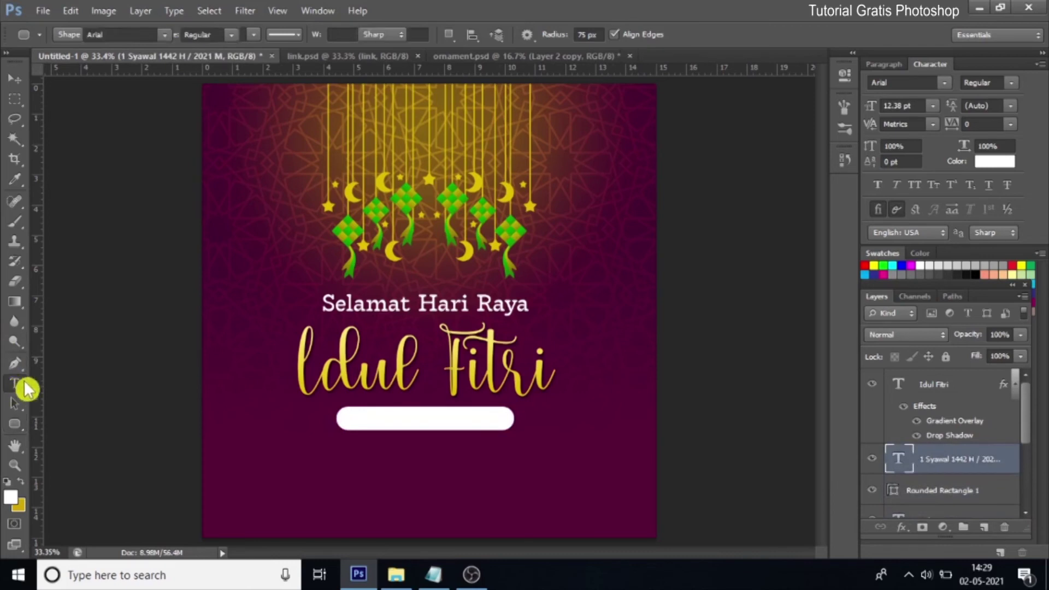
{"action": "left_click", "coordinate": [490, 36]}
{"action": "left_click_drag", "start_coordinate": [664, 367], "coordinate": [635, 462]}
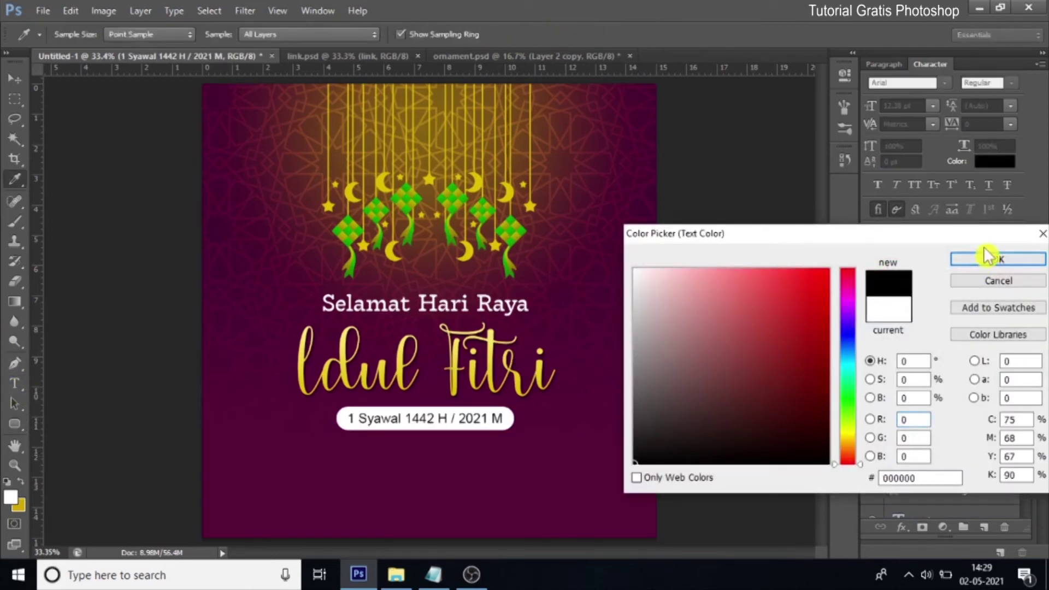
{"action": "left_click", "coordinate": [989, 266]}
{"action": "left_click", "coordinate": [232, 36]}
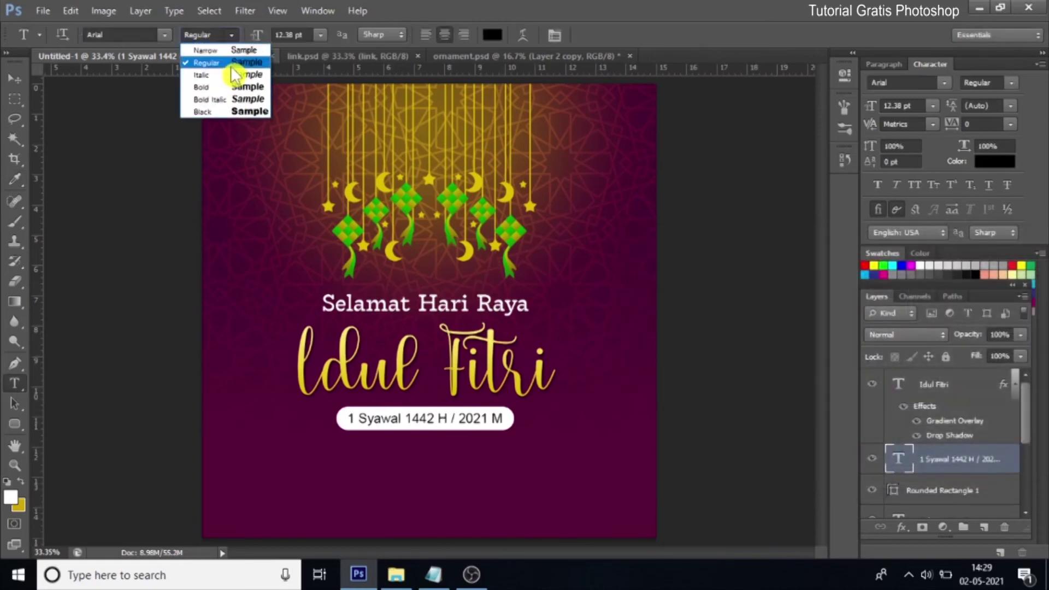
{"action": "left_click", "coordinate": [232, 87]}
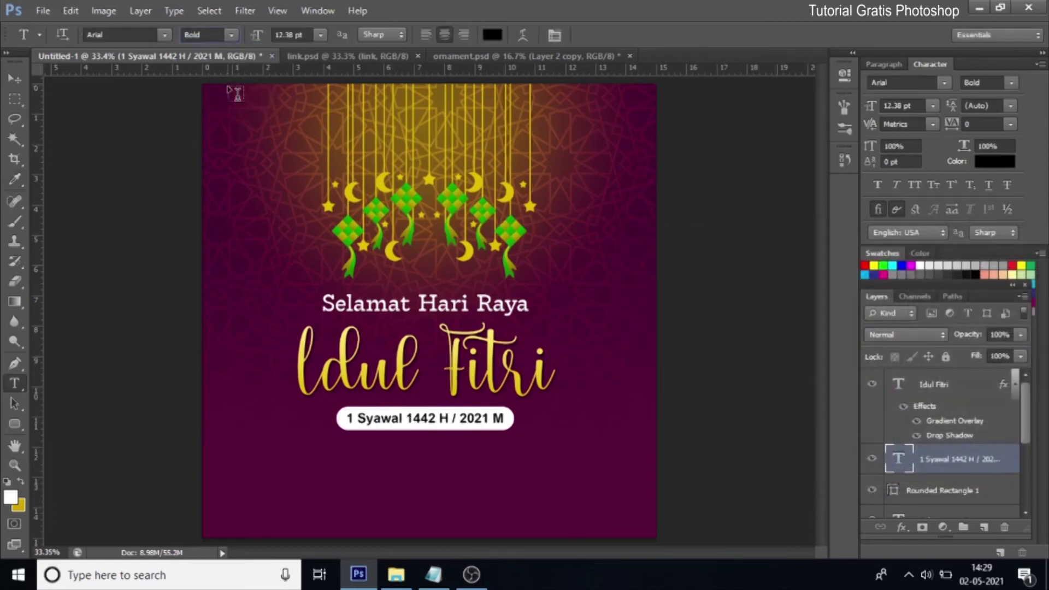
{"action": "left_click", "coordinate": [17, 85]}
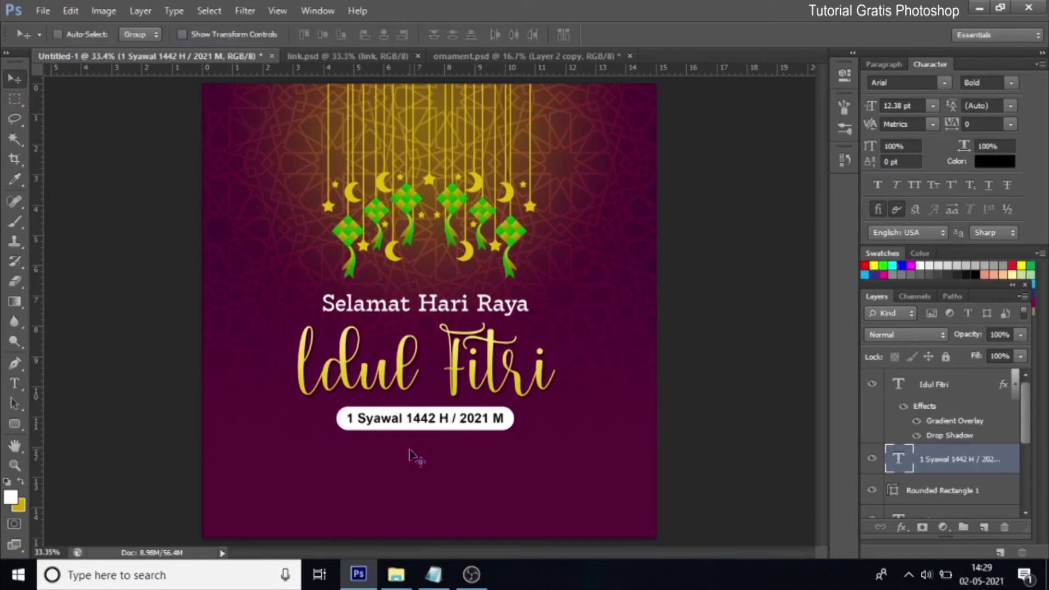
Step: Copy the 'Minal 'Aidin Wal Faidzin' greeting line from Notepad
{"action": "left_click", "coordinate": [435, 578]}
{"action": "left_click_drag", "start_coordinate": [198, 270], "coordinate": [443, 271]}
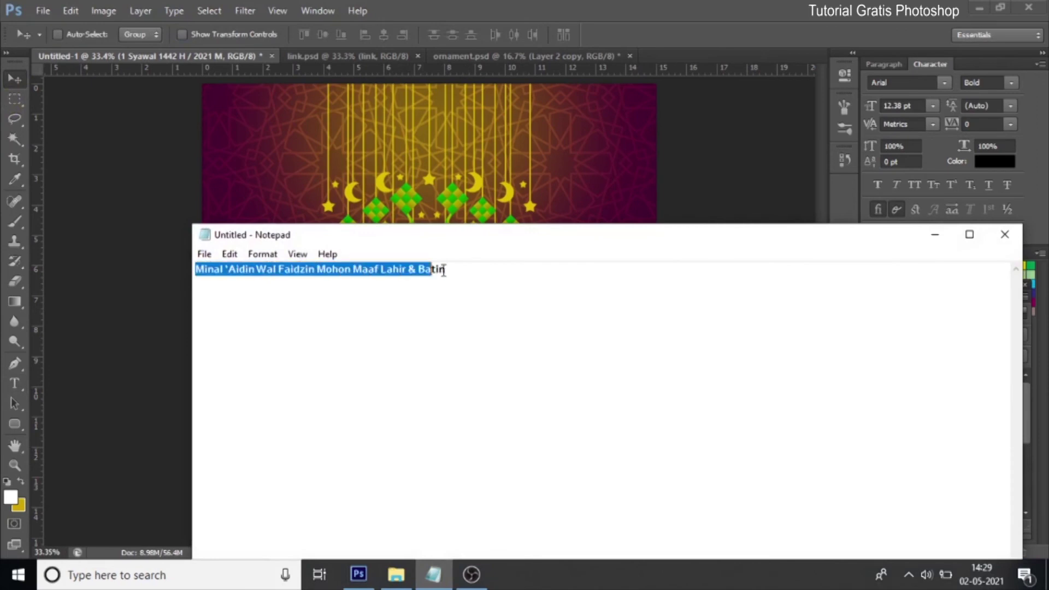
{"action": "right_click", "coordinate": [413, 270]}
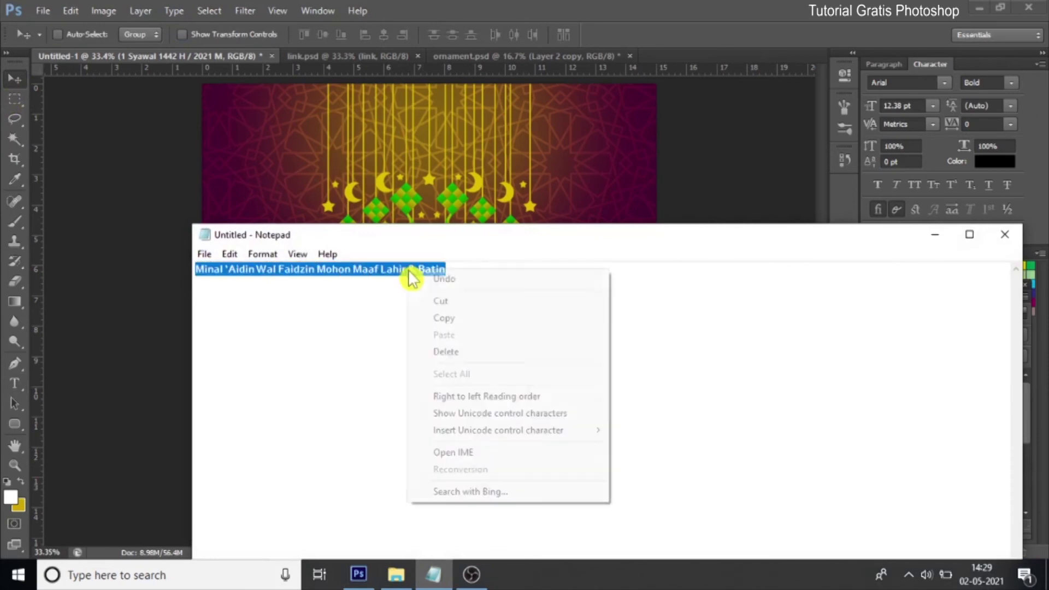
{"action": "left_click", "coordinate": [439, 321]}
{"action": "left_click", "coordinate": [358, 574]}
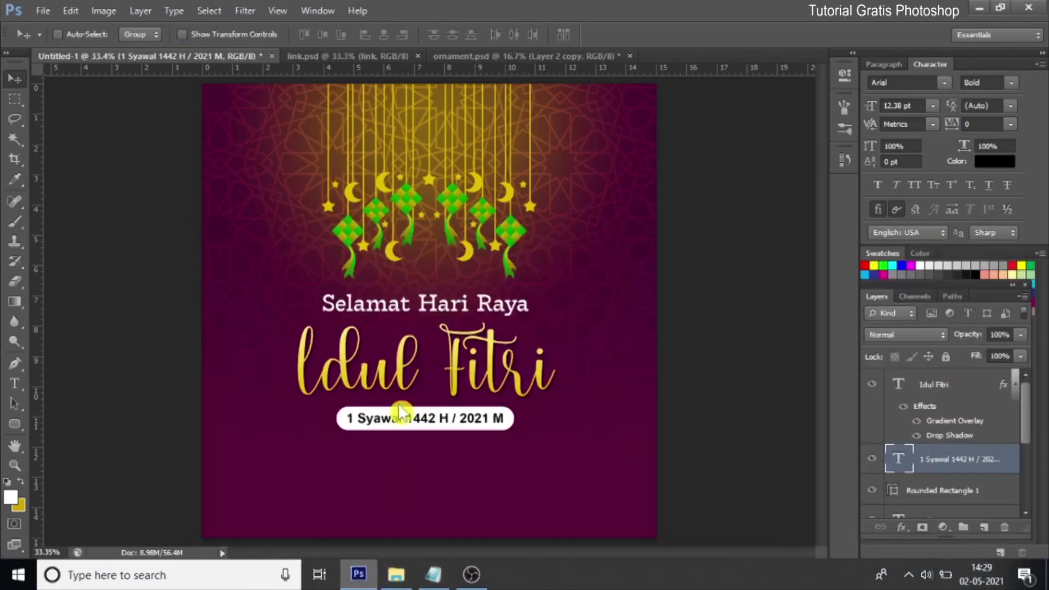
Step: Duplicate the Selamat Hari Raya layer and move the copy below the date pill
{"action": "right_click", "coordinate": [447, 305]}
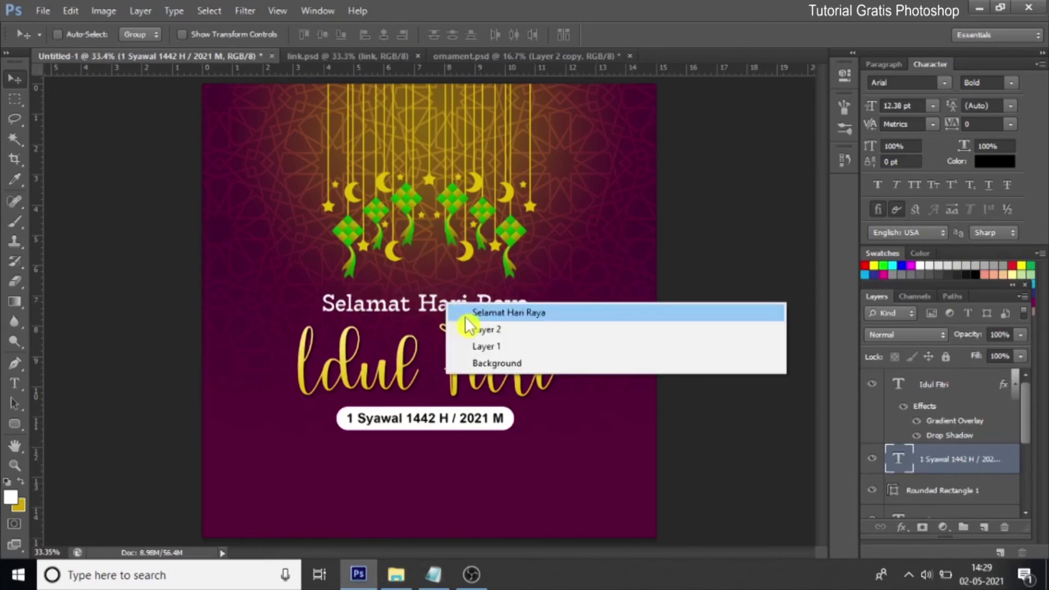
{"action": "left_click", "coordinate": [465, 316]}
{"action": "right_click", "coordinate": [956, 505]}
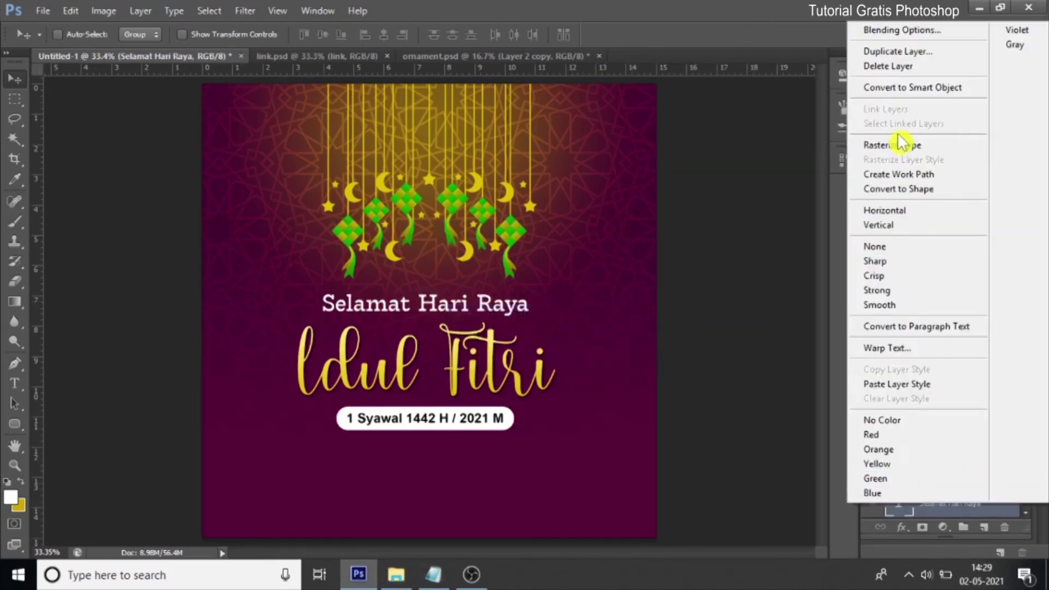
{"action": "left_click", "coordinate": [897, 51]}
{"action": "left_click", "coordinate": [669, 171]}
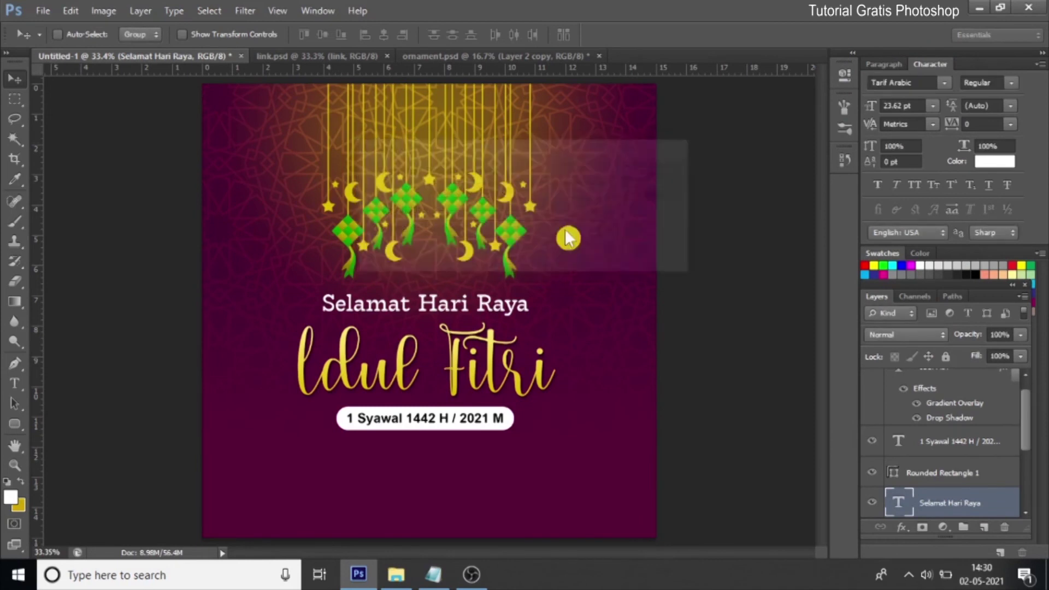
{"action": "left_click_drag", "start_coordinate": [448, 316], "coordinate": [449, 473]}
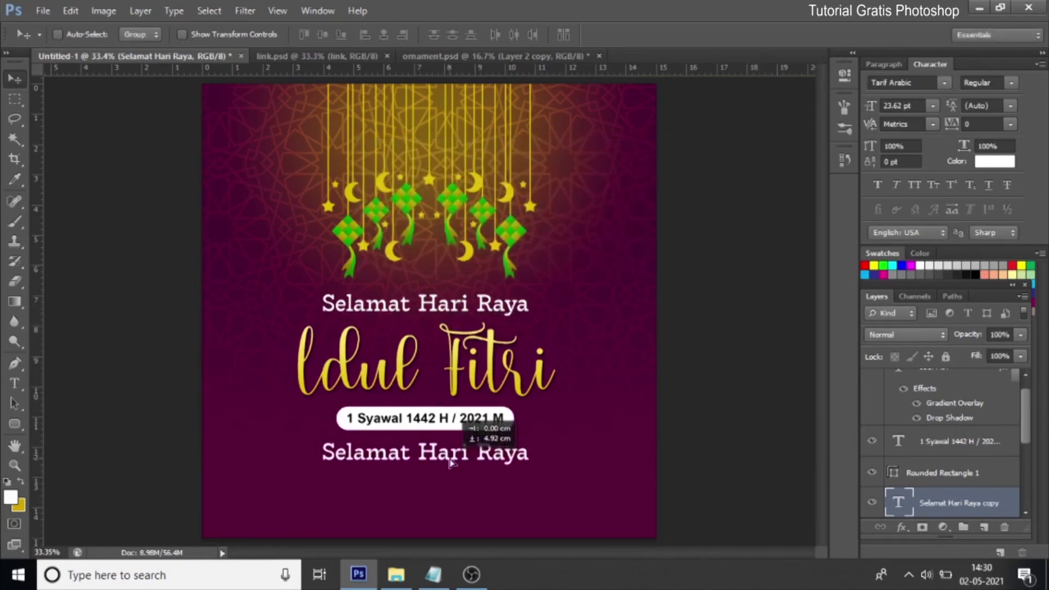
Step: Replace the duplicate's text with 'Minal 'Aidin Wal Faidzin' / 'Mohon Maaf Lahir & Batin' on two lines
{"action": "left_click", "coordinate": [15, 383]}
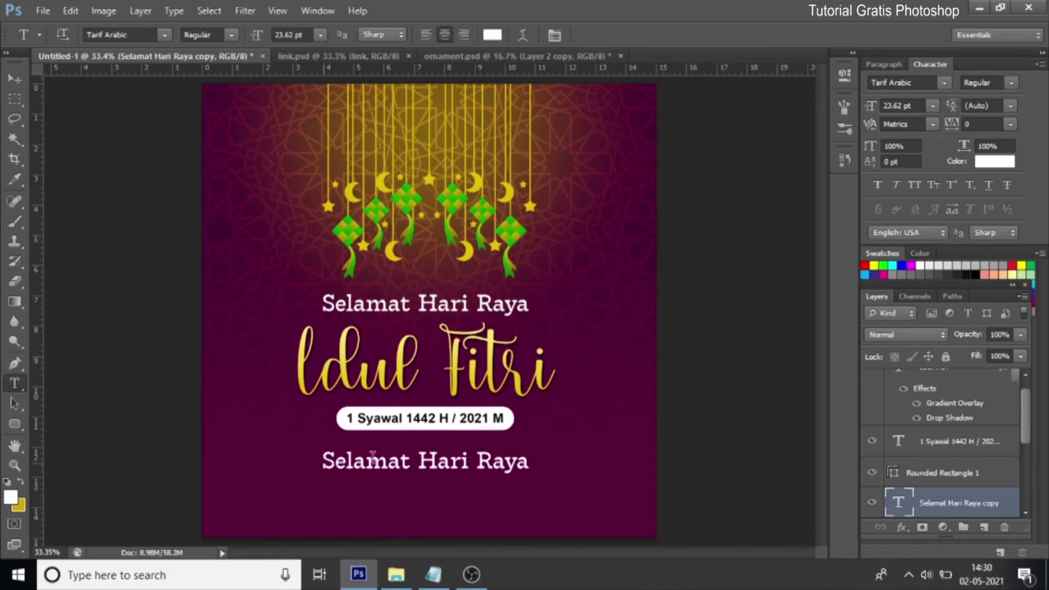
{"action": "triple_click", "coordinate": [344, 459]}
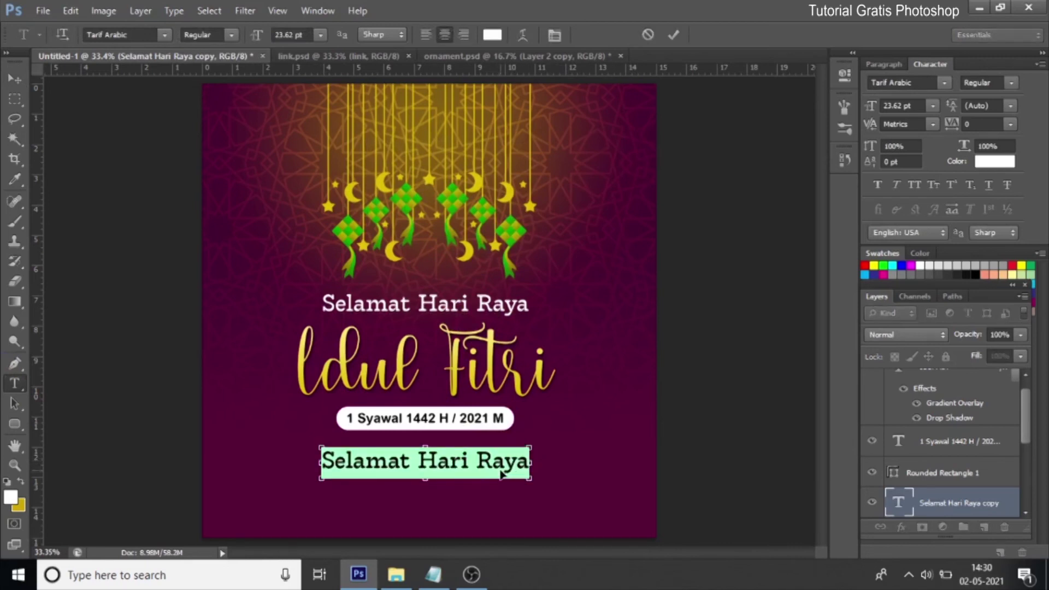
{"action": "key", "text": "ctrl+v"}
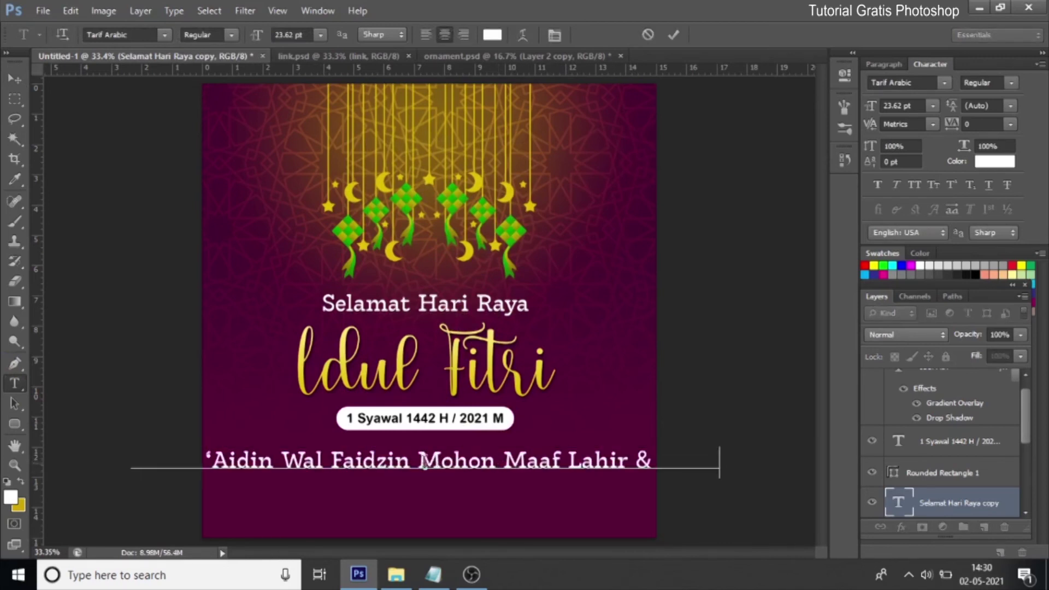
{"action": "key", "text": "BackSpace"}
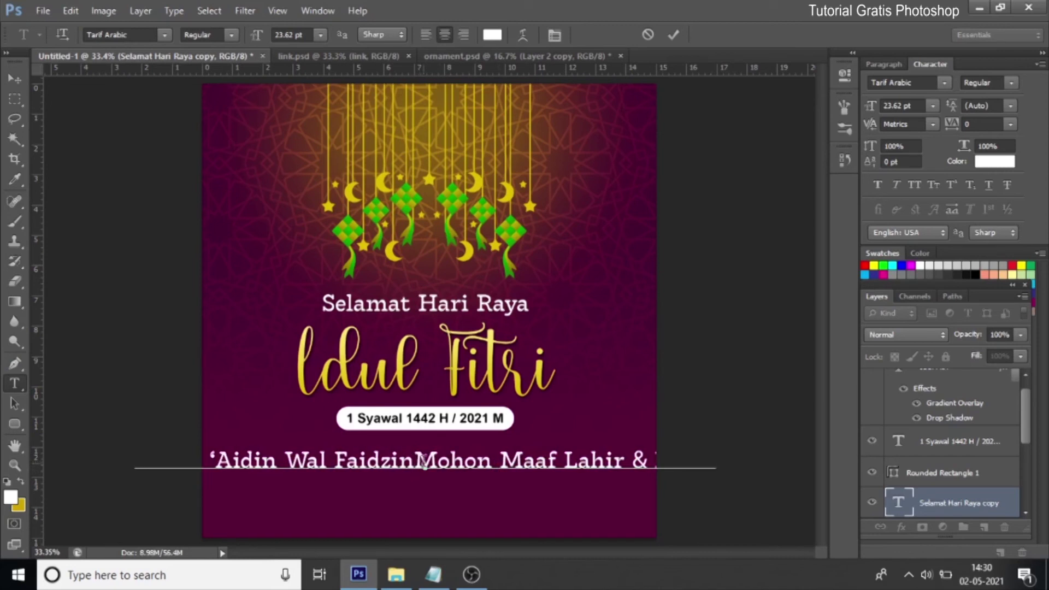
{"action": "key", "text": "Return"}
{"action": "left_click", "coordinate": [15, 80]}
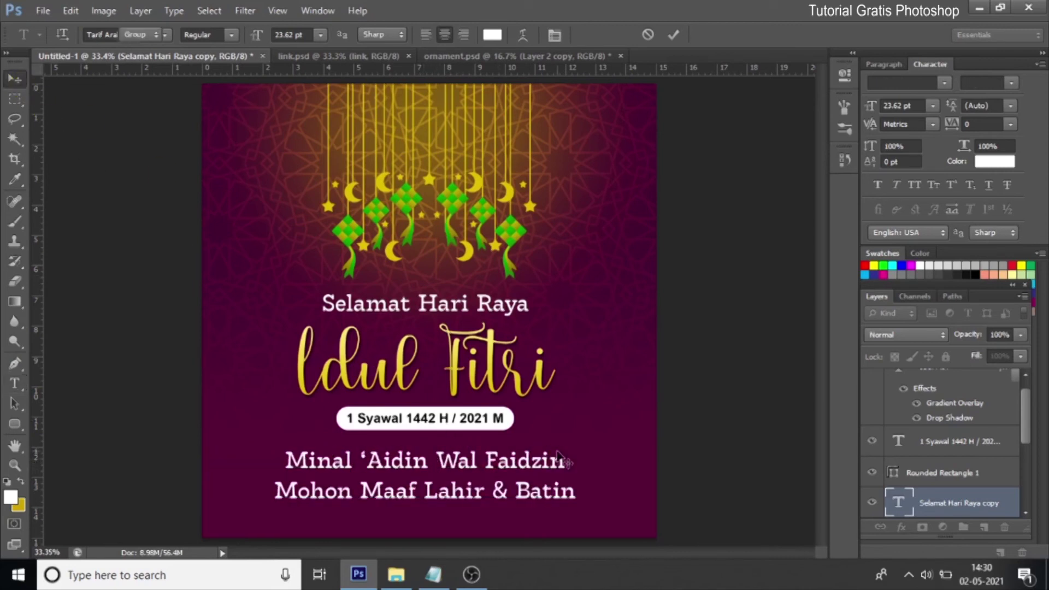
Step: Scale the two-line greeting down to about 76% and fine-tune its position
{"action": "key", "text": "ctrl+t"}
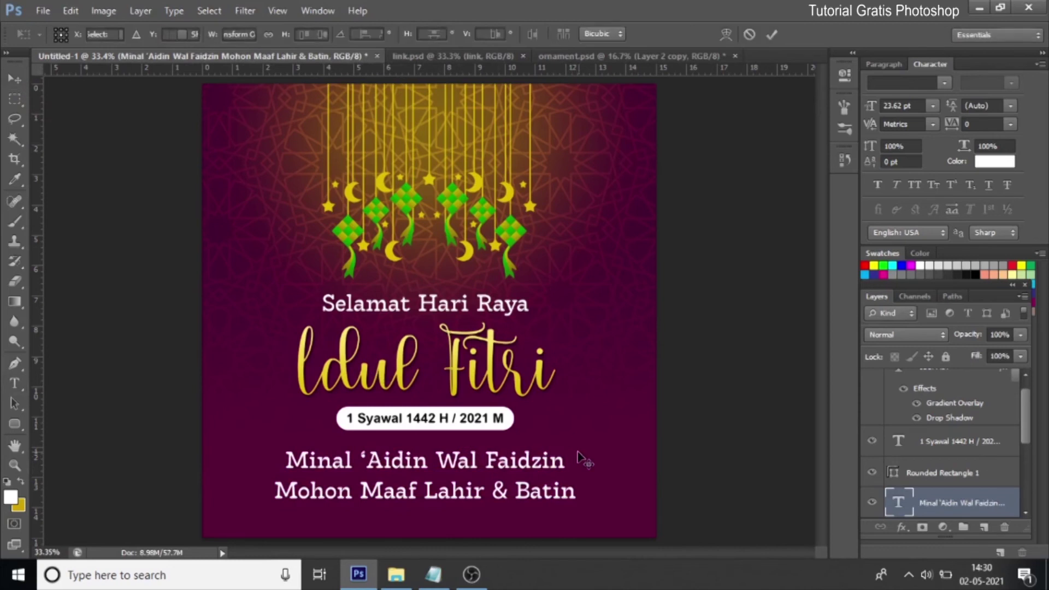
{"action": "left_click_drag", "start_coordinate": [581, 445], "coordinate": [544, 453]}
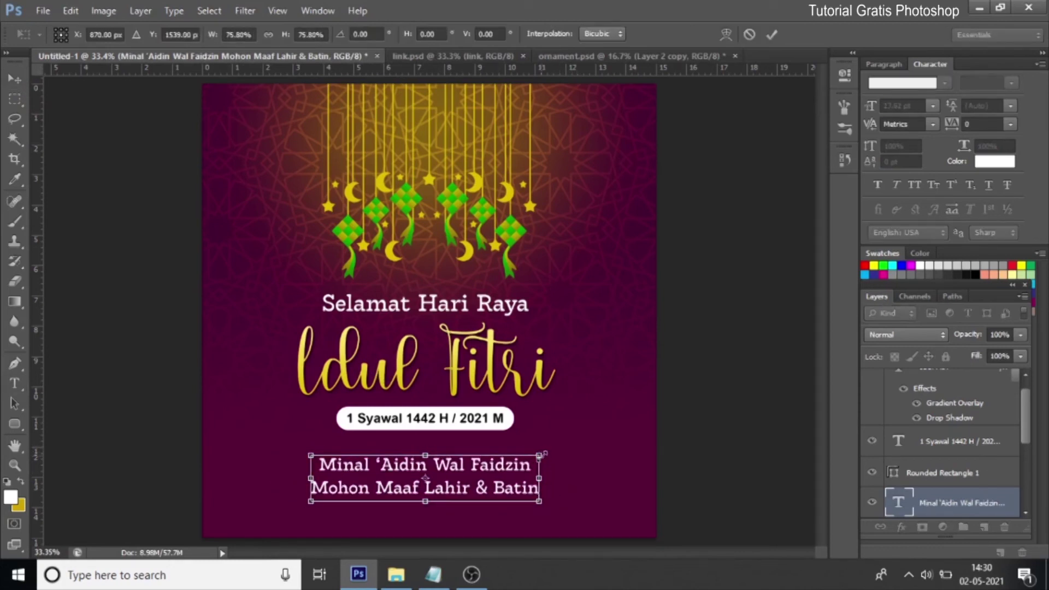
{"action": "key", "text": "Return"}
{"action": "left_click", "coordinate": [544, 465]}
{"action": "key", "text": "Up"}
{"action": "key", "text": "Up"}
{"action": "key", "text": "Up"}
{"action": "key", "text": "Up"}
{"action": "key", "text": "Up"}
{"action": "key", "text": "Up"}
{"action": "key", "text": "Up"}
{"action": "key", "text": "Up"}
{"action": "key", "text": "Up"}
{"action": "key", "text": "Up"}
{"action": "key", "text": "Up"}
{"action": "key", "text": "Up"}
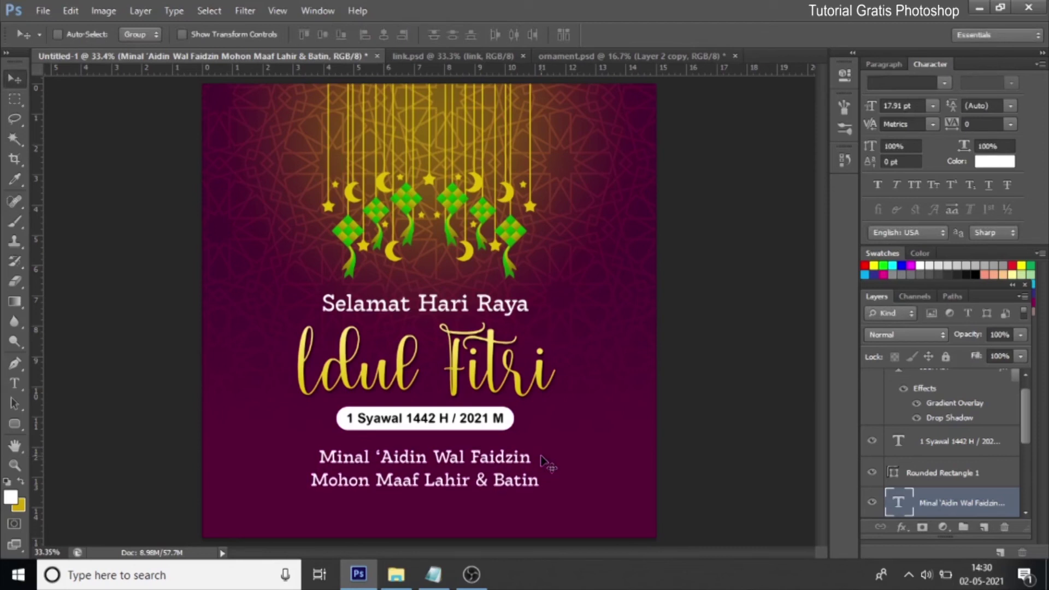
{"action": "key", "text": "Down"}
{"action": "key", "text": "Down"}
{"action": "key", "text": "Down"}
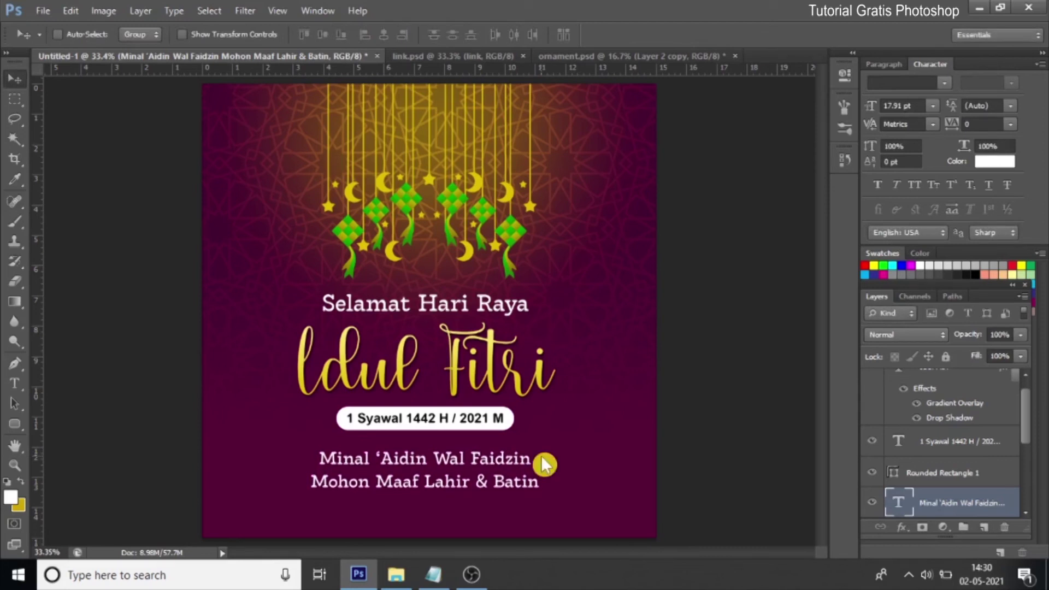
{"action": "left_click", "coordinate": [468, 56]}
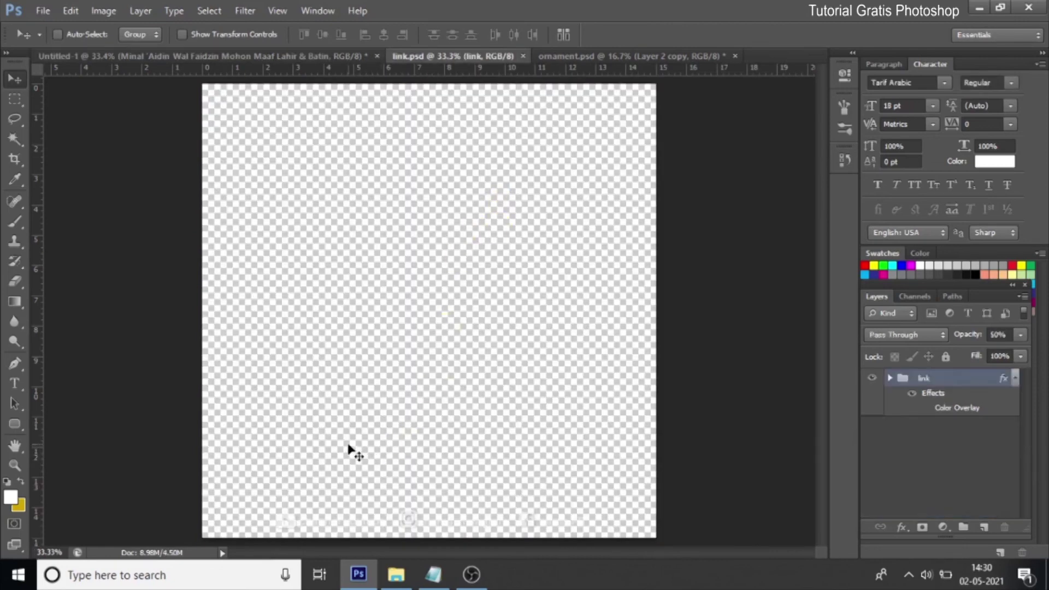
Step: Drag the link group from link.psd onto the Untitled-1 card's bottom edge
{"action": "left_click_drag", "start_coordinate": [349, 447], "coordinate": [117, 63]}
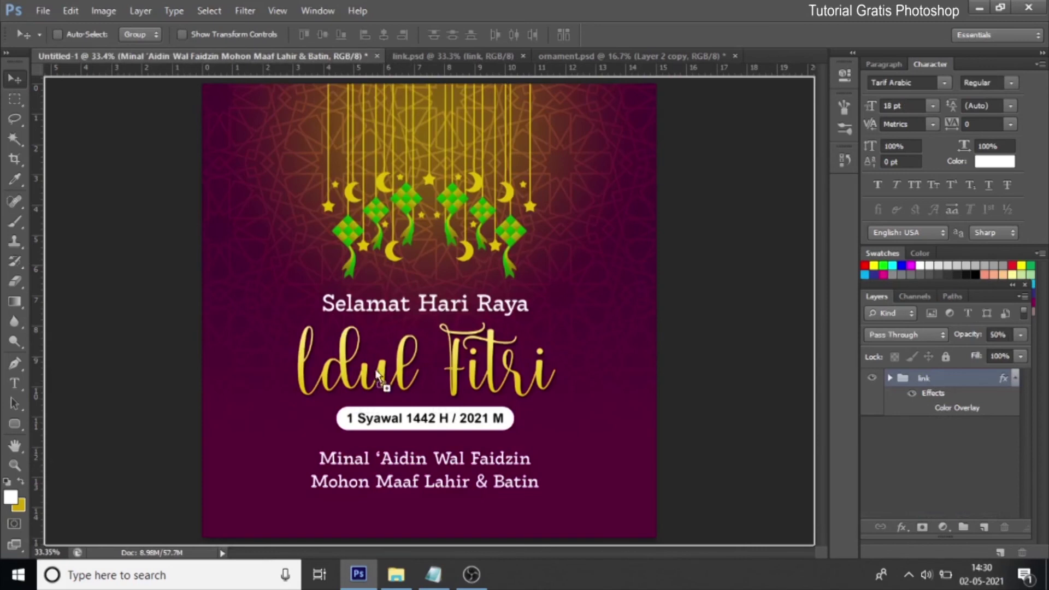
{"action": "left_click_drag", "start_coordinate": [116, 63], "coordinate": [377, 374]}
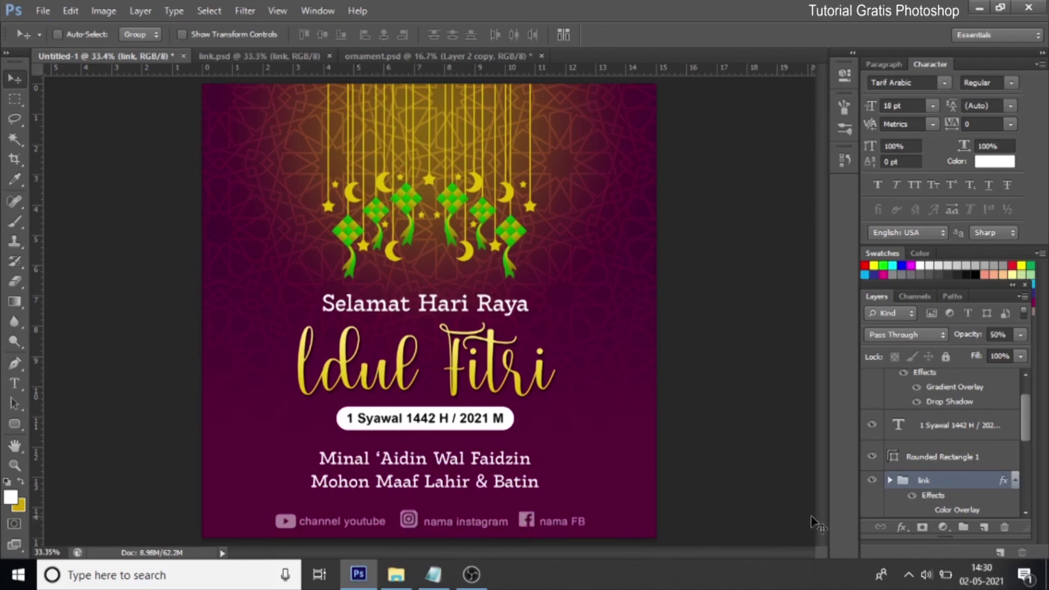
Step: Give the link group a bright pink Color Overlay effect
{"action": "left_click", "coordinate": [901, 527]}
{"action": "left_click", "coordinate": [824, 451]}
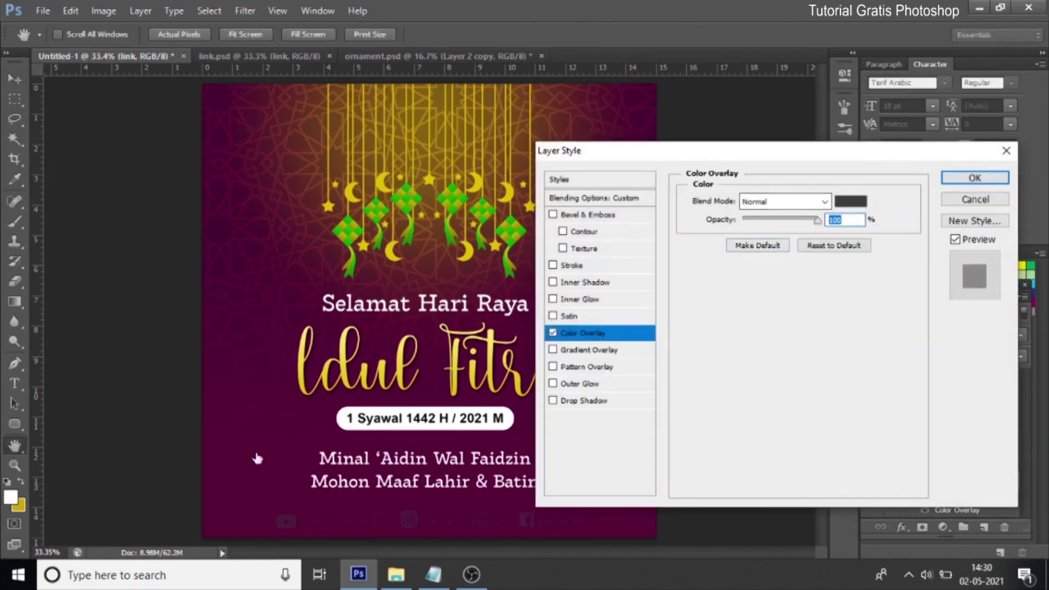
{"action": "left_click", "coordinate": [852, 204]}
{"action": "left_click", "coordinate": [796, 318]}
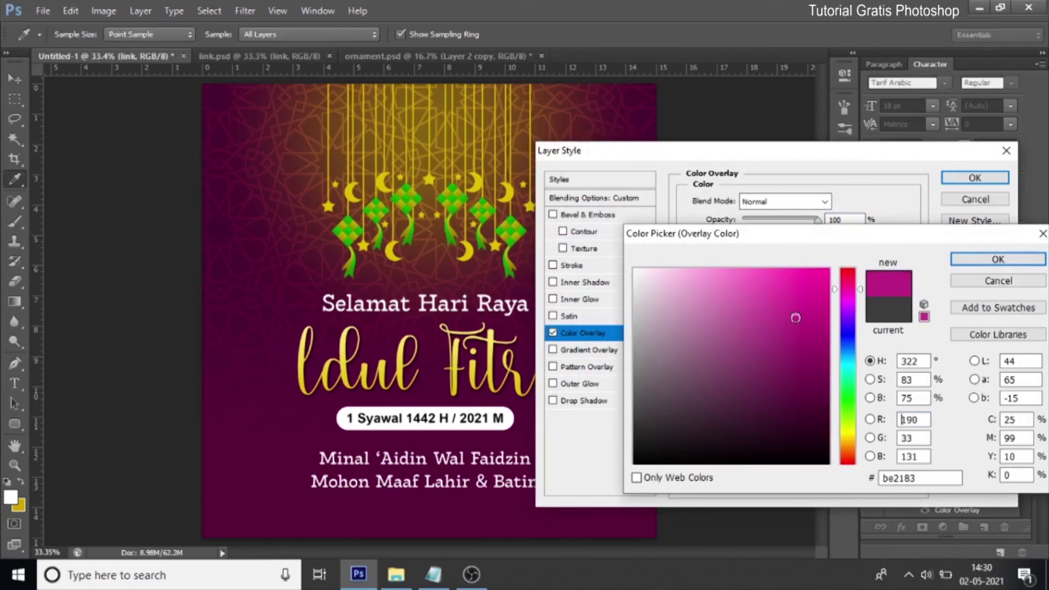
{"action": "mouse_move", "coordinate": [796, 318]}
{"action": "left_mouse_down"}
{"action": "mouse_move", "coordinate": [795, 287]}
{"action": "mouse_move", "coordinate": [825, 258]}
{"action": "left_mouse_up"}
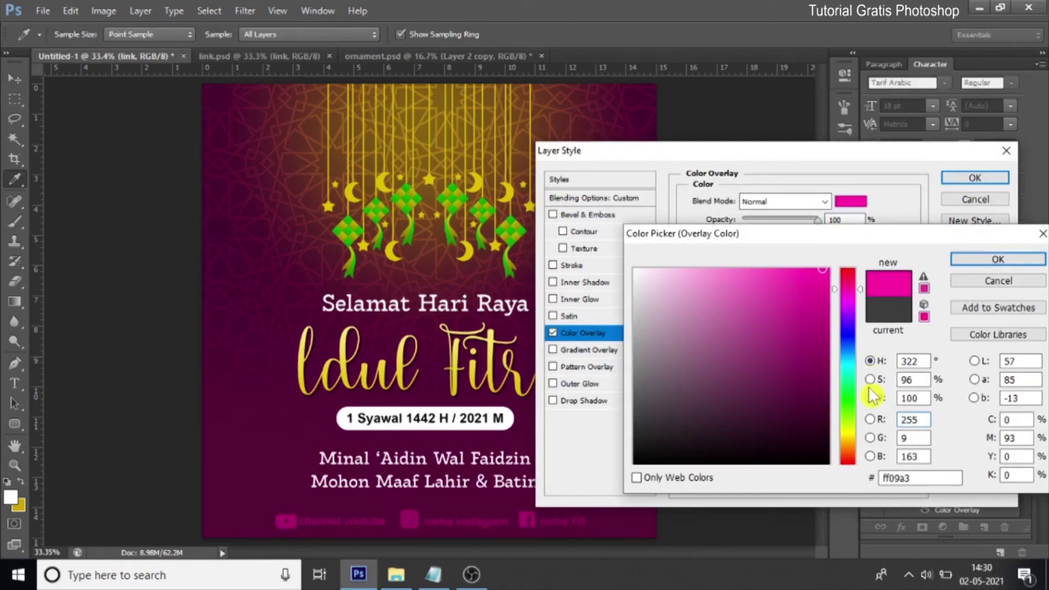
{"action": "left_click_drag", "start_coordinate": [860, 292], "coordinate": [772, 251]}
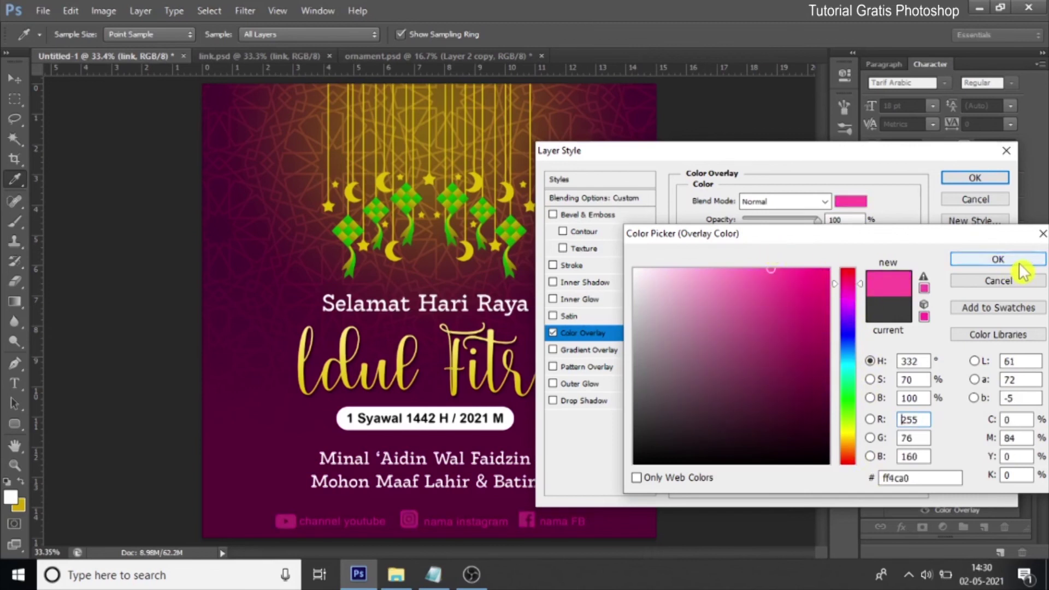
{"action": "left_click", "coordinate": [983, 260]}
{"action": "left_click", "coordinate": [971, 179]}
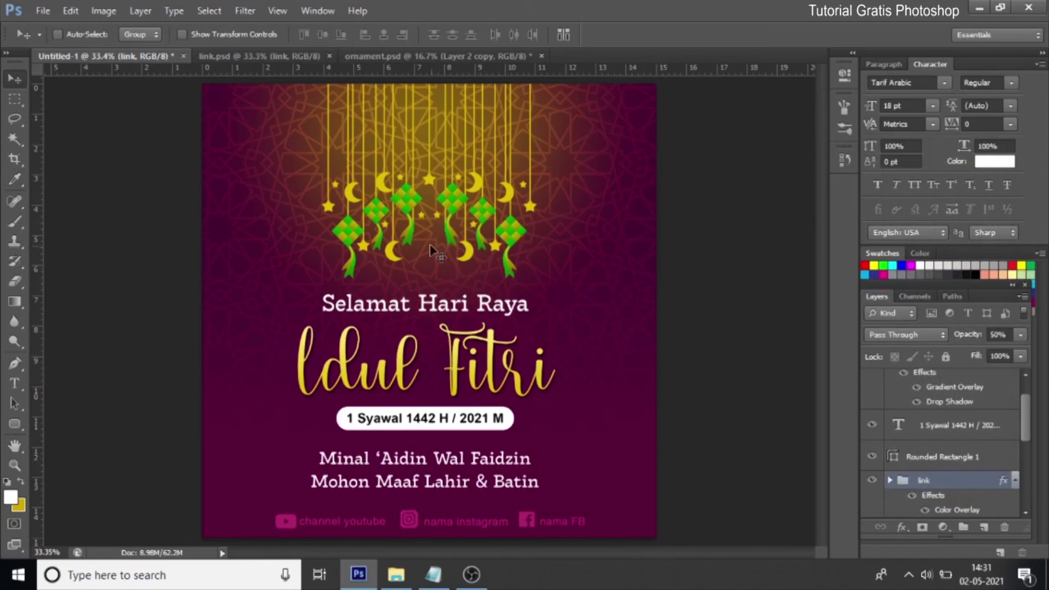
Step: Move the Shape 2 copy 7 hanging ketupat ornament up slightly
{"action": "right_click", "coordinate": [451, 196]}
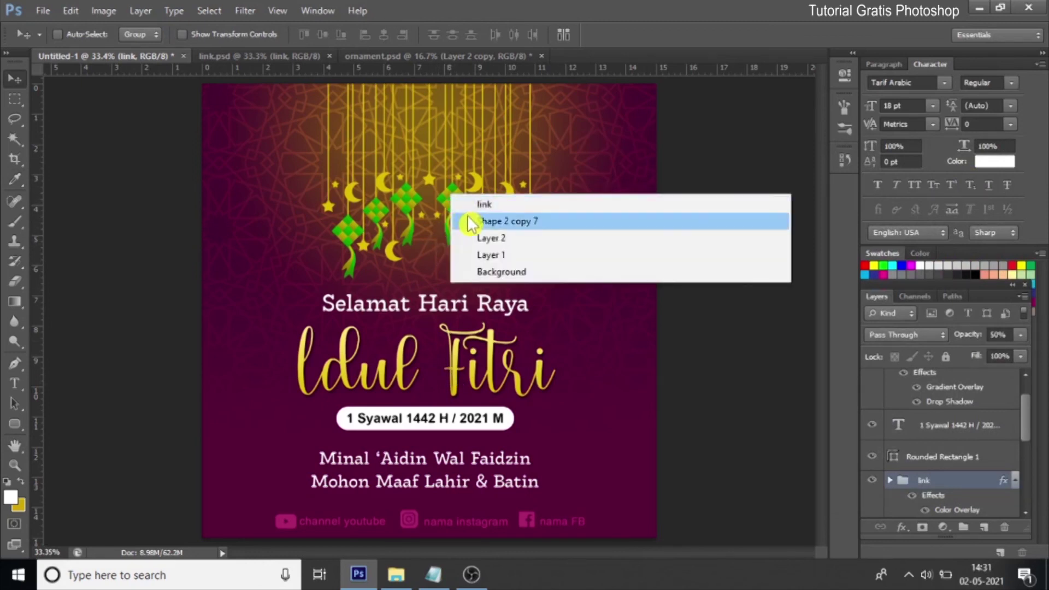
{"action": "left_click", "coordinate": [467, 221]}
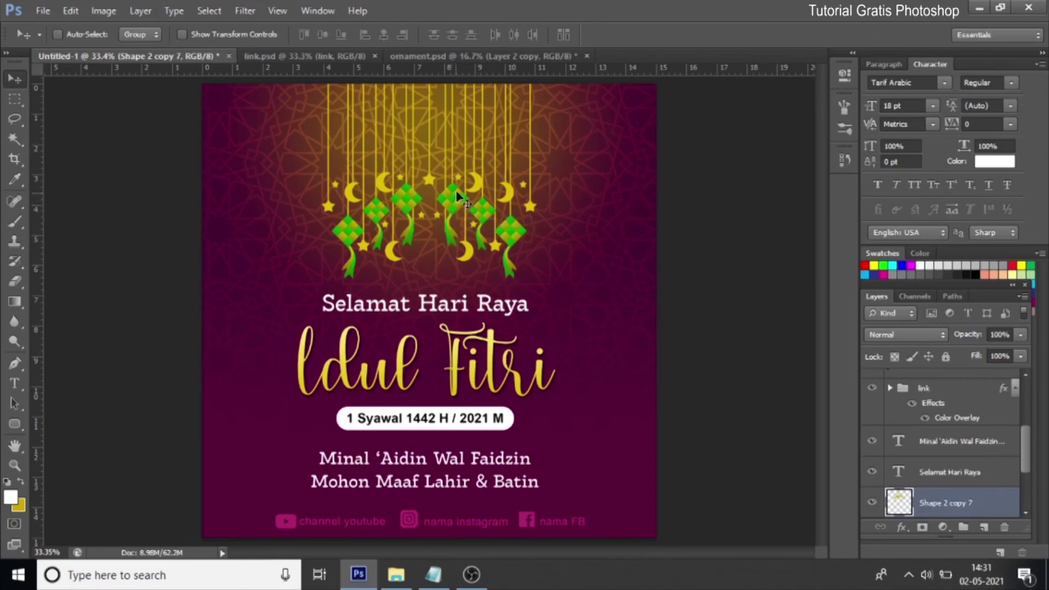
{"action": "left_click_drag", "start_coordinate": [456, 196], "coordinate": [459, 178]}
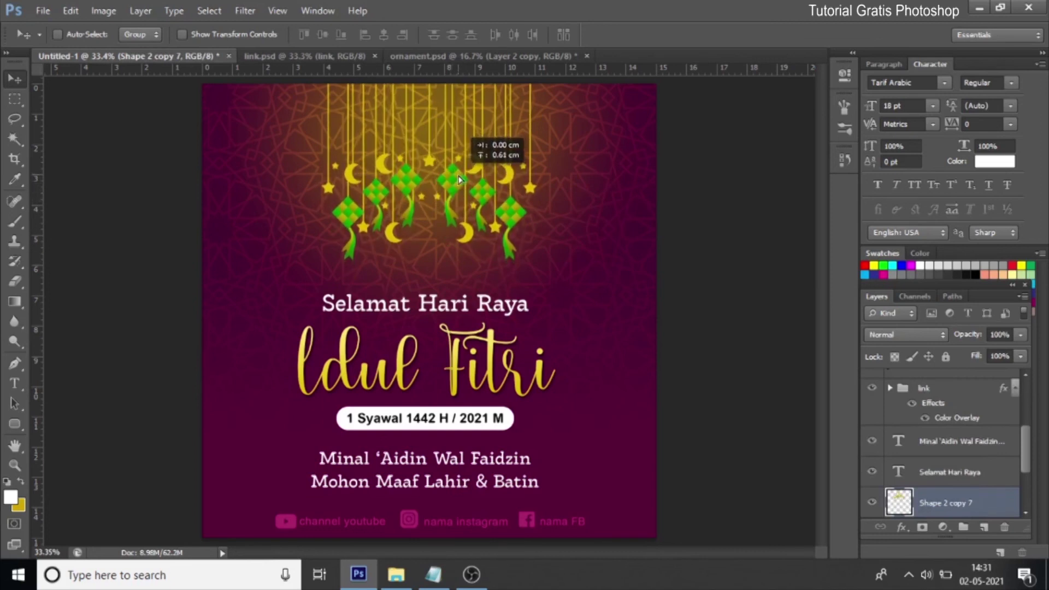
Step: Link the Selamat Hari Raya, Idul Fitri, date pill and Minal 'Aidin layers and move them up
{"action": "right_click", "coordinate": [465, 309]}
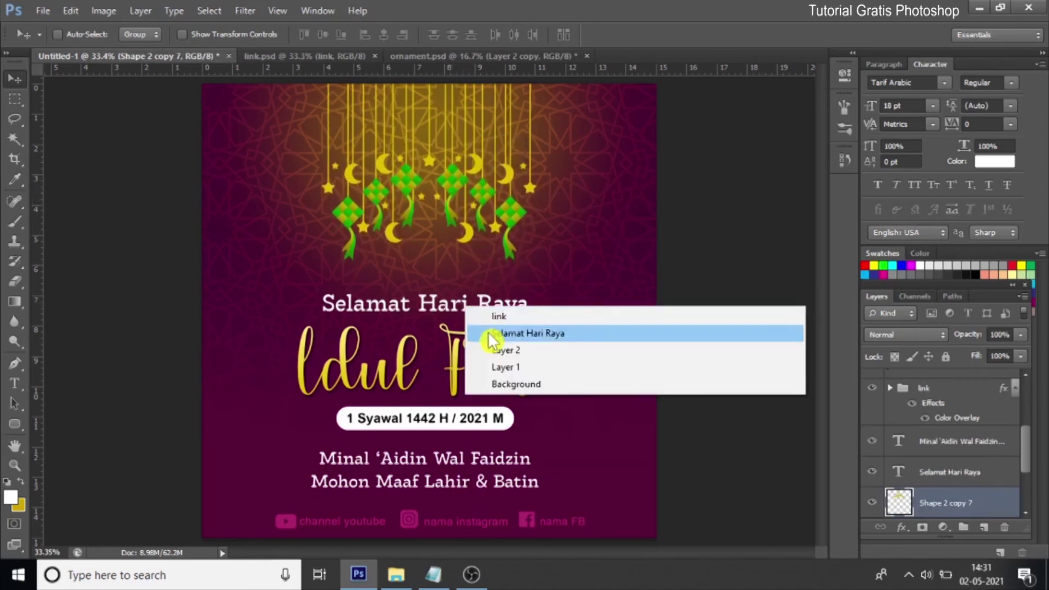
{"action": "left_click", "coordinate": [481, 334]}
{"action": "left_click", "coordinate": [949, 446], "text": "shift"}
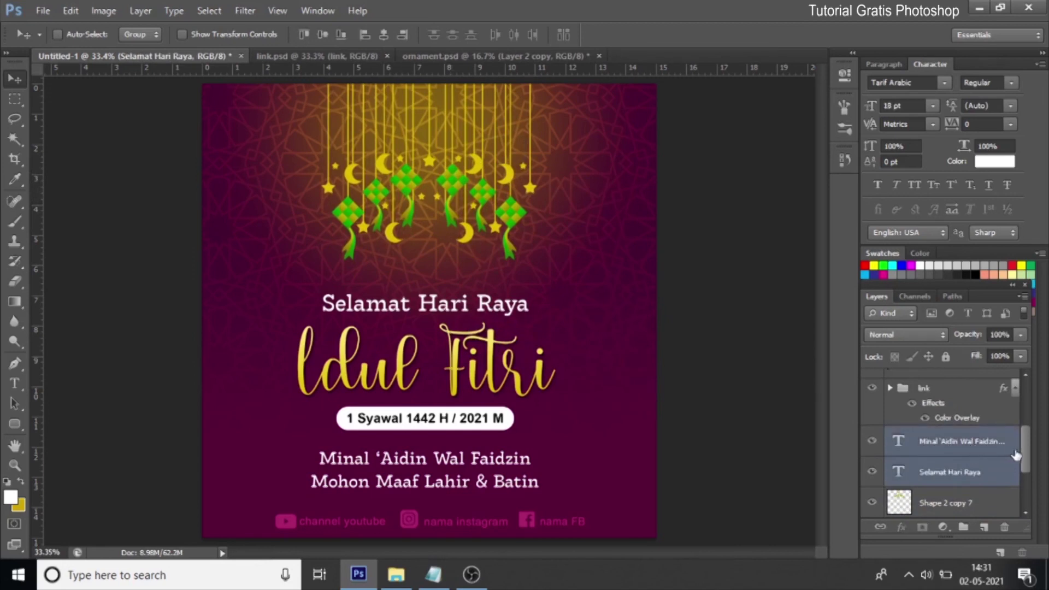
{"action": "mouse_move", "coordinate": [1026, 456]}
{"action": "left_mouse_down"}
{"action": "mouse_move", "coordinate": [1026, 483]}
{"action": "mouse_move", "coordinate": [1030, 404]}
{"action": "left_mouse_up"}
{"action": "left_click", "coordinate": [976, 476], "text": "shift"}
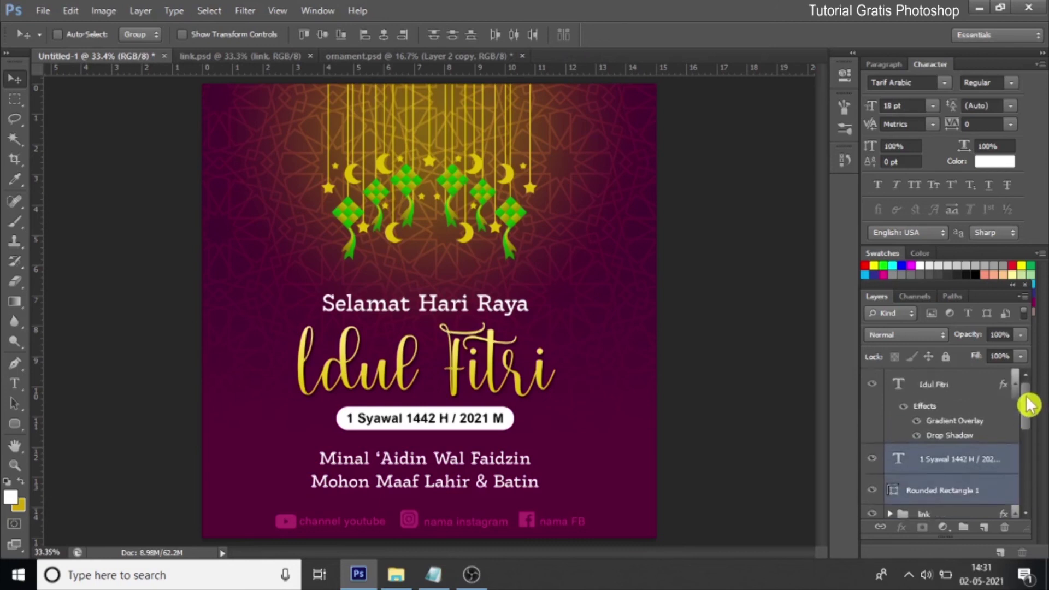
{"action": "left_click", "coordinate": [960, 388], "text": "shift"}
{"action": "left_click", "coordinate": [879, 528]}
{"action": "left_click_drag", "start_coordinate": [467, 420], "coordinate": [450, 405]}
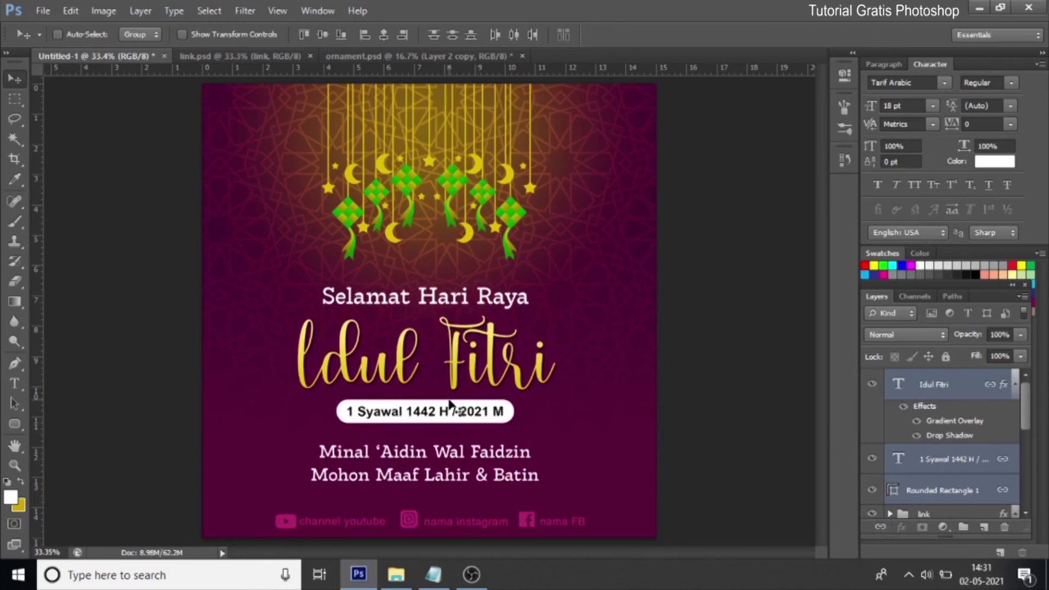
{"action": "left_click_drag", "start_coordinate": [450, 404], "coordinate": [443, 399]}
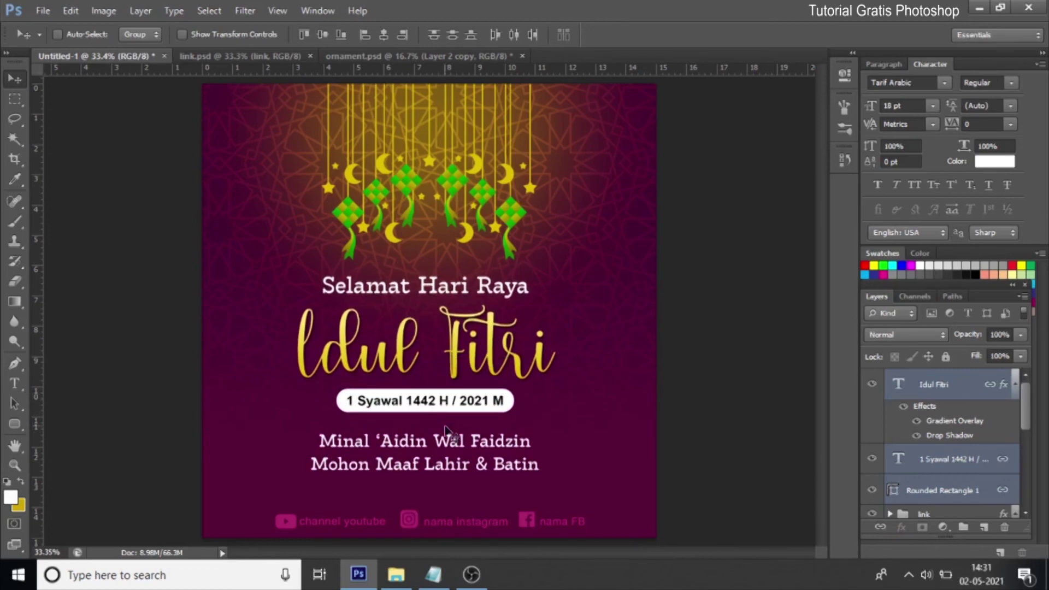
{"action": "key", "text": "shift+Up"}
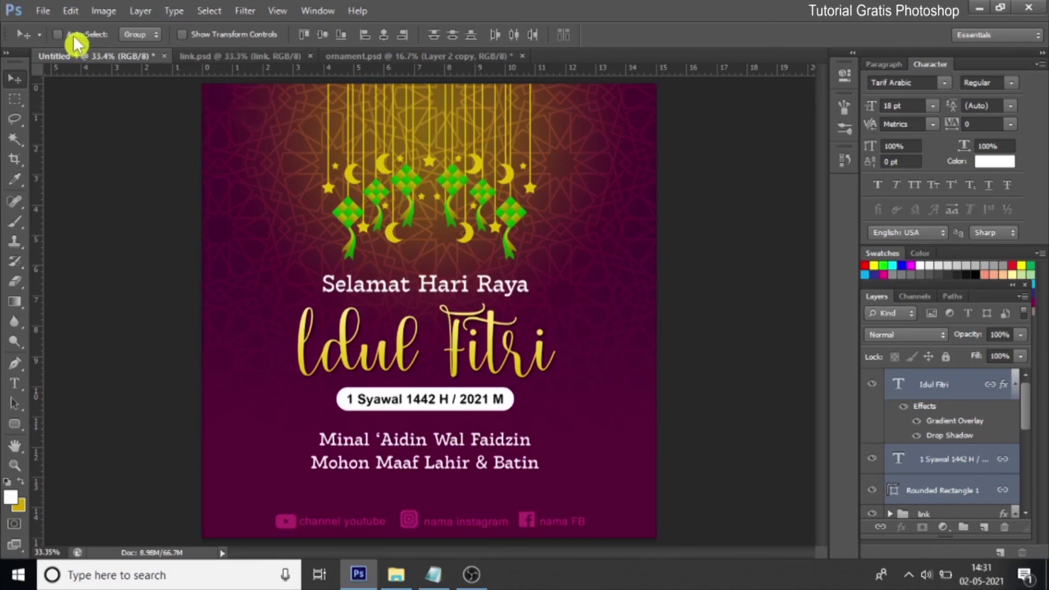
Step: Save the card as 'poster idul fitri.psd', then flatten the image
{"action": "left_click", "coordinate": [44, 10]}
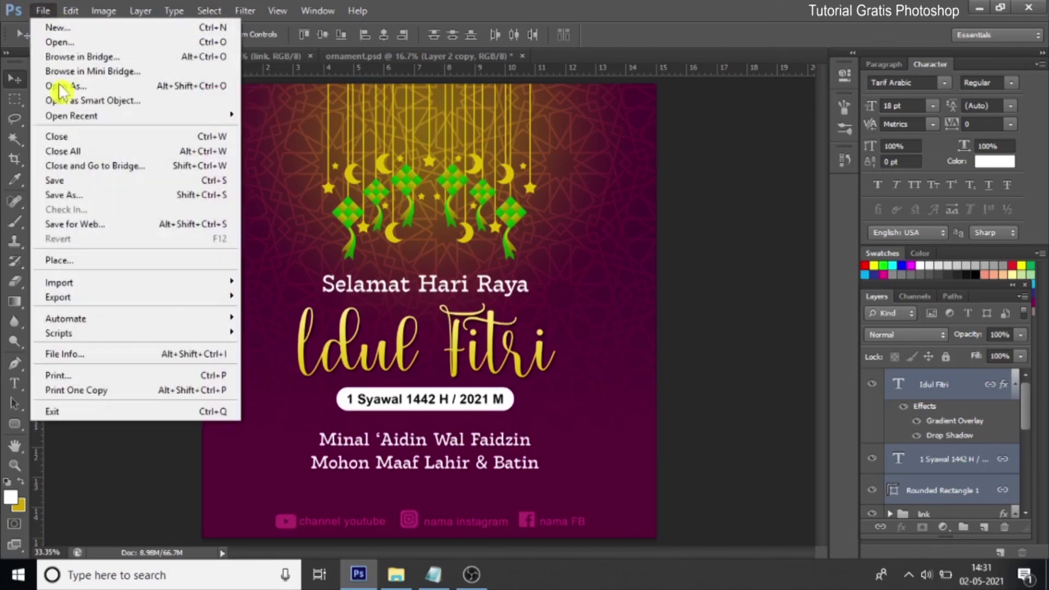
{"action": "left_click", "coordinate": [92, 196]}
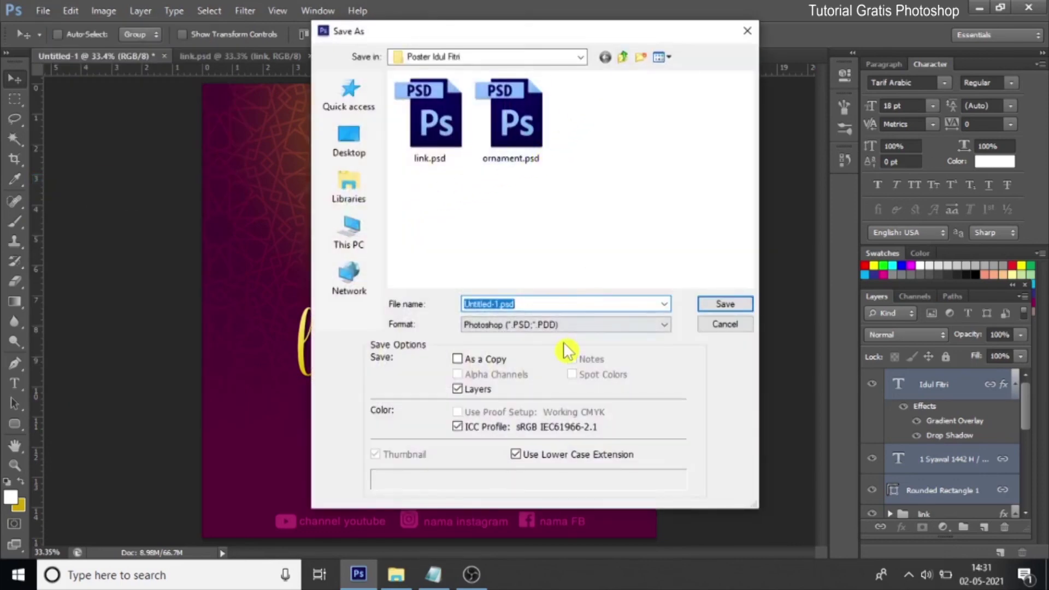
{"action": "type", "text": "poster idul fitri"}
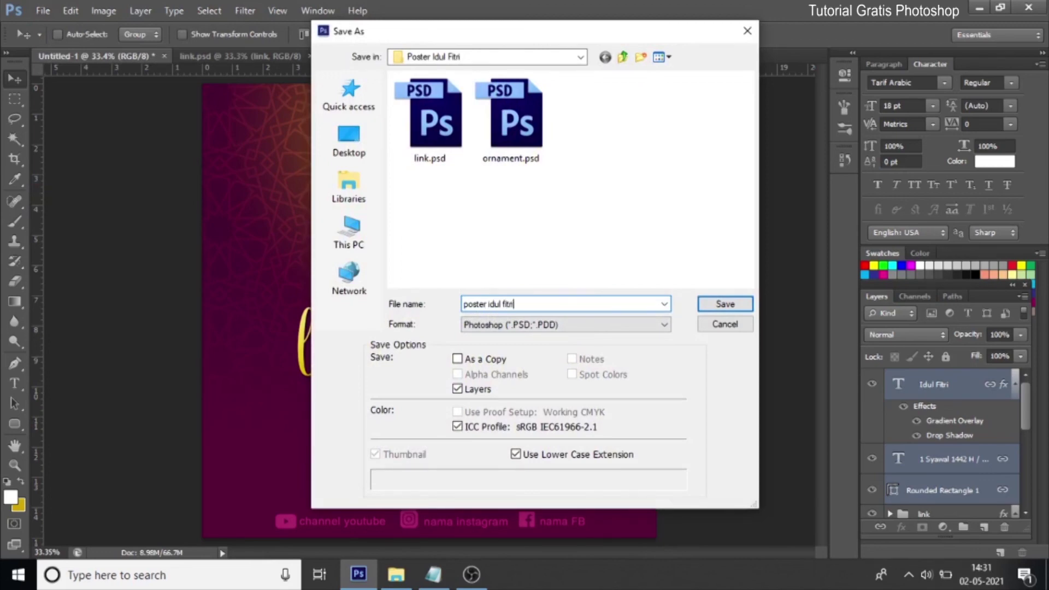
{"action": "key", "text": "Return"}
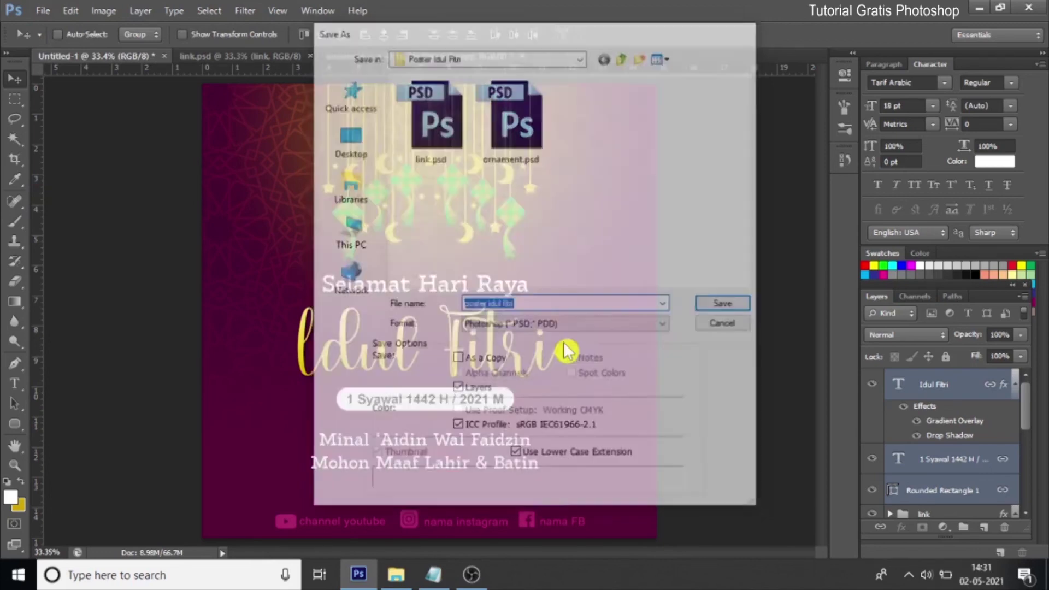
{"action": "key", "text": "Return"}
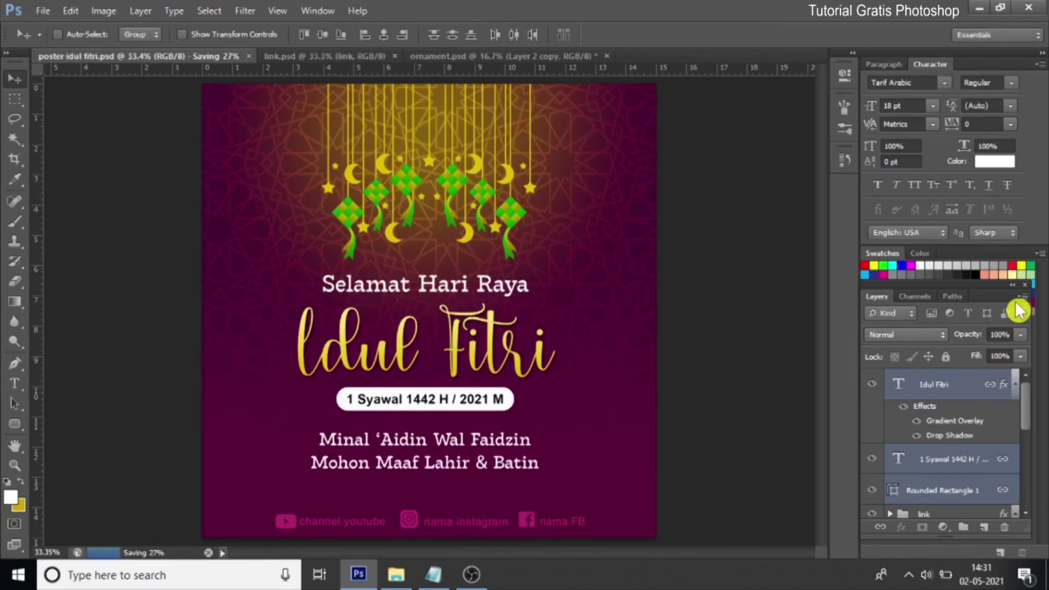
{"action": "left_click", "coordinate": [1021, 296]}
{"action": "left_click", "coordinate": [895, 478]}
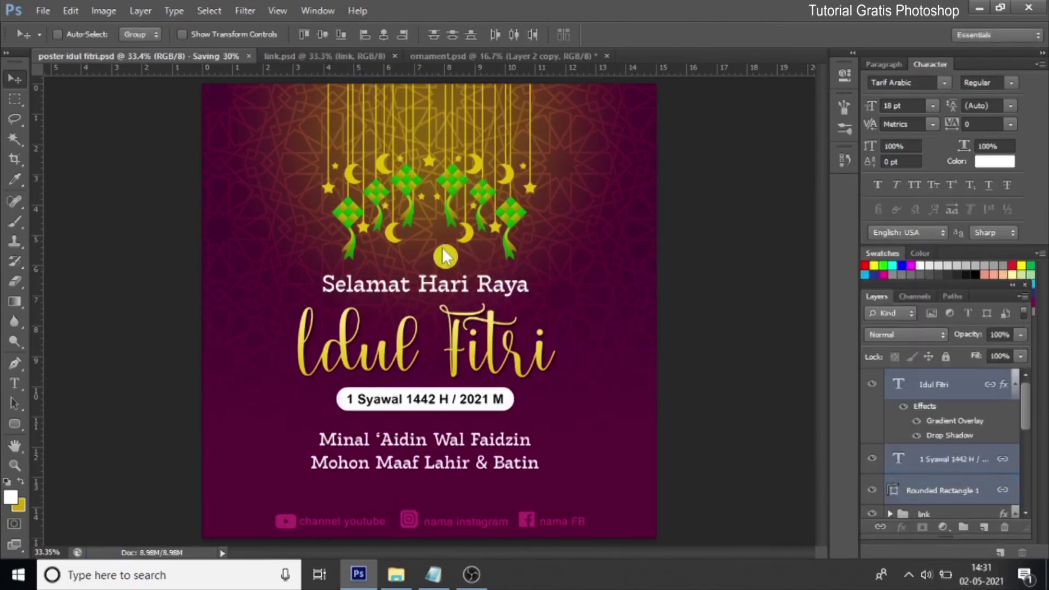
Step: Save the flattened card as 'poster idul fitri.jpg' with default JPEG options
{"action": "left_click", "coordinate": [43, 11]}
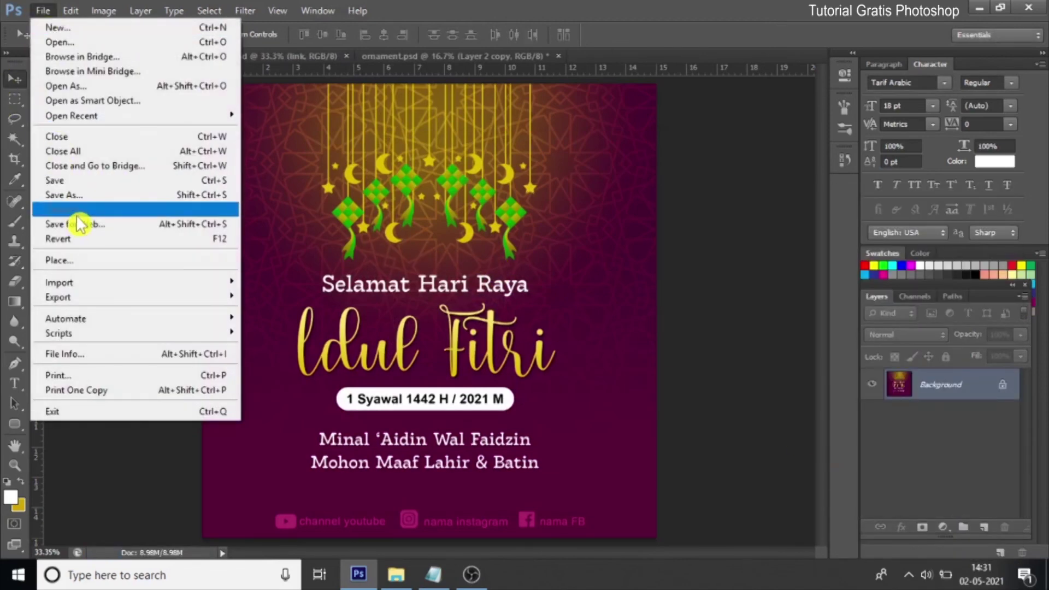
{"action": "left_click", "coordinate": [73, 195]}
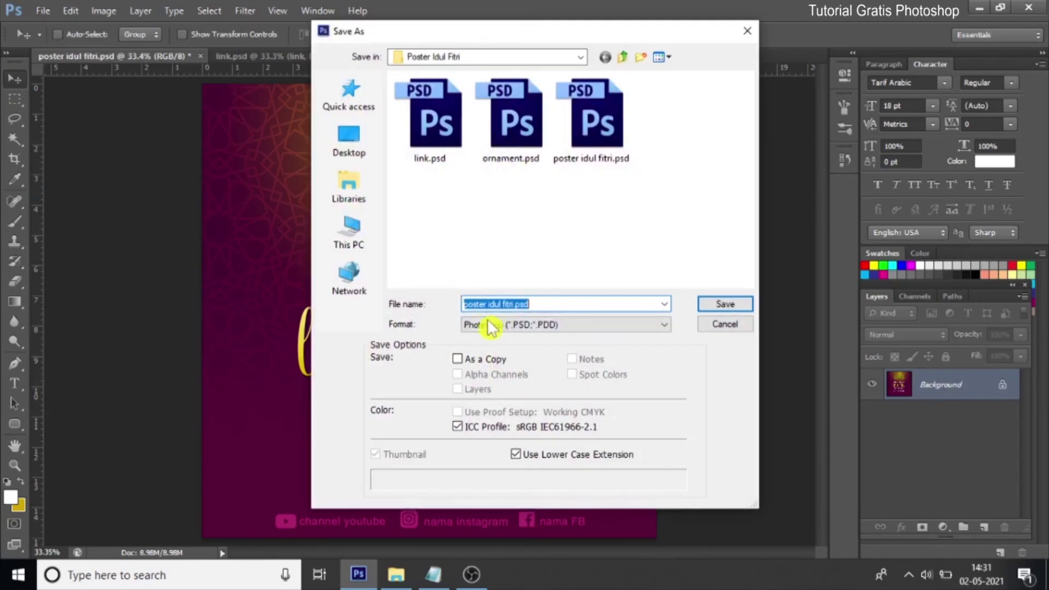
{"action": "left_click", "coordinate": [487, 324]}
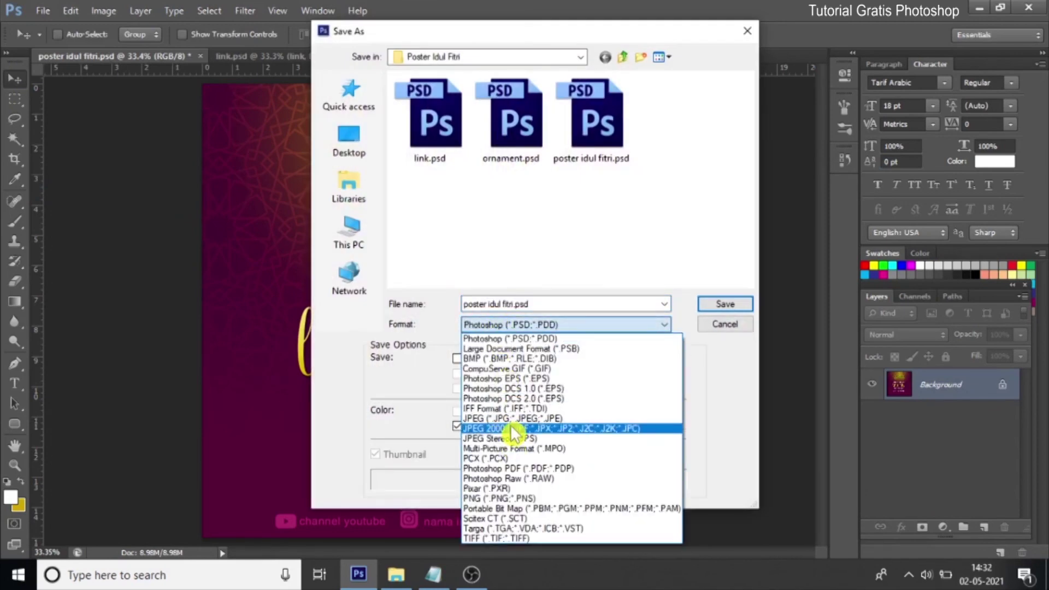
{"action": "left_click", "coordinate": [508, 418]}
{"action": "left_click", "coordinate": [724, 303]}
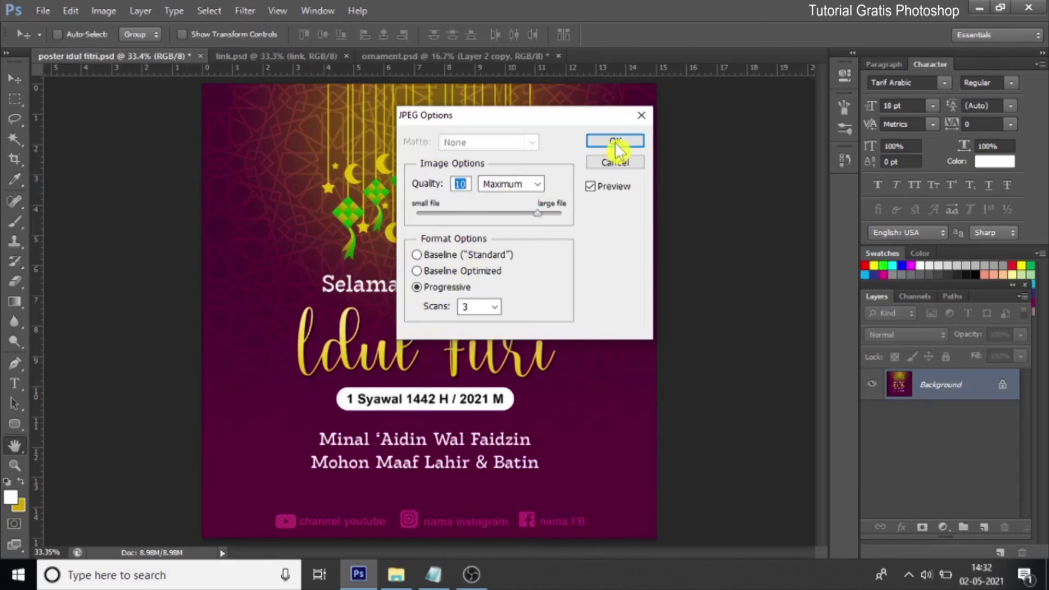
{"action": "left_click", "coordinate": [615, 141]}
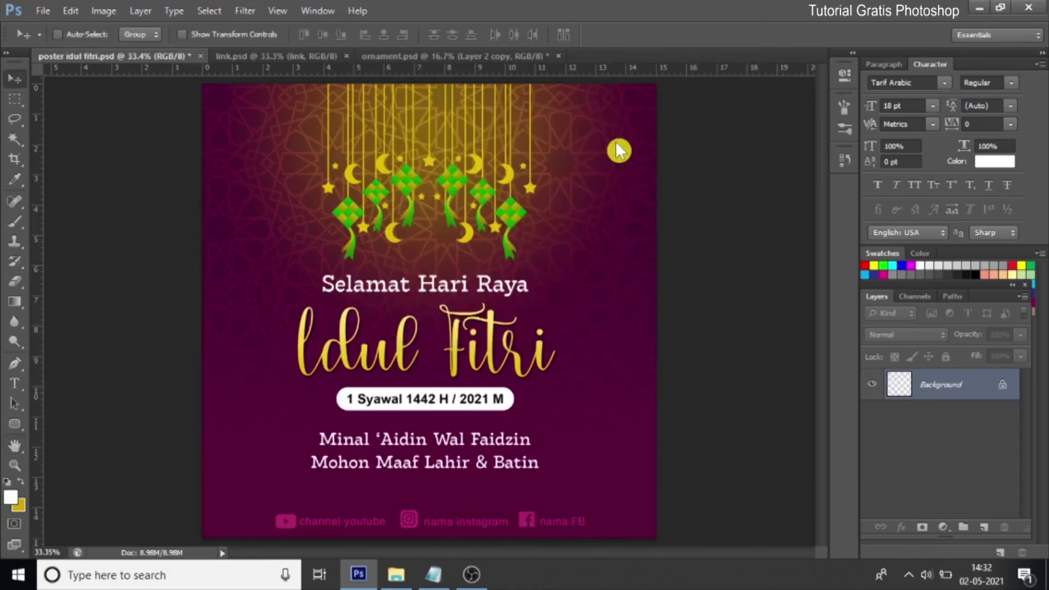